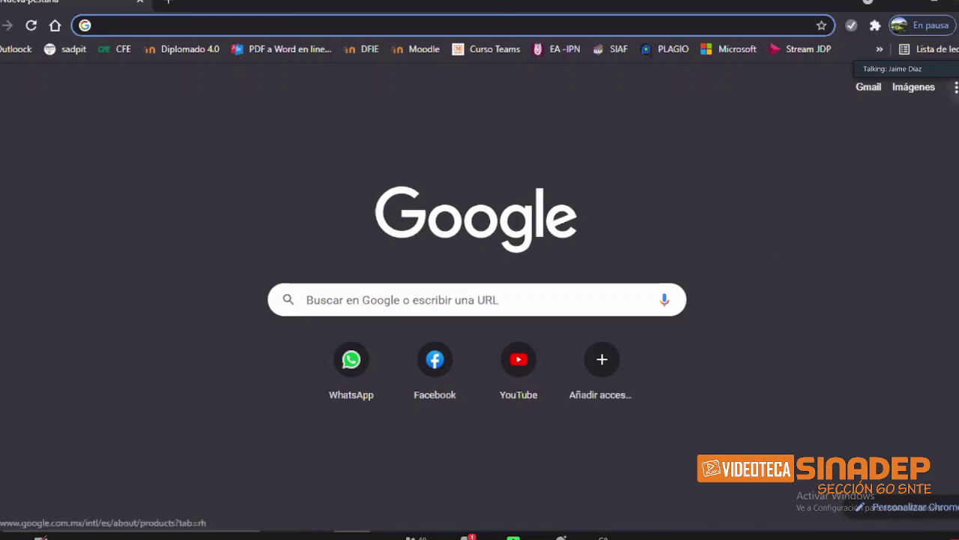
Step: Scroll through the Google apps list, then close it
click(956, 87)
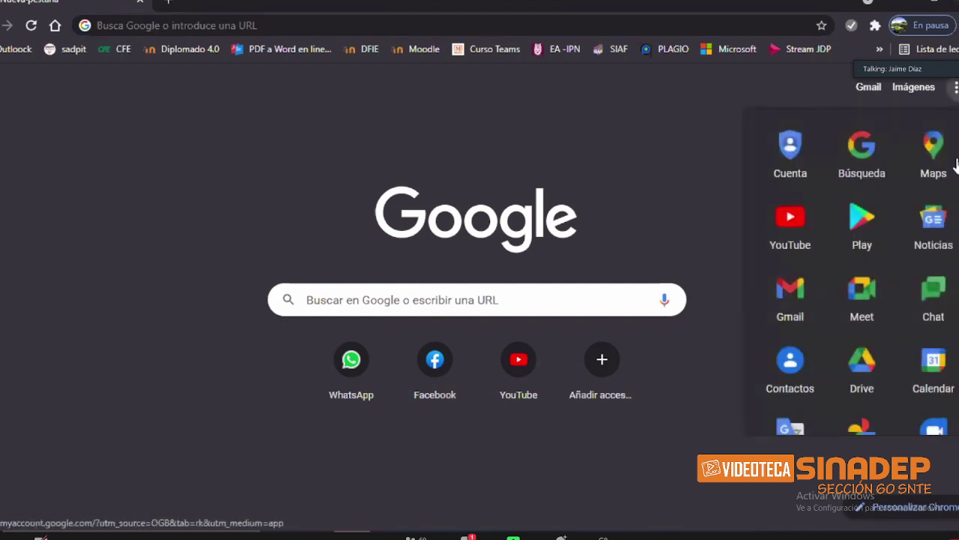
scroll(937, 225, down, 2)
scroll(851, 270, down, 3)
scroll(850, 277, down, 3)
scroll(851, 277, down, 2)
scroll(851, 278, up, 3)
scroll(850, 270, up, 5)
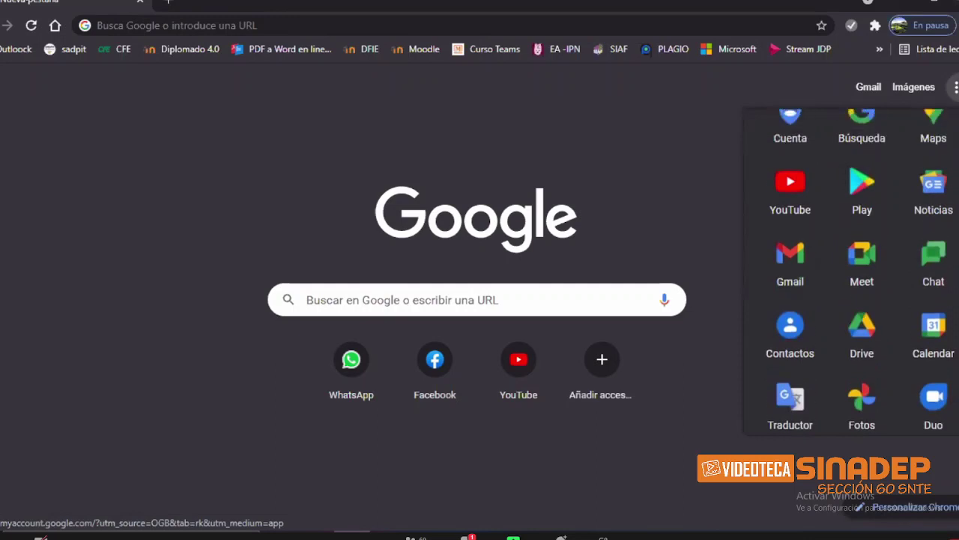
scroll(790, 154, up, 1)
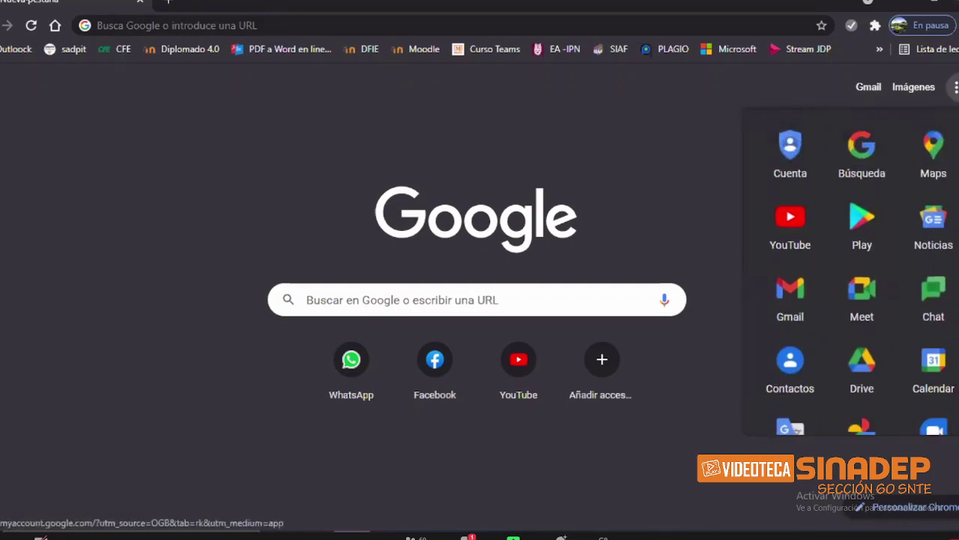
scroll(850, 270, down, 3)
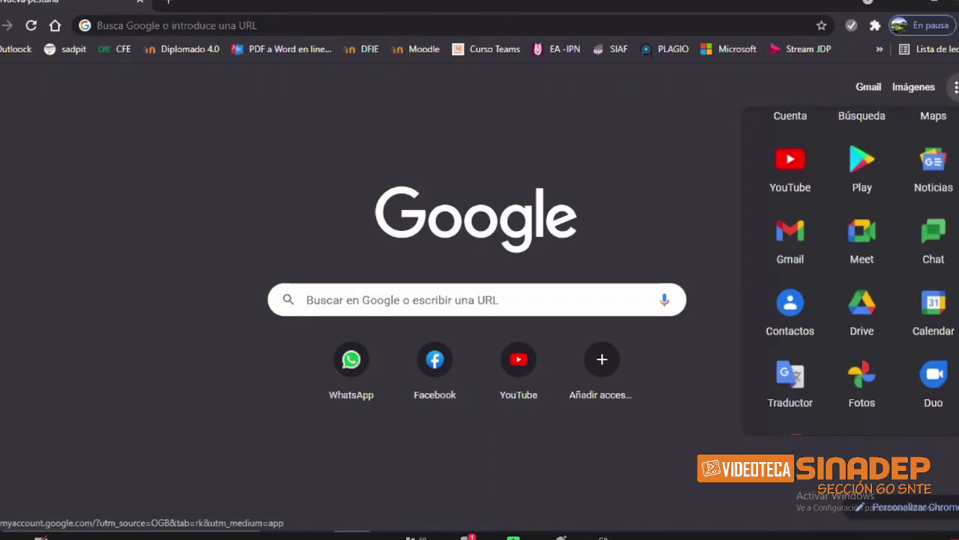
scroll(850, 270, down, 3)
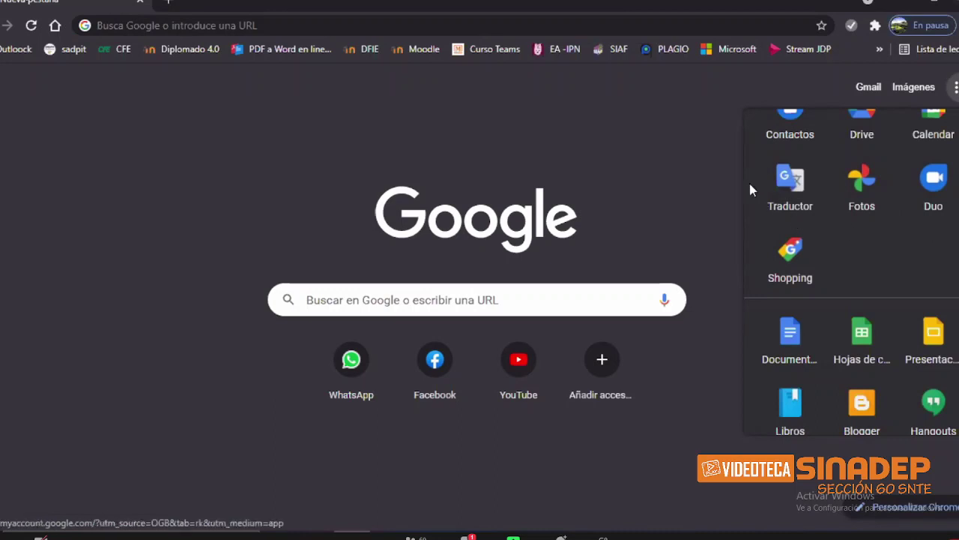
click(689, 155)
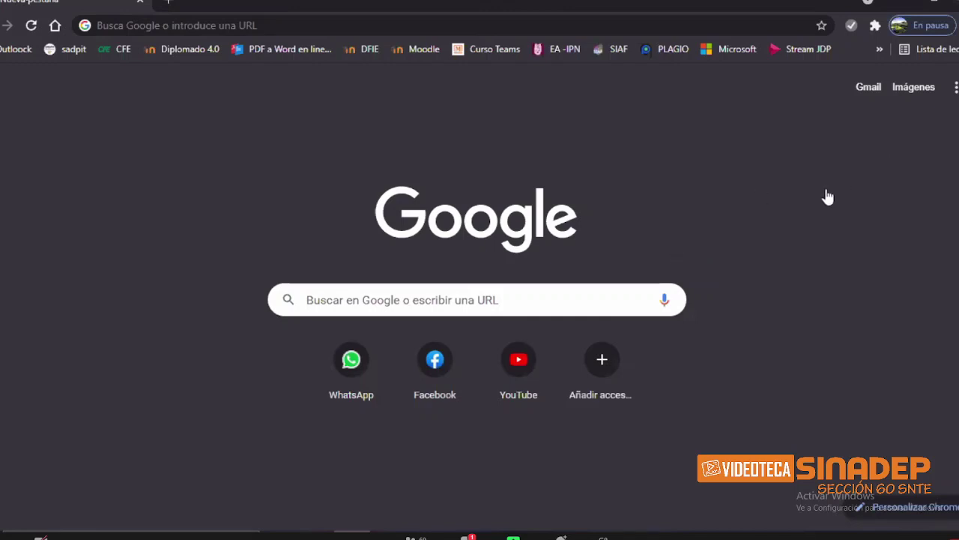
Step: Sign in to Gmail with the SINADEP course account and its password
click(872, 89)
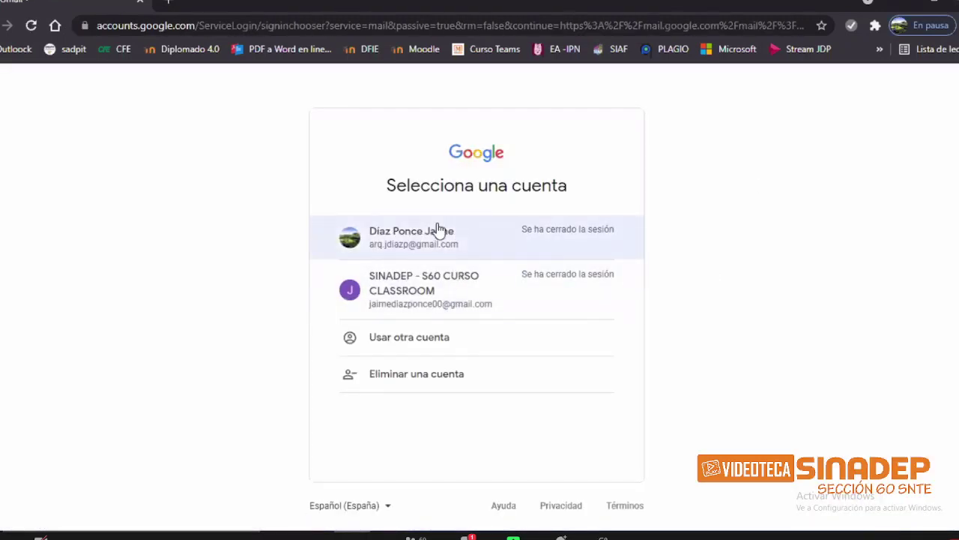
click(432, 290)
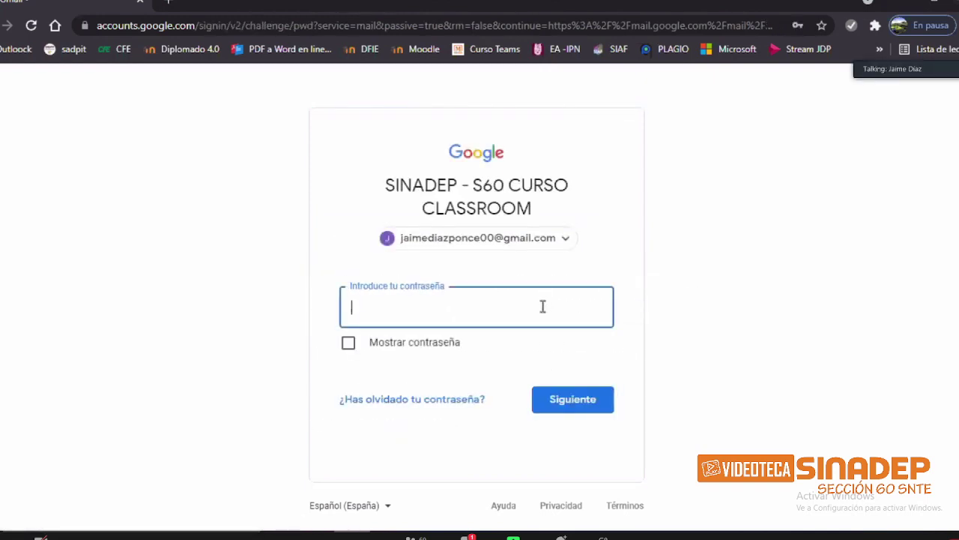
text(••••)
key(BackSpace)
key(BackSpace)
key(BackSpace)
key(BackSpace)
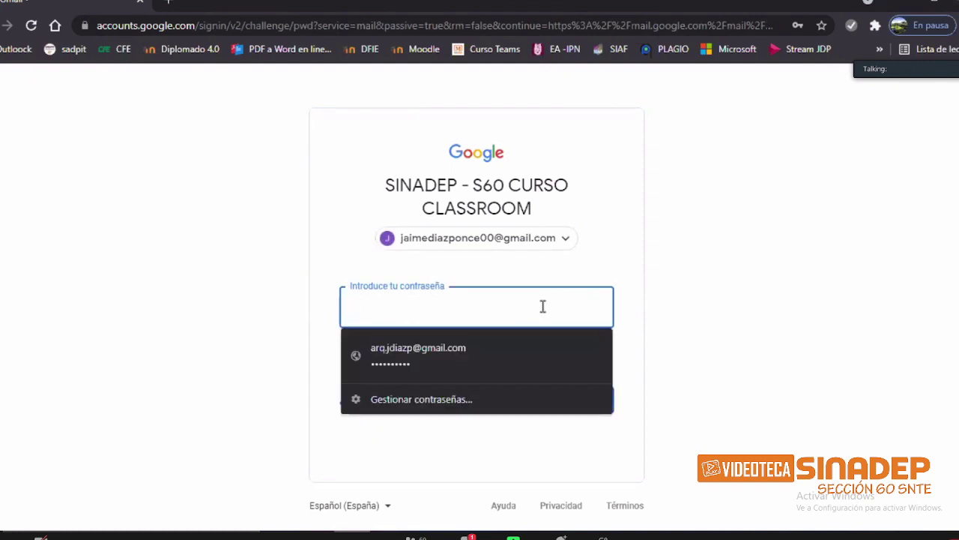
text(••••••••)
click(562, 400)
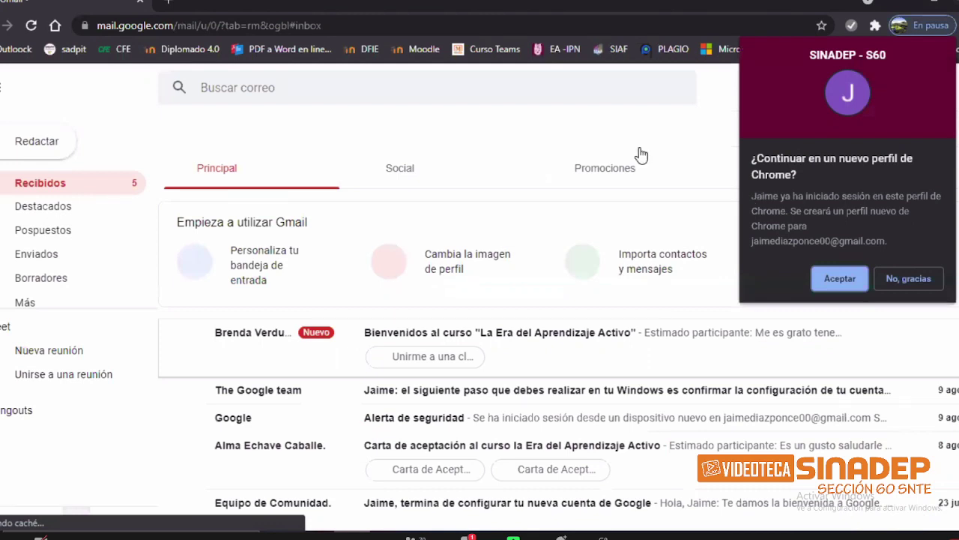
Step: Dismiss the Chrome profile suggestion and launch Classroom from the Google apps list
click(731, 254)
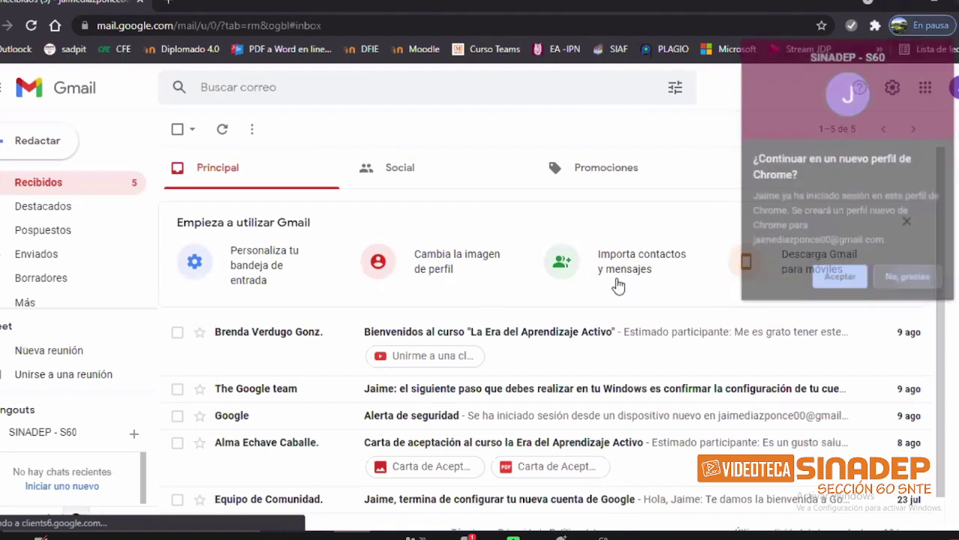
scroll(525, 337, down, 1)
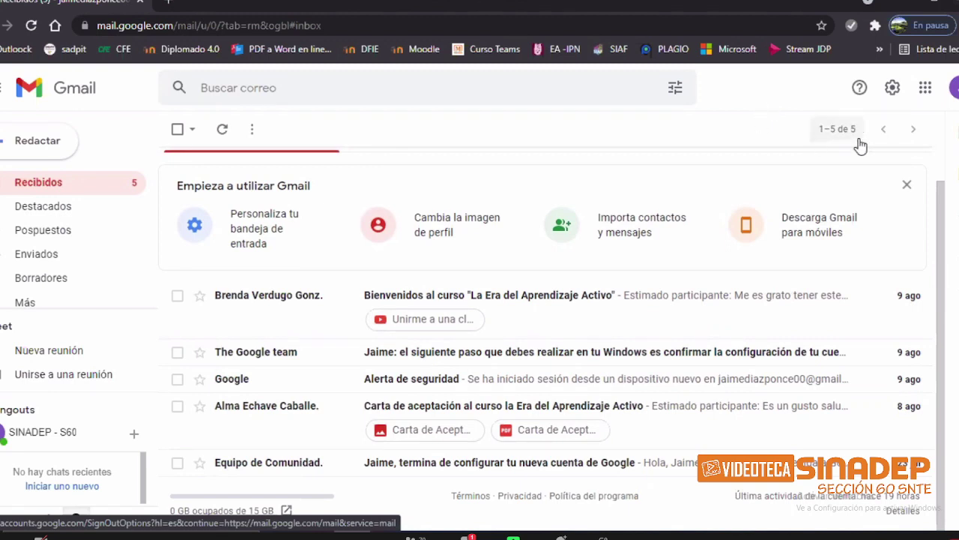
click(926, 90)
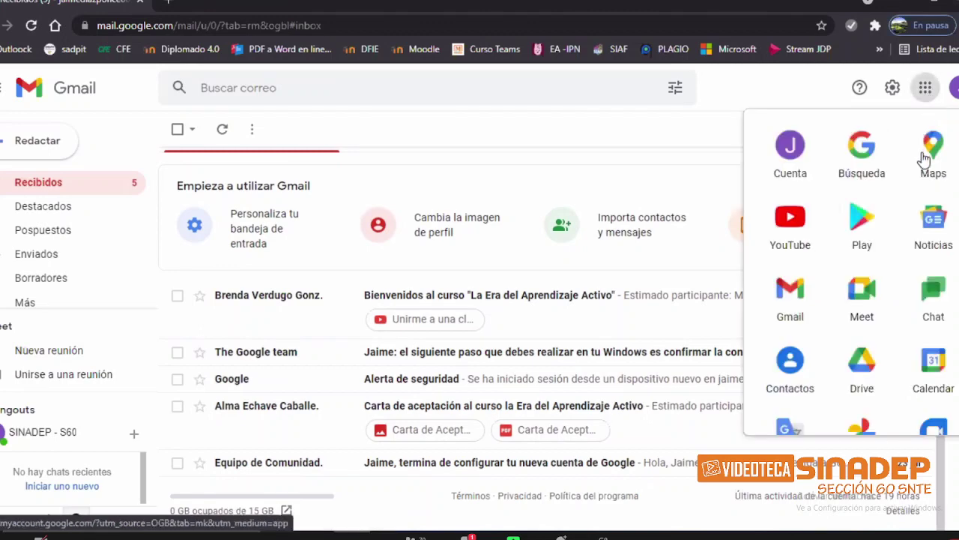
scroll(926, 142, down, 2)
scroll(928, 162, down, 4)
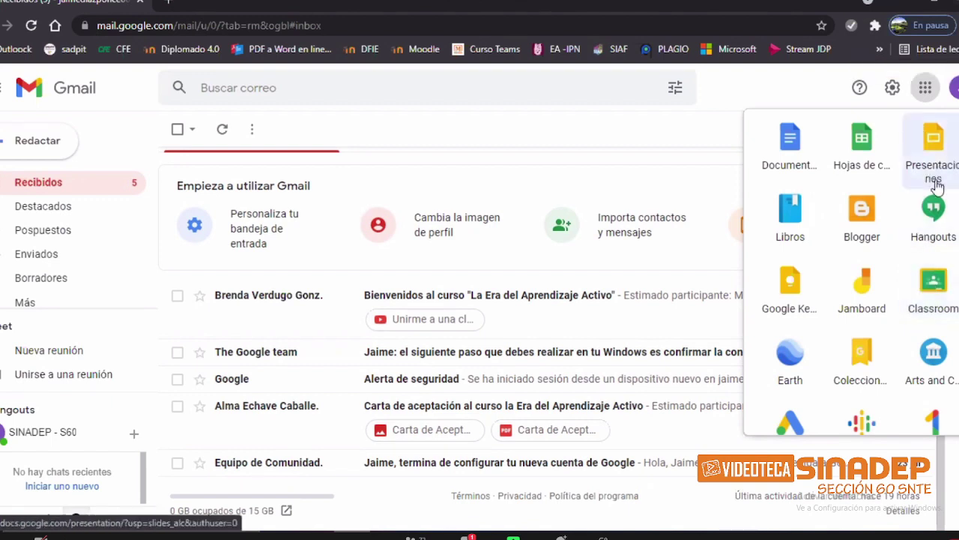
click(936, 288)
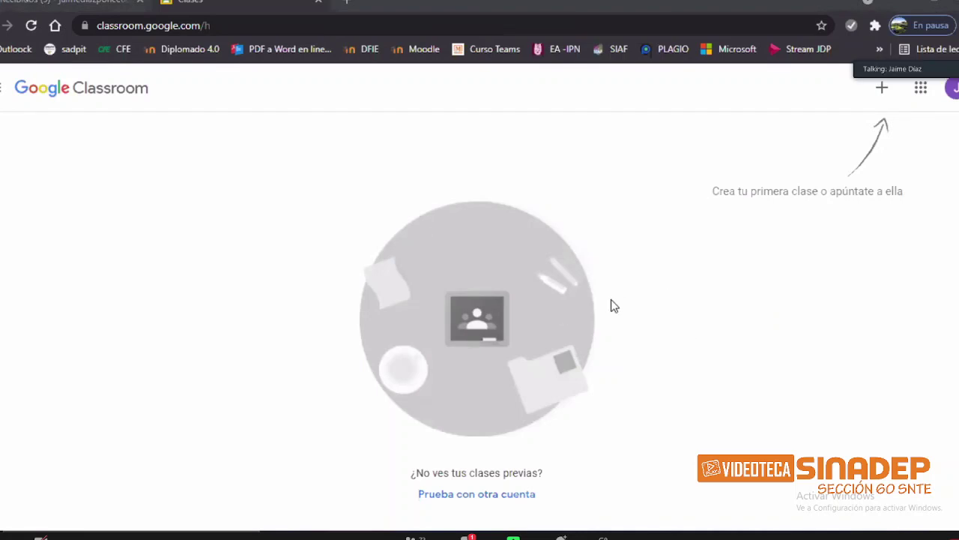
Step: Choose Crear una clase from the + menu
click(883, 90)
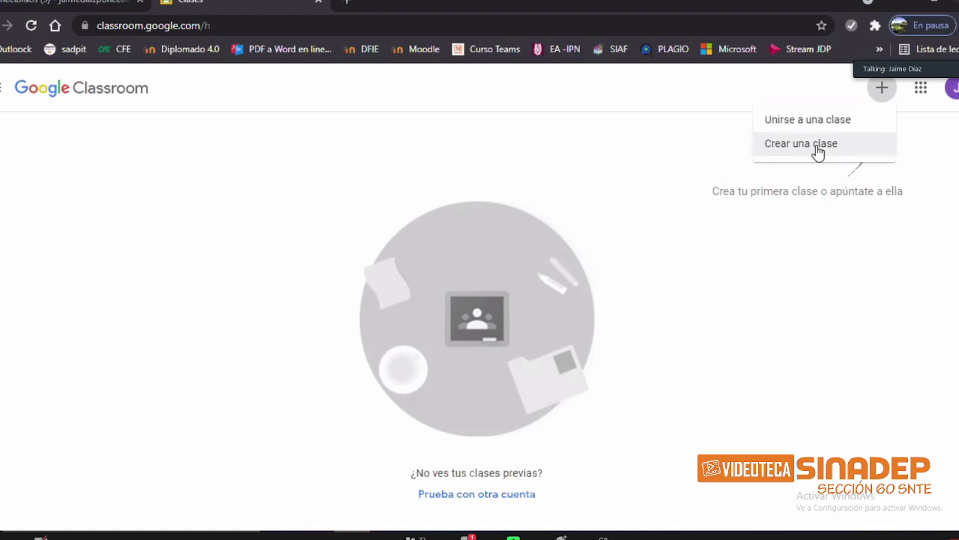
click(817, 153)
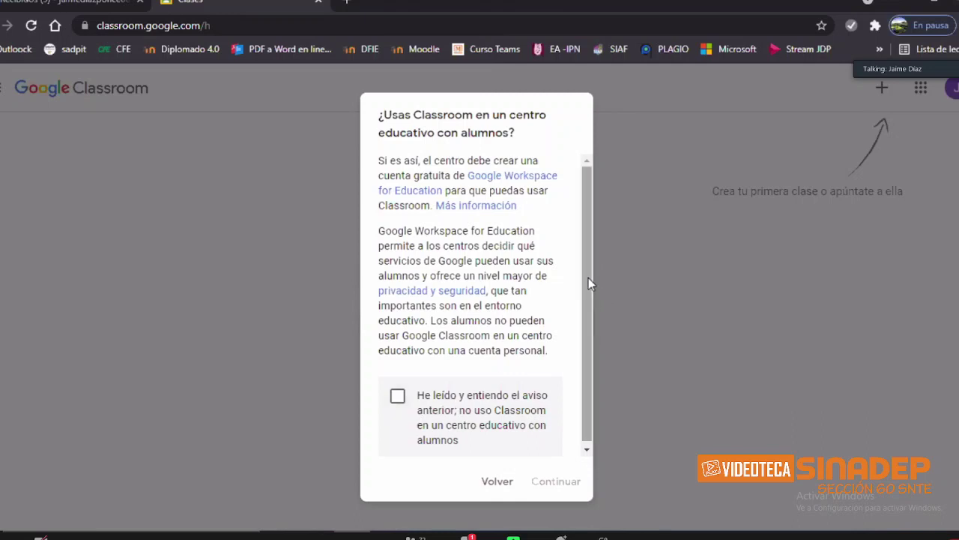
Step: Acknowledge the non-school-use notice and create the class 'CLASE MUESTRA'
scroll(588, 272, down, 1)
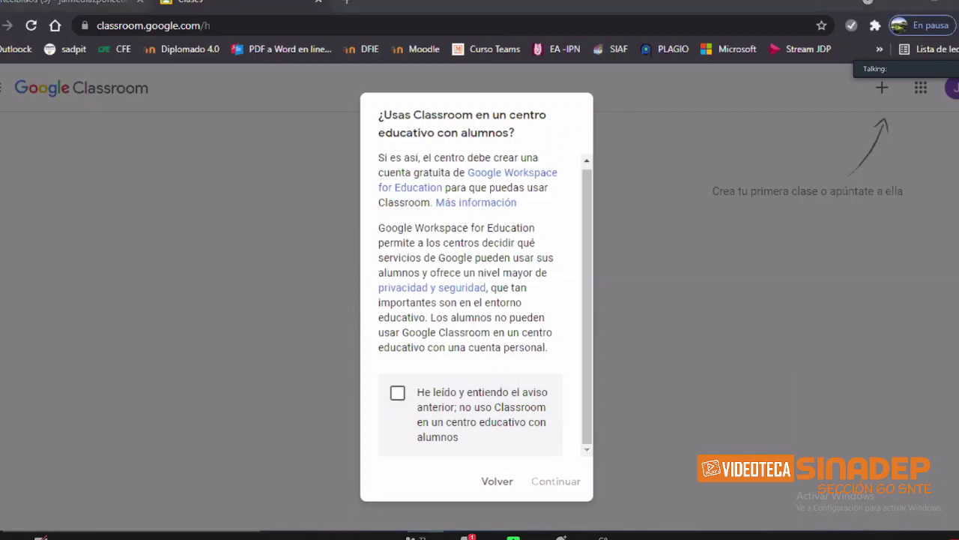
click(397, 393)
click(556, 481)
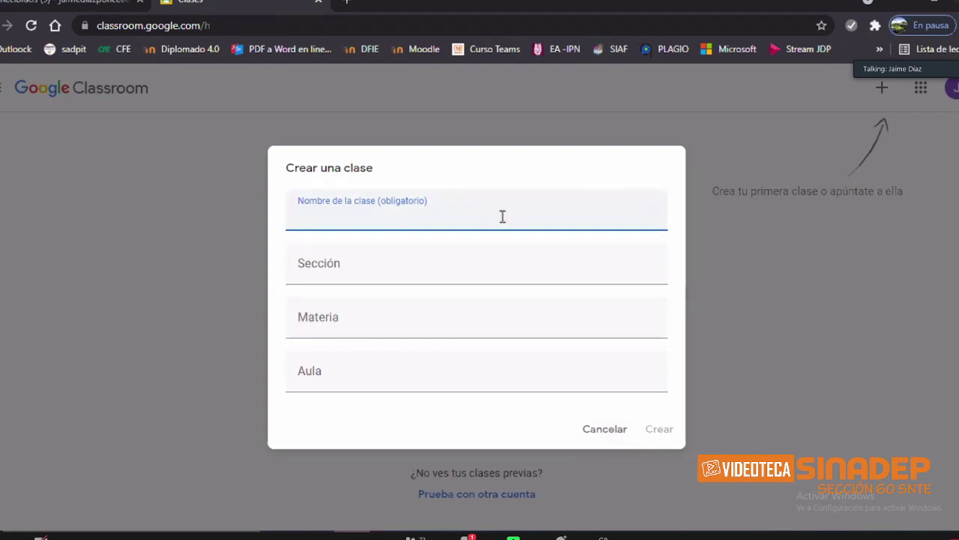
text(CLASE MUESTRA)
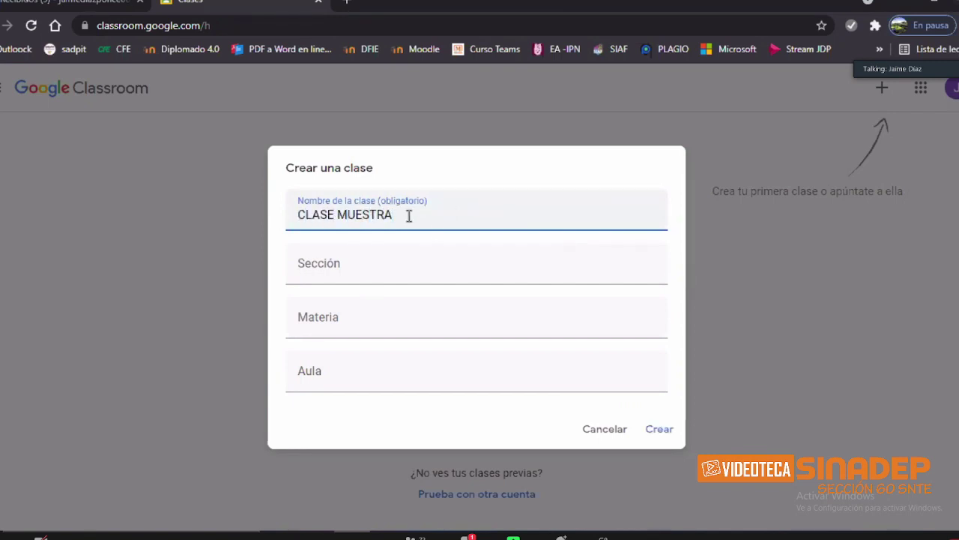
click(659, 430)
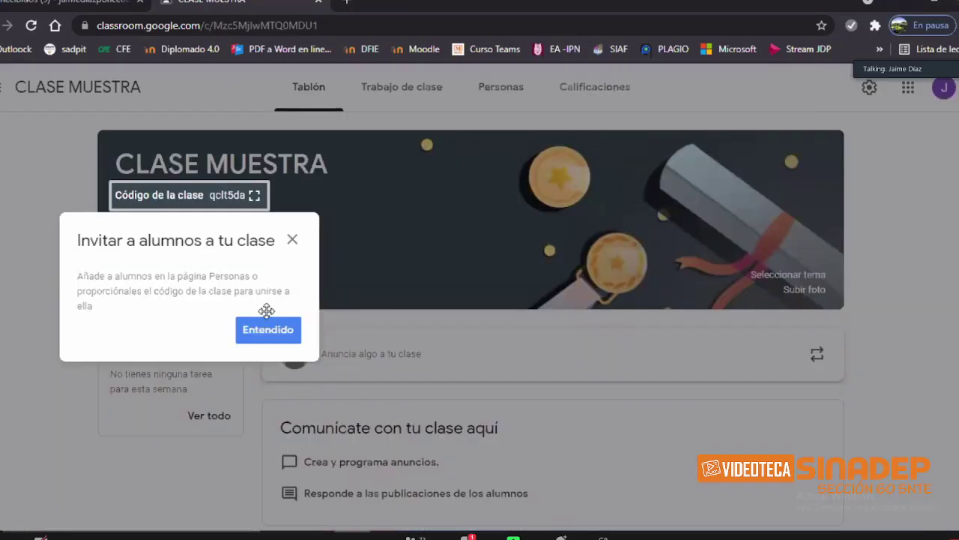
Step: Dismiss the invite-students and class-code tips, then highlight the CLASE MUESTRA banner title
click(266, 329)
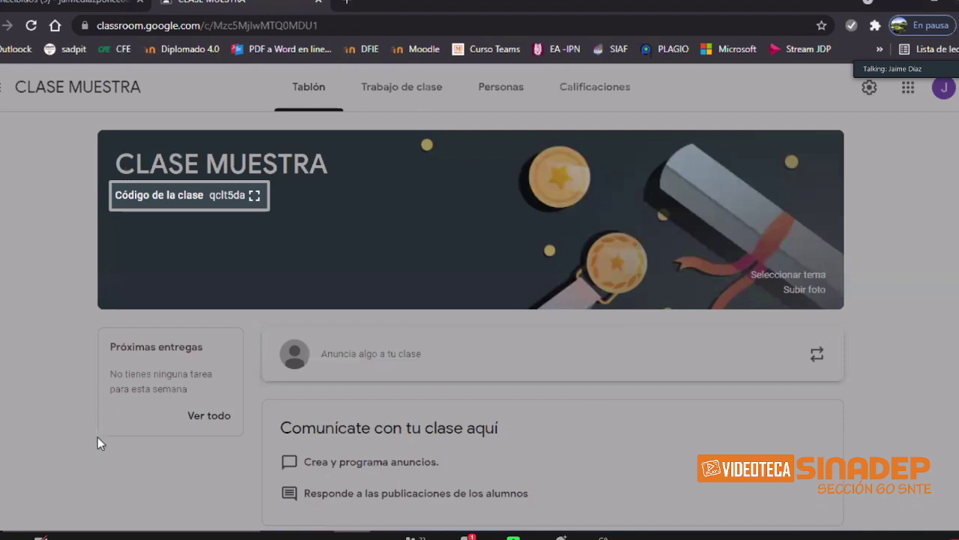
click(905, 419)
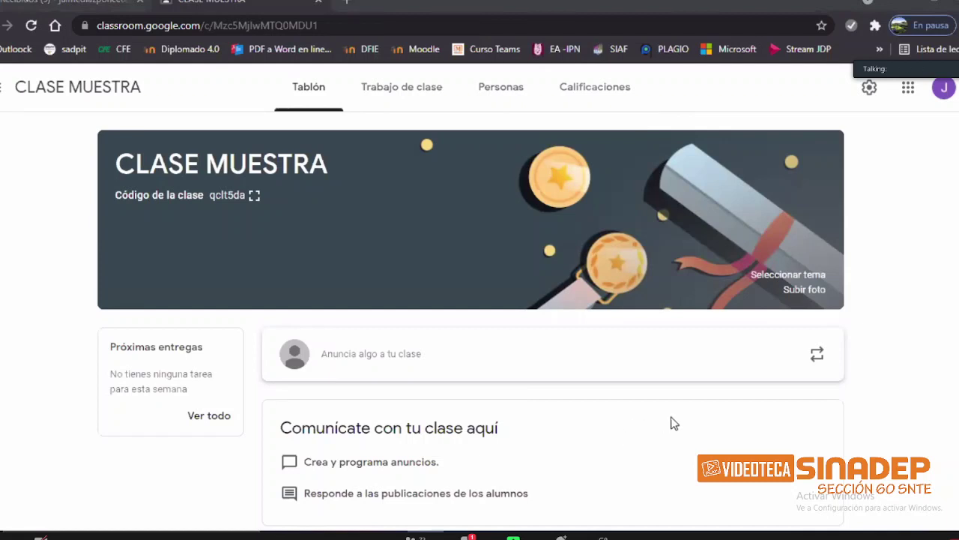
scroll(655, 345, down, 1)
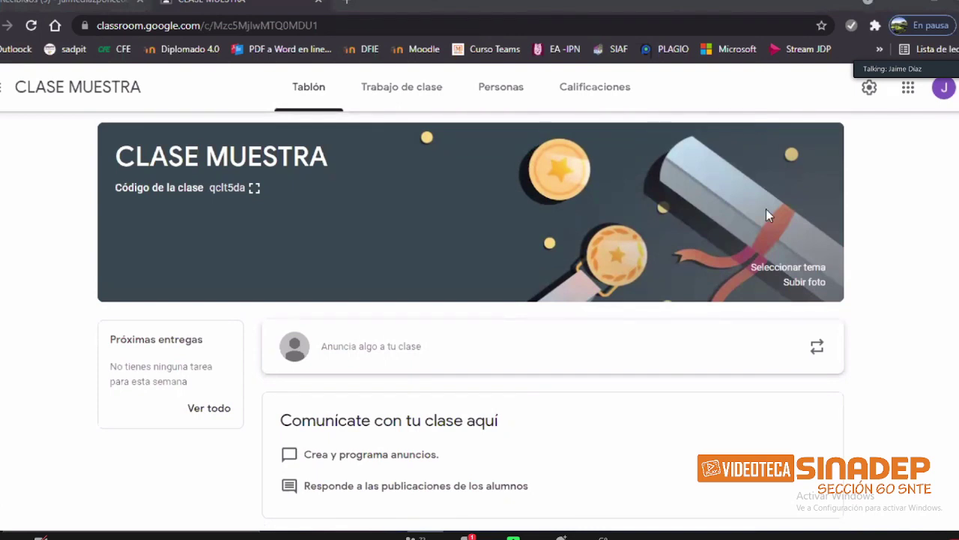
scroll(398, 315, up, 1)
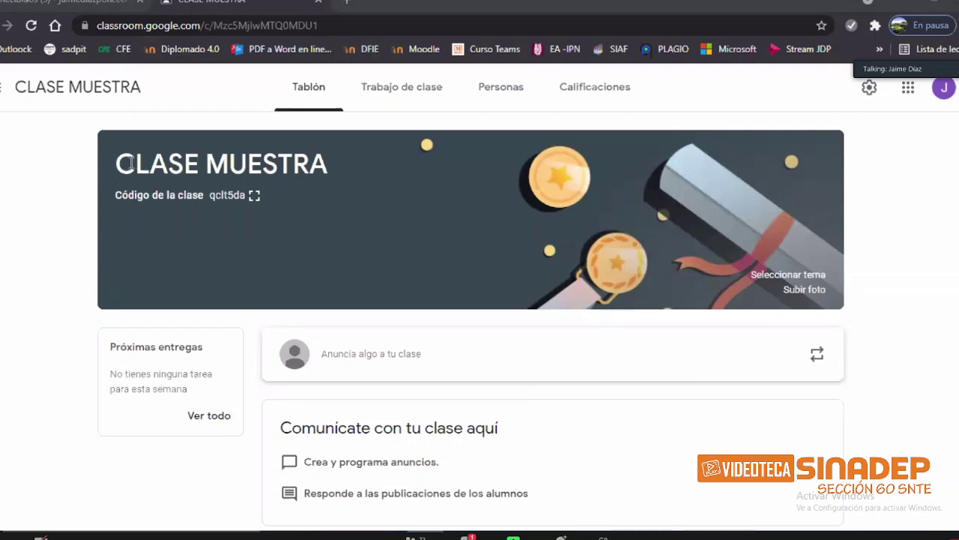
drag(114, 164, 330, 163)
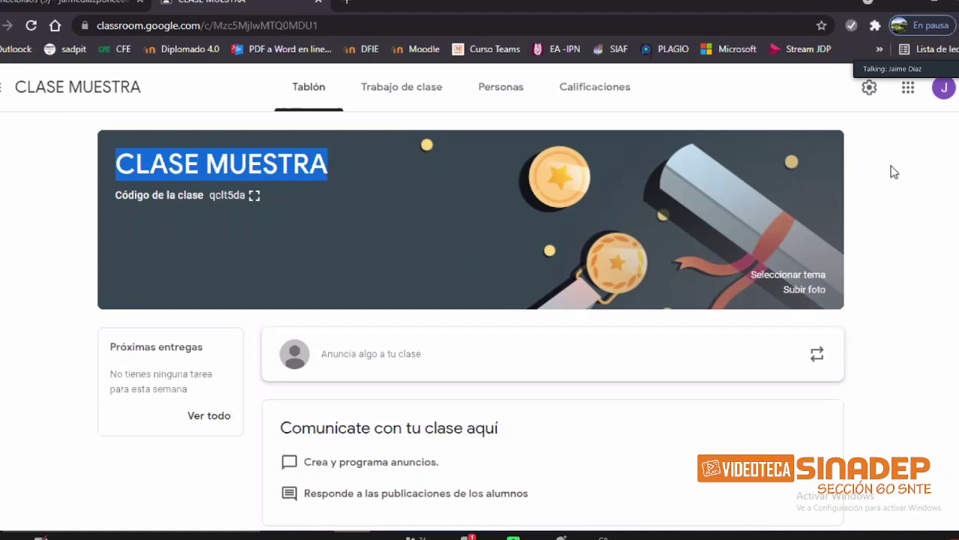
Step: In class settings, rename the class to '5IV18 Dibujo Arquitectónico'
click(870, 89)
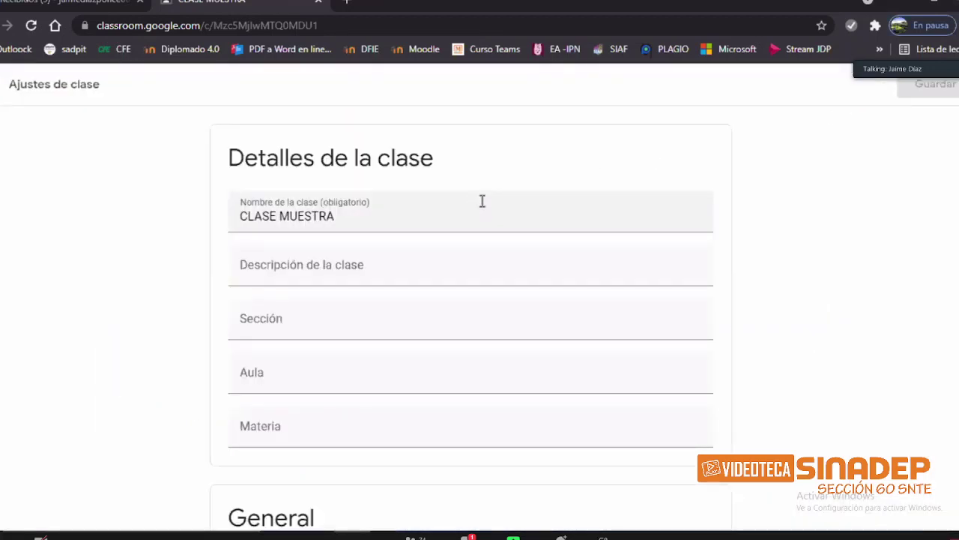
scroll(488, 205, down, 2)
scroll(487, 206, up, 3)
drag(366, 217, 238, 216)
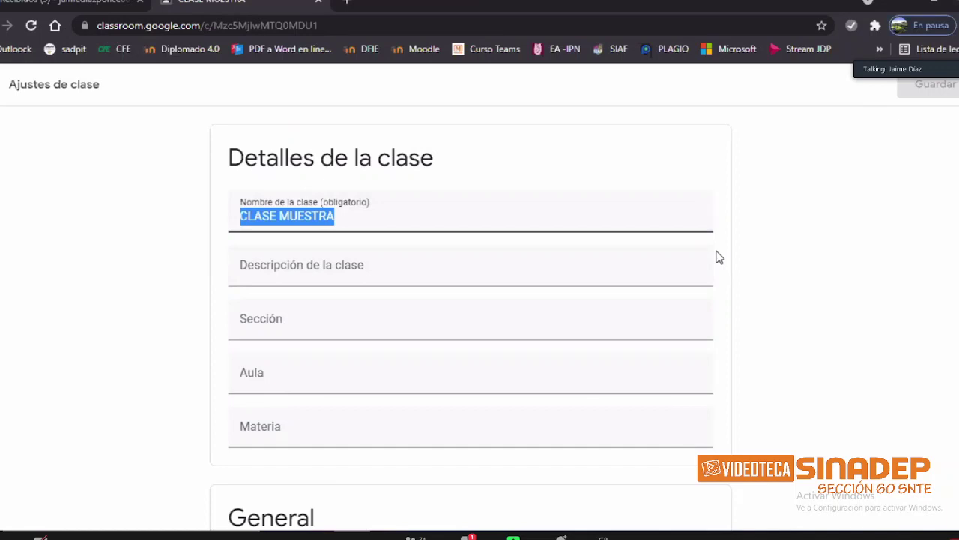
key(BackSpace)
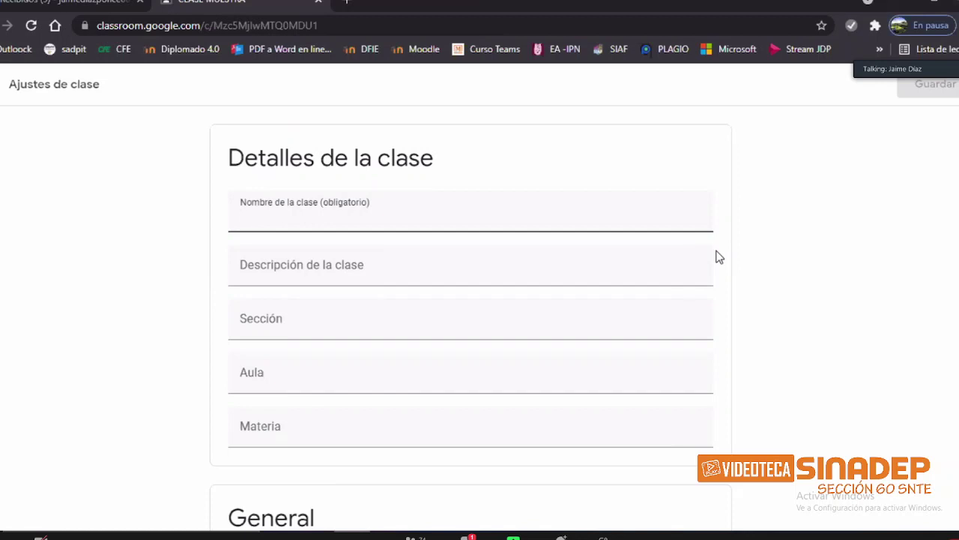
text(5iv18)
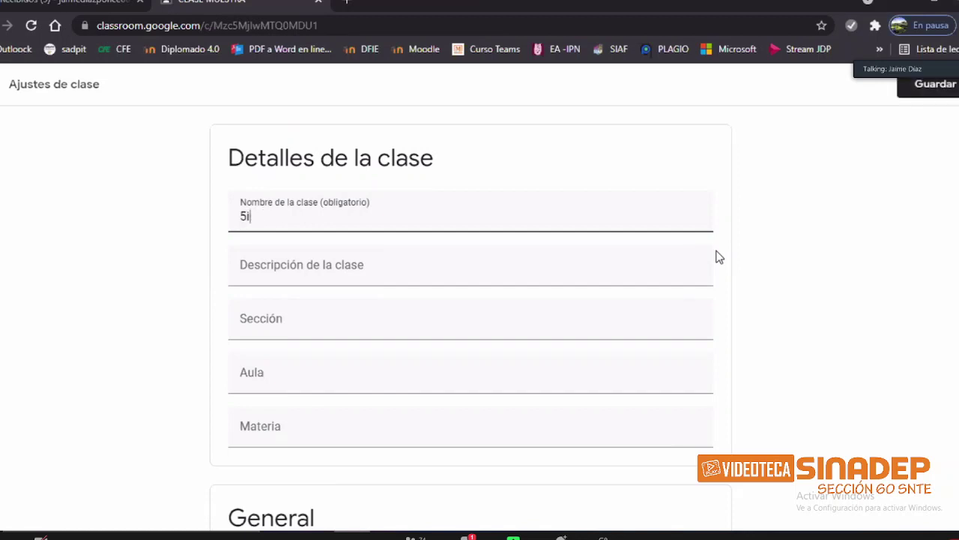
text(ib)
key(BackSpace)
key(BackSpace)
key(BackSpace)
text(IV18 Dibujo Arq)
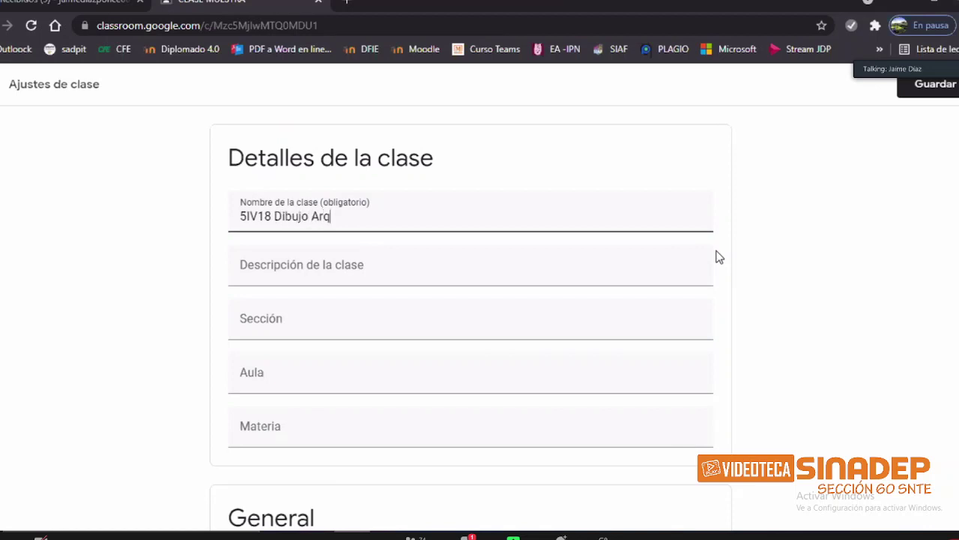
text(uitectónico)
Step: Enter the class description 'Asistido por computadora'
click(342, 277)
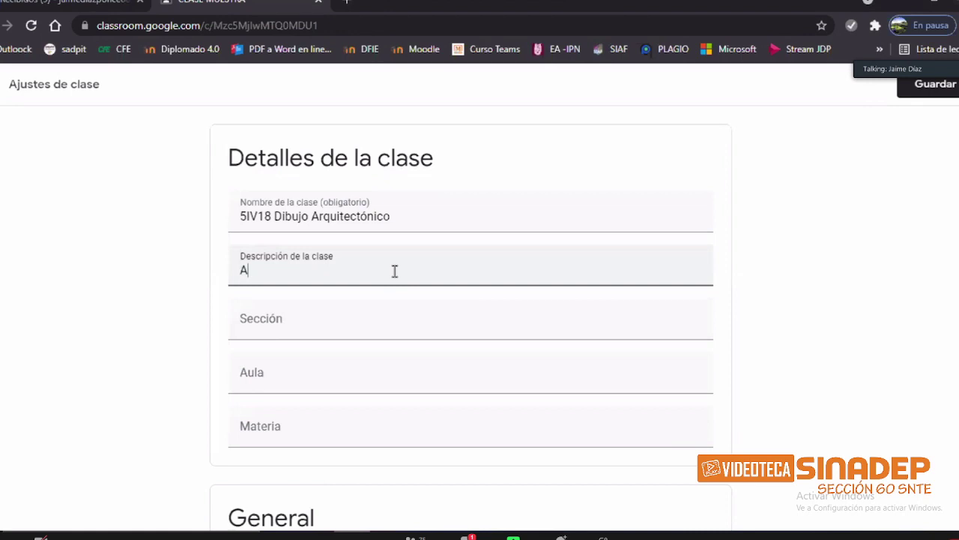
text(Asistido por cimputadora)
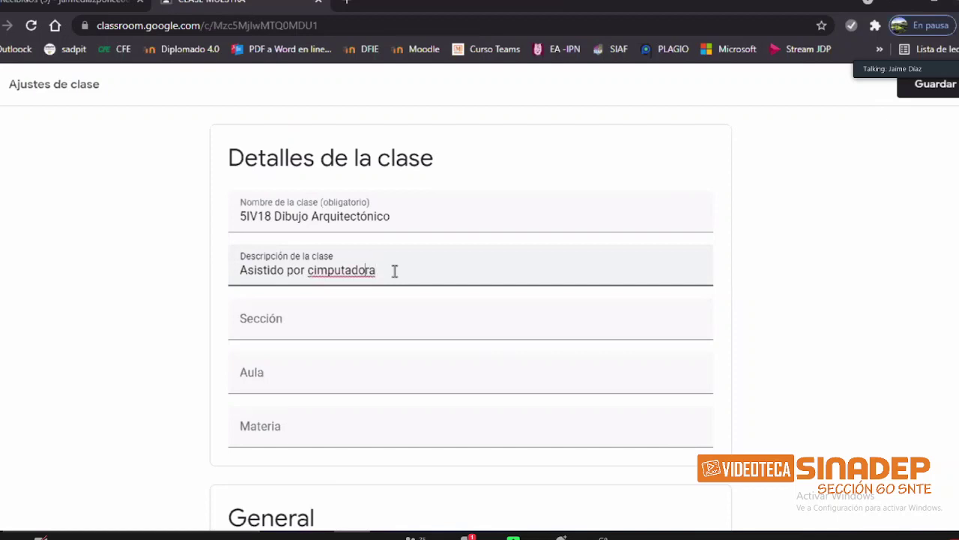
key(BackSpace)
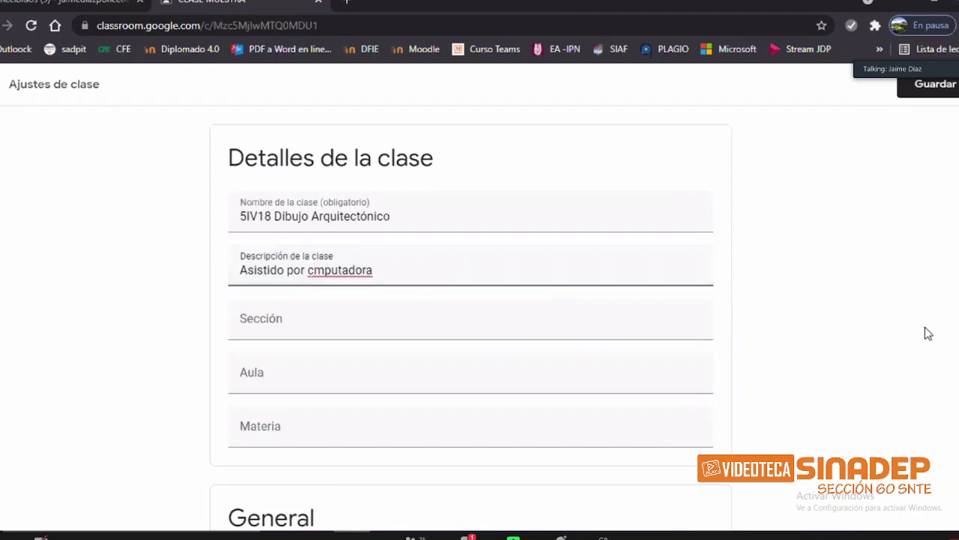
click(420, 317)
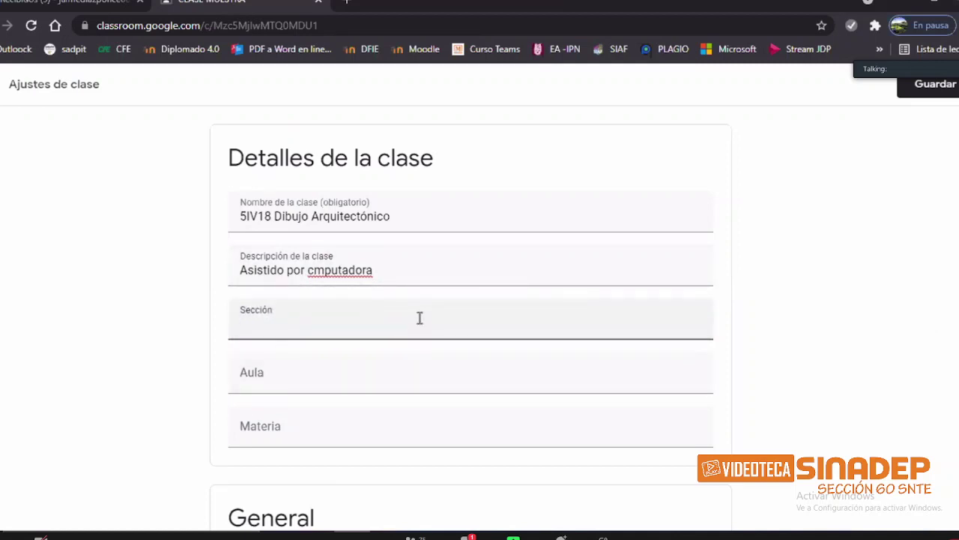
click(313, 271)
text(o)
click(329, 330)
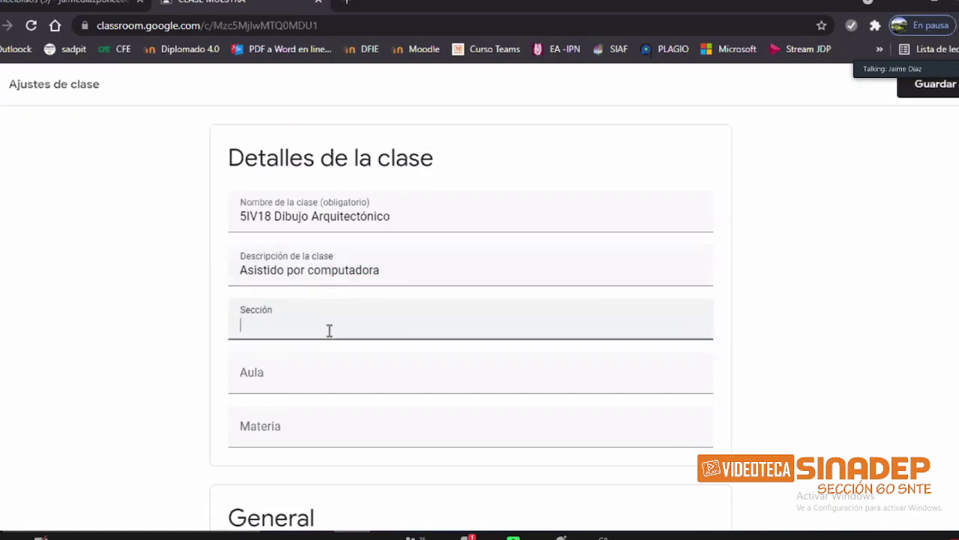
Step: Fill in room 'Virtual', section 'Construcción' and subject 'Dibujo Arquitectónico', then save
click(322, 384)
text(Virtual)
click(349, 434)
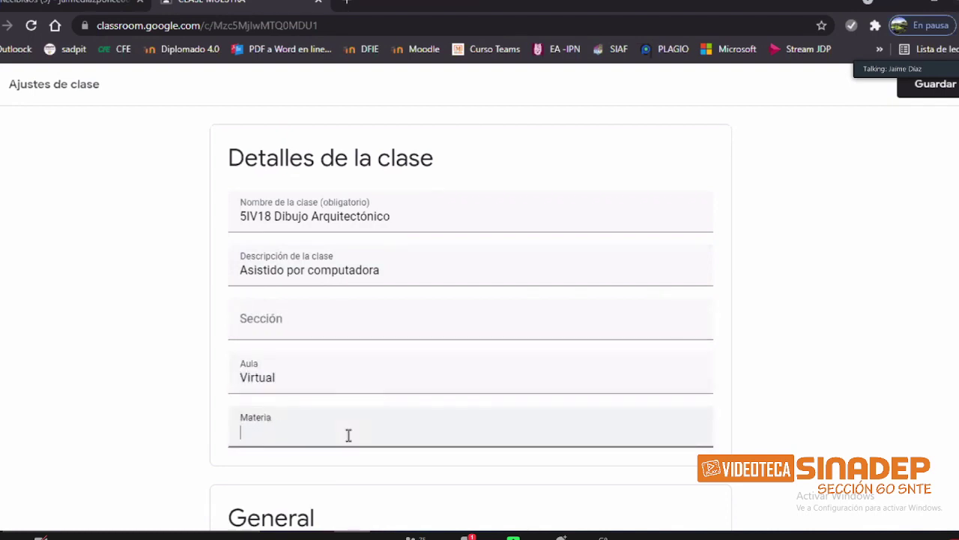
click(302, 314)
text(Construccio)
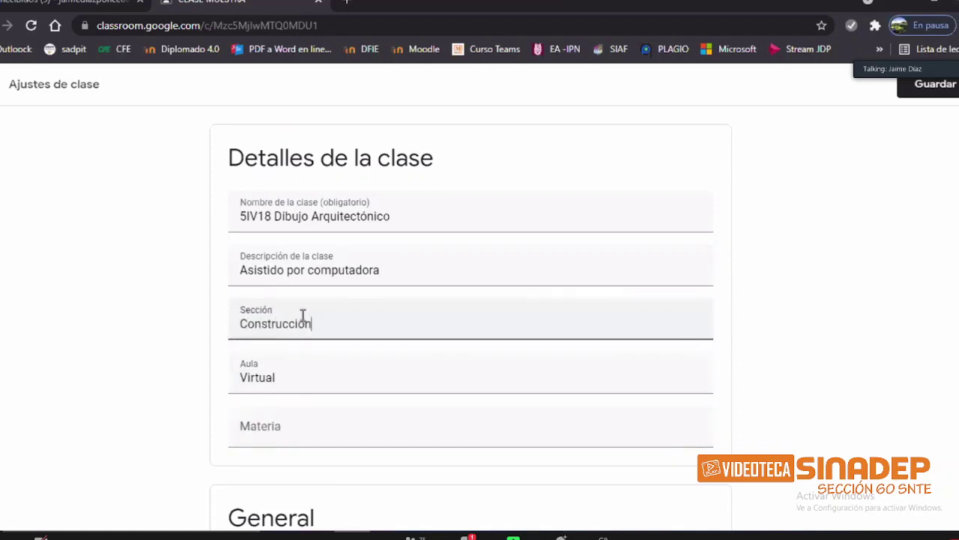
click(293, 430)
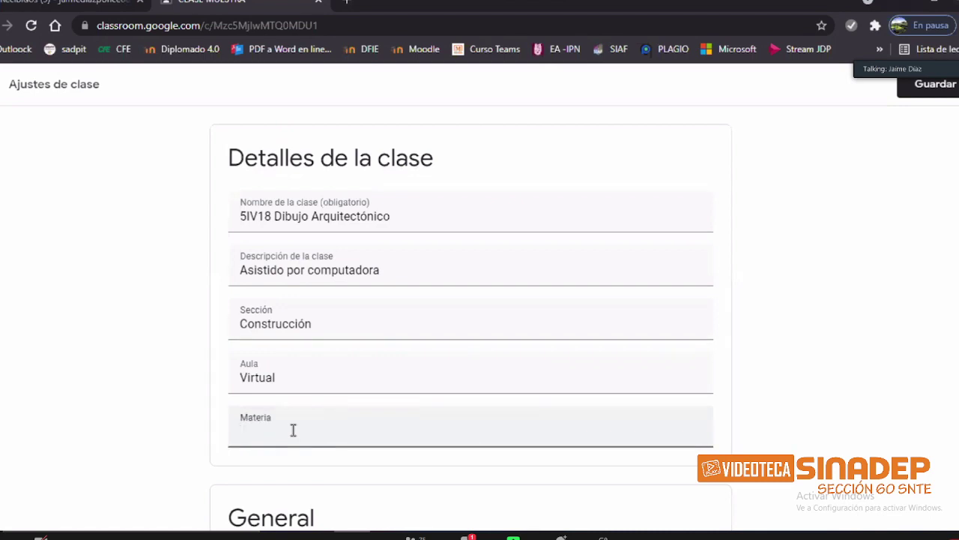
text(Dibujo Arquitectónico)
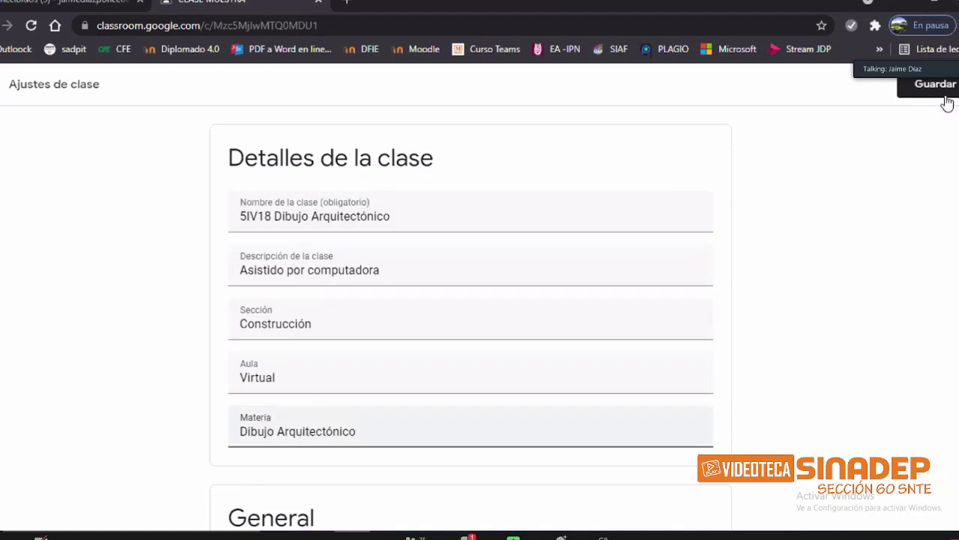
click(935, 92)
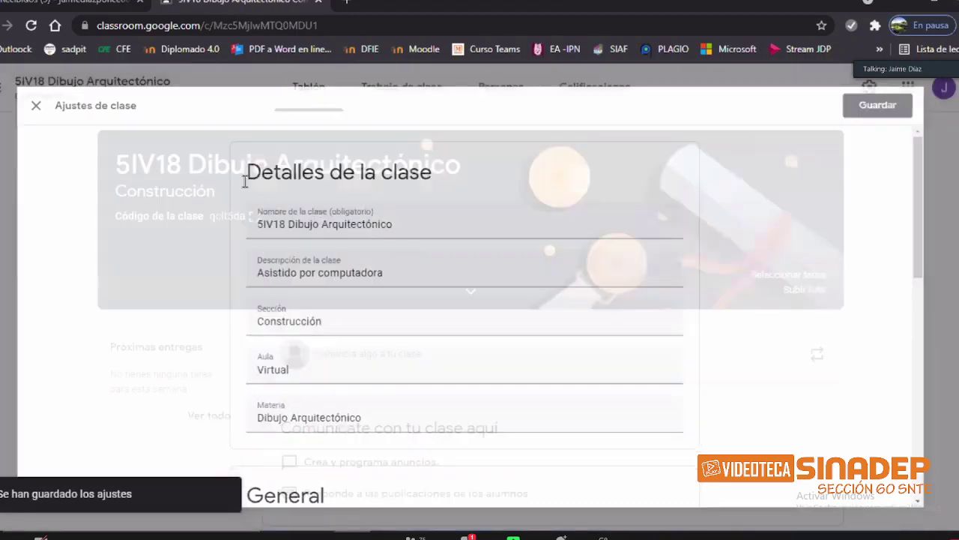
Step: Expand the banner details to review the title, section Construcción, subject and description
drag(116, 165, 462, 166)
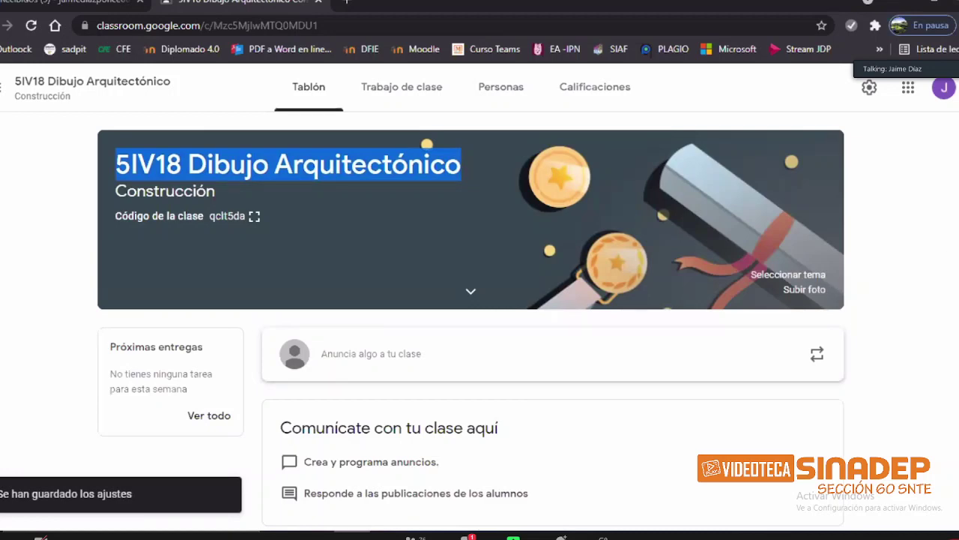
drag(118, 191, 215, 192)
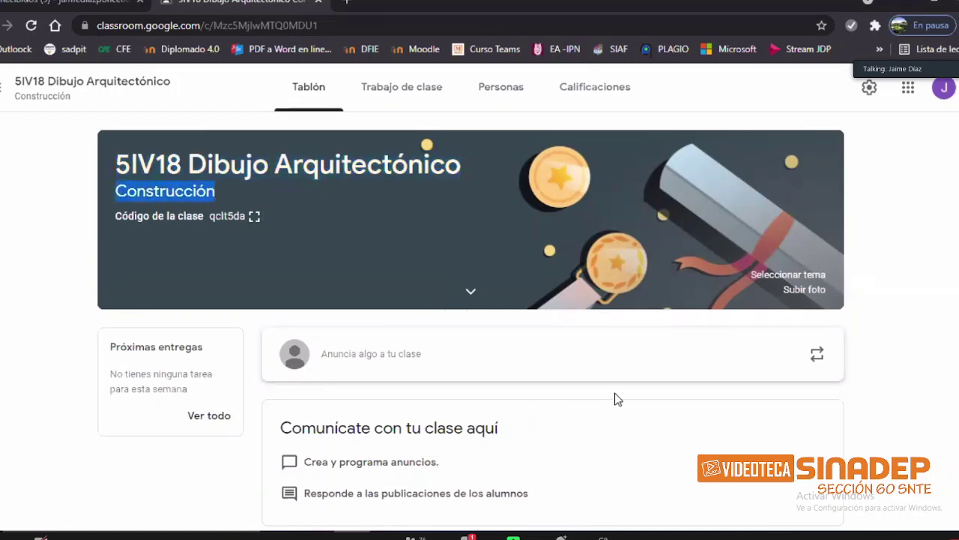
click(471, 297)
drag(117, 334, 232, 364)
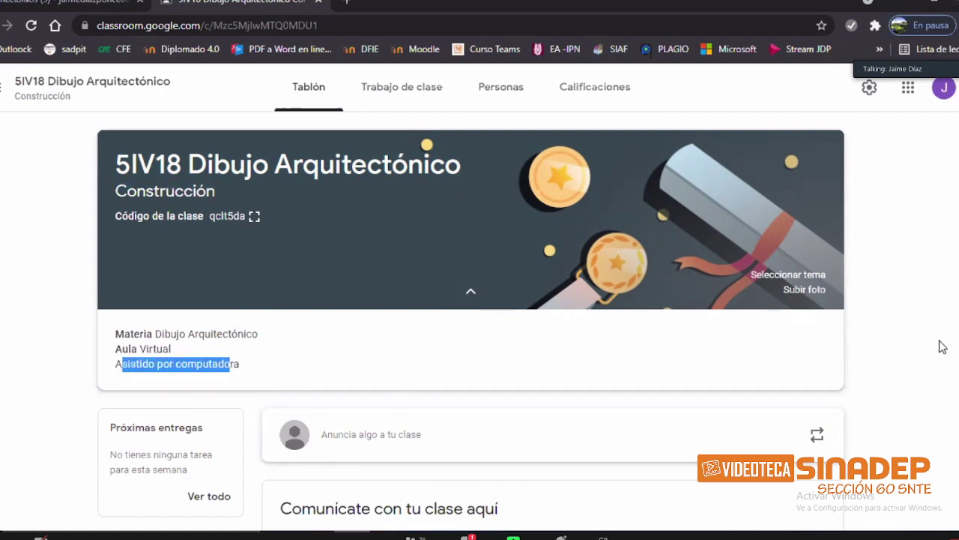
click(940, 270)
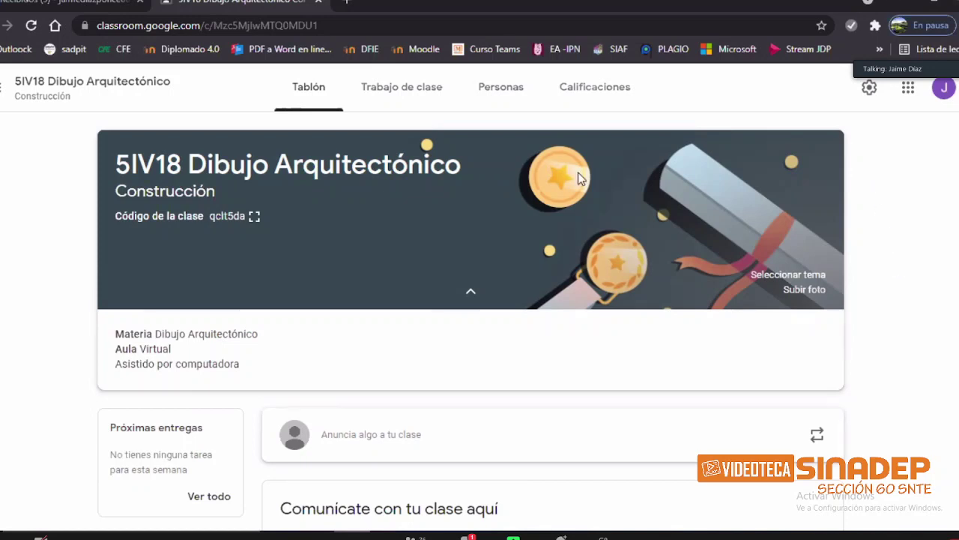
drag(118, 163, 305, 162)
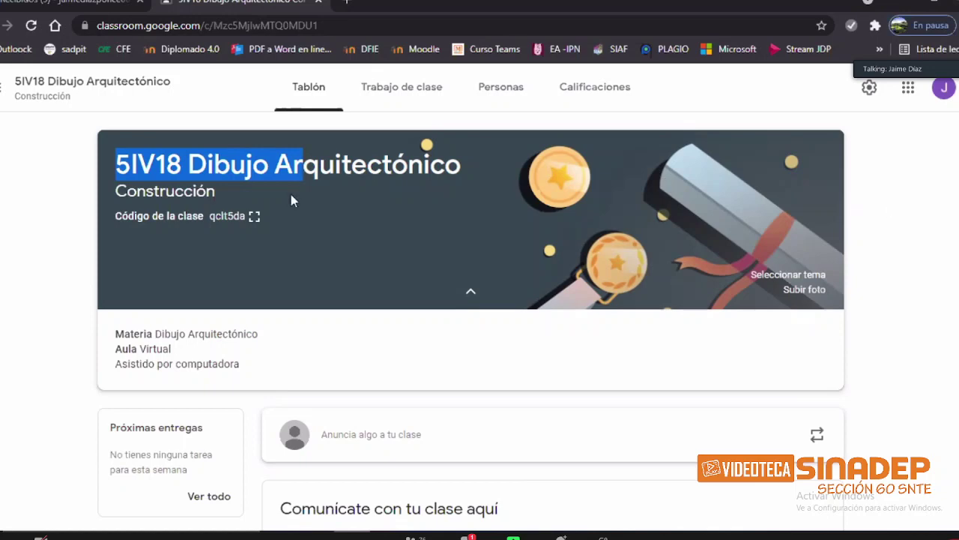
Step: Replace the Sección value Construcción with the teacher's name and save the settings
click(869, 87)
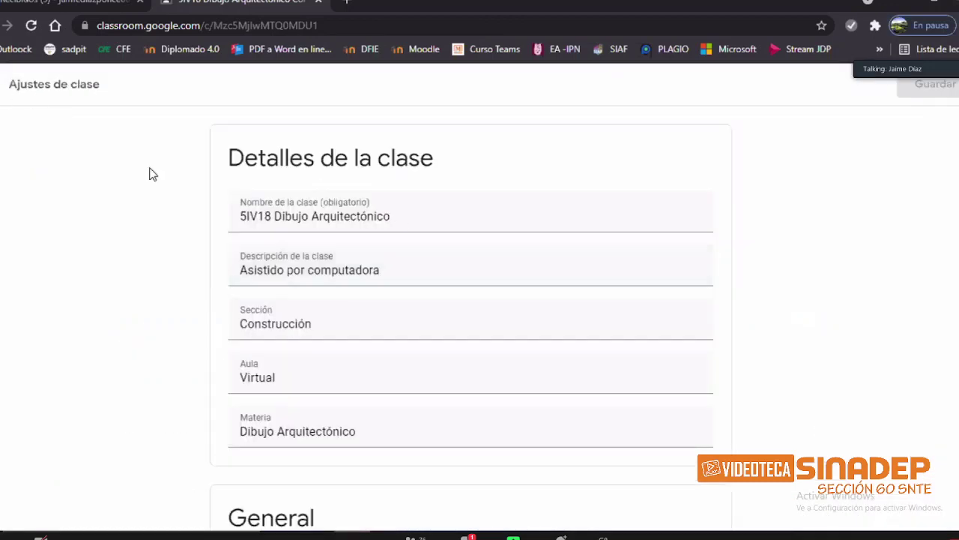
key(Escape)
double_click(213, 190)
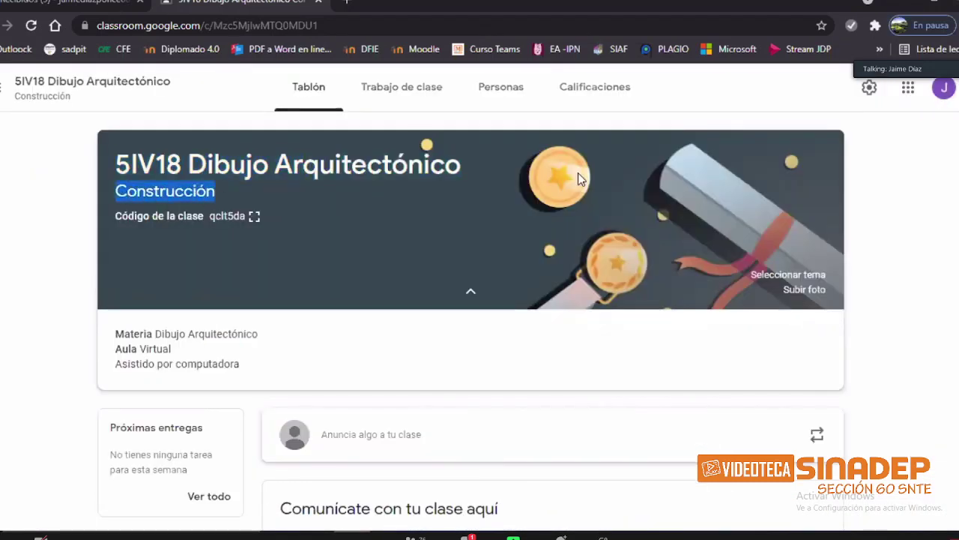
click(869, 87)
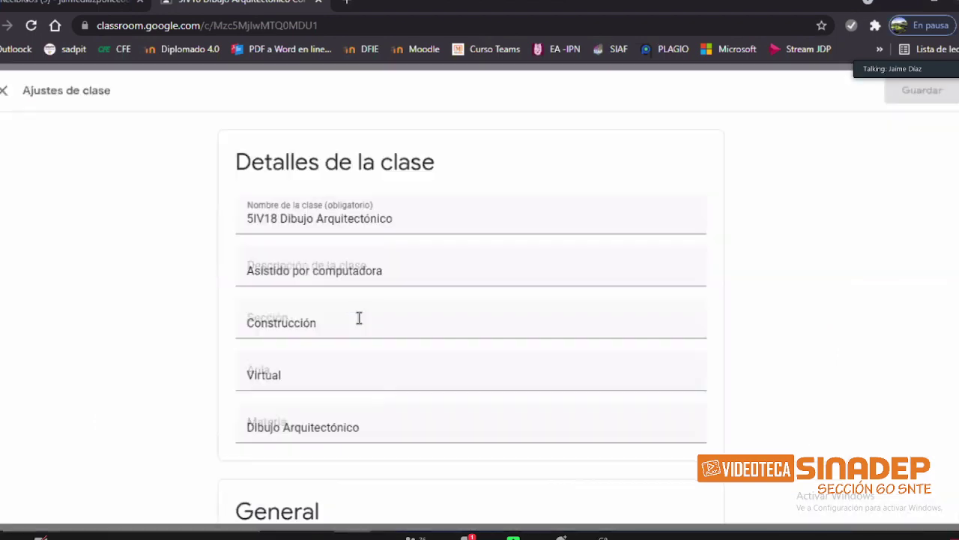
click(226, 318)
key(ctrl+a)
text(P)
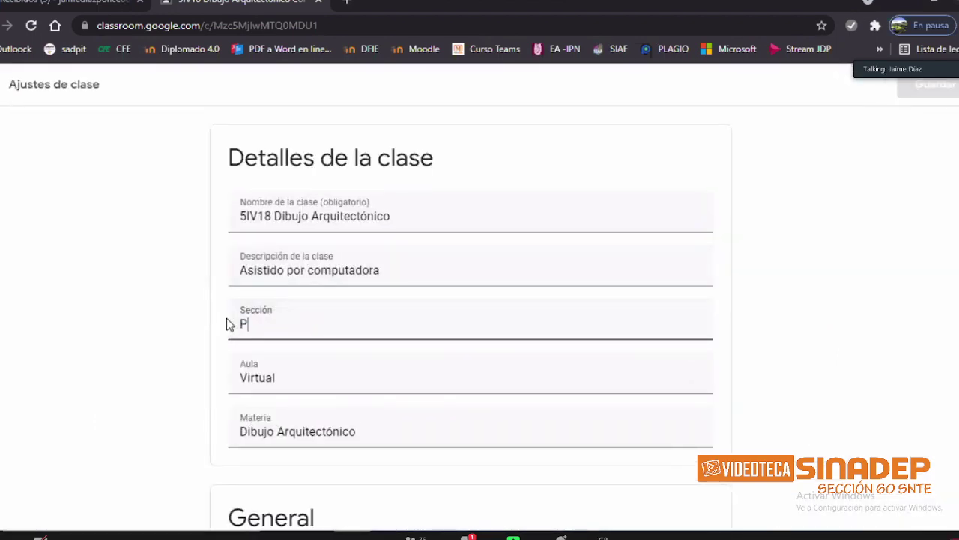
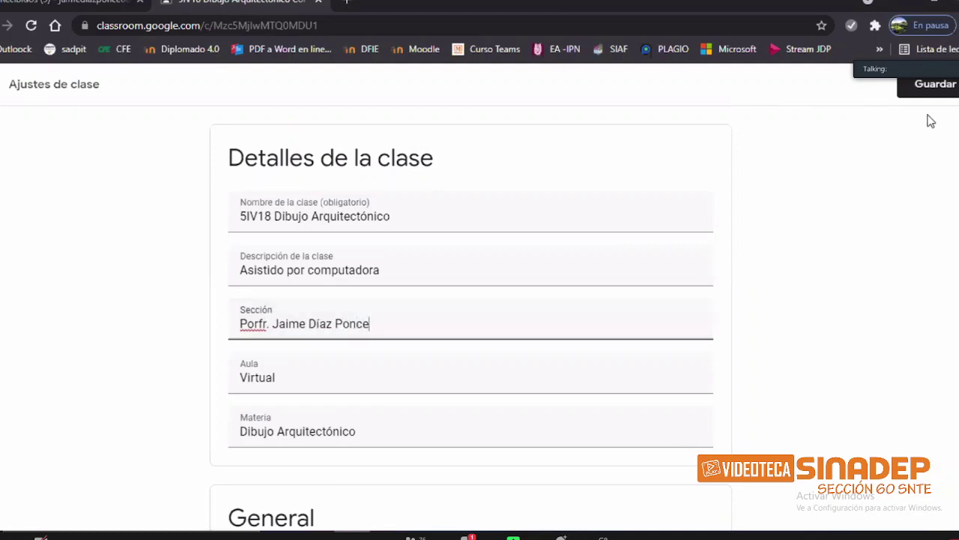
click(936, 90)
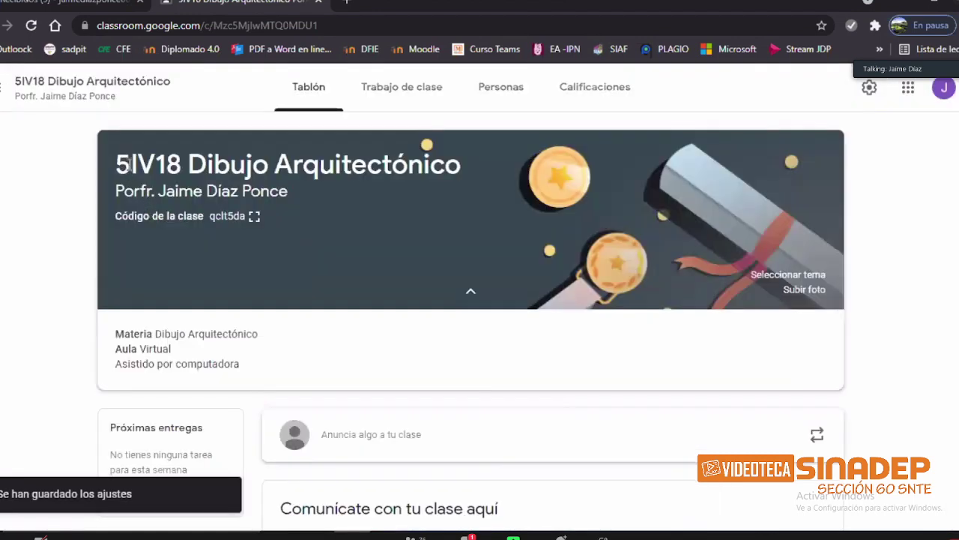
drag(129, 163, 114, 164)
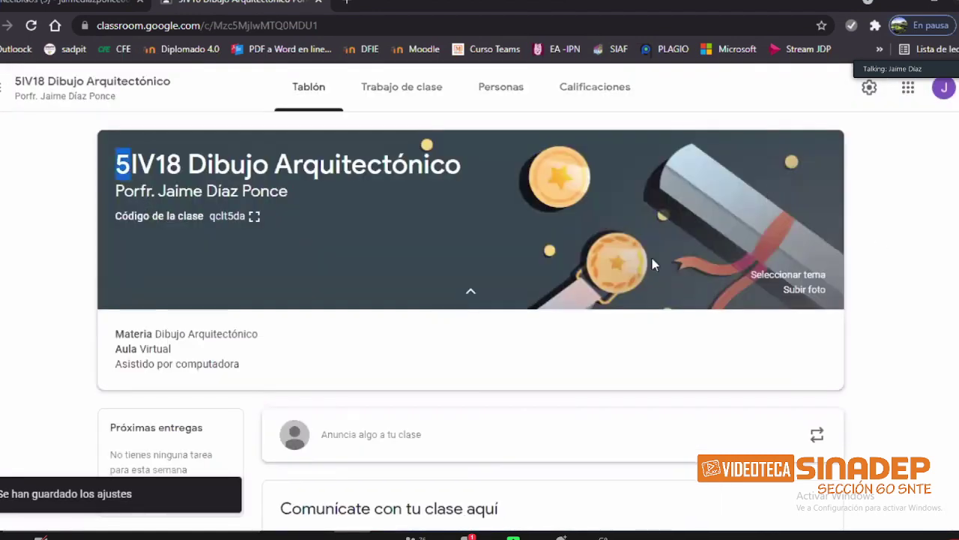
Step: Collapse the Materia and Aula details beneath the 5IV18 Dibujo Arquitectónico banner
drag(117, 163, 461, 163)
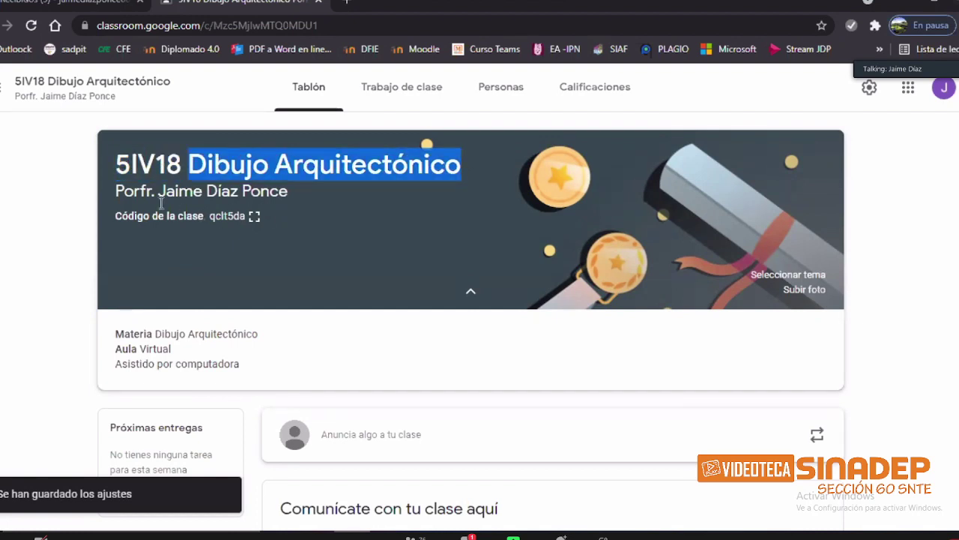
drag(115, 191, 291, 196)
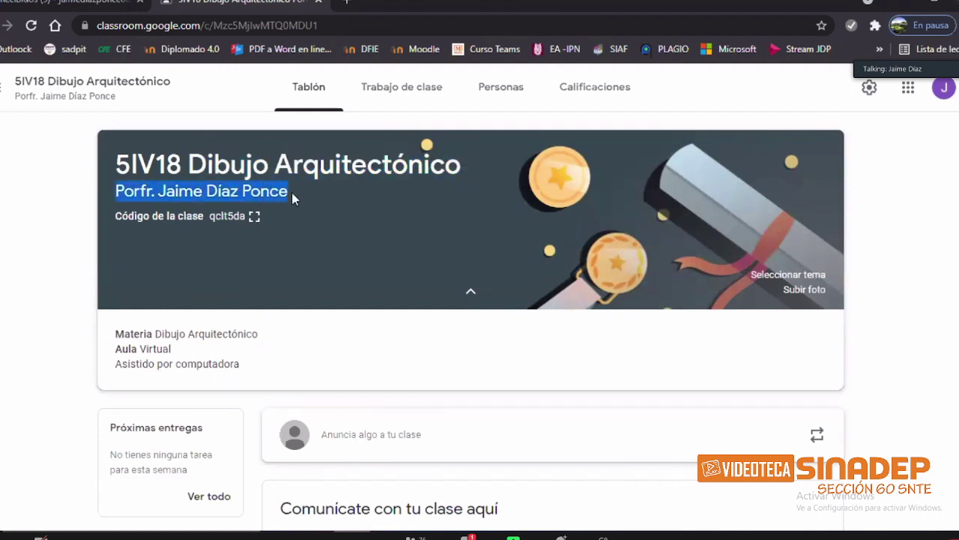
click(468, 292)
click(471, 291)
click(466, 300)
click(914, 214)
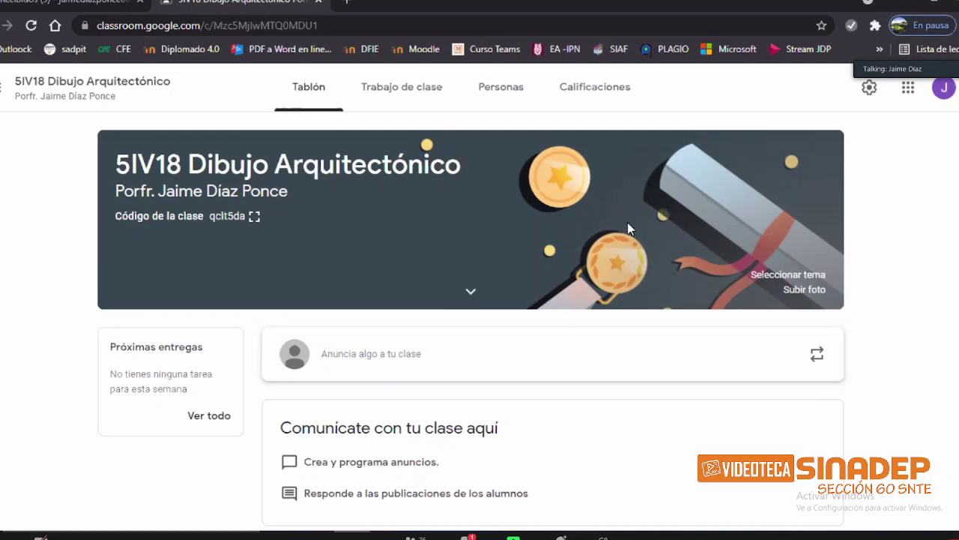
Step: Preview gallery themes like coral desk, compass-and-map and purple writing, then pick art-supplies
click(804, 277)
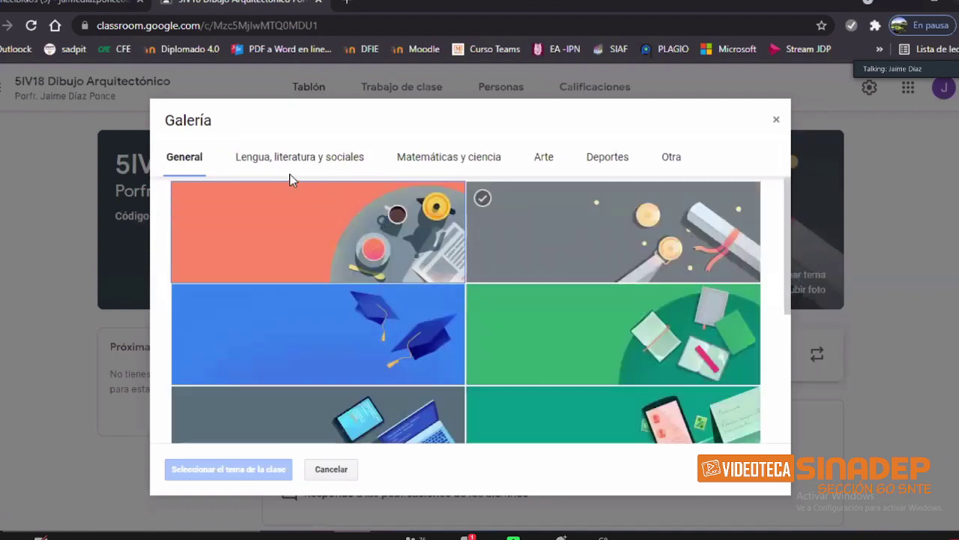
click(457, 248)
scroll(476, 261, down, 1)
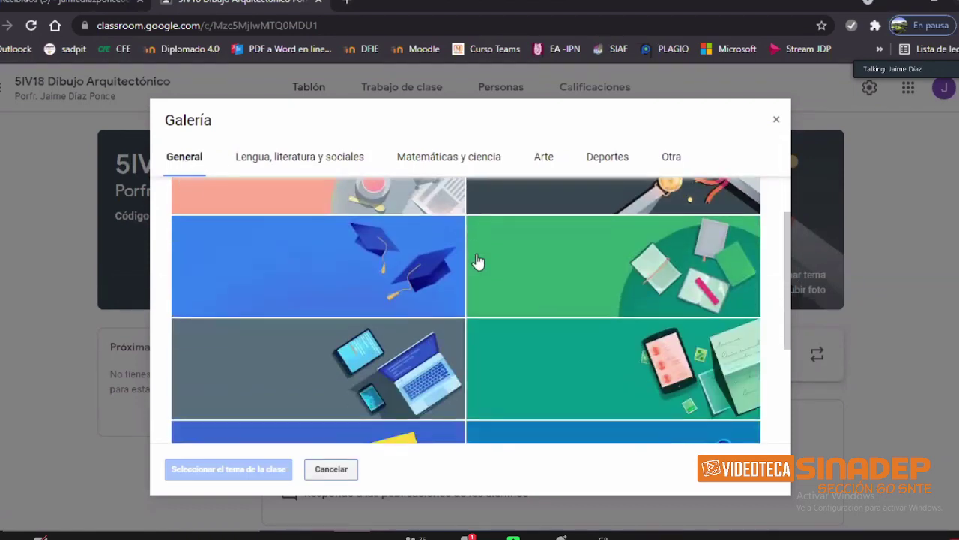
scroll(478, 261, down, 2)
click(333, 159)
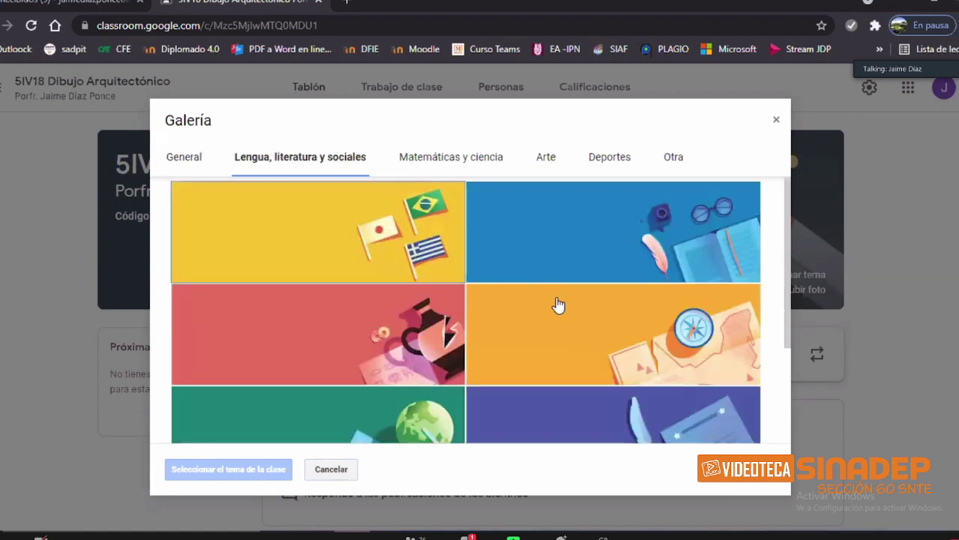
click(584, 333)
scroll(584, 332, down, 1)
click(565, 320)
scroll(565, 321, down, 1)
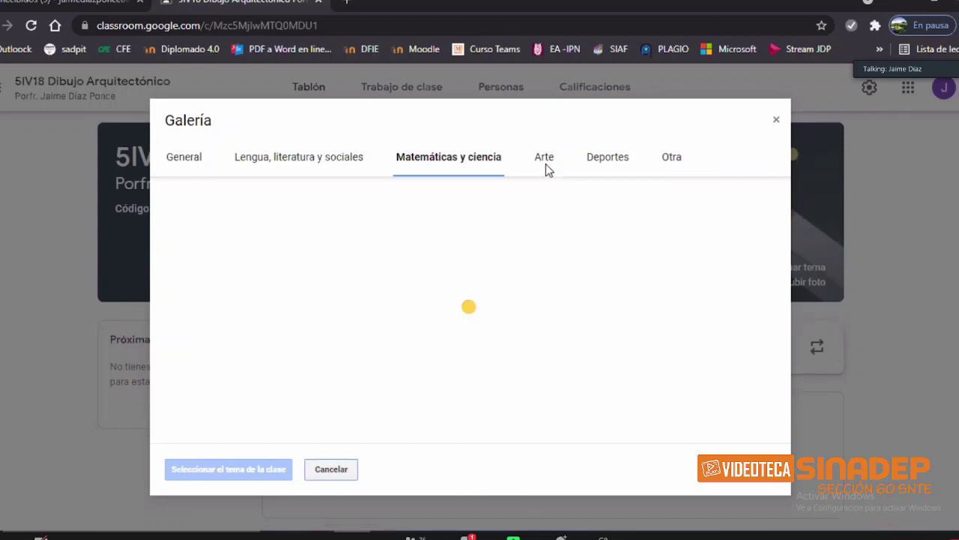
click(551, 162)
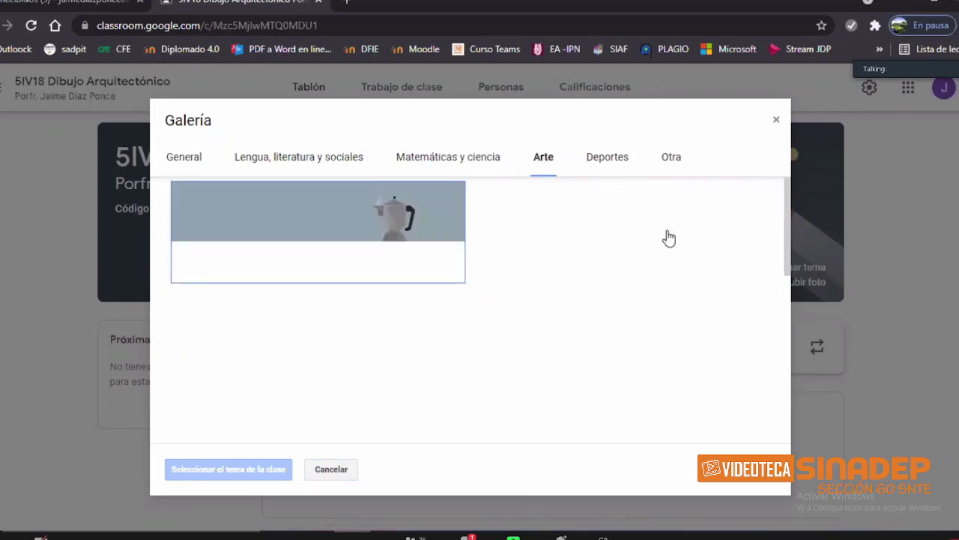
scroll(672, 257, down, 1)
scroll(678, 277, down, 3)
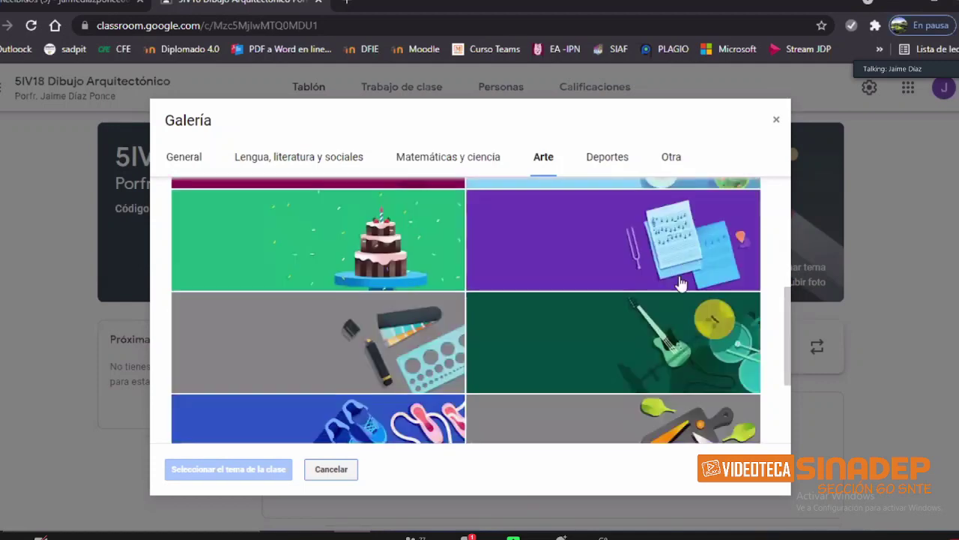
scroll(356, 270, down, 1)
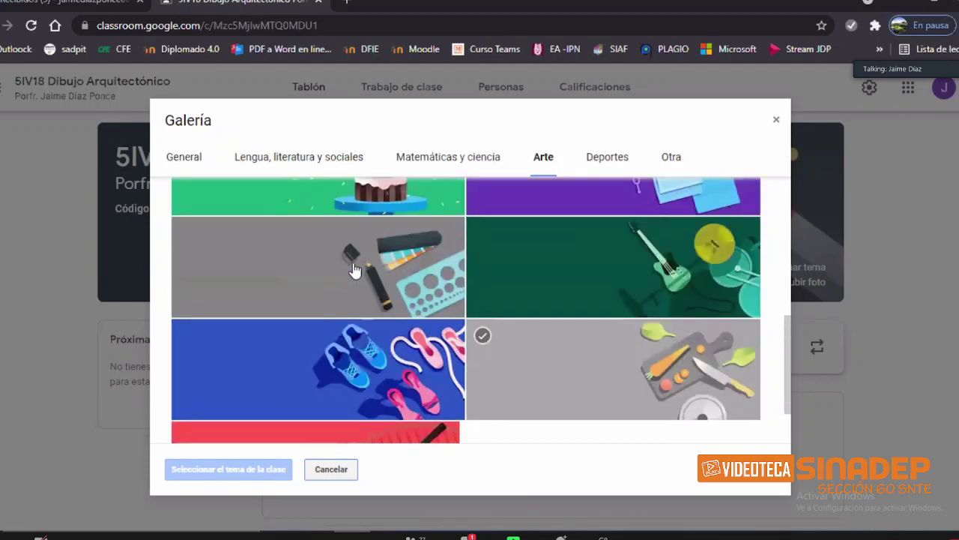
click(355, 269)
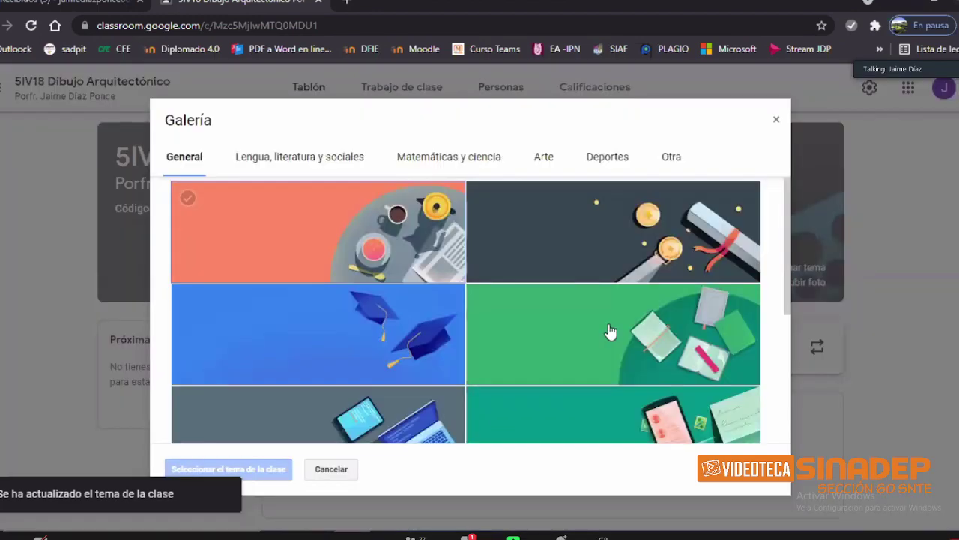
Step: Apply the blue book theme from Lengua, literatura y sociales to the class banner
click(300, 157)
click(613, 333)
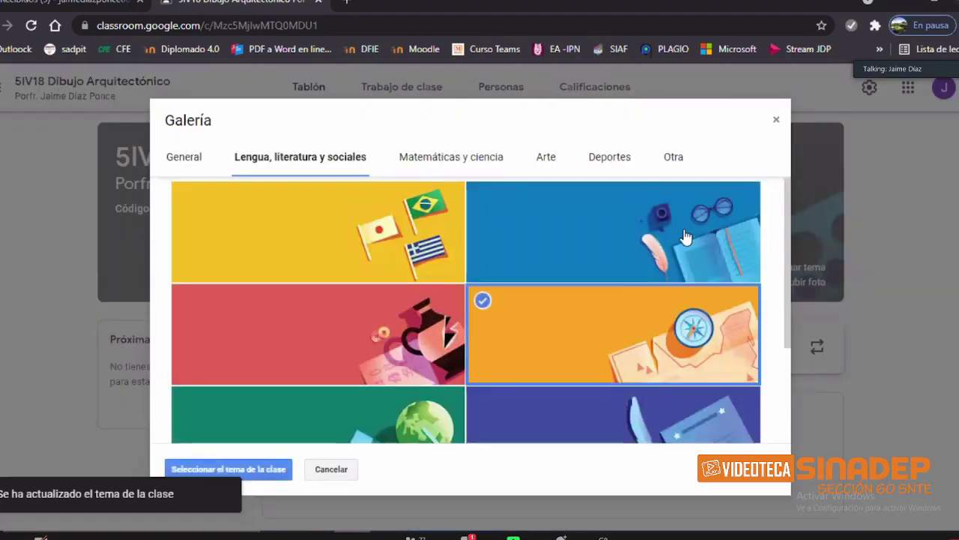
click(228, 469)
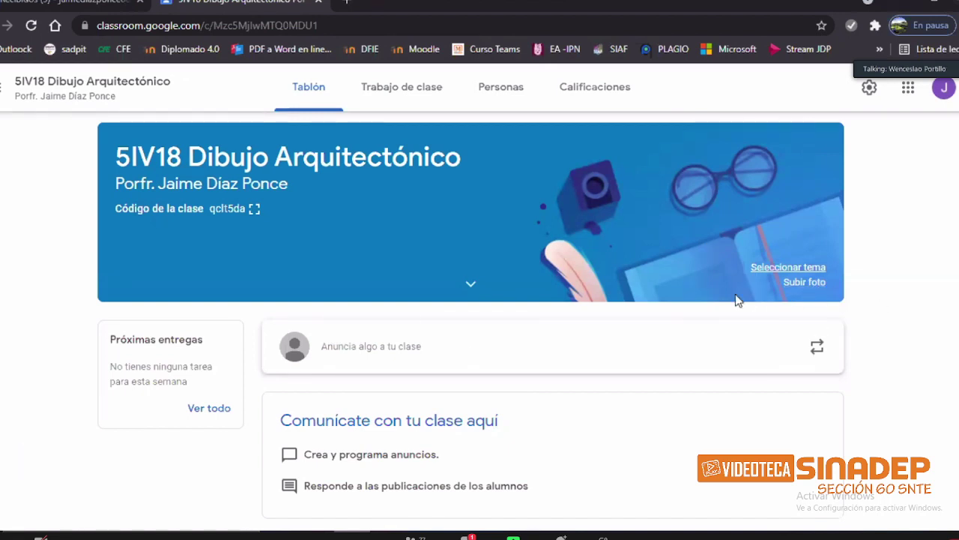
click(806, 285)
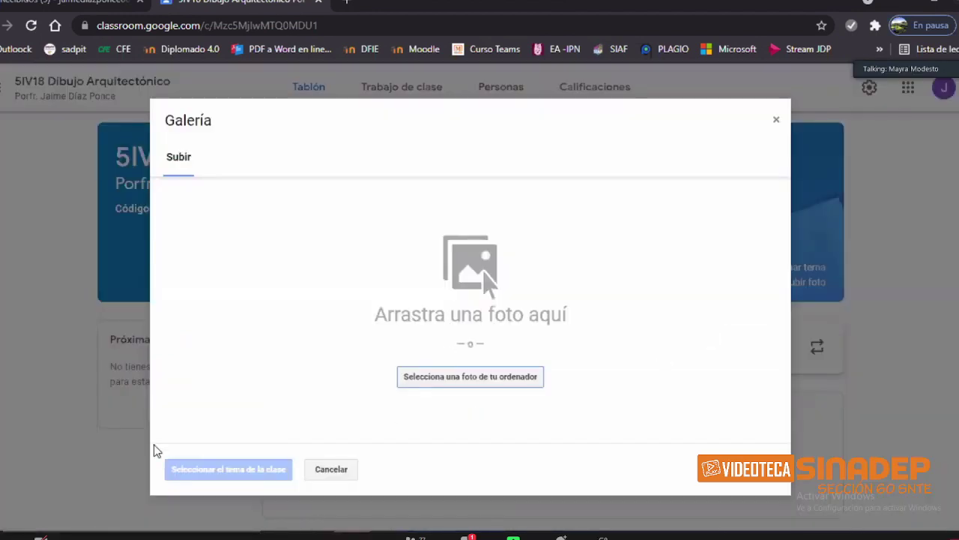
Step: Reopen the banner photo upload and browse the computer's Imágenes folder for a picture
click(775, 118)
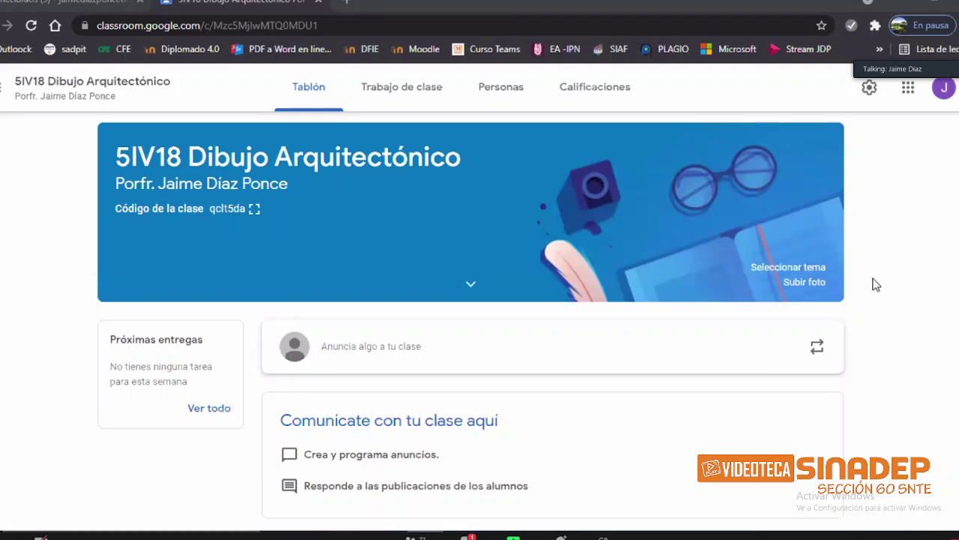
click(810, 284)
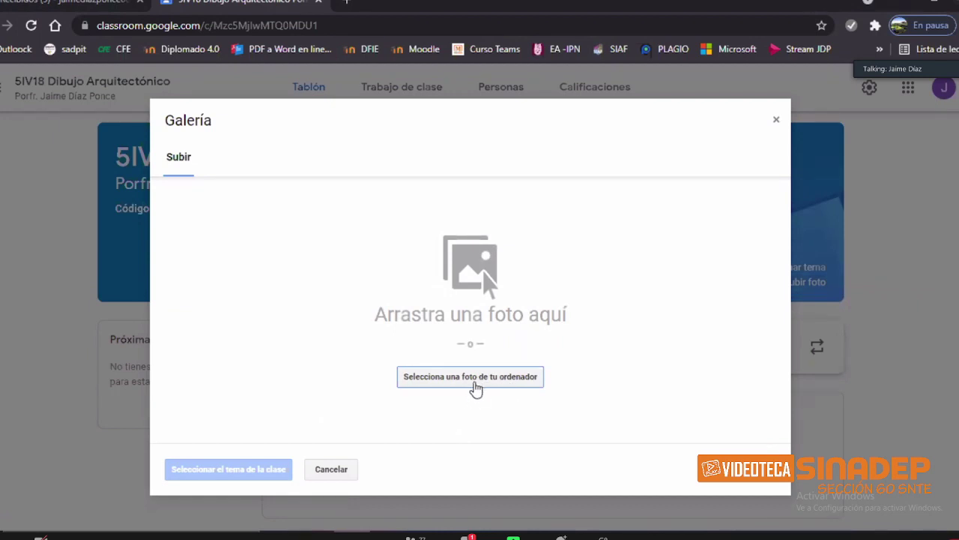
click(476, 376)
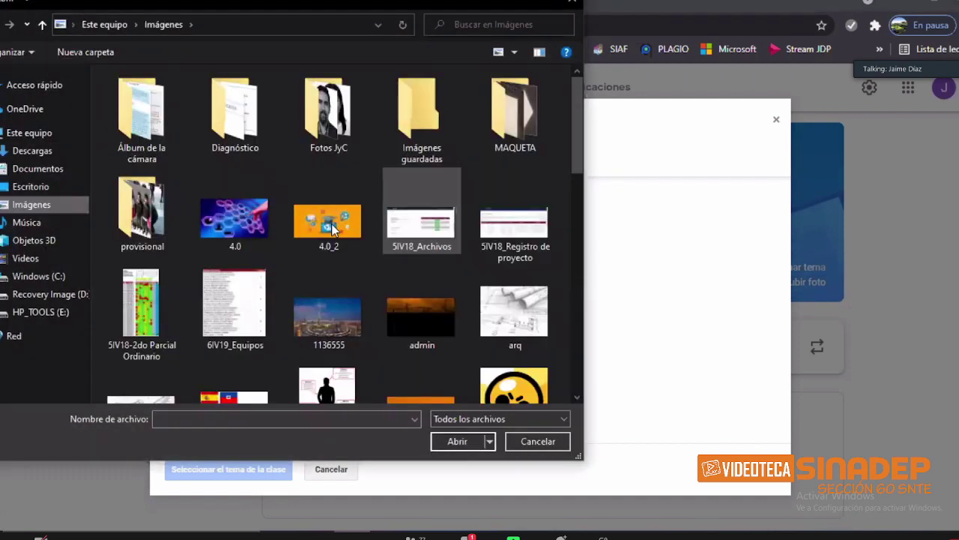
Step: Try uploading 4.0_2, dismiss its too-small error, and upload the 4.0 image instead
click(331, 223)
click(475, 444)
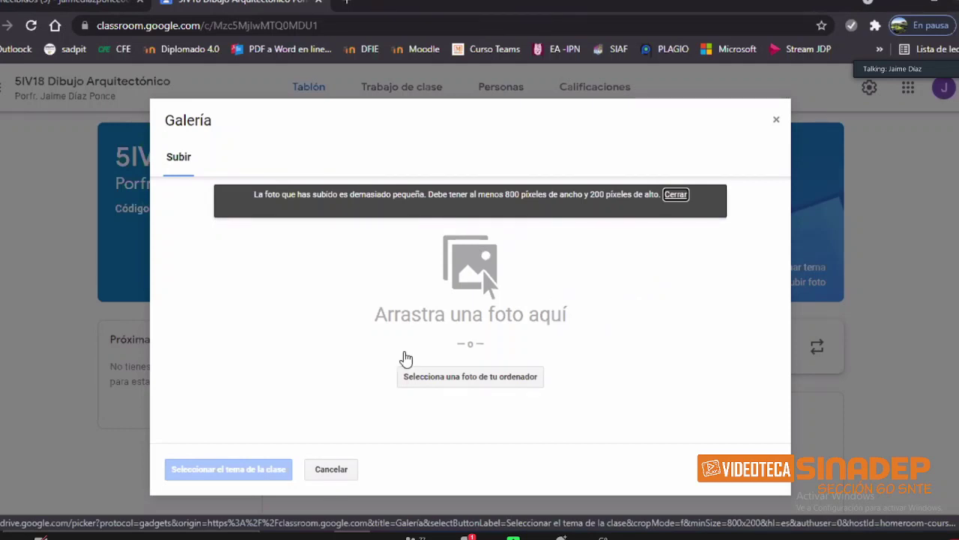
click(676, 195)
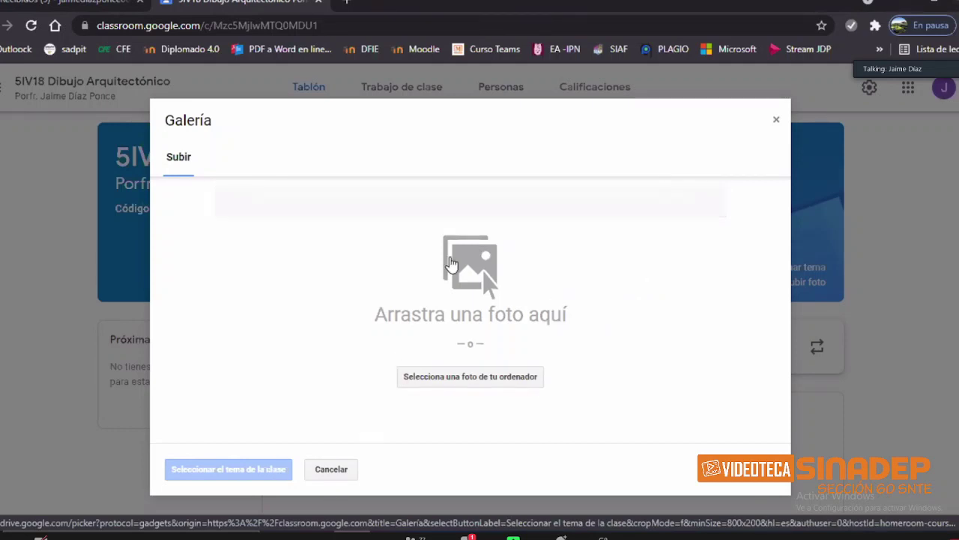
click(465, 377)
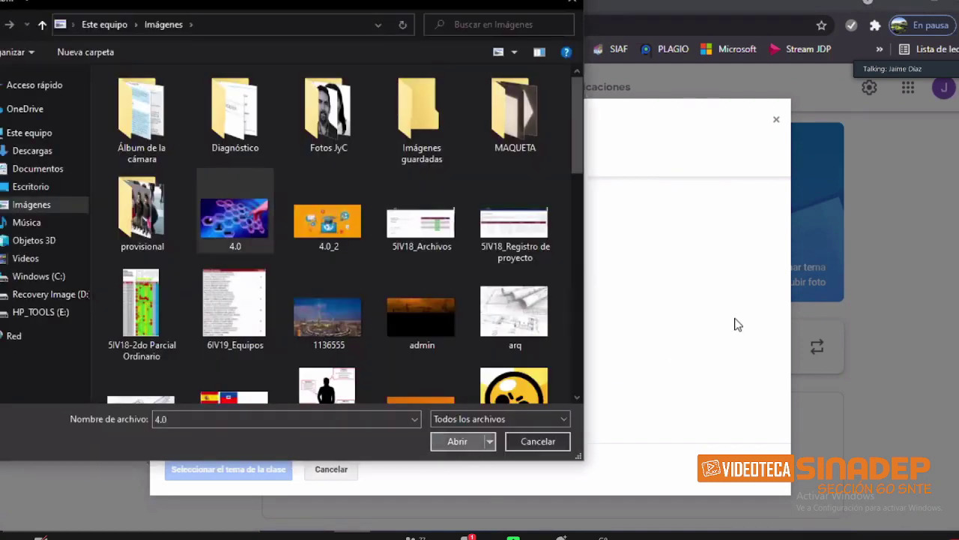
key(Return)
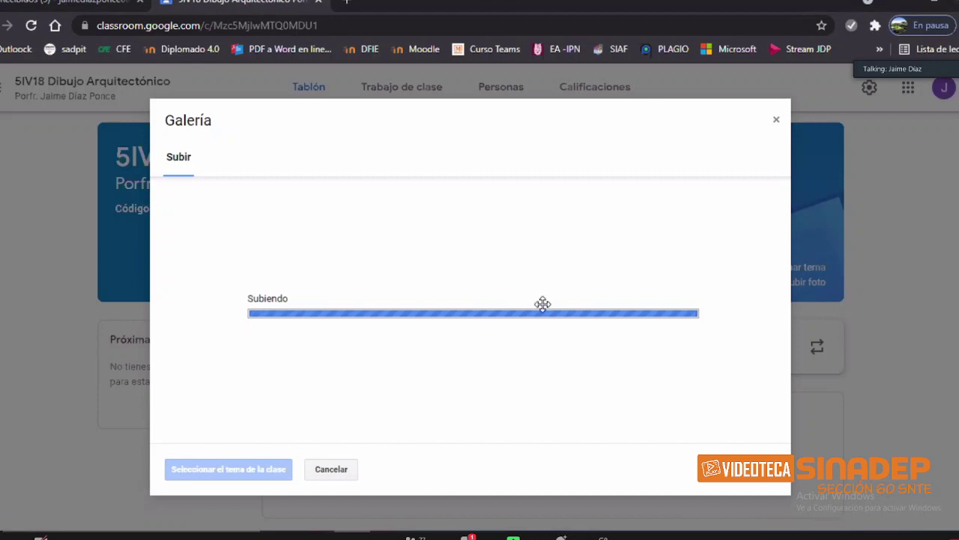
Step: Move the crop box to the lower strip of the 4.0 hexagon photo for the banner
drag(434, 314, 327, 248)
drag(537, 319, 618, 341)
drag(560, 294, 544, 269)
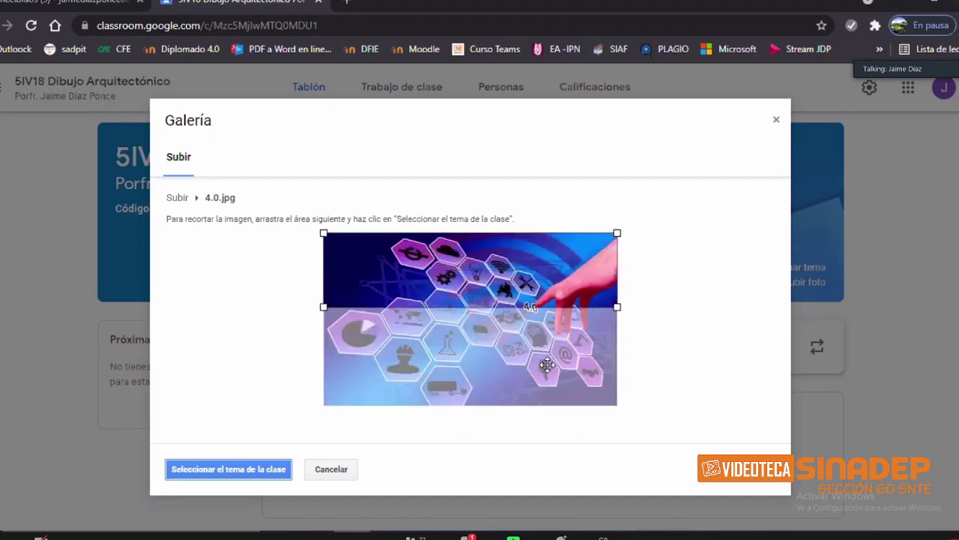
drag(543, 366, 525, 365)
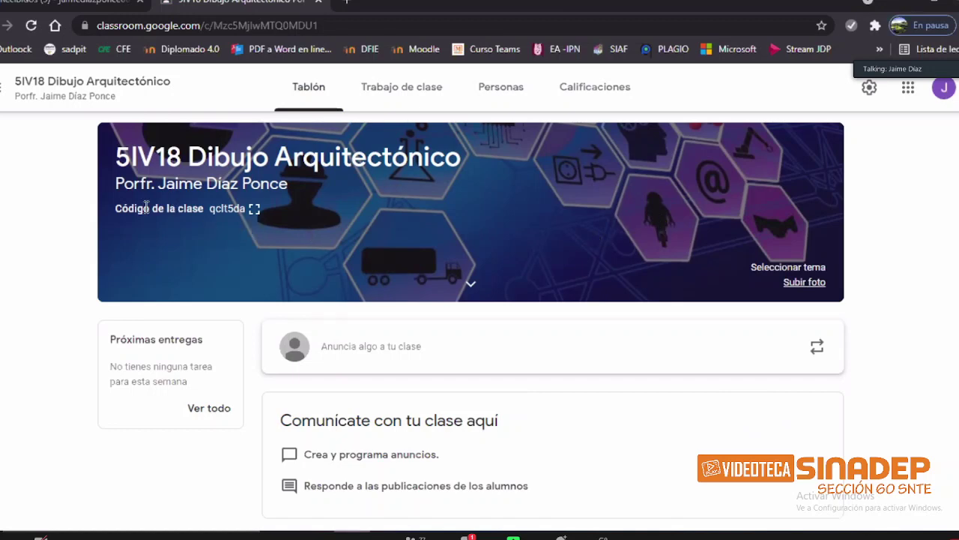
drag(117, 209, 203, 209)
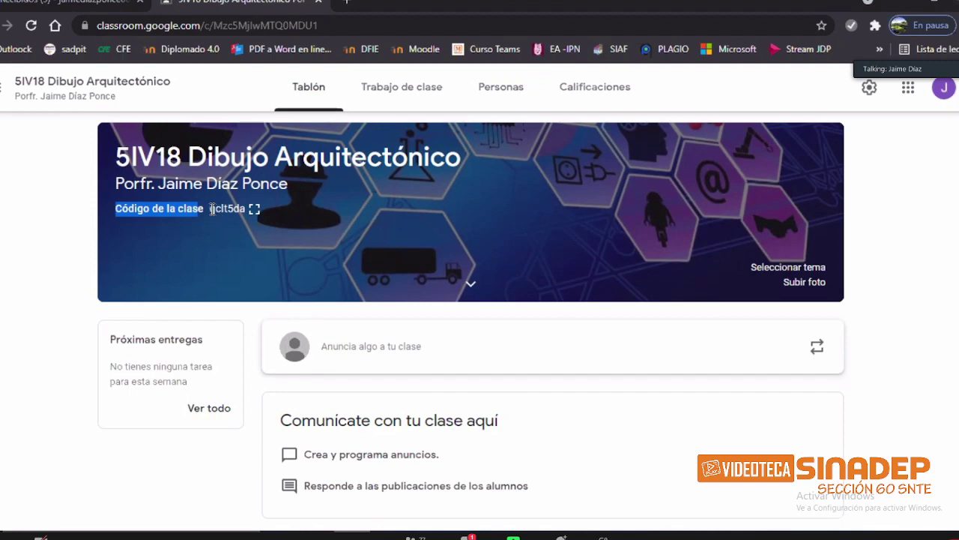
Step: Show the class code enlarged from the banner's Código de la clase
drag(209, 209, 244, 215)
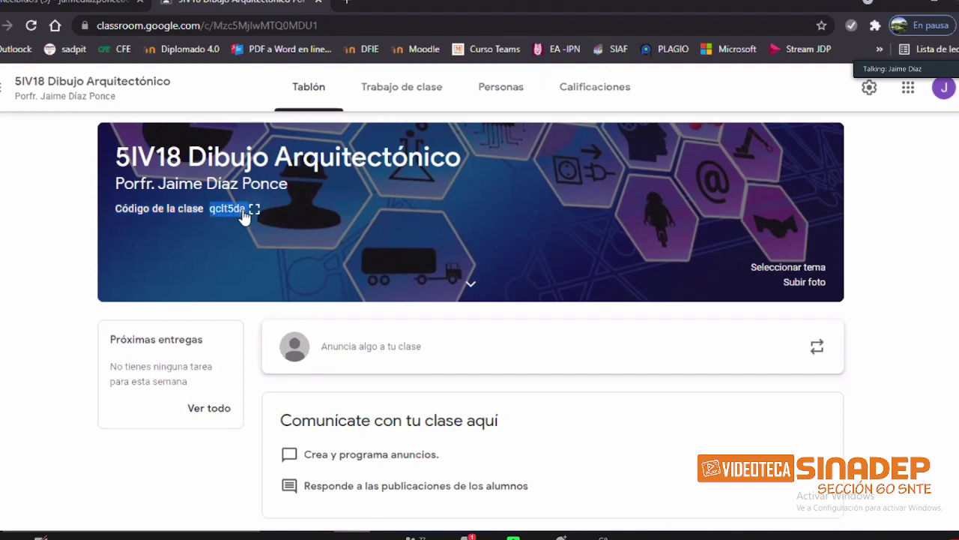
click(54, 204)
click(255, 211)
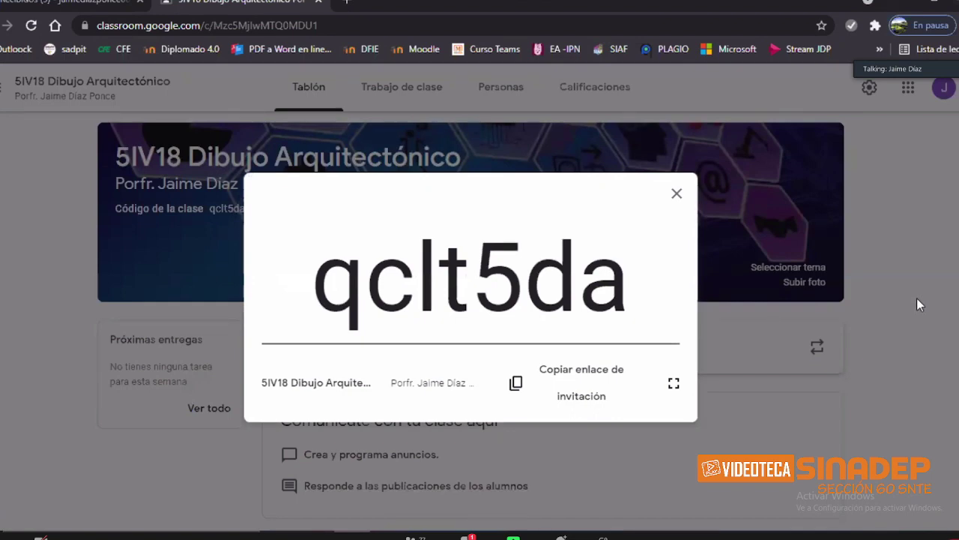
drag(318, 287, 626, 296)
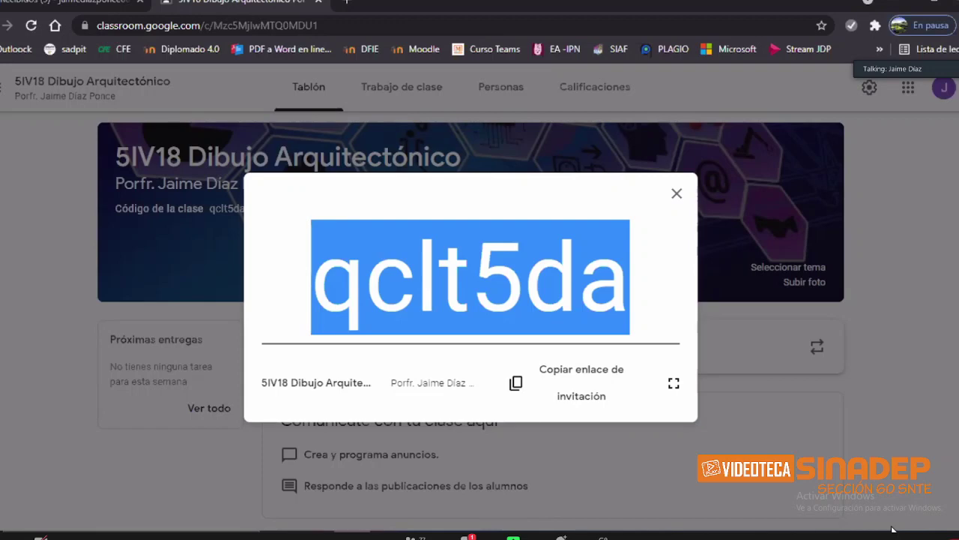
click(536, 301)
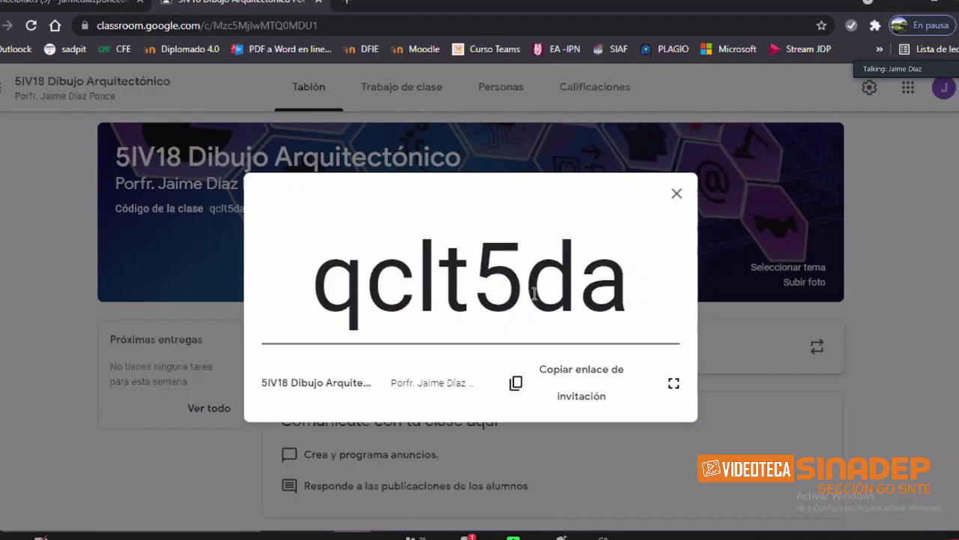
drag(338, 285, 610, 280)
click(328, 279)
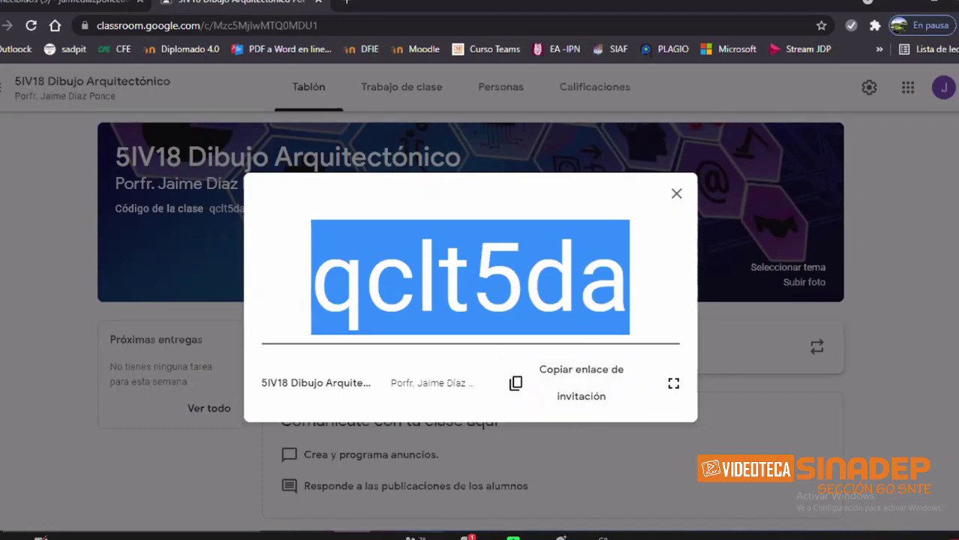
click(498, 537)
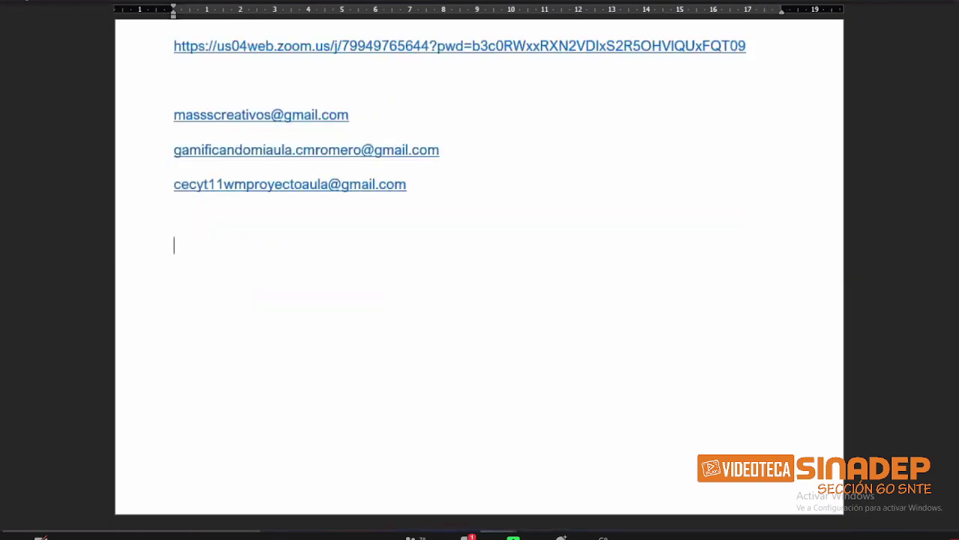
Step: Add blank lines in Word to start a new page, then return to Chrome
key(Return)
key(Return)
key(Return)
key(Return)
scroll(506, 414, down, 2)
text(Límites de uso de Classroom Como medida de seguridad, se aplican límites a algunas actividades de Classroom según el tipo de cuenta que tengas. Límites de clase El valor de estos límites puede variar sin previo aviso para proteger la infraestructura de Google. Actividad o función	Cuenta personal de Google Profesores por clase	20 Miembros de la clase (profesores y alumnos)	250 Clases a las que puedes apuntarte	100 máximo, 30 al día Clases que puedes crear	30 al día Invitaciones a miembros de la clase que puedes enviar	100 por profesor, al día)
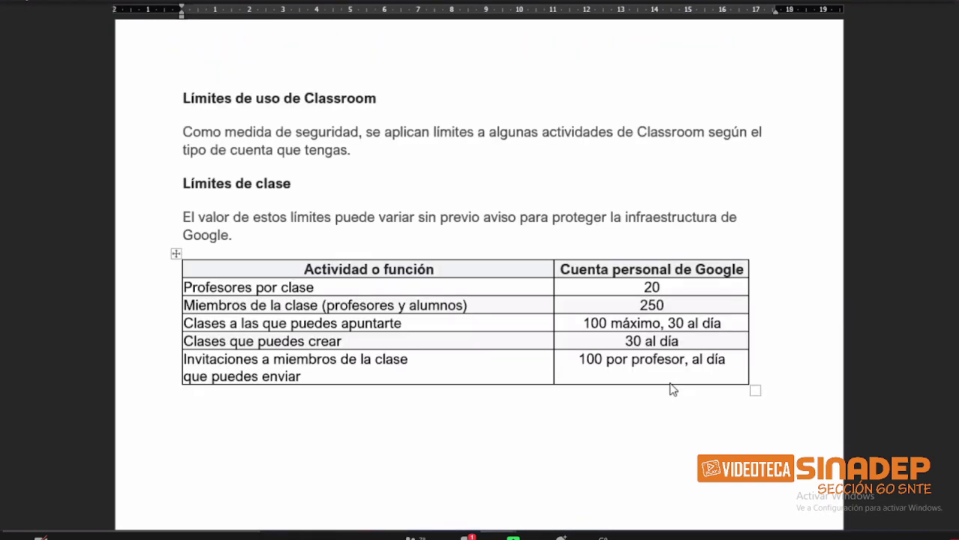
key(alt+Tab)
key(Tab)
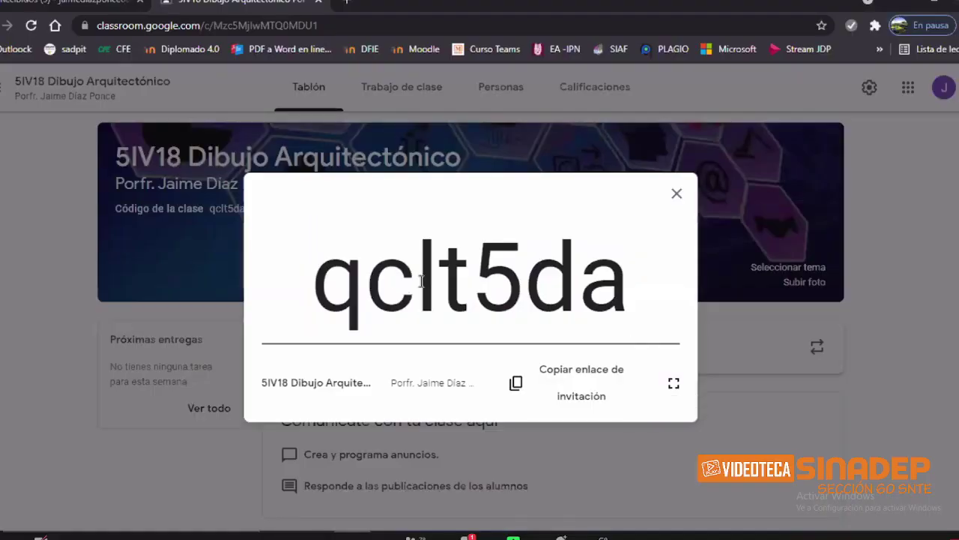
drag(314, 278, 608, 289)
key(ctrl+c)
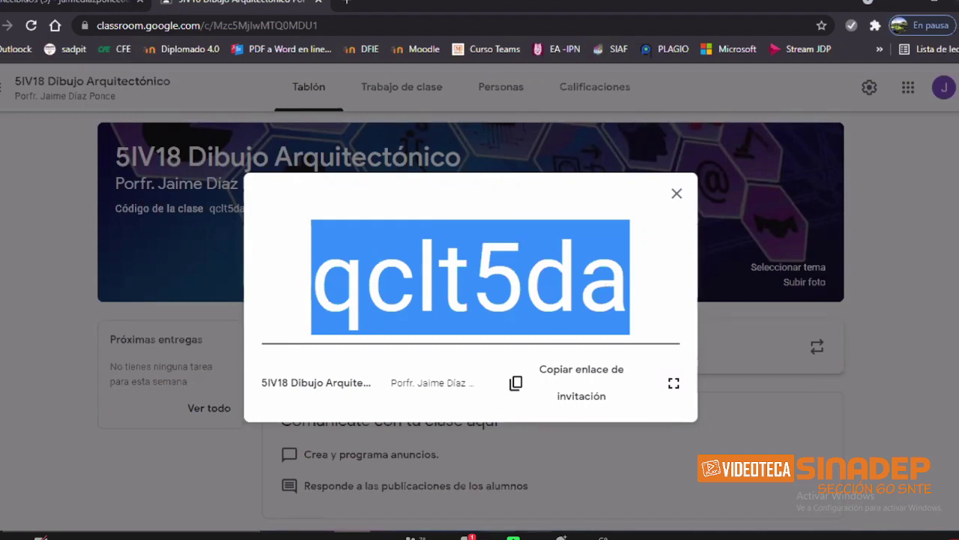
click(536, 534)
click(457, 500)
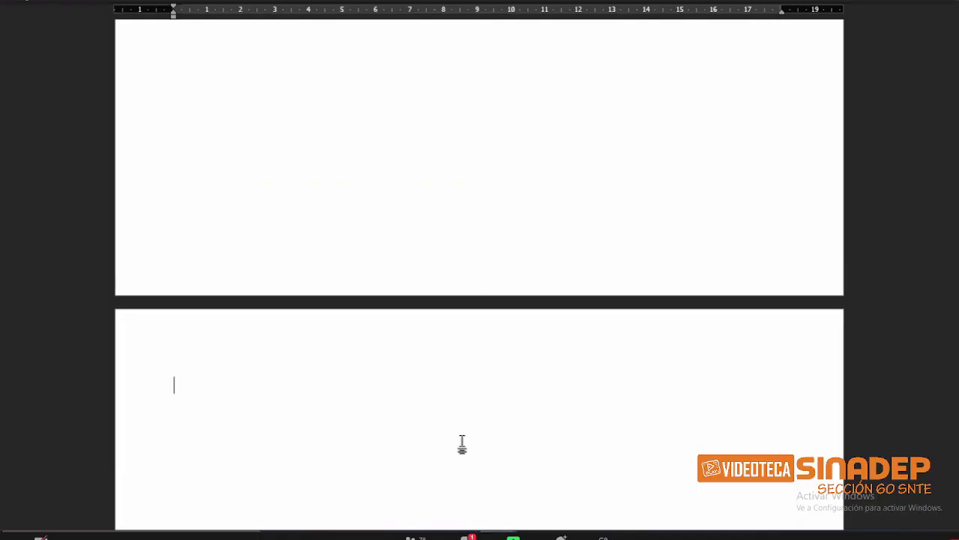
key(ctrl+v)
scroll(659, 414, down, 3)
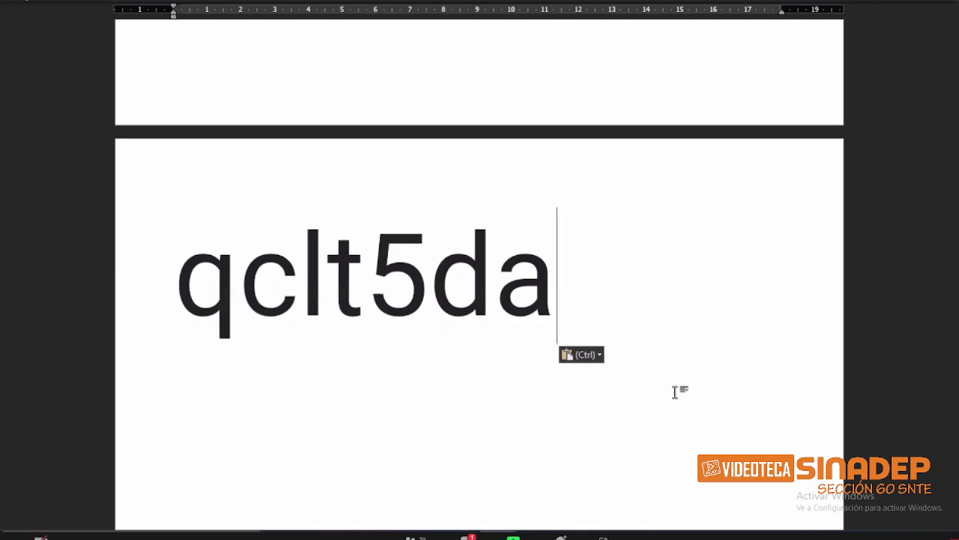
key(alt+Tab)
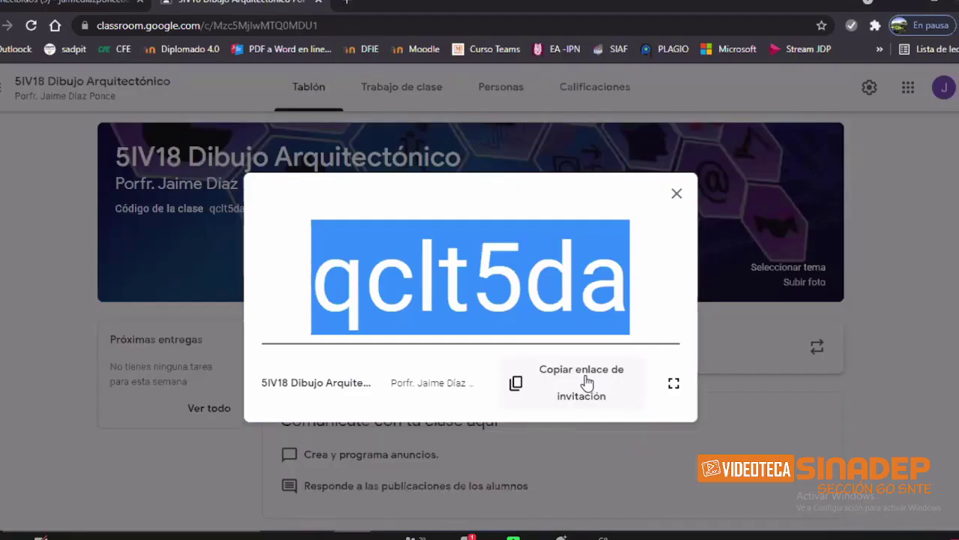
Step: Copy the class invitation link and paste it as a hyperlink below the code in Word
click(587, 381)
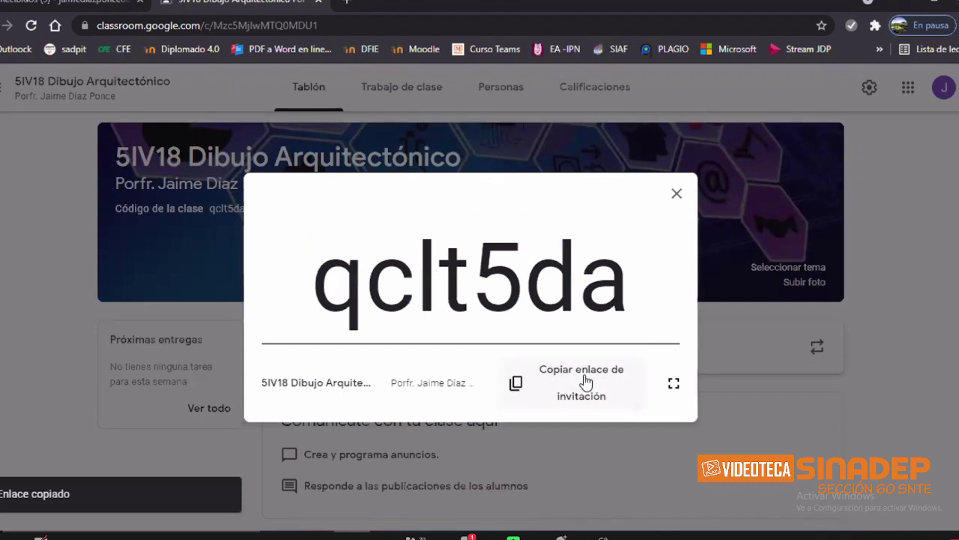
key(alt+Tab)
key(Return)
key(Return)
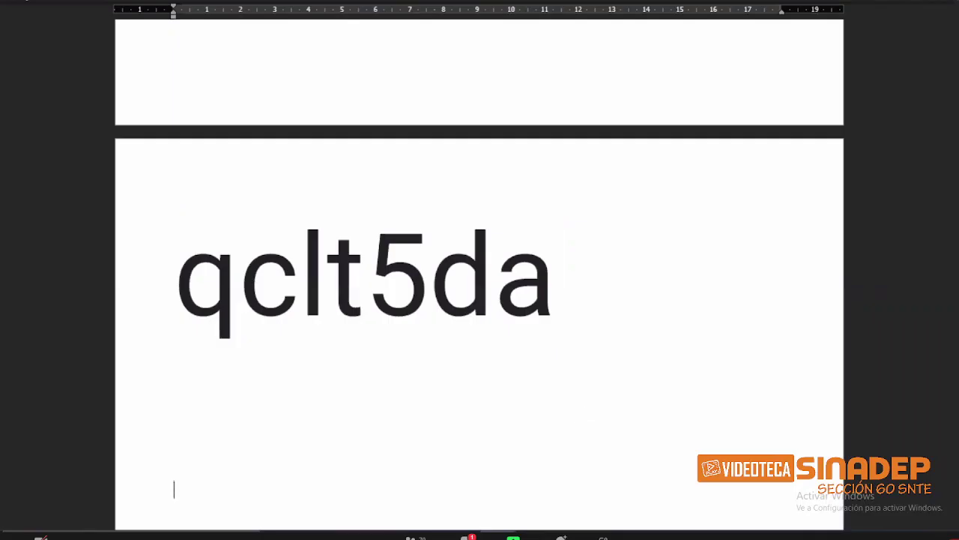
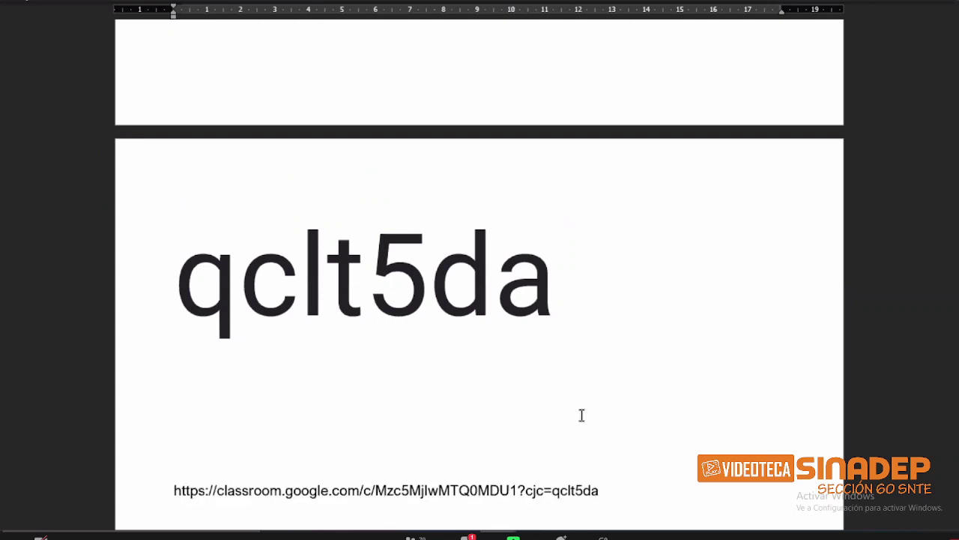
key(Return)
scroll(480, 300, down, 2)
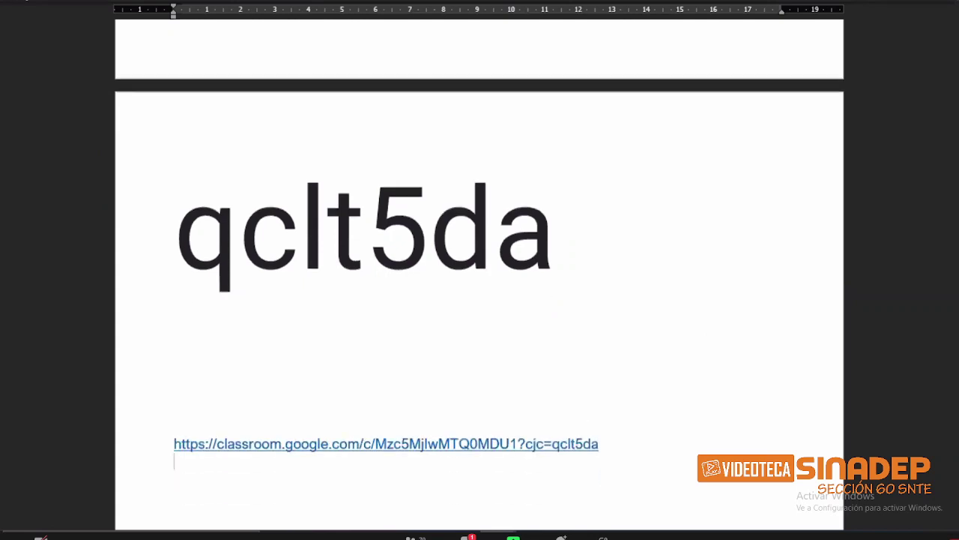
key(Return)
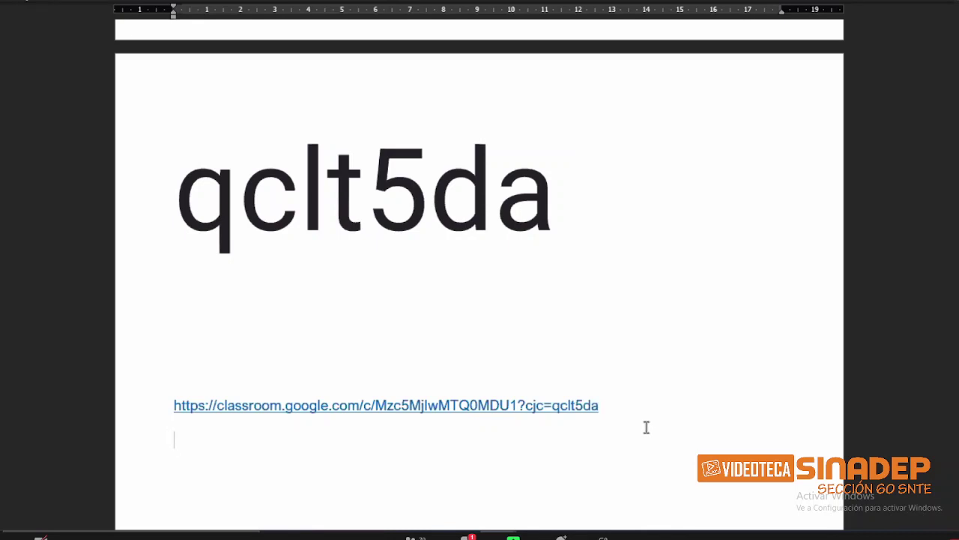
Step: Check the class code at the end of the pasted invitation link
click(603, 407)
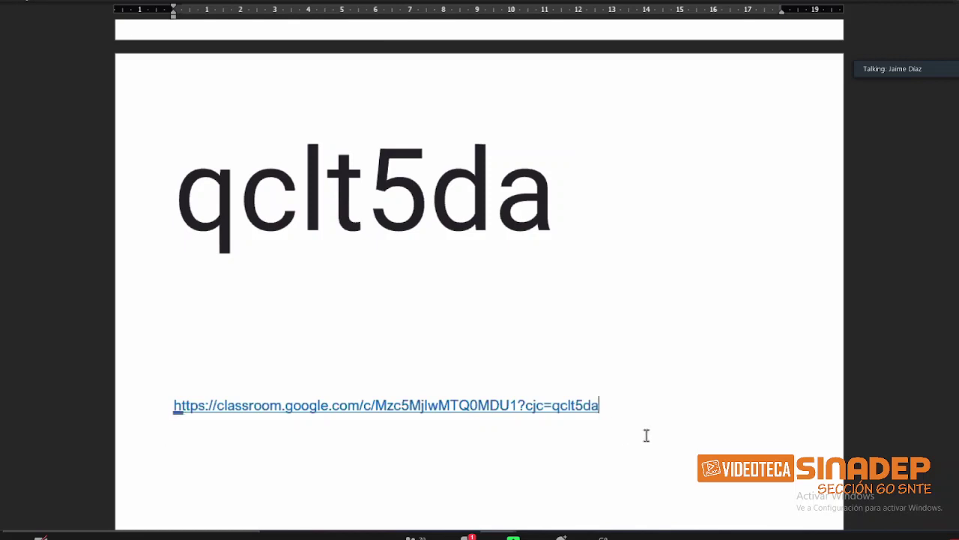
key(shift+Left)
key(shift+Left)
key(shift+Left)
key(shift+Left)
key(shift+Left)
key(shift+Left)
key(shift+Left)
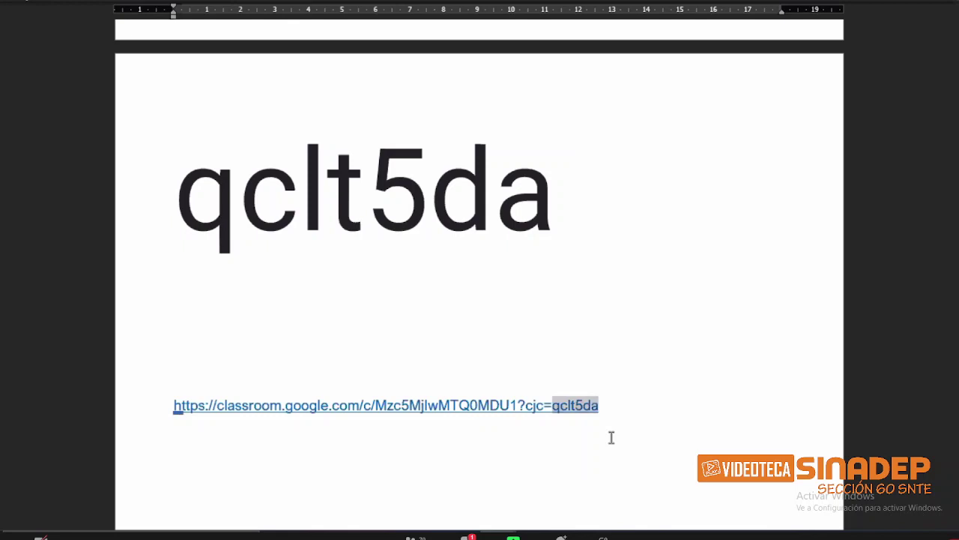
key(Right)
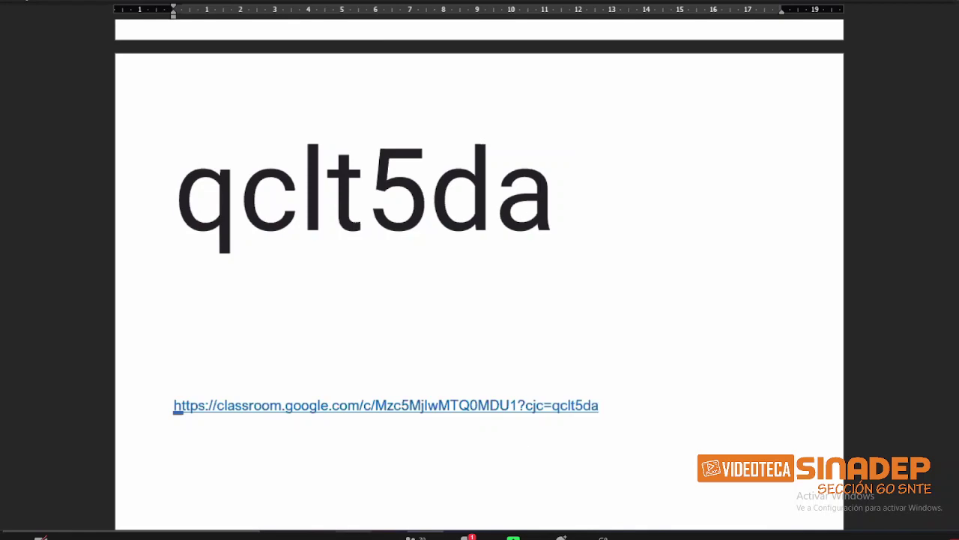
key(alt+Tab)
key(alt+Tab)
key(alt+Tab)
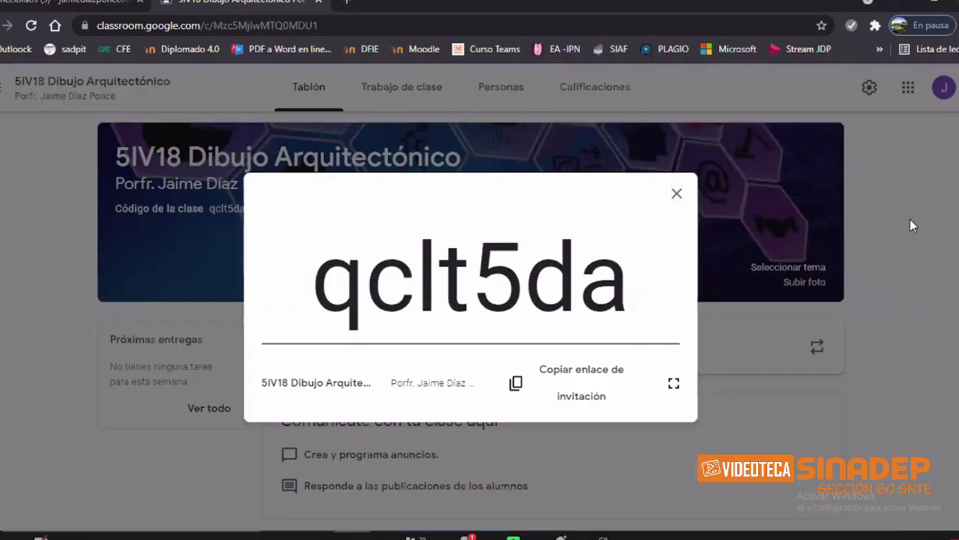
Step: Reopen the enlarged code view, copy the invitation link again, and close the view
click(677, 196)
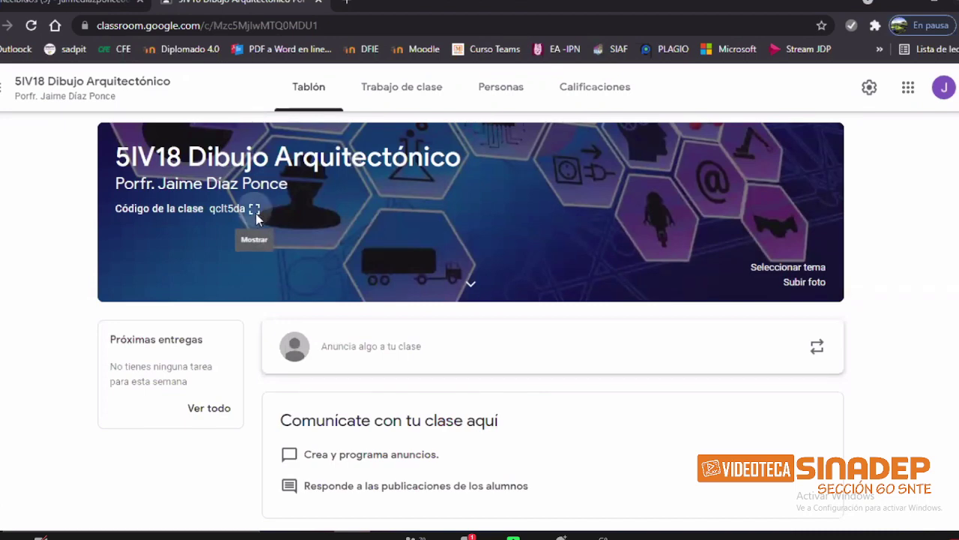
click(255, 212)
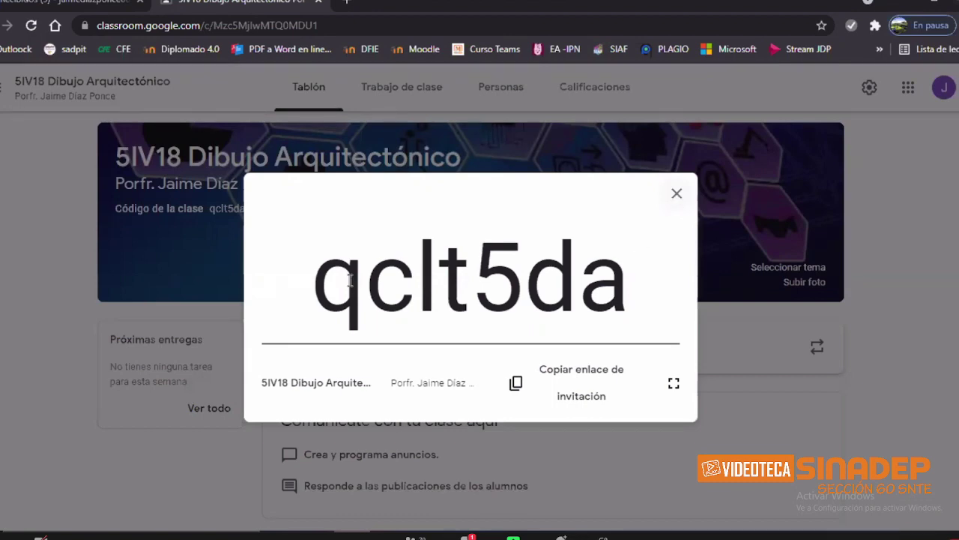
drag(314, 285, 598, 296)
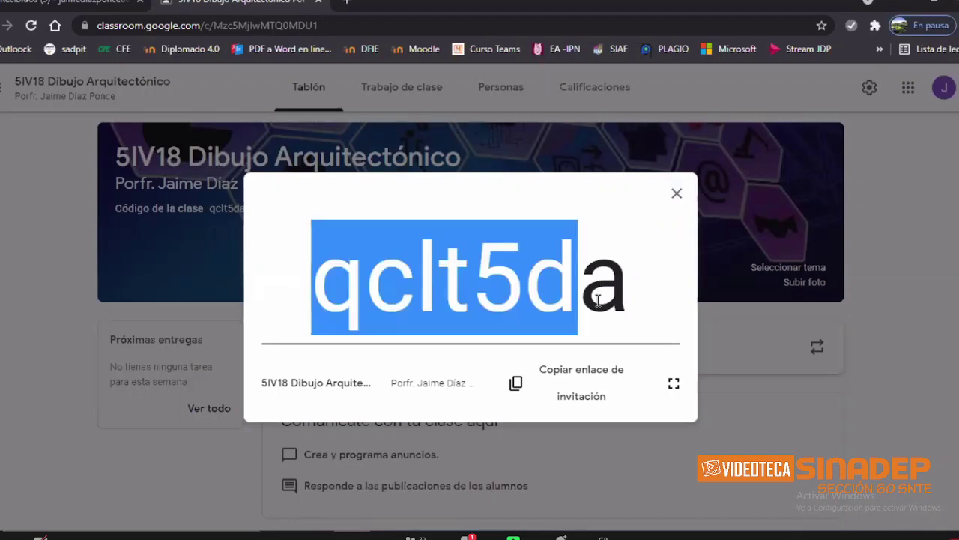
click(565, 391)
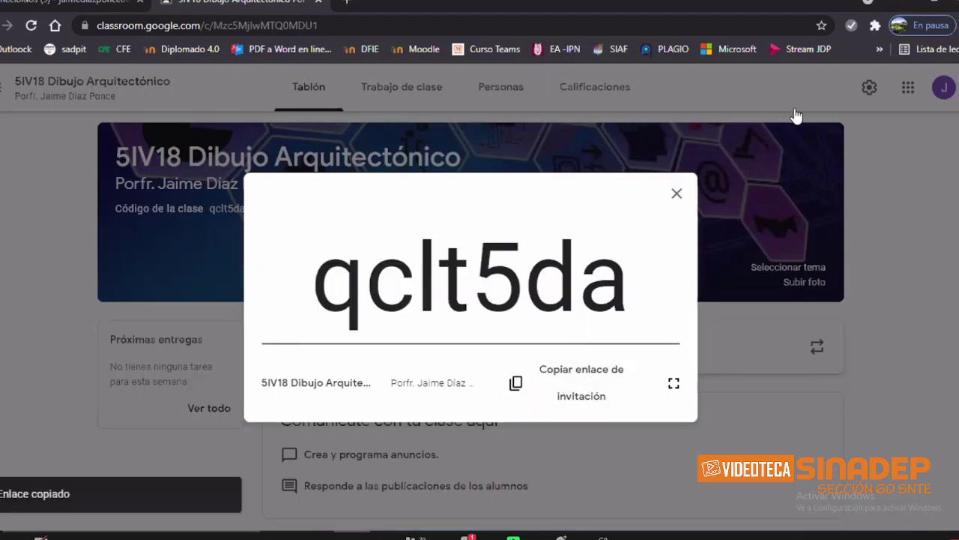
click(878, 157)
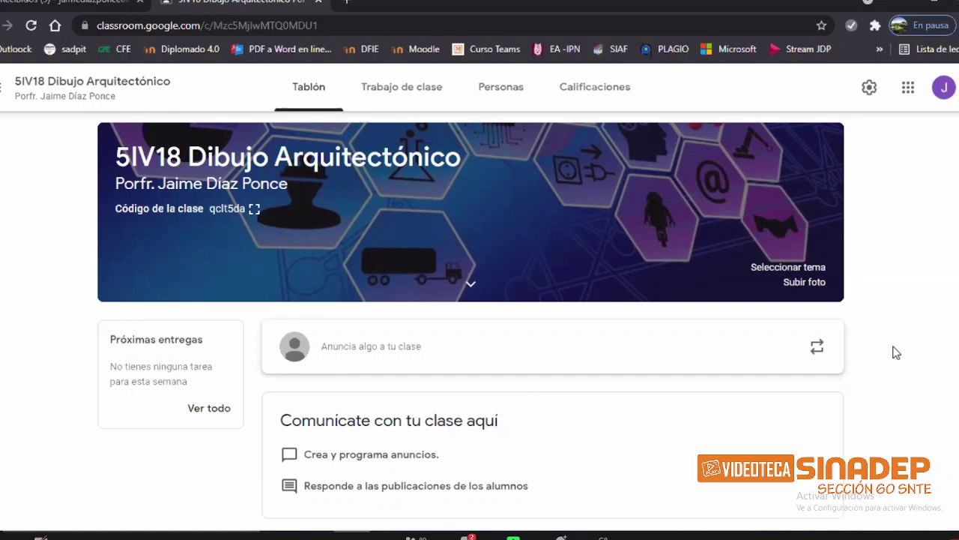
Step: Open 'Gestionar tu cuenta de Google' from the account avatar menu
click(944, 93)
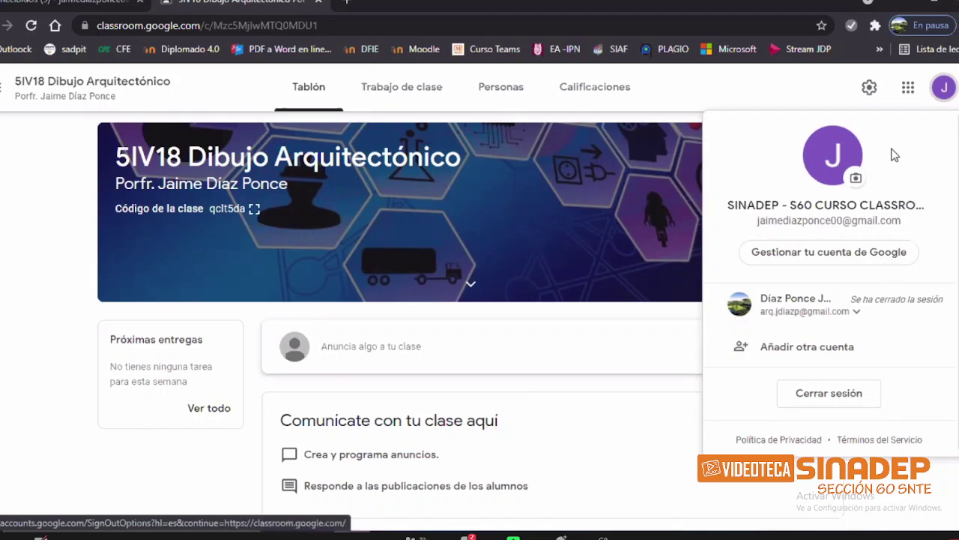
click(852, 262)
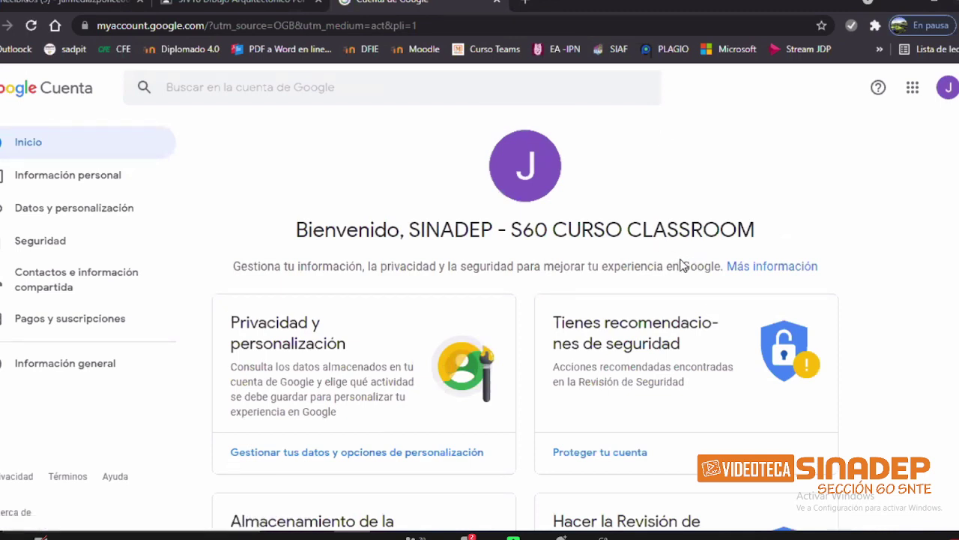
Step: Open the account name in Información personal and enter the teacher's first name
click(53, 177)
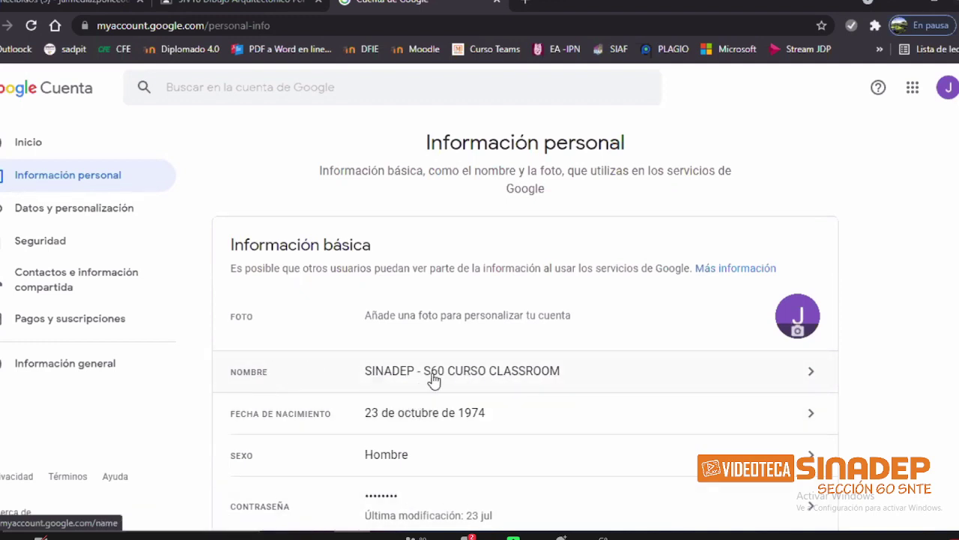
click(487, 380)
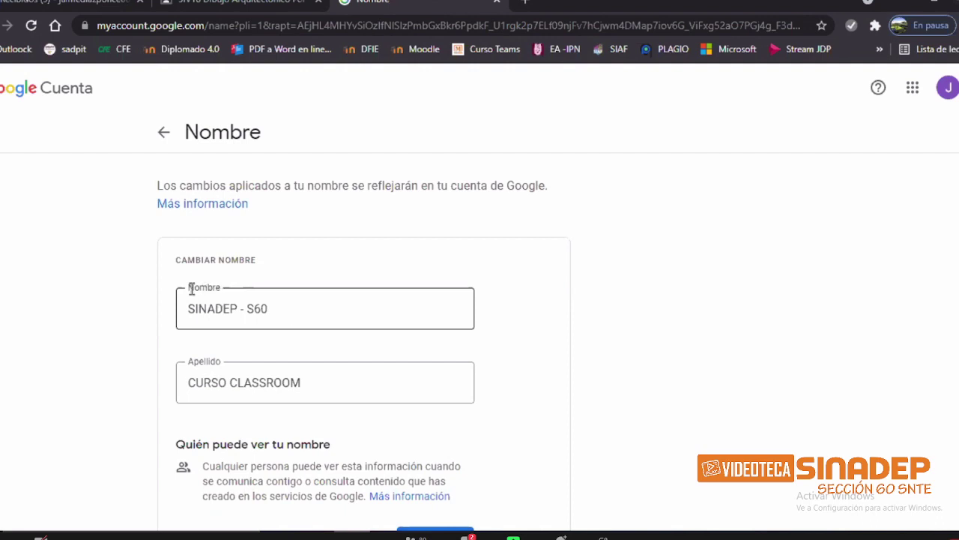
drag(289, 302, 143, 308)
text(Jaime)
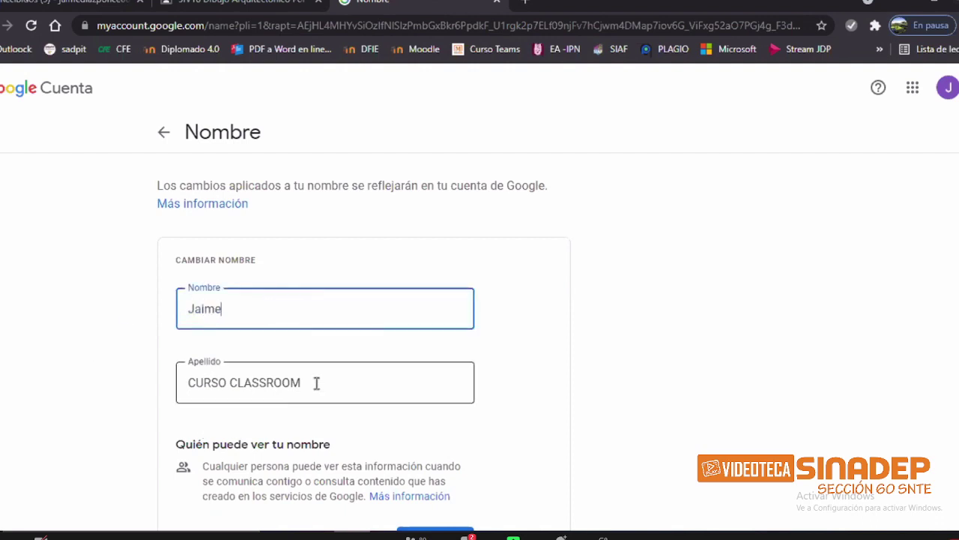
Step: Replace the surname with the teacher's last name, fix a typo, and save
drag(317, 383, 147, 387)
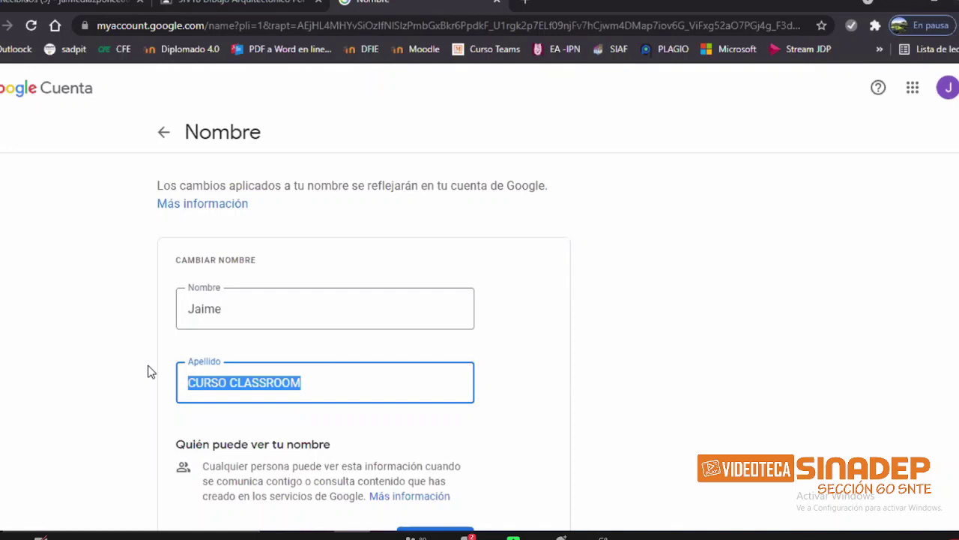
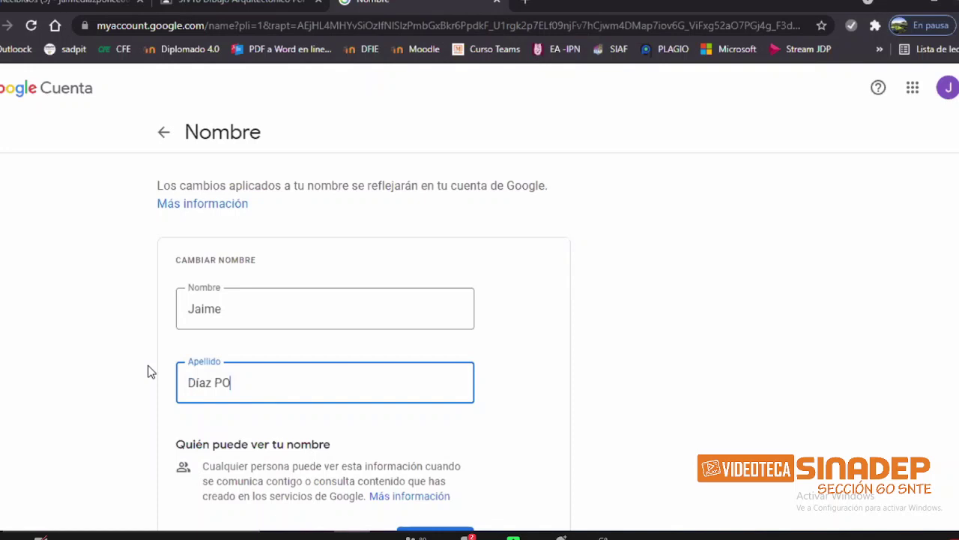
key(Left)
key(Left)
key(Left)
key(Return)
scroll(606, 255, down, 2)
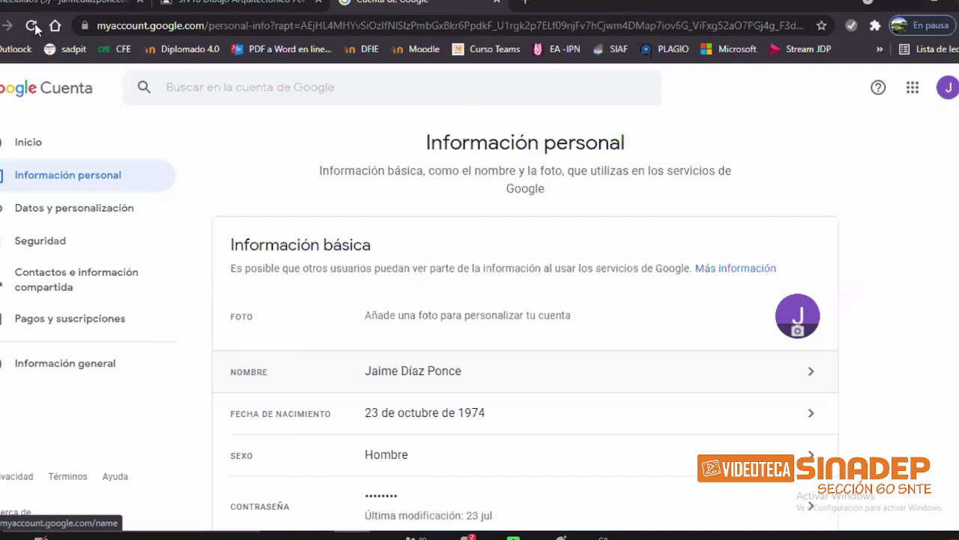
Step: Return to the 5IV18 Dibujo Arquitectónico class and close the 'Crear anuncios' introduction
click(229, 1)
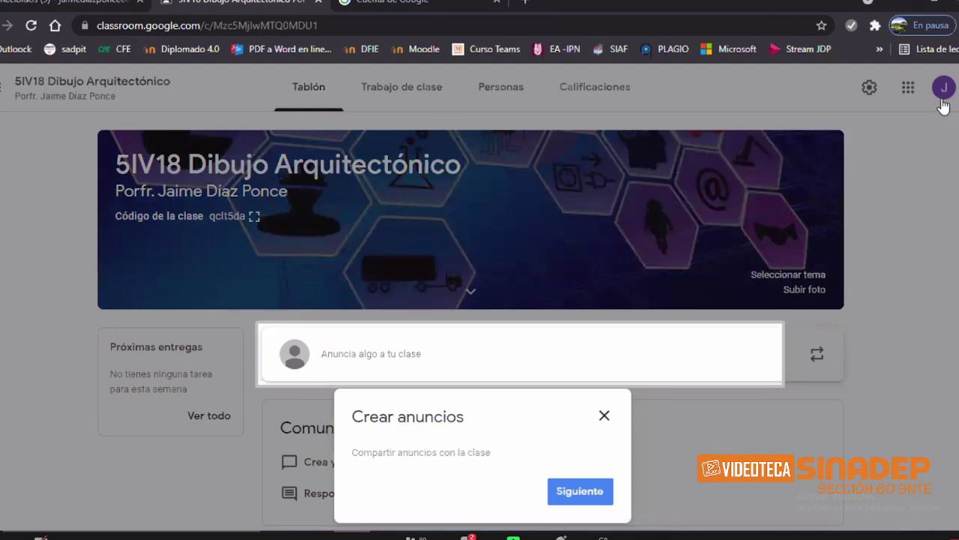
click(943, 105)
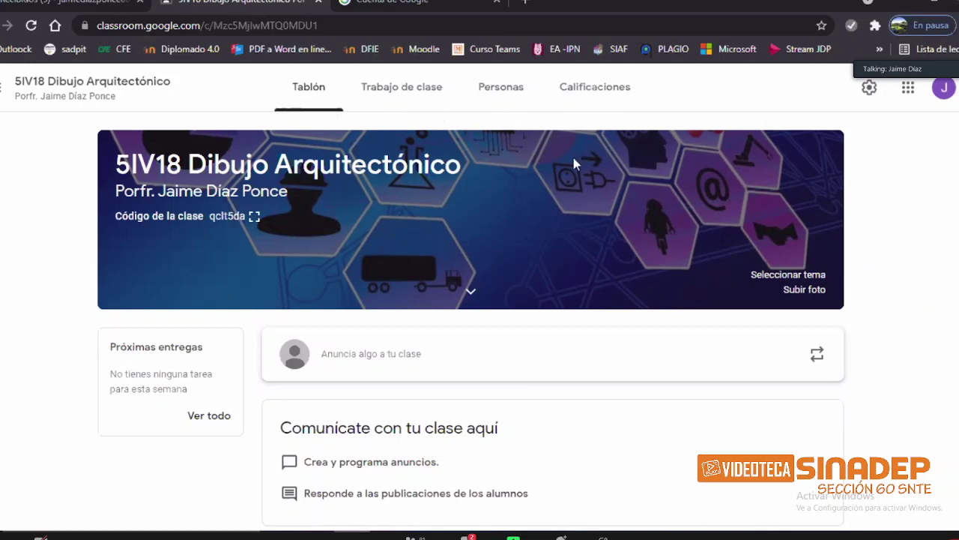
click(310, 93)
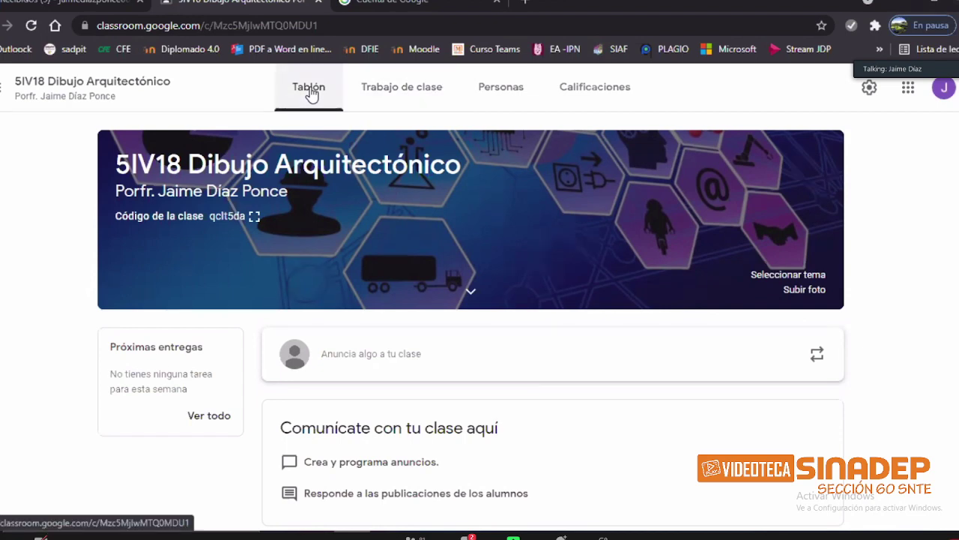
Step: Go to the class's Trabajo de clase page on the way to Personas
click(411, 109)
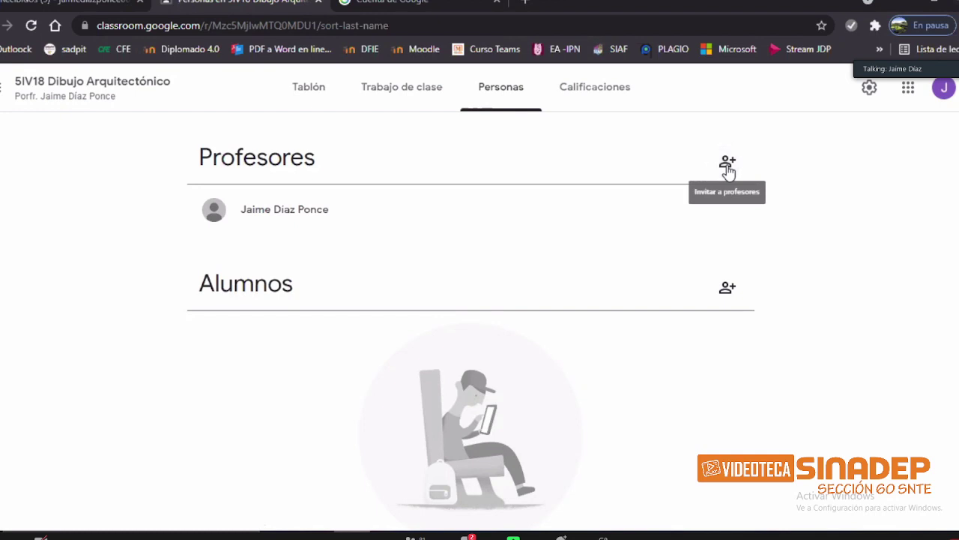
Step: Open the Invitar a profesores dialog from the Profesores section
click(728, 169)
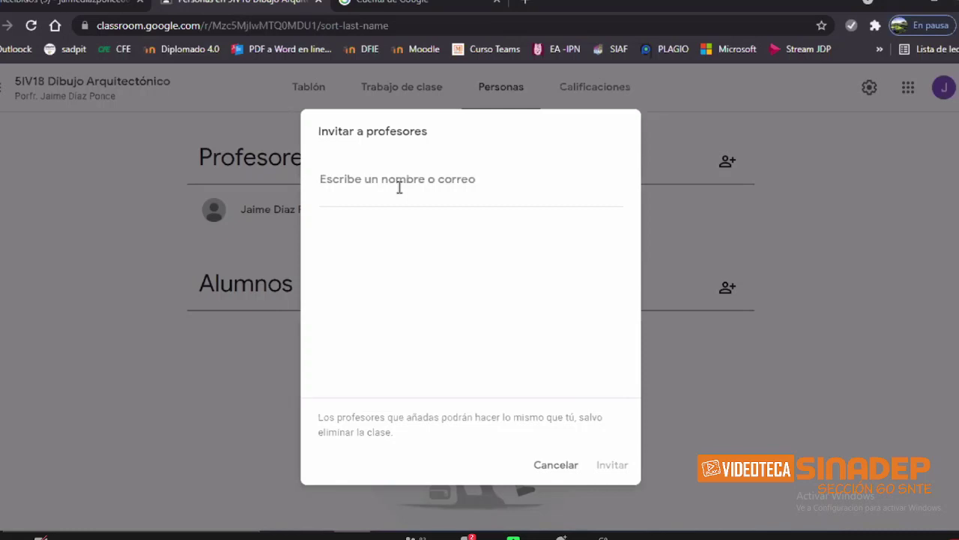
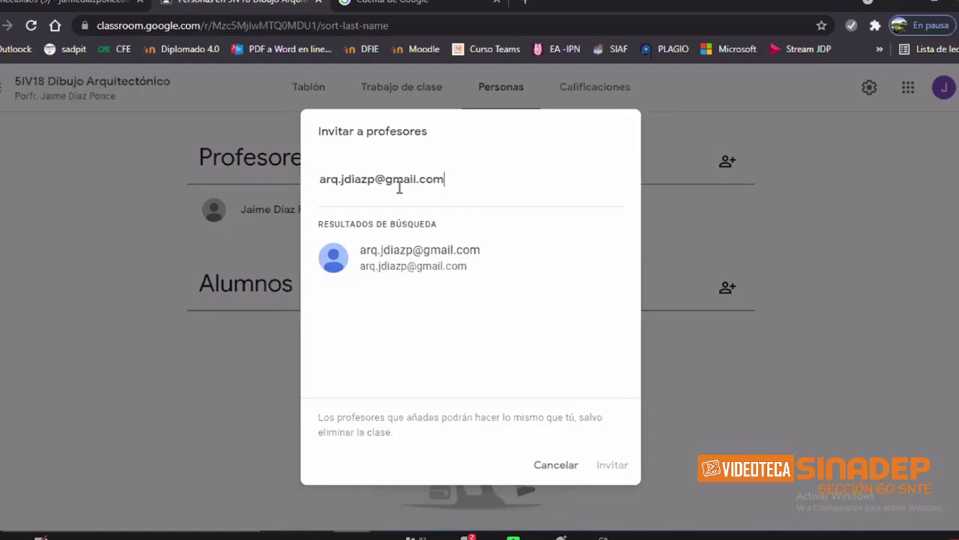
Step: Select the matching address and send the co-teacher invitation
click(438, 264)
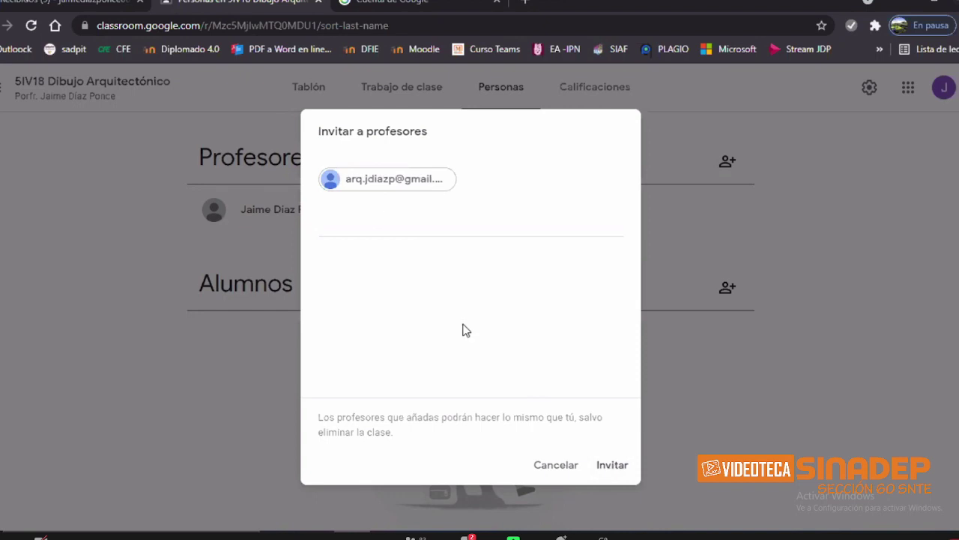
click(612, 466)
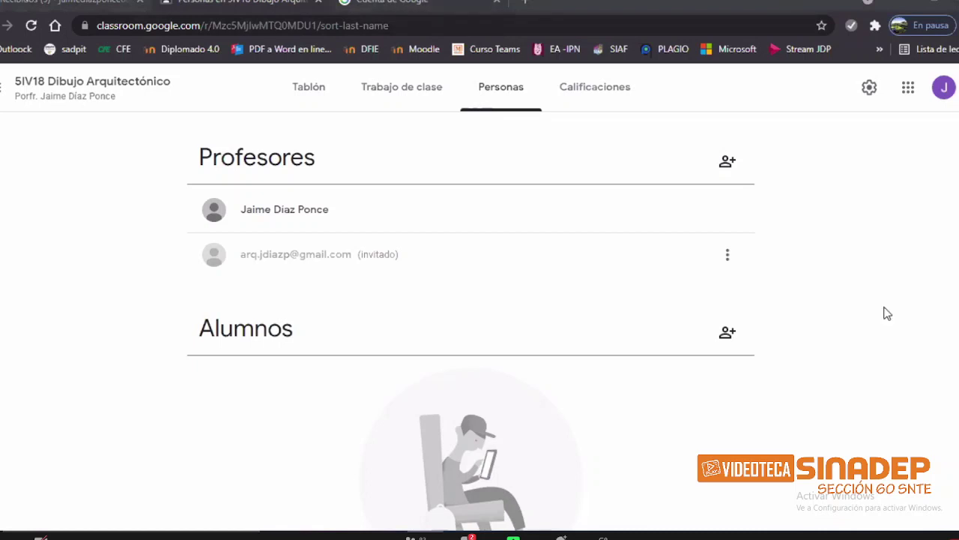
key(ctrl+t)
Step: Sign in to the co-teacher's Google account in the new tab, declining the password prompt
click(817, 349)
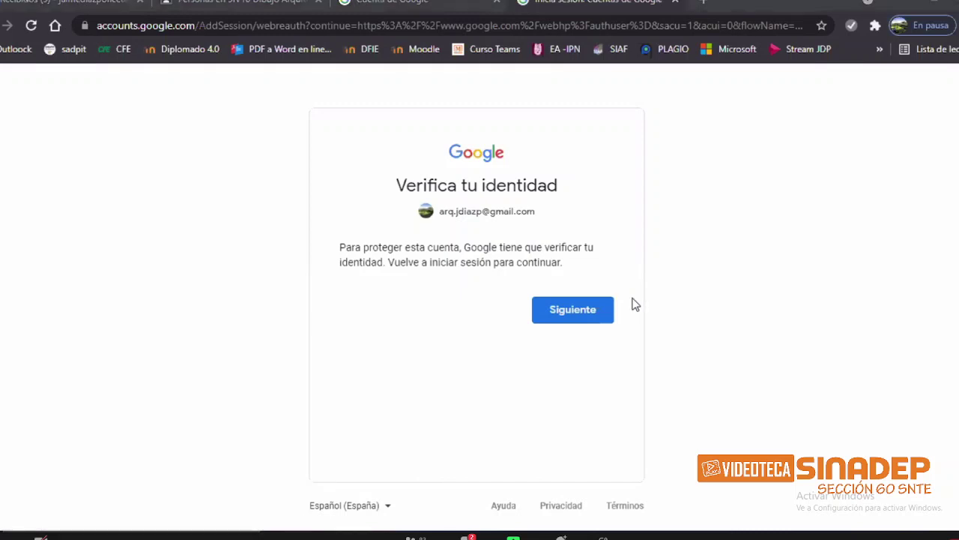
click(593, 316)
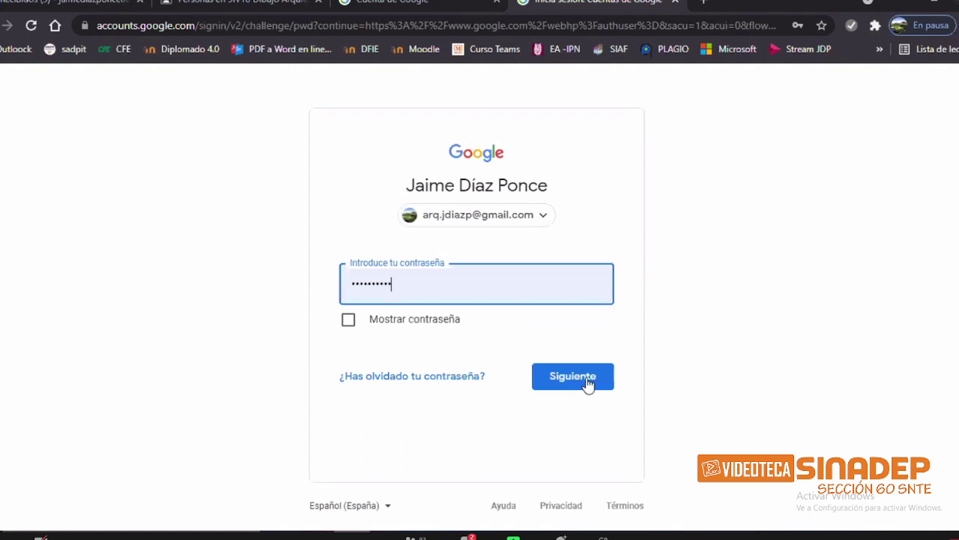
key(Return)
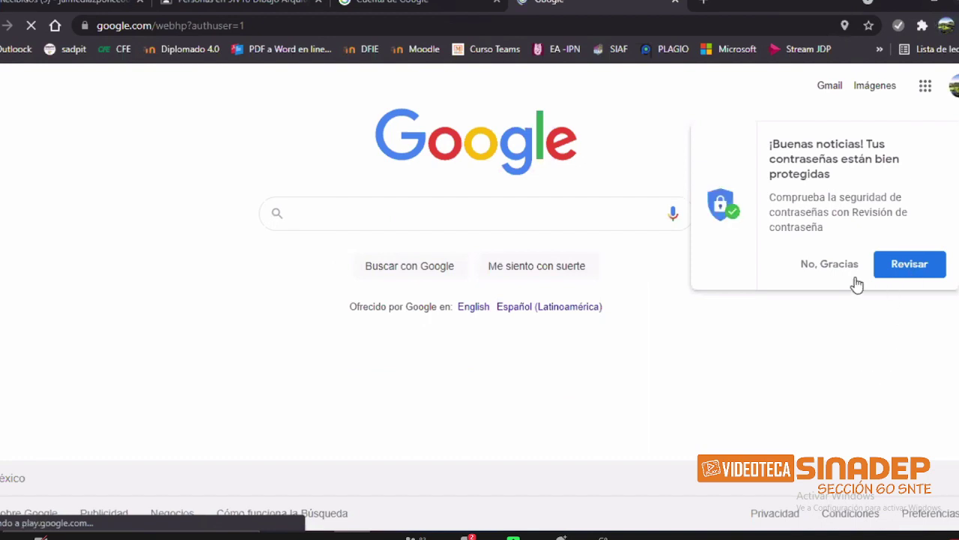
click(841, 270)
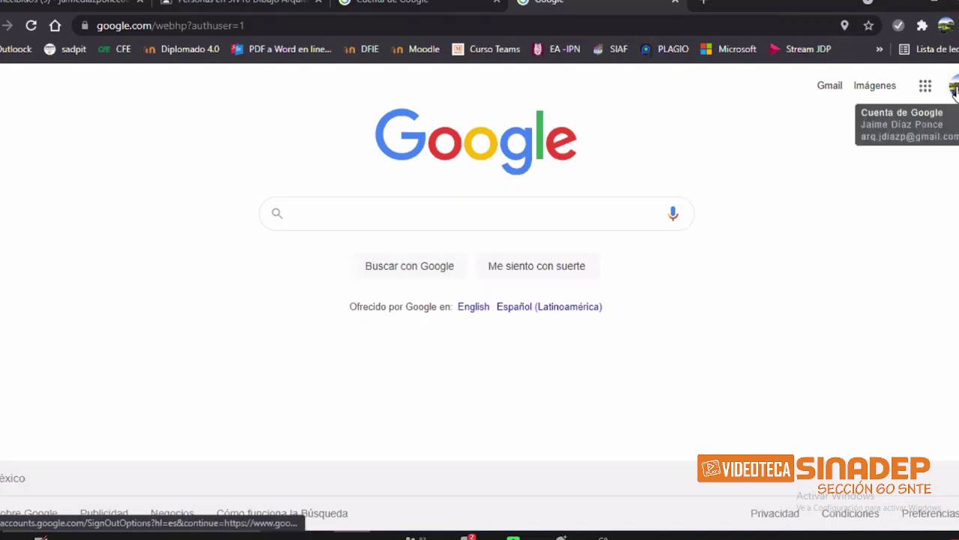
Step: Open the 5IV18 Dibujo Arquitectónico co-teaching invitation in Gmail and scroll to Unirme
click(831, 87)
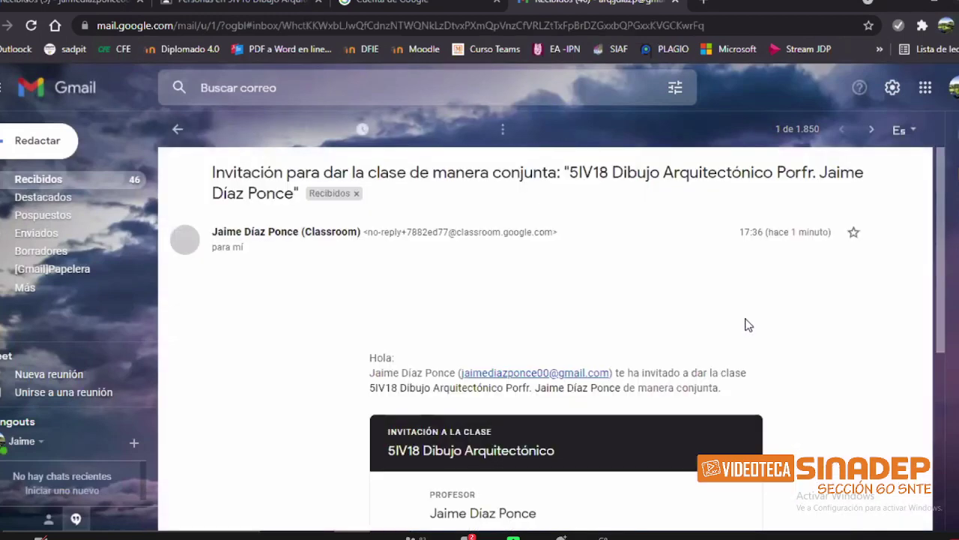
scroll(605, 384, down, 2)
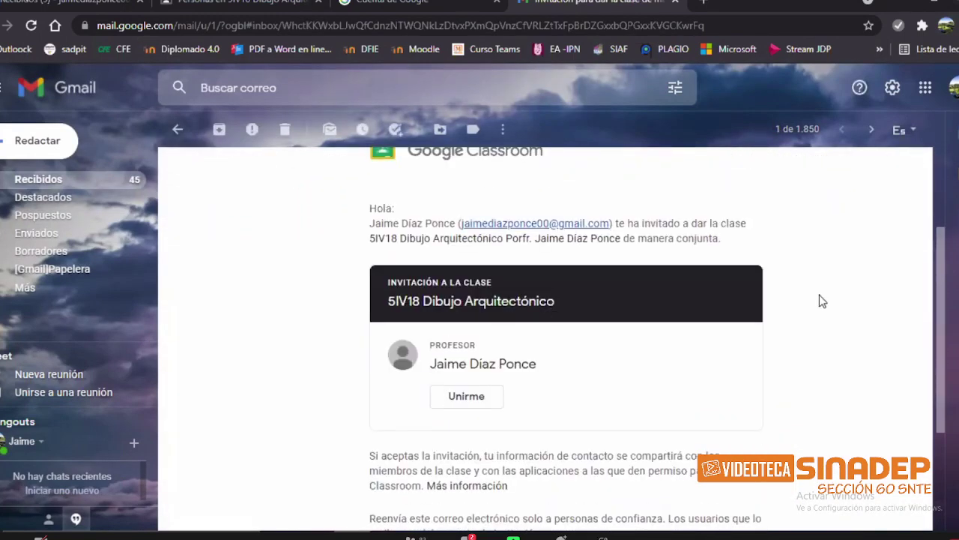
scroll(824, 308, up, 2)
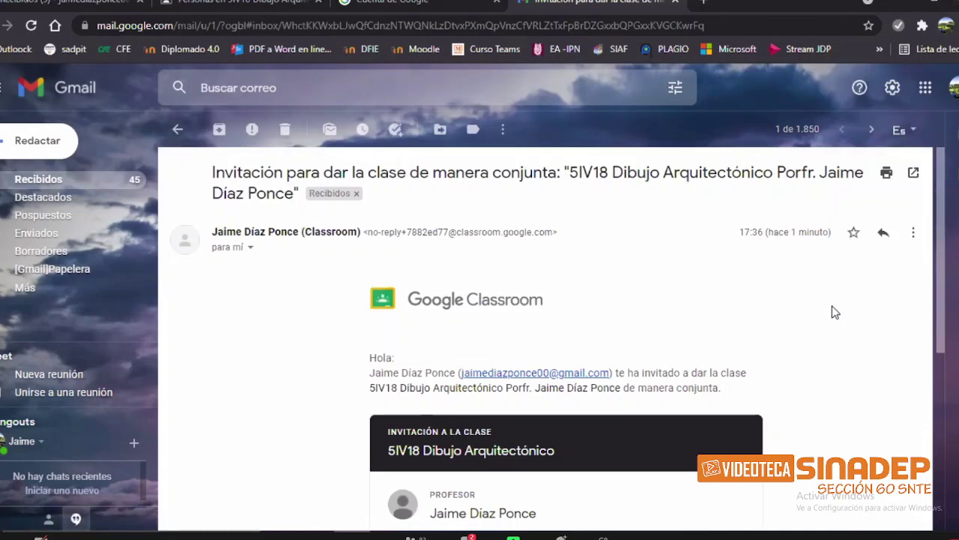
scroll(705, 327, down, 2)
scroll(633, 333, down, 1)
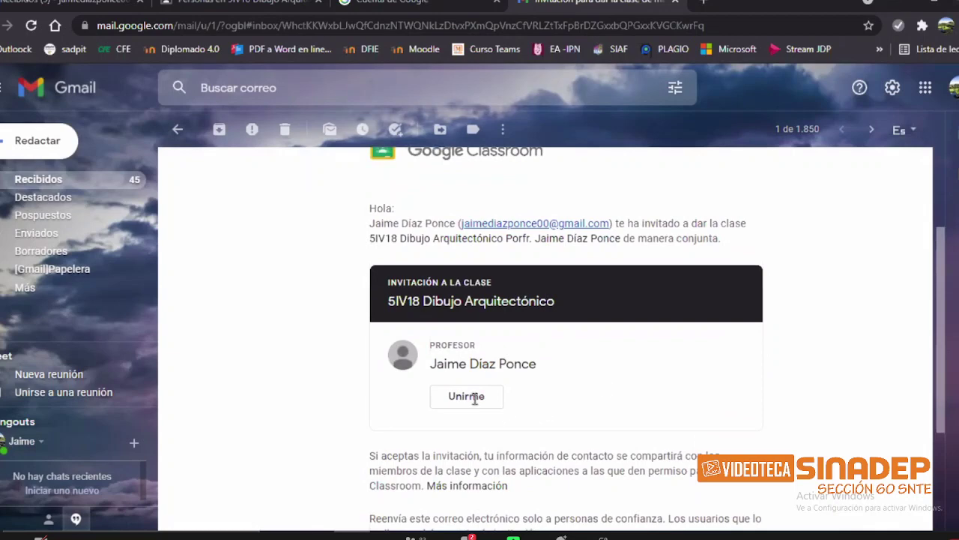
scroll(528, 374, down, 1)
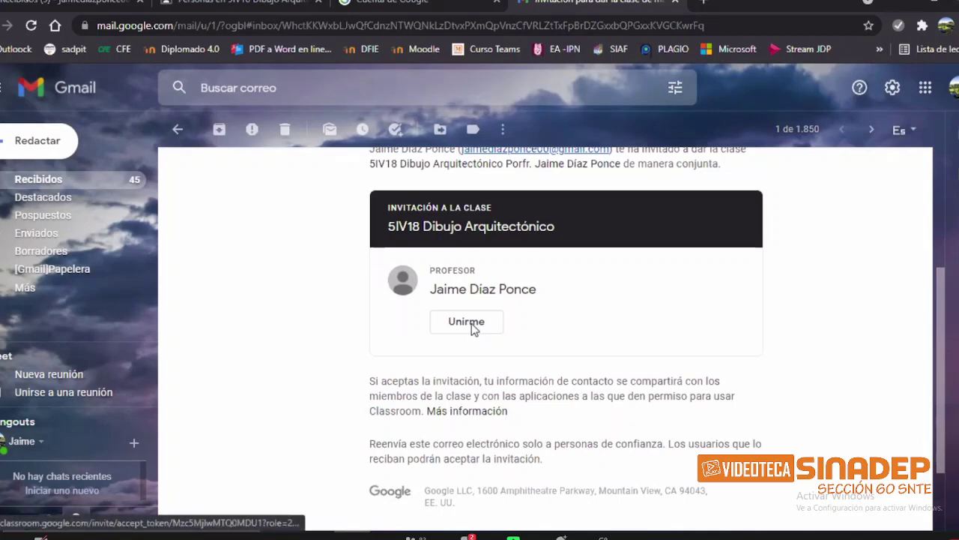
Step: Accept the co-teaching invitation with Unirme and review the class's Personas list
click(471, 323)
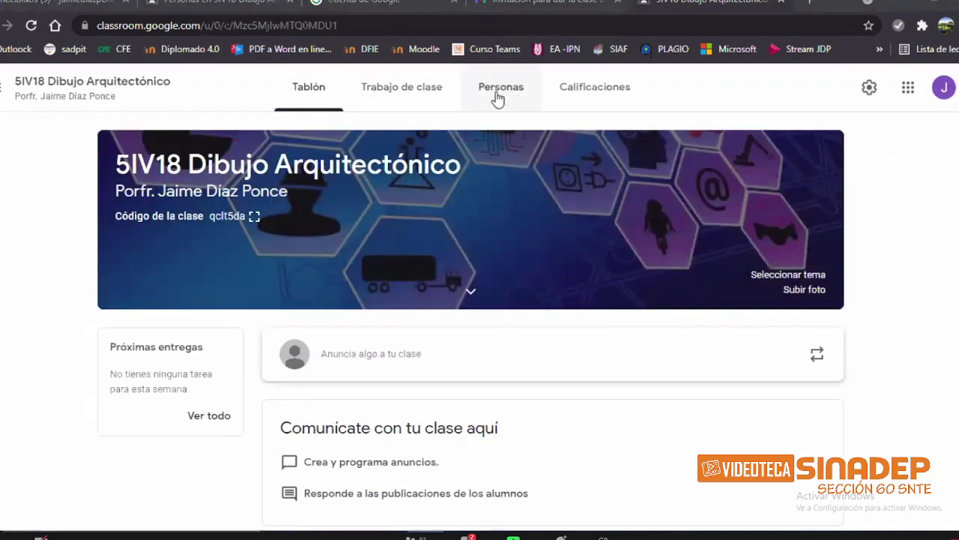
click(525, 3)
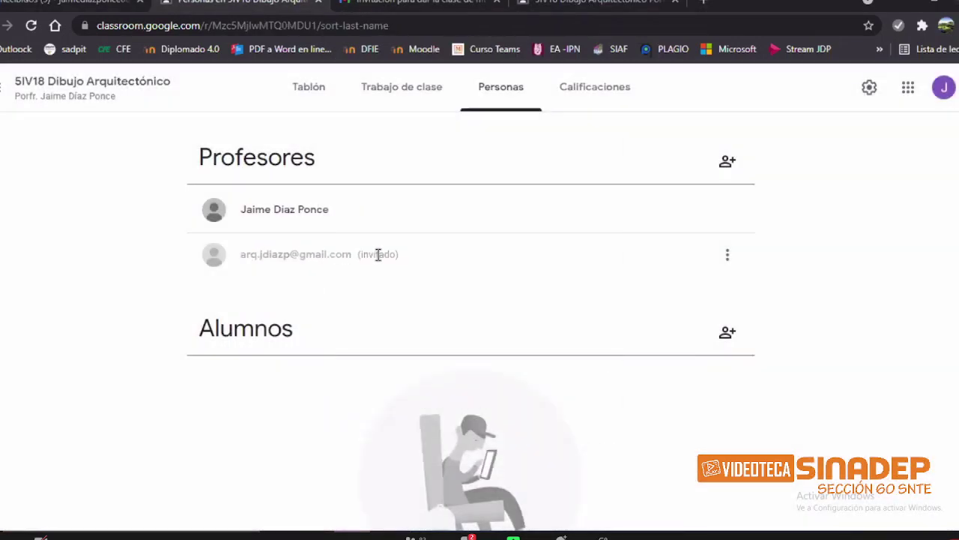
triple_click(378, 255)
click(449, 271)
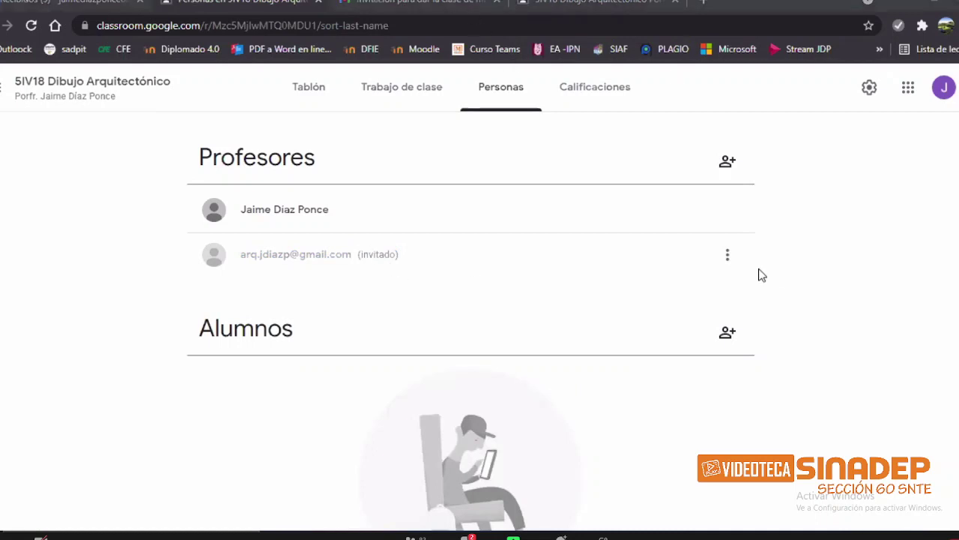
key(ctrl+Tab)
Step: Scroll through the invitation e-mail, then return to the class's Personas page
scroll(771, 274, up, 2)
scroll(794, 285, down, 2)
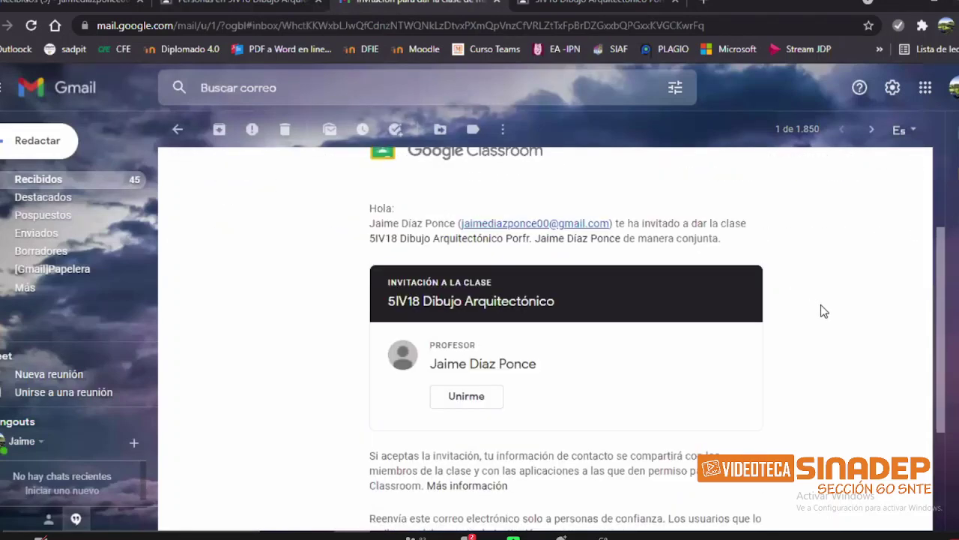
scroll(823, 316, down, 1)
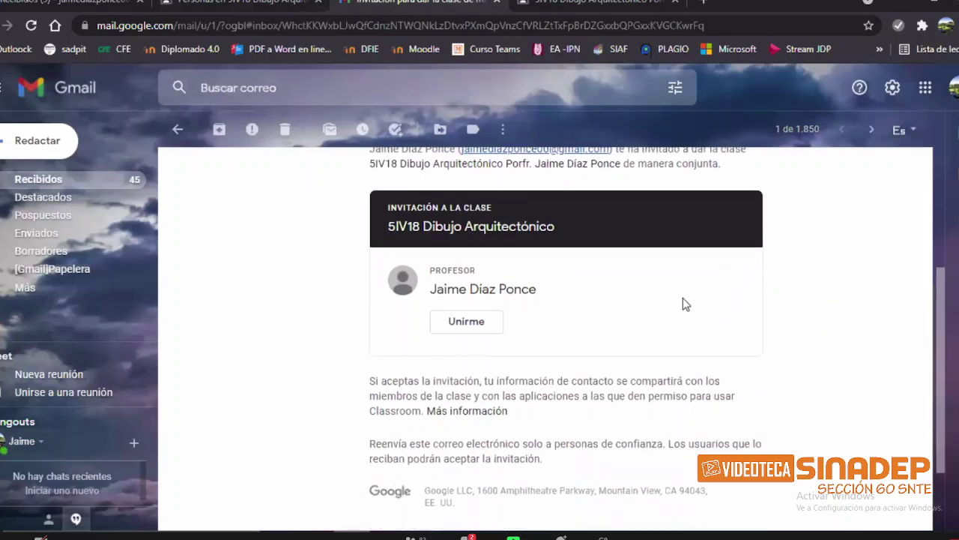
scroll(678, 304, down, 1)
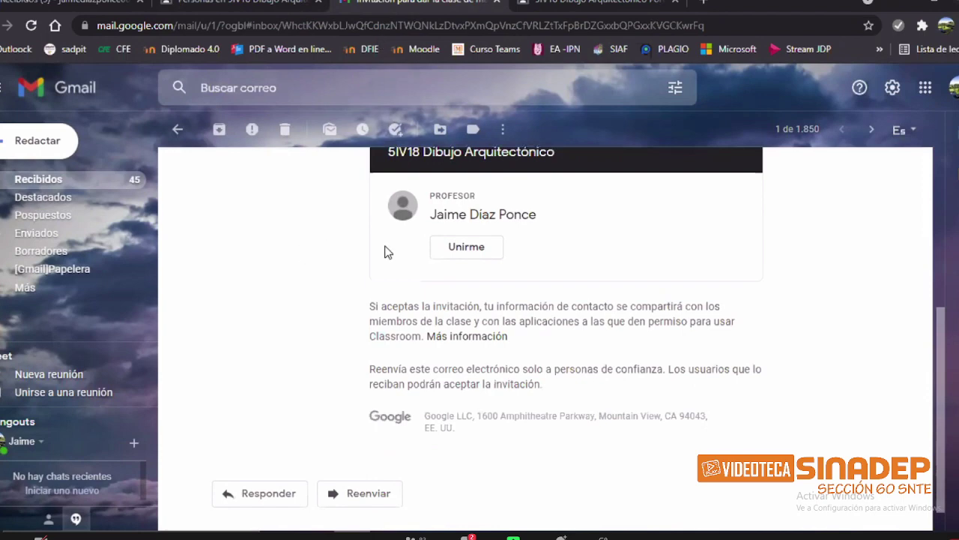
key(ctrl+shift+Tab)
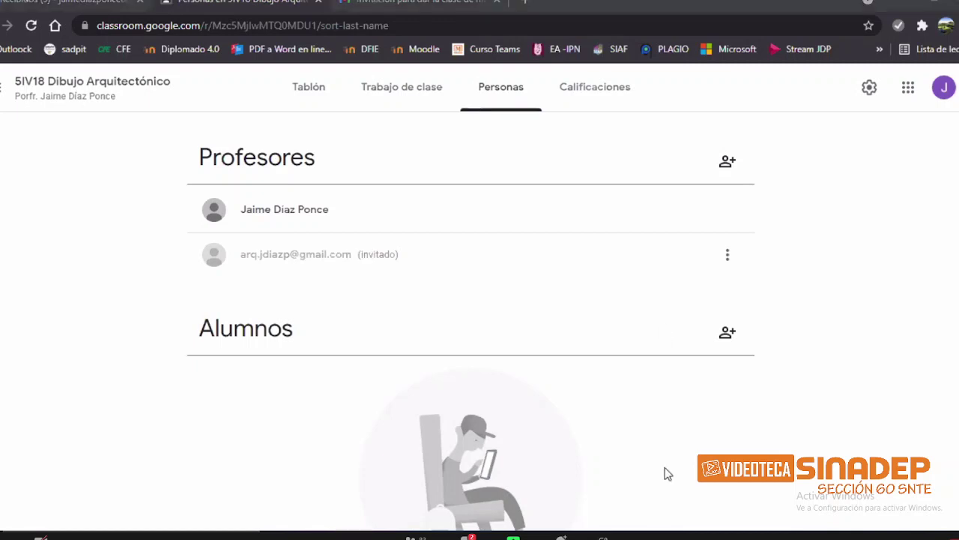
drag(240, 210, 322, 218)
click(334, 221)
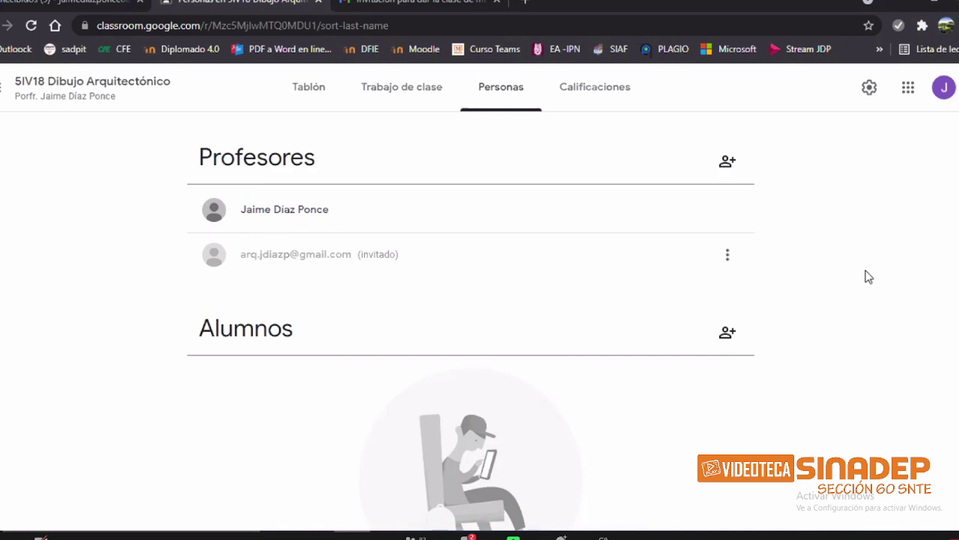
scroll(670, 293, down, 1)
scroll(323, 250, up, 1)
click(729, 162)
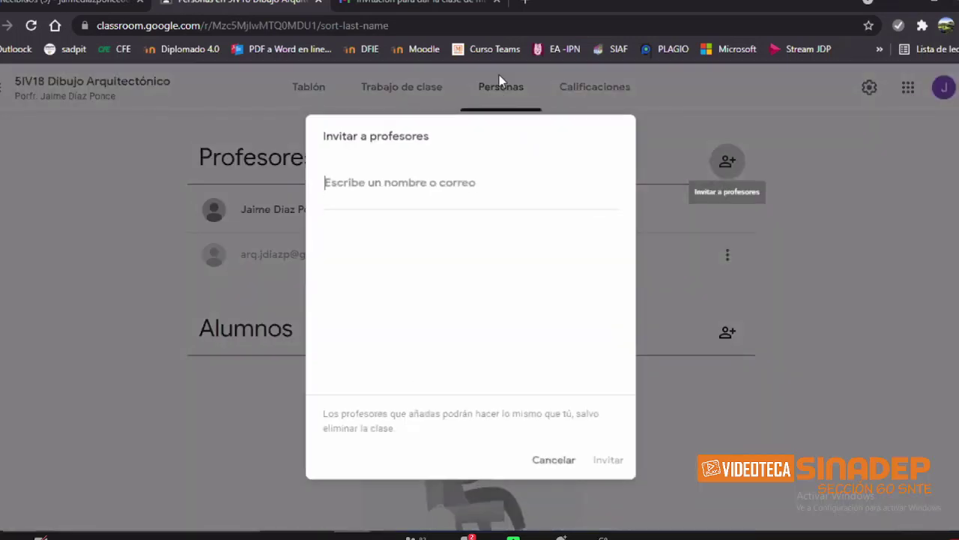
triple_click(680, 455)
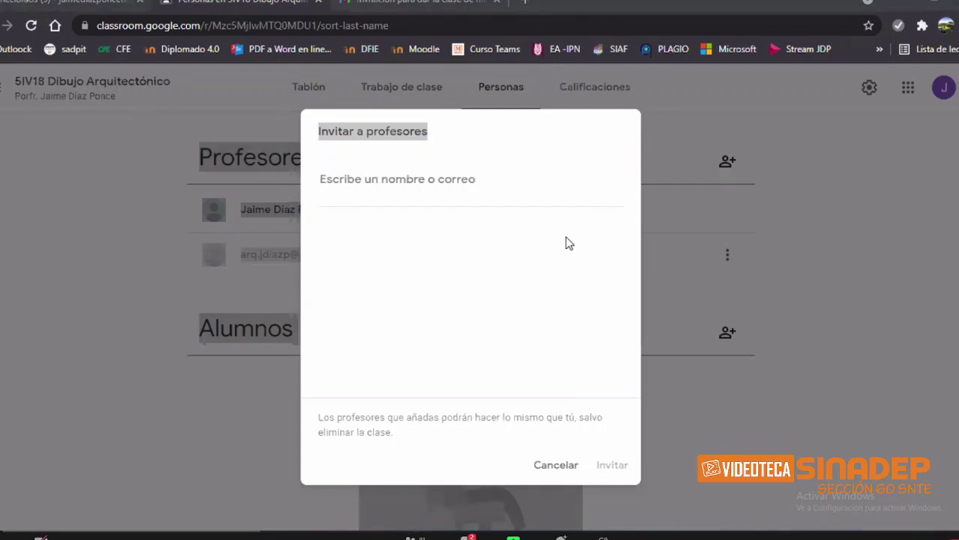
click(854, 284)
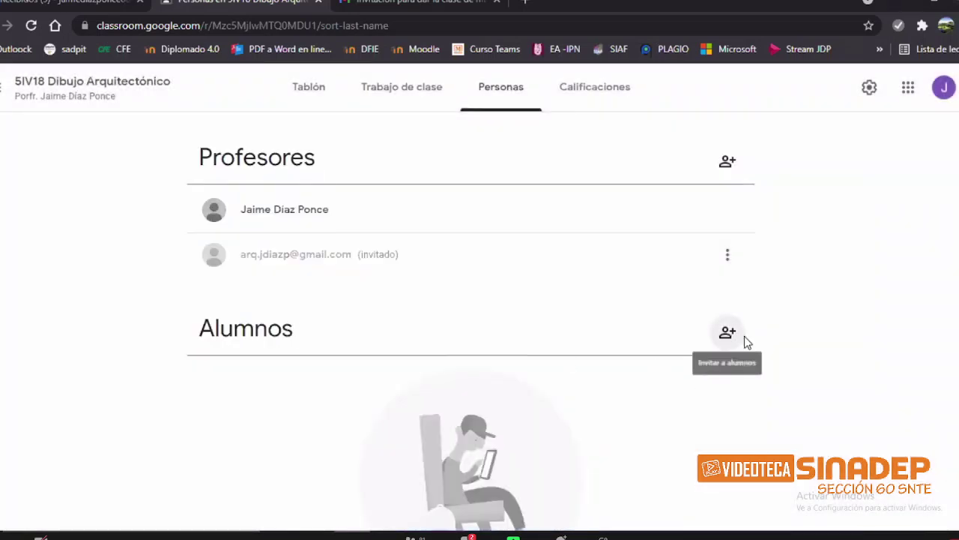
scroll(727, 258, down, 1)
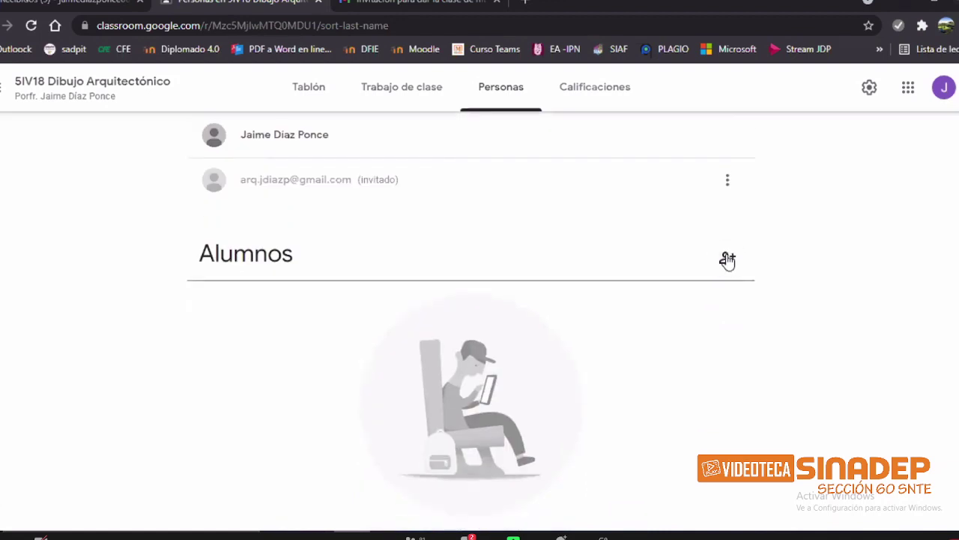
Step: Open the Invitar a alumnos dialog and copy the class invitation link
click(727, 259)
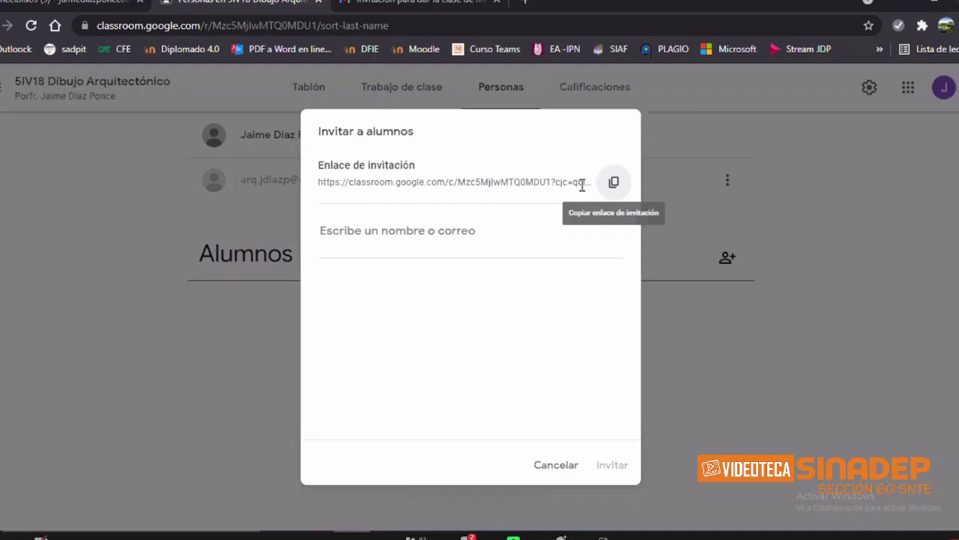
click(615, 192)
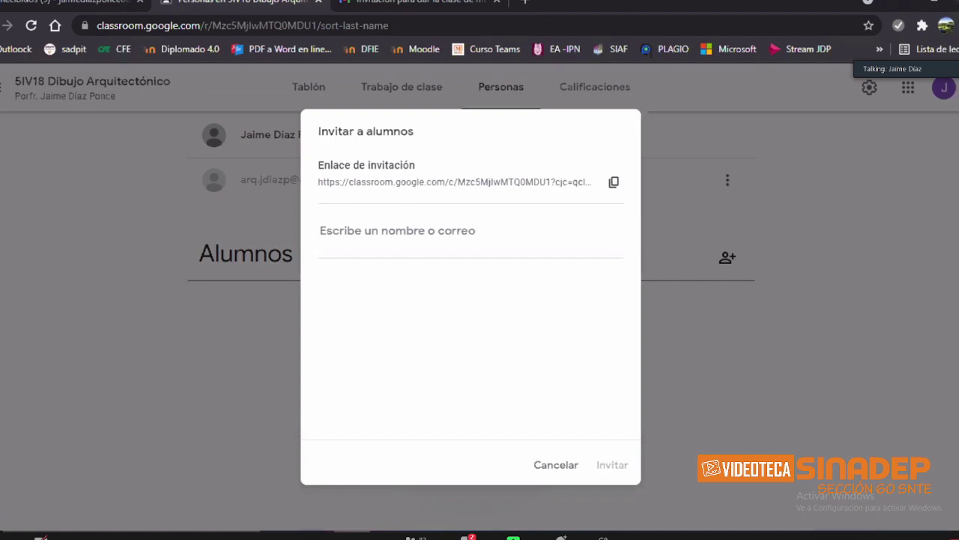
mouse_move(498, 537)
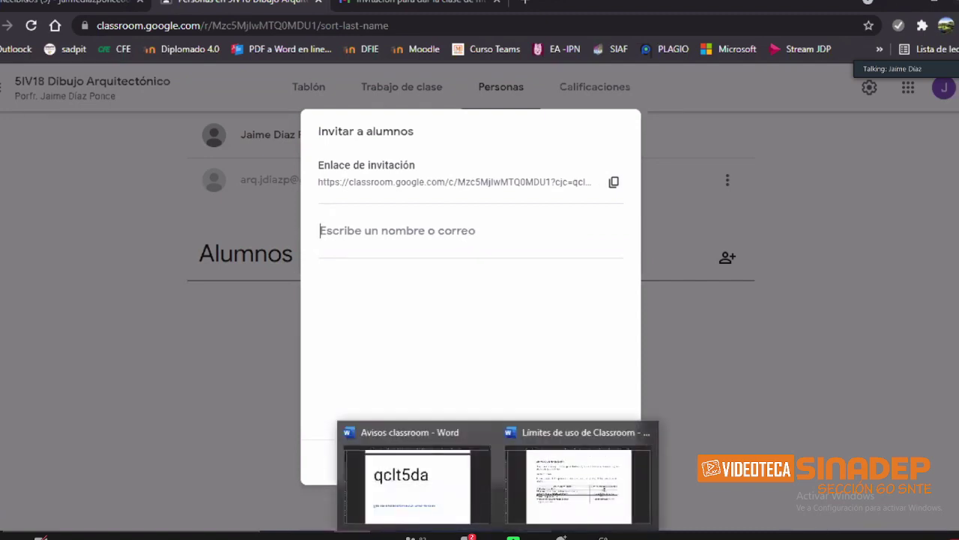
Step: Copy the first student's email from the Word notice and add that student to the invite list
click(456, 500)
scroll(460, 388, up, 6)
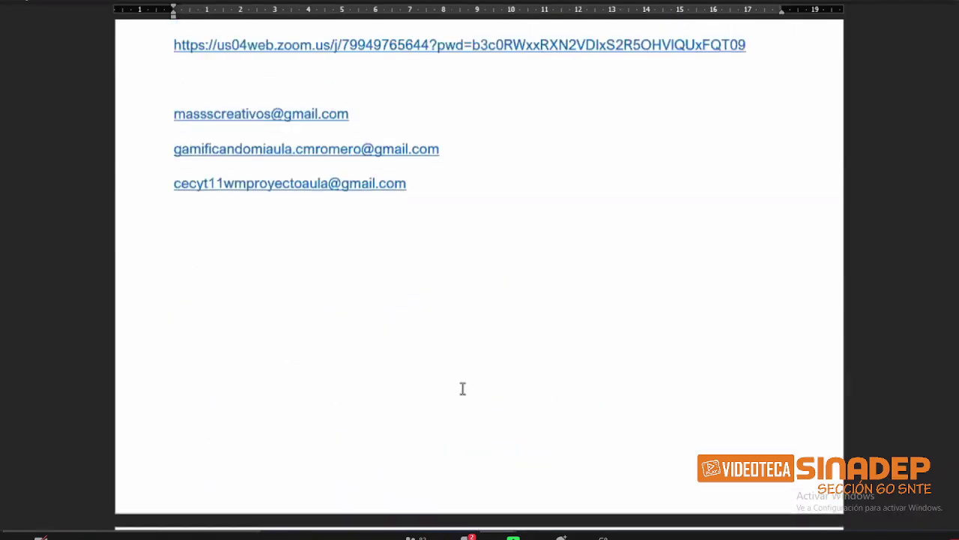
scroll(374, 274, up, 3)
drag(349, 279, 176, 285)
key(ctrl+c)
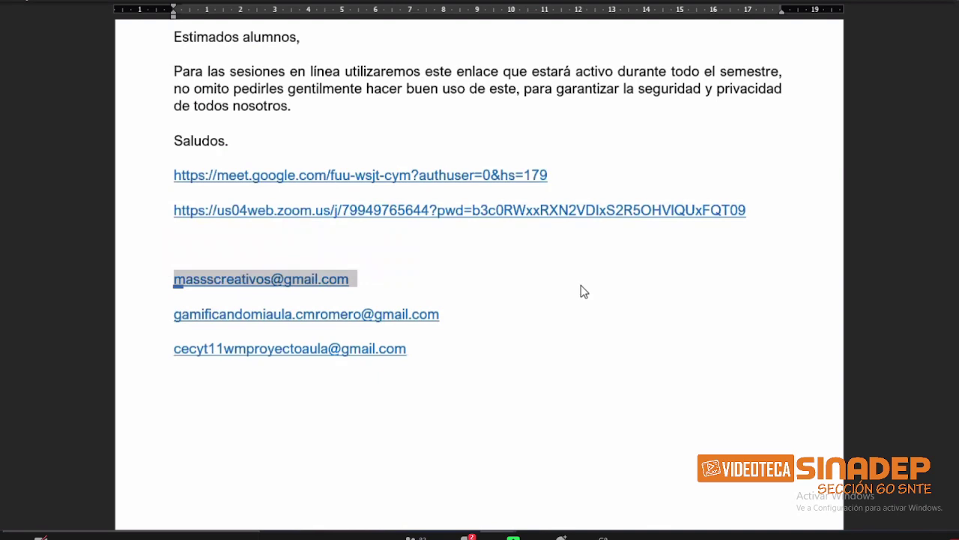
key(alt+Tab)
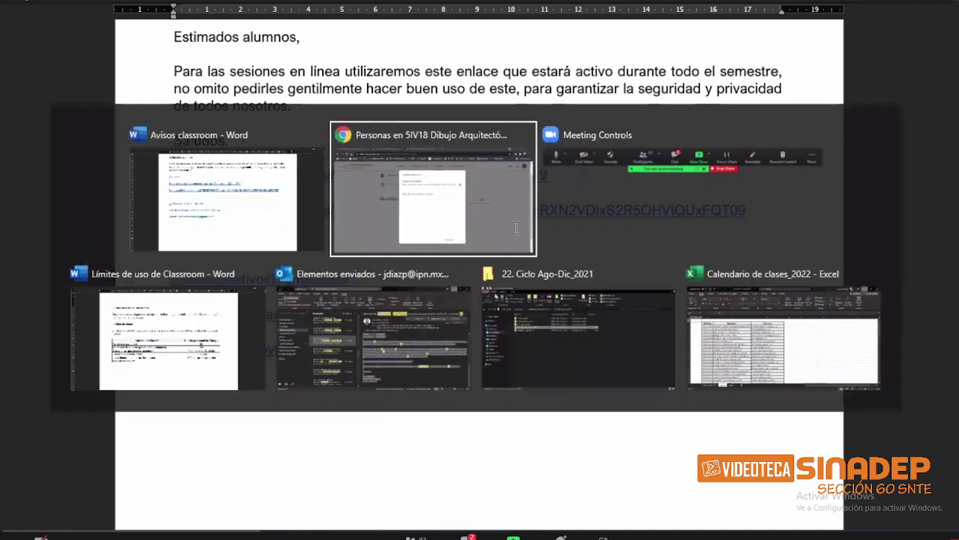
key(ctrl+v)
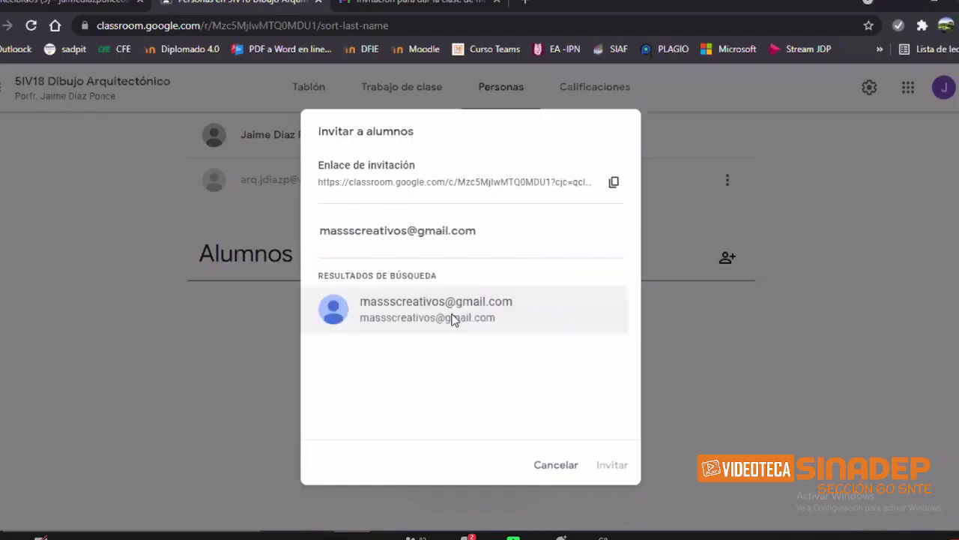
click(454, 321)
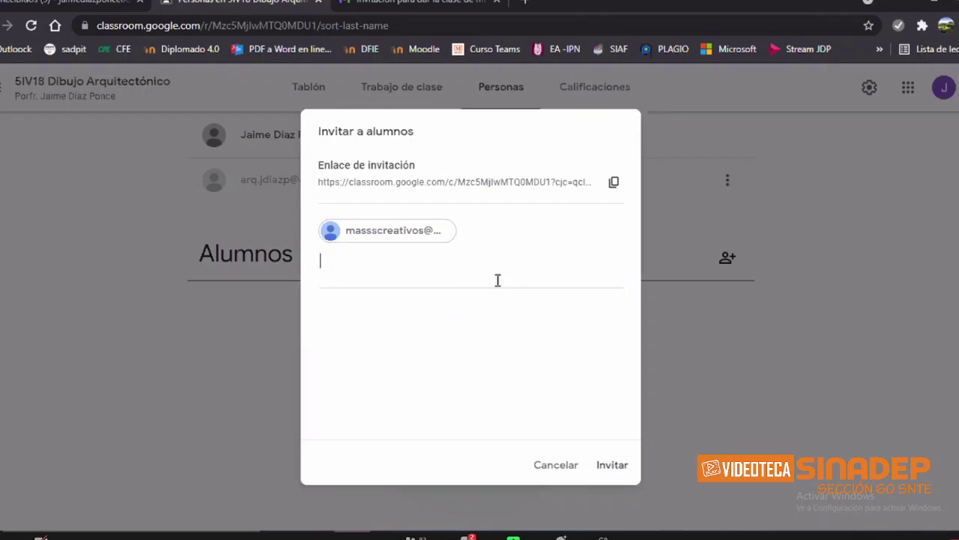
Step: Add the second and third students' emails from the notice, then send all three invitations
key(alt+Tab)
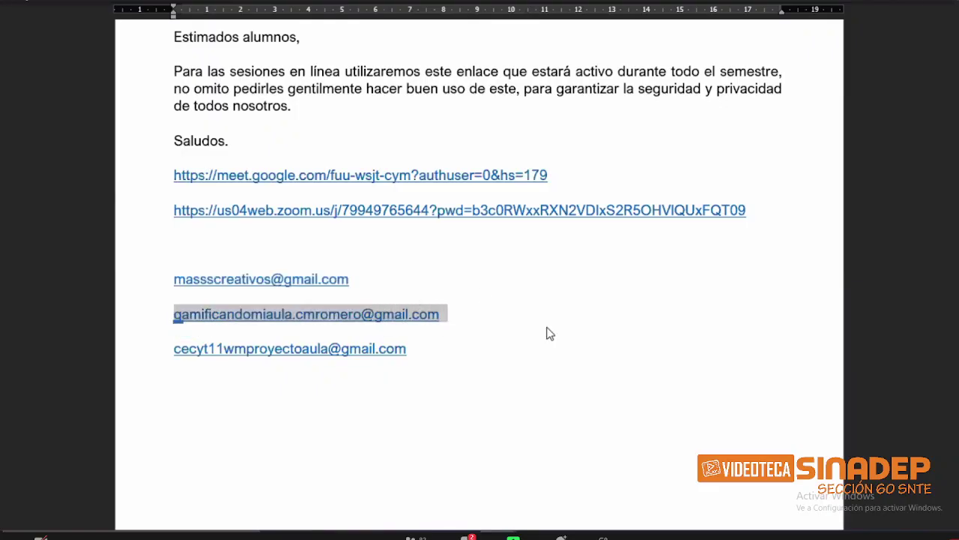
key(alt+Tab)
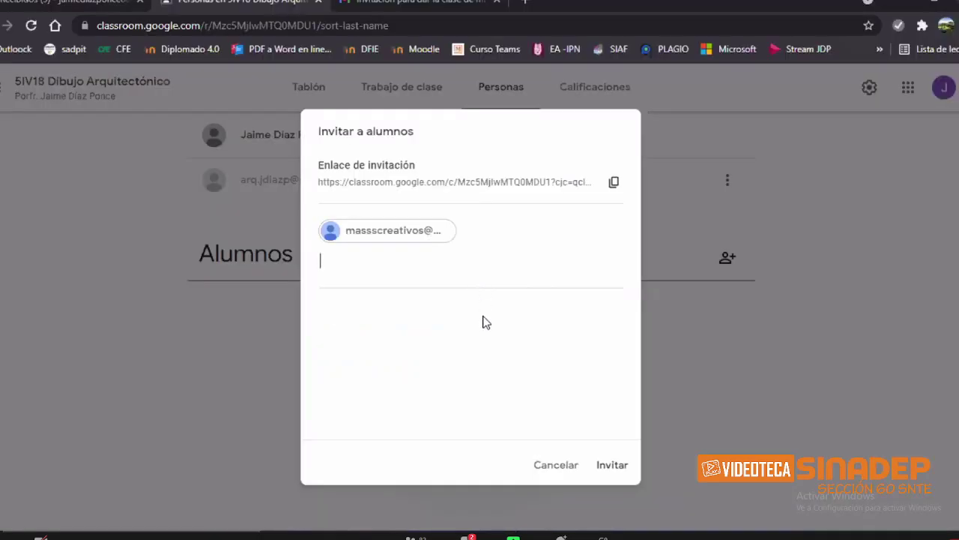
key(ctrl+v)
click(482, 341)
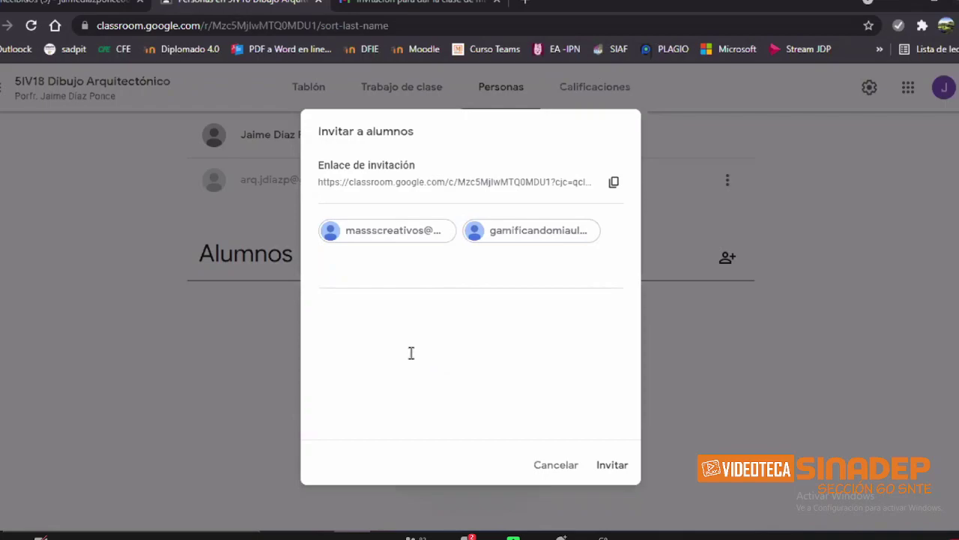
key(alt+Tab)
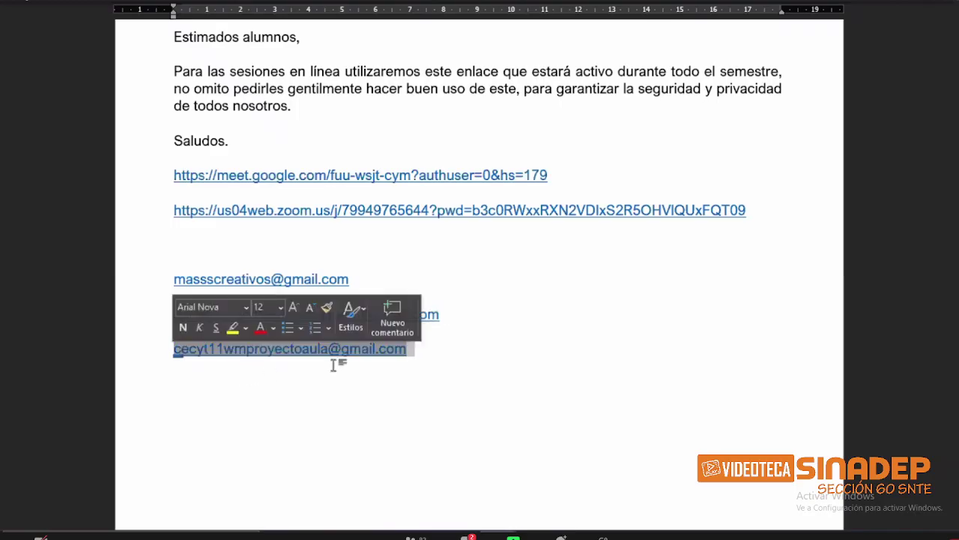
key(alt+Tab)
key(ctrl+v)
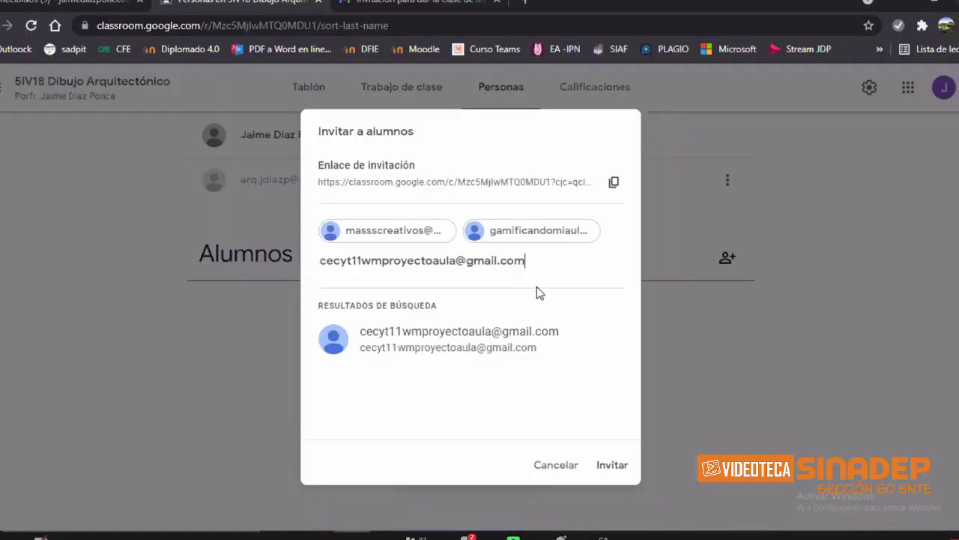
click(498, 335)
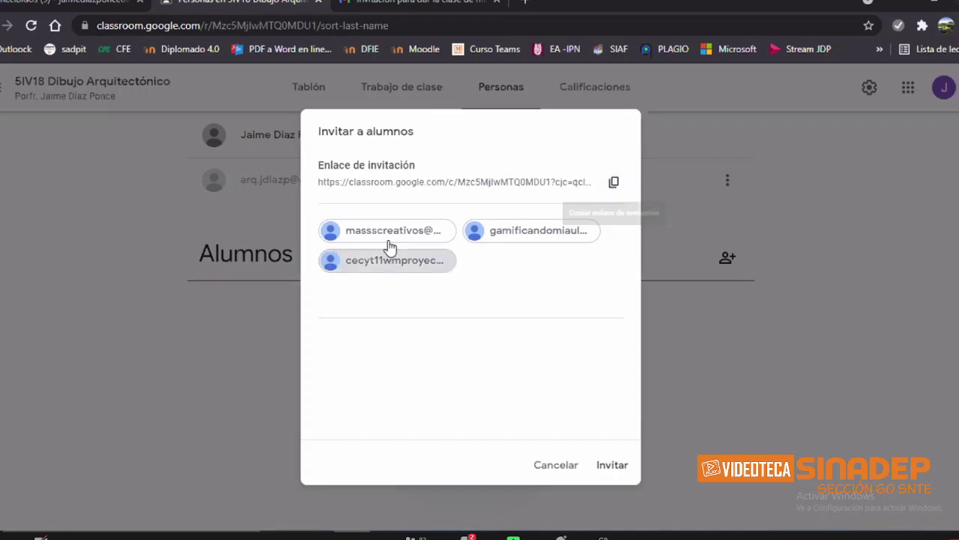
click(613, 466)
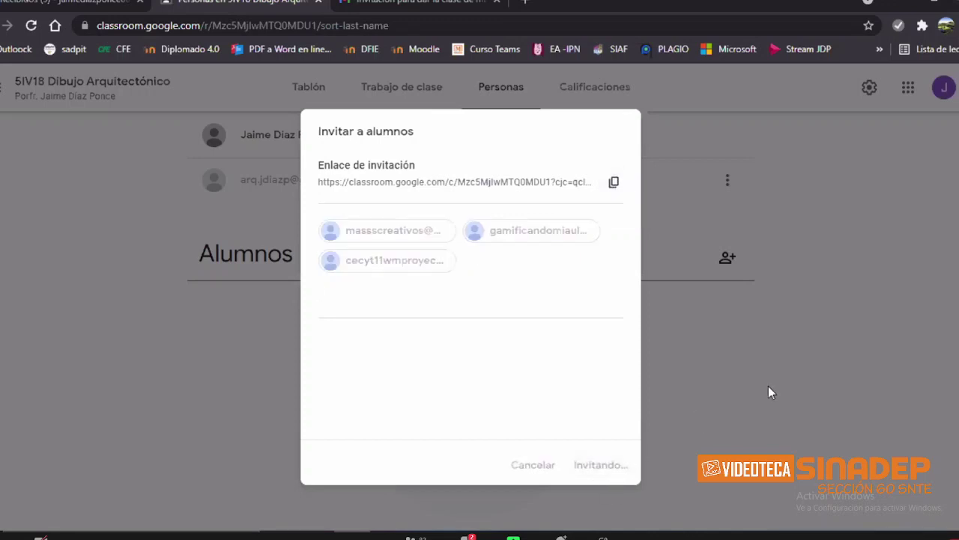
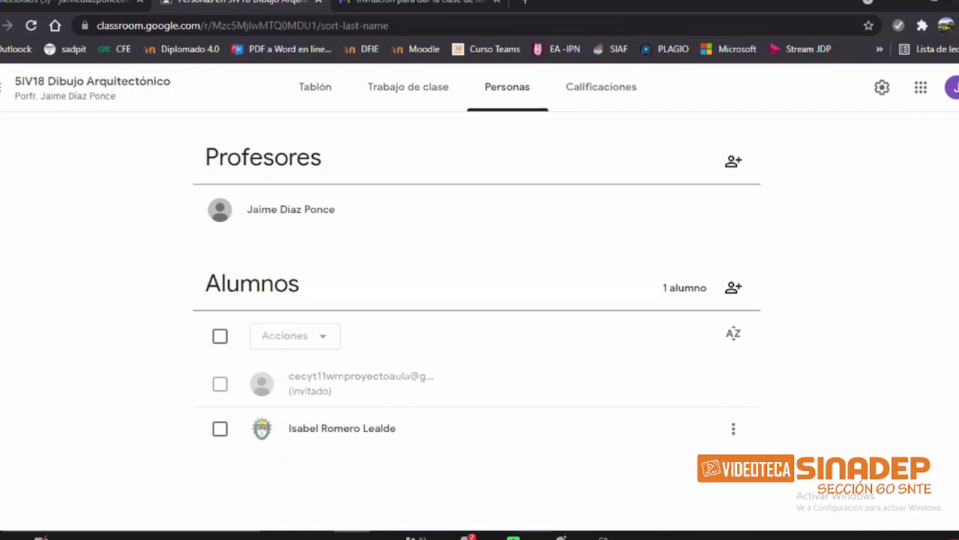
Step: Bring up the 'Calendario de clases 2022' Excel workbook with the student roster
mouse_move(535, 536)
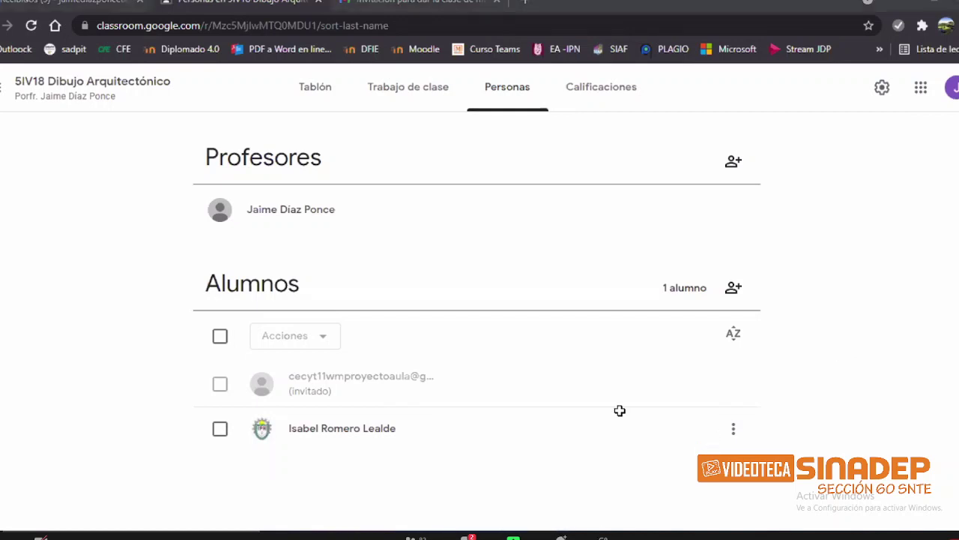
key(alt+Tab)
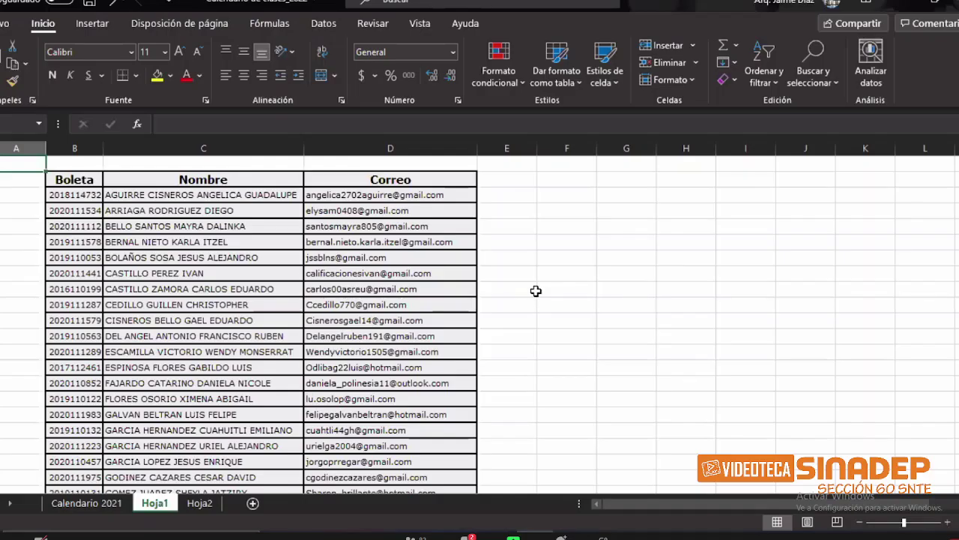
Step: Copy the first eight student e-mails from the Correo column
scroll(536, 291, down, 4)
scroll(536, 291, up, 5)
drag(389, 195, 390, 304)
click(75, 194)
click(204, 196)
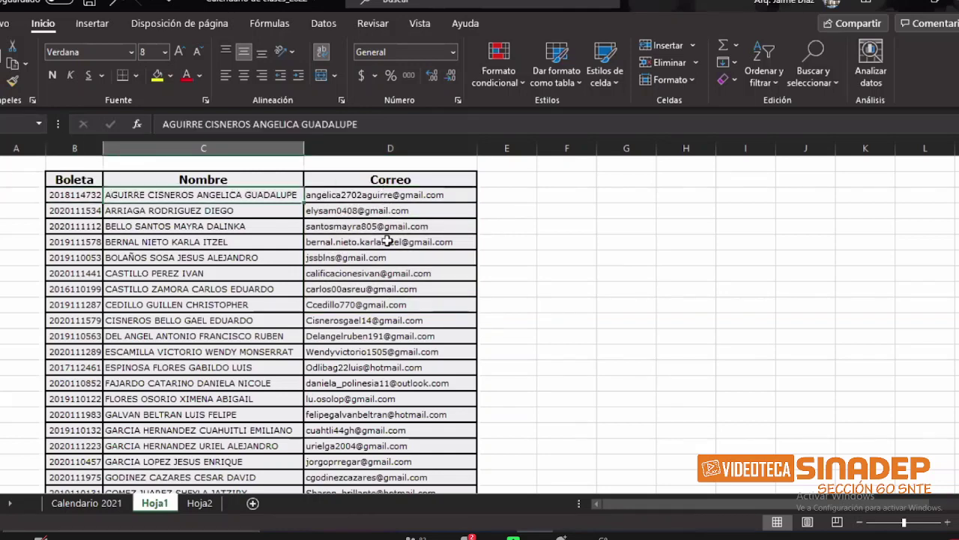
drag(389, 195, 388, 307)
key(ctrl+c)
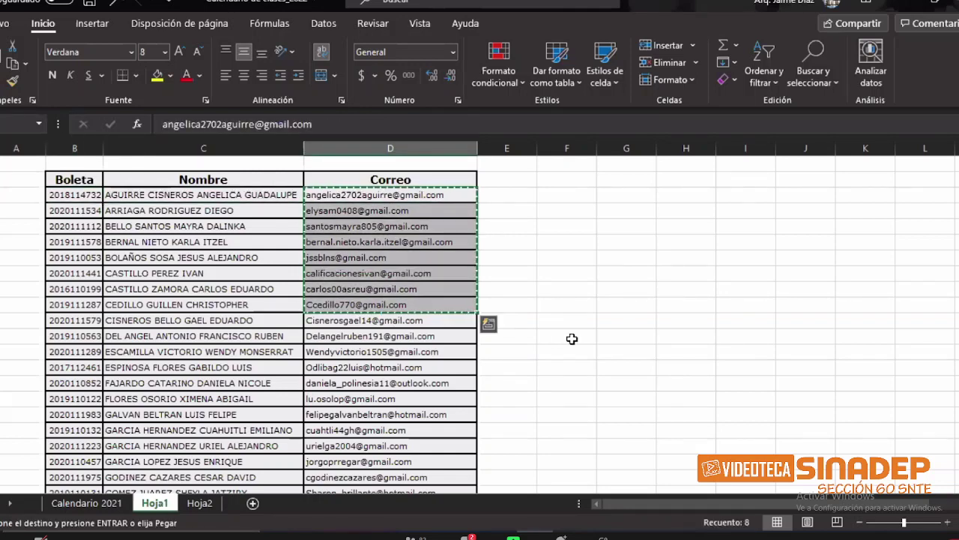
Step: Cancel that copy, reselect the first seven e-mails, and return to Classroom
key(Escape)
click(439, 210)
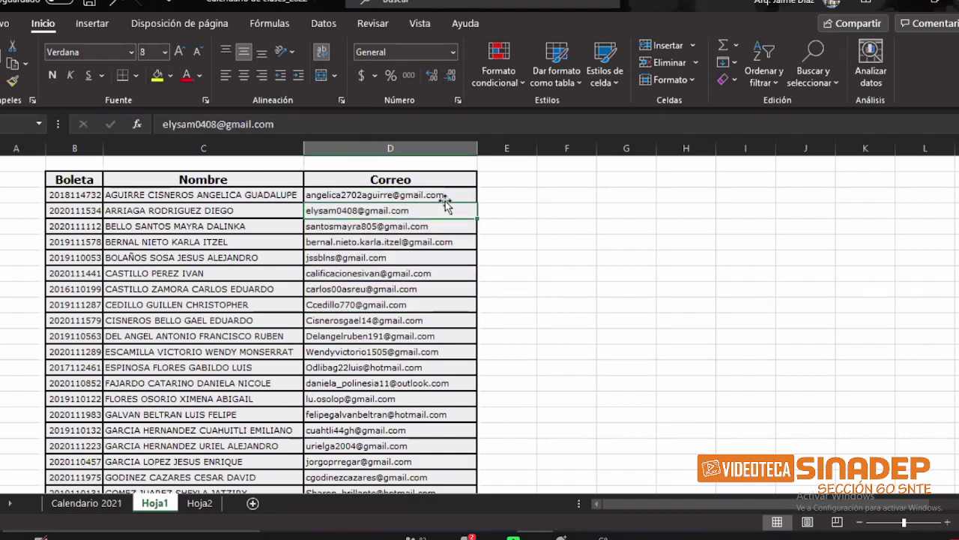
drag(445, 193, 444, 291)
key(alt+Tab)
click(734, 288)
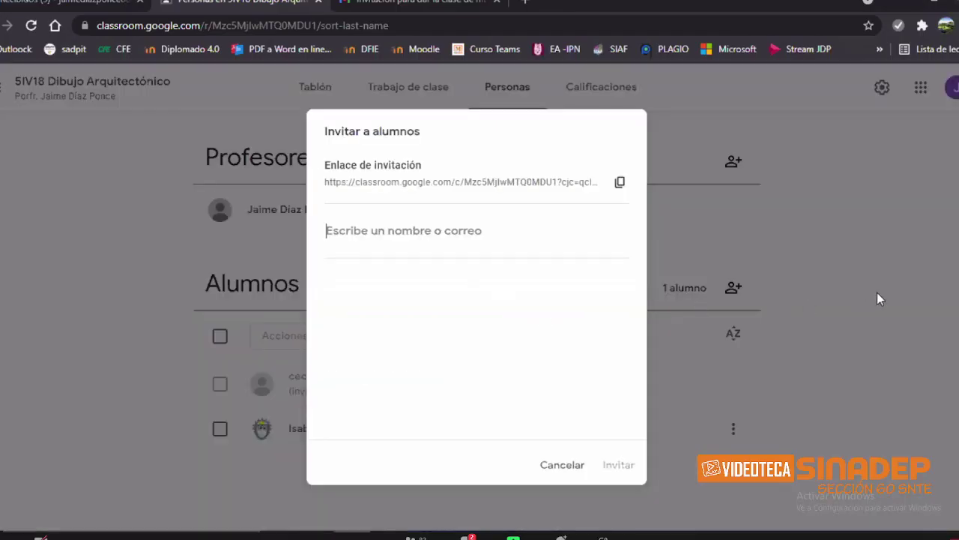
click(853, 315)
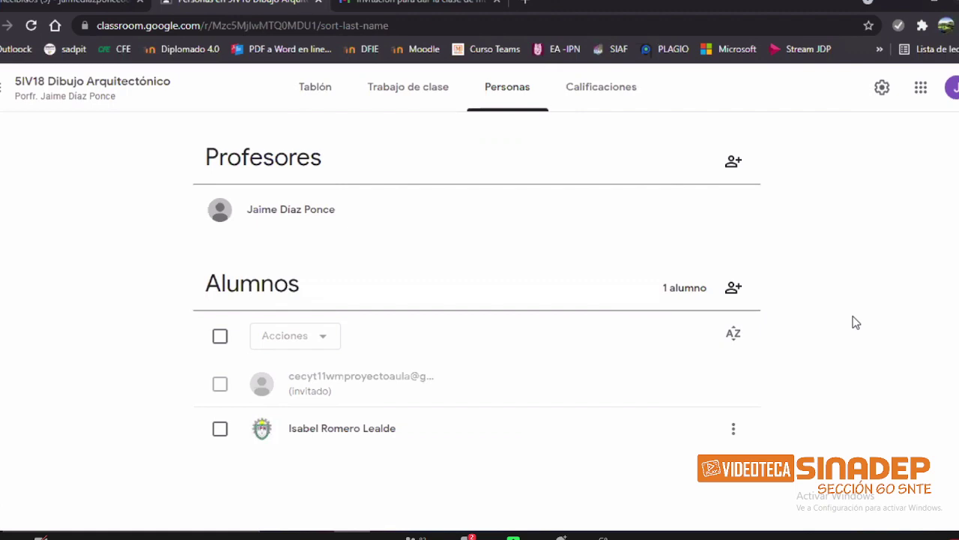
click(734, 289)
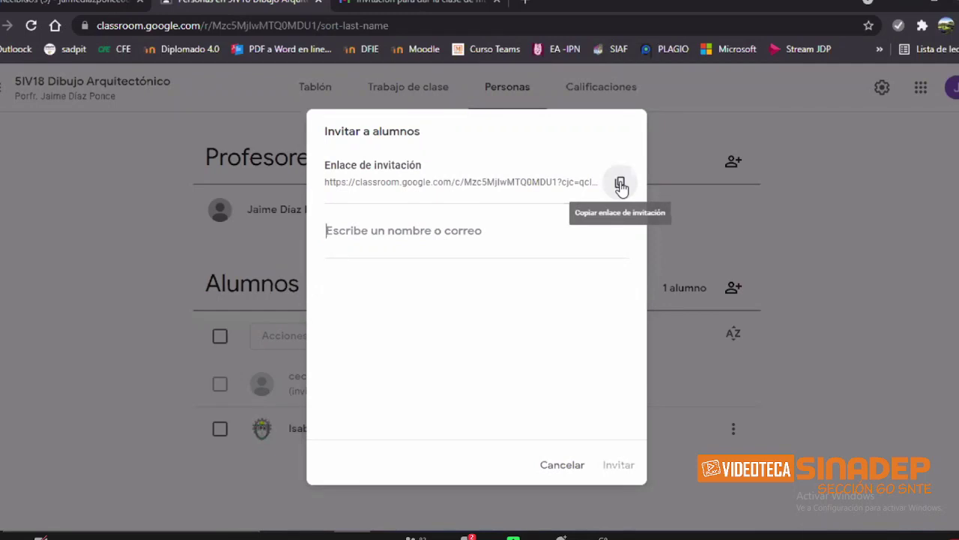
click(873, 325)
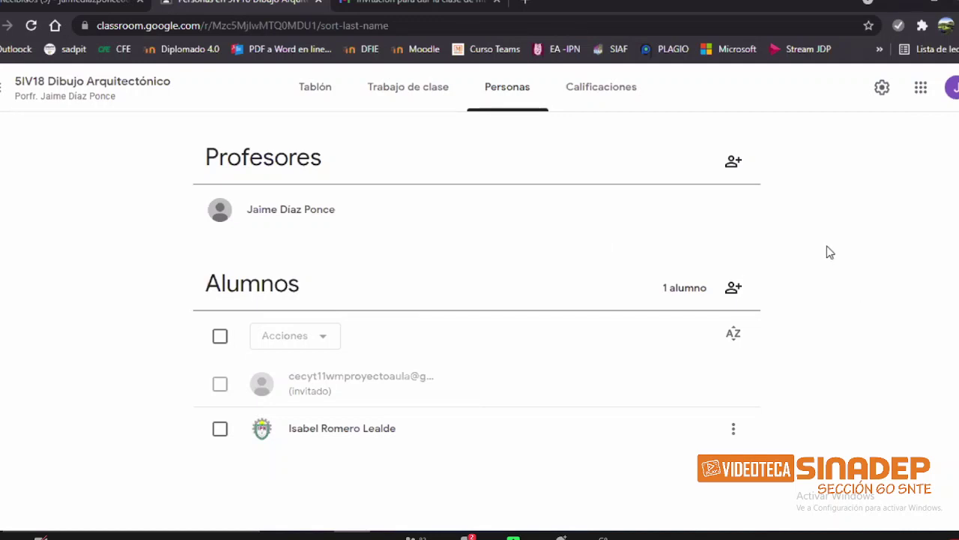
click(733, 162)
click(734, 287)
click(734, 287)
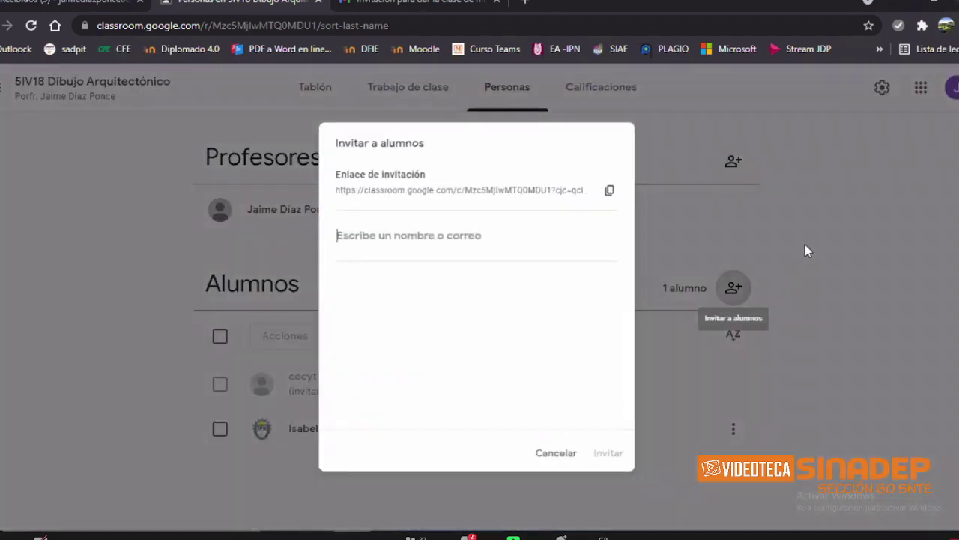
click(833, 202)
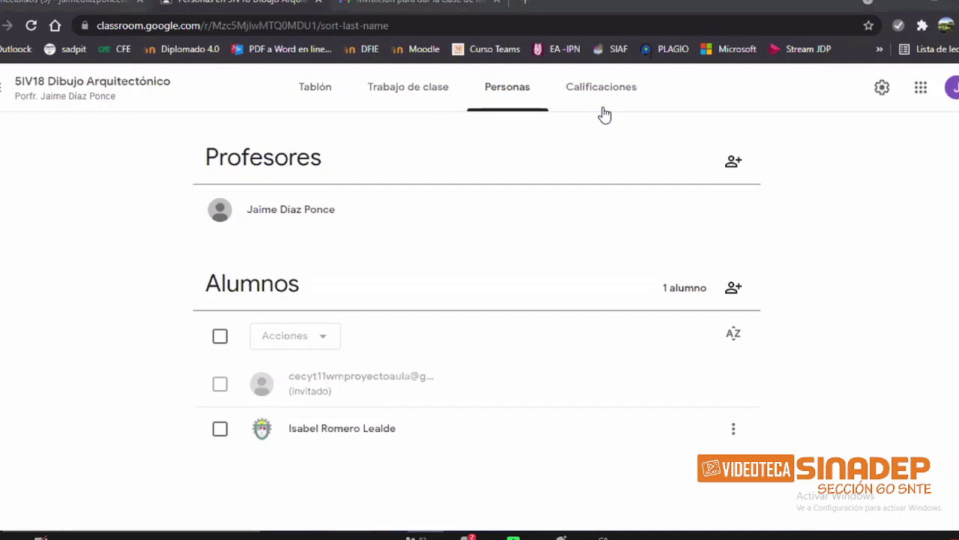
Step: Show the class Tablón stream, closing the enlarged class-code display
click(319, 89)
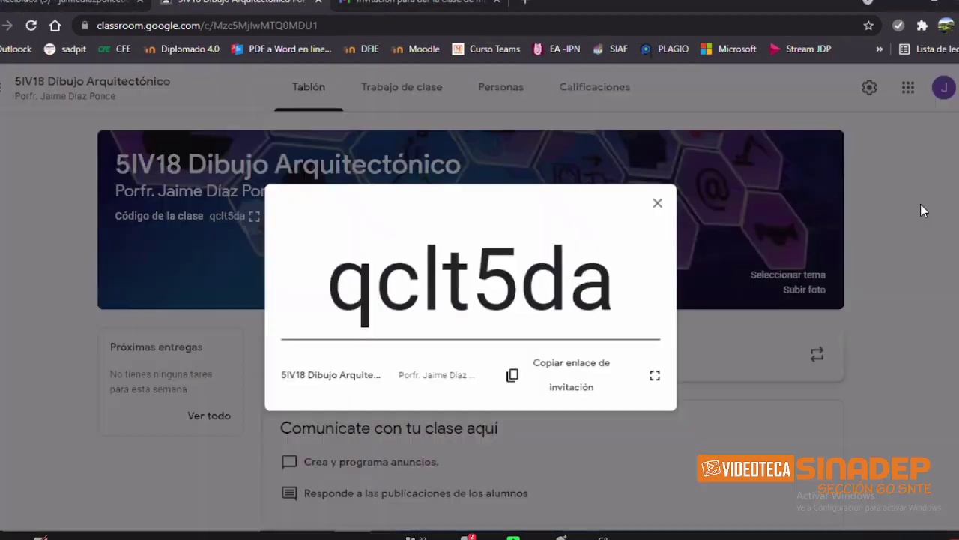
click(920, 204)
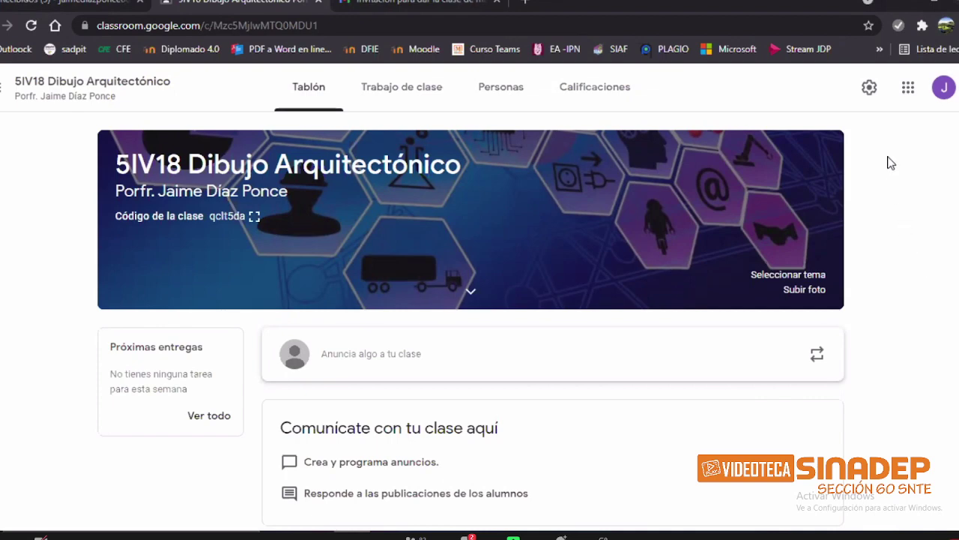
Step: Open the class settings and scroll down to the Códigos de invitación section
click(873, 94)
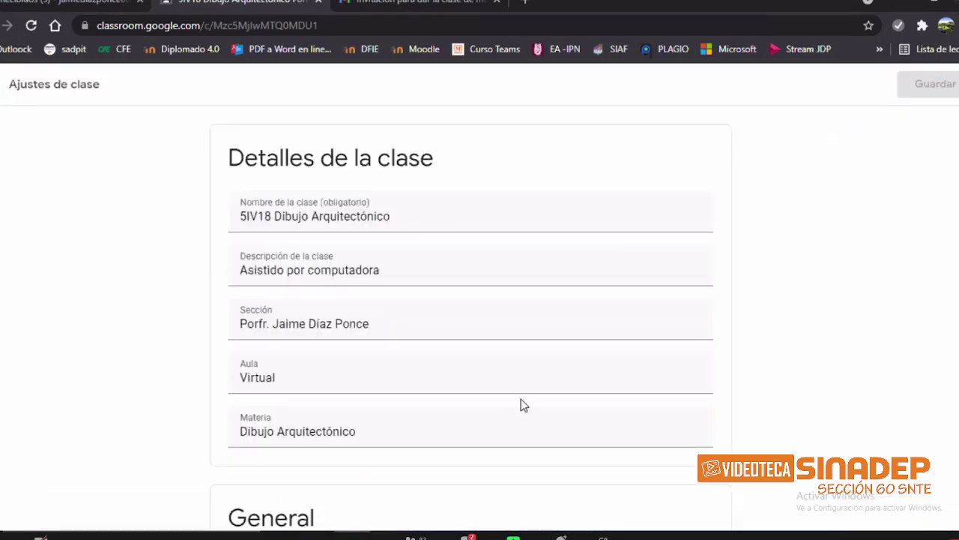
scroll(489, 218, down, 1)
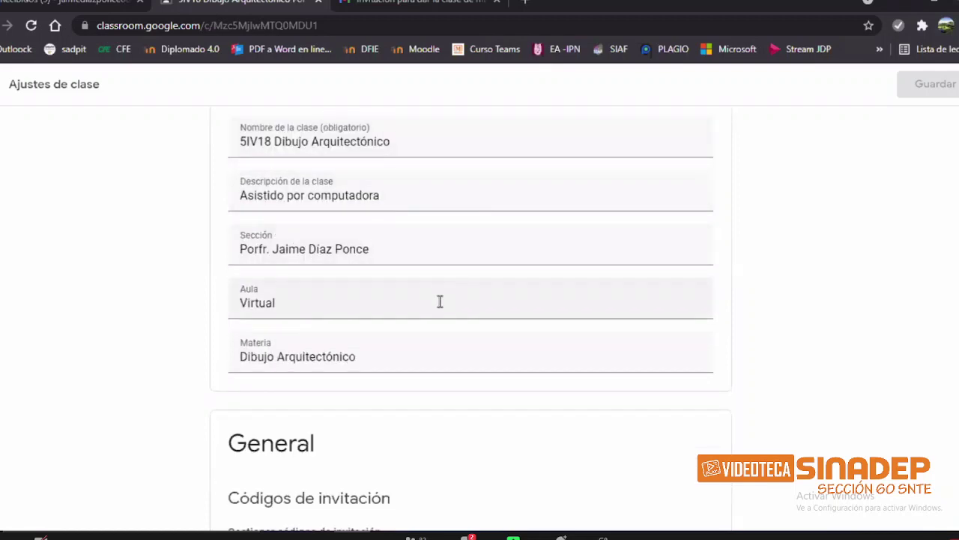
scroll(456, 399, down, 1)
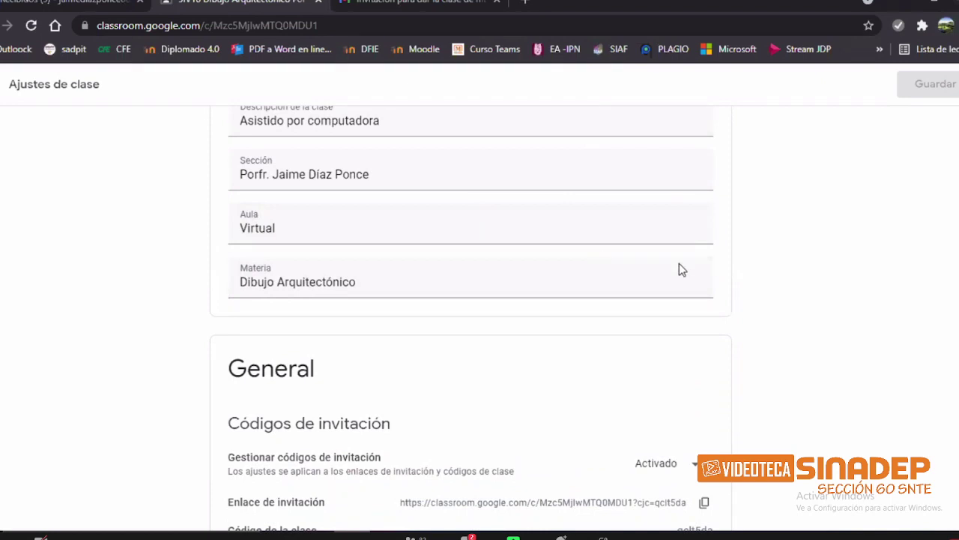
scroll(679, 266, down, 1)
scroll(480, 300, down, 2)
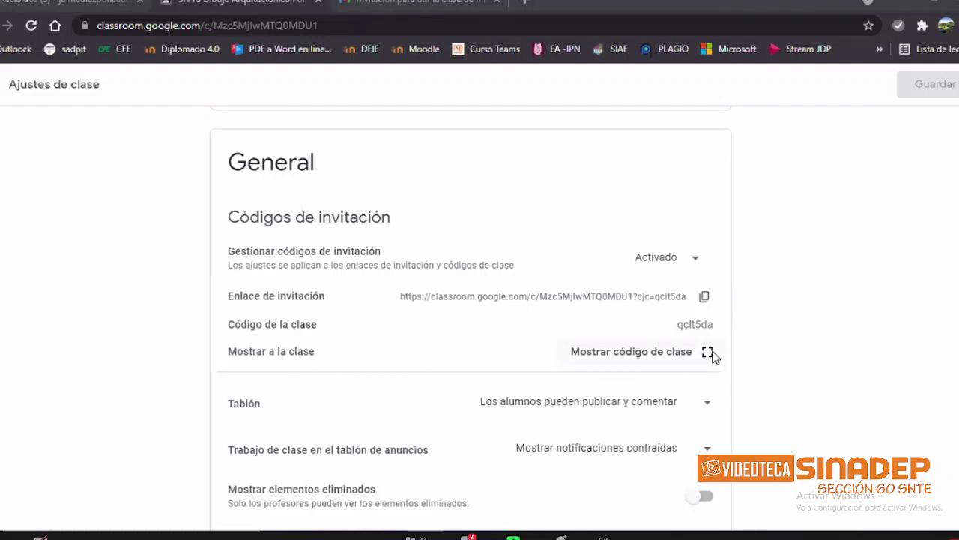
Step: Show the class code enlarged, then switch Zoom's shared screen to Fullscreen
click(707, 352)
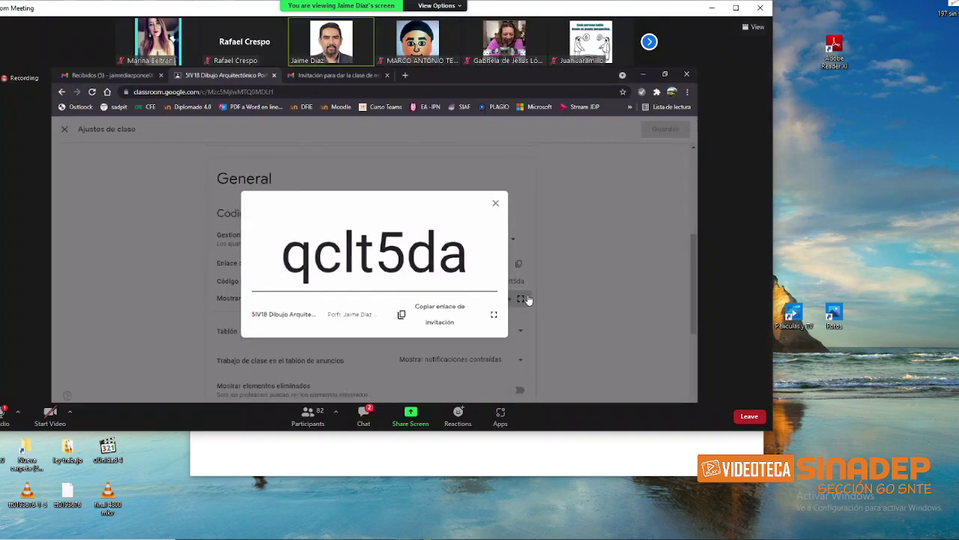
click(526, 300)
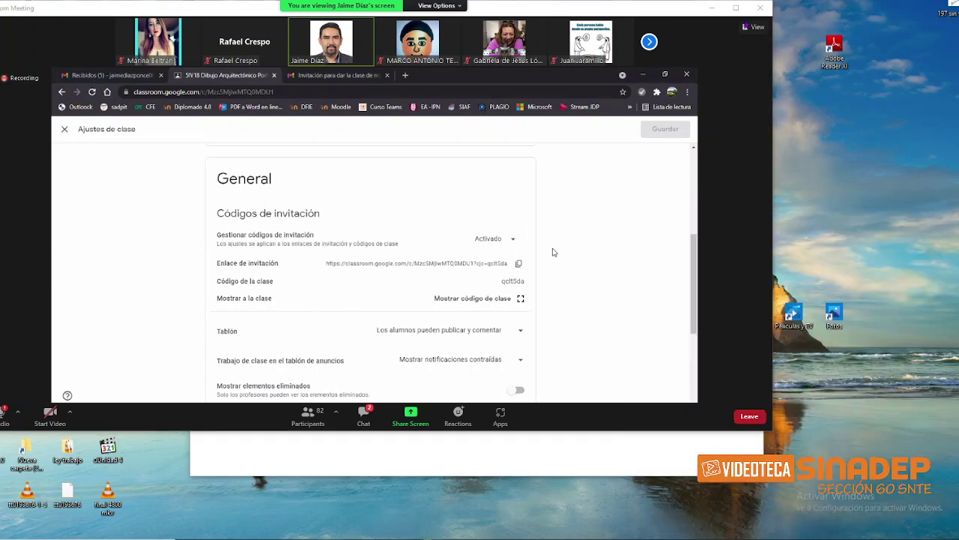
click(750, 30)
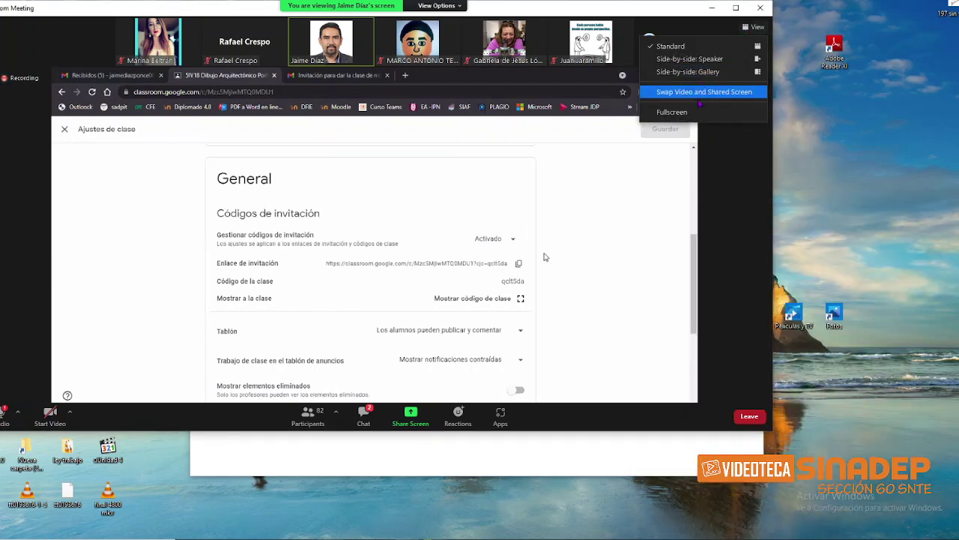
click(671, 112)
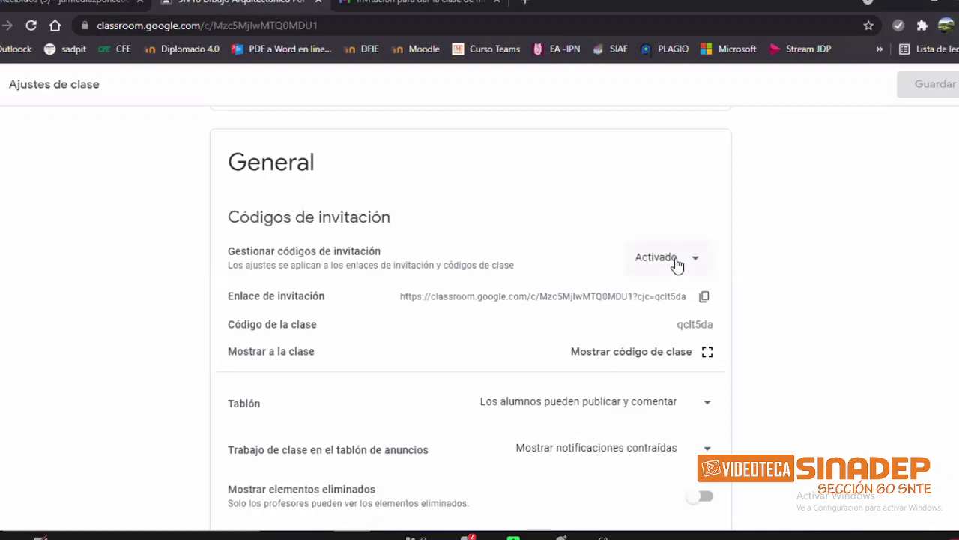
Step: Turn the class invitation codes off with Desactivar, then back on with Activar
click(676, 259)
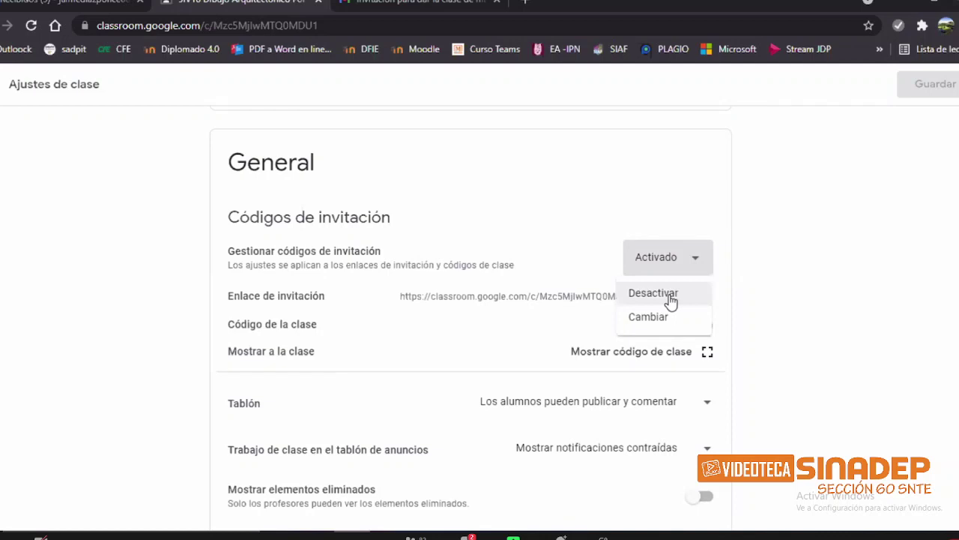
click(670, 297)
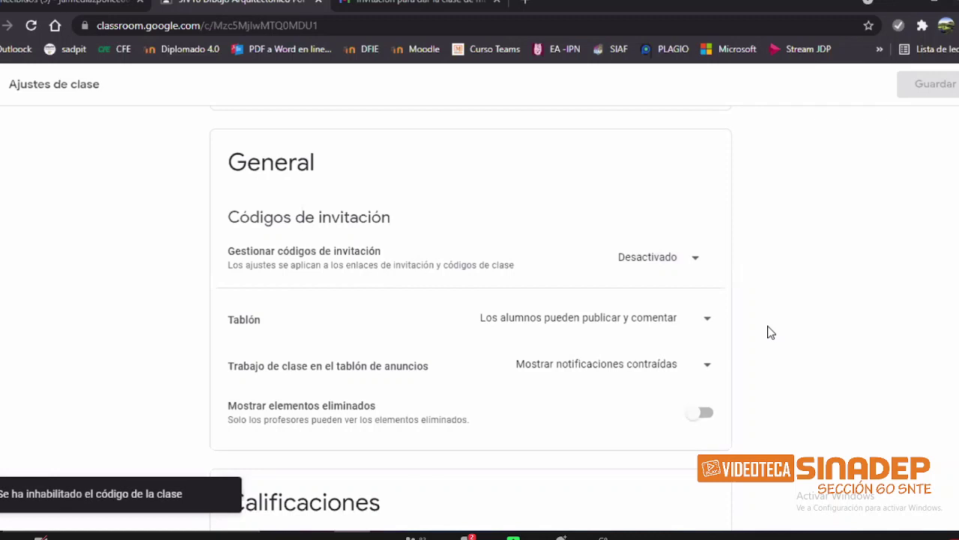
click(689, 264)
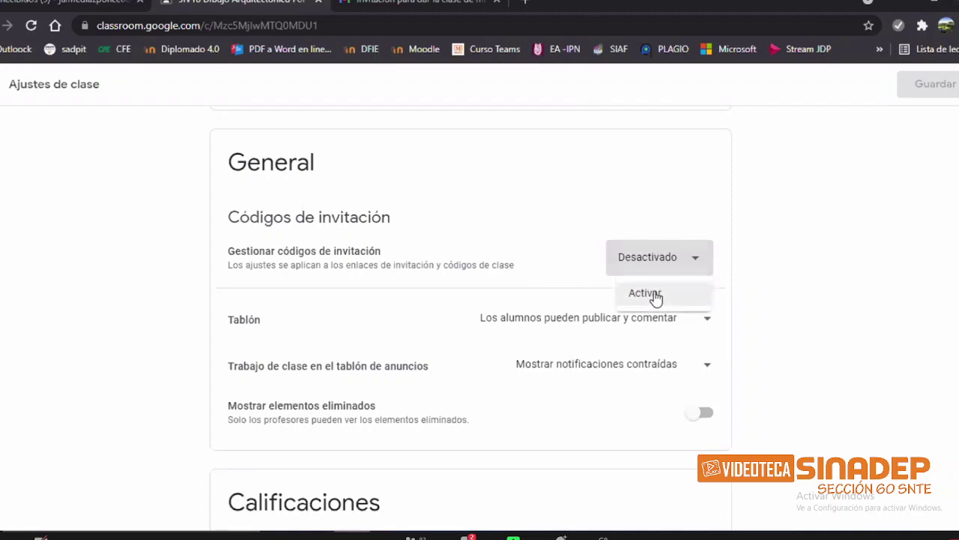
click(651, 294)
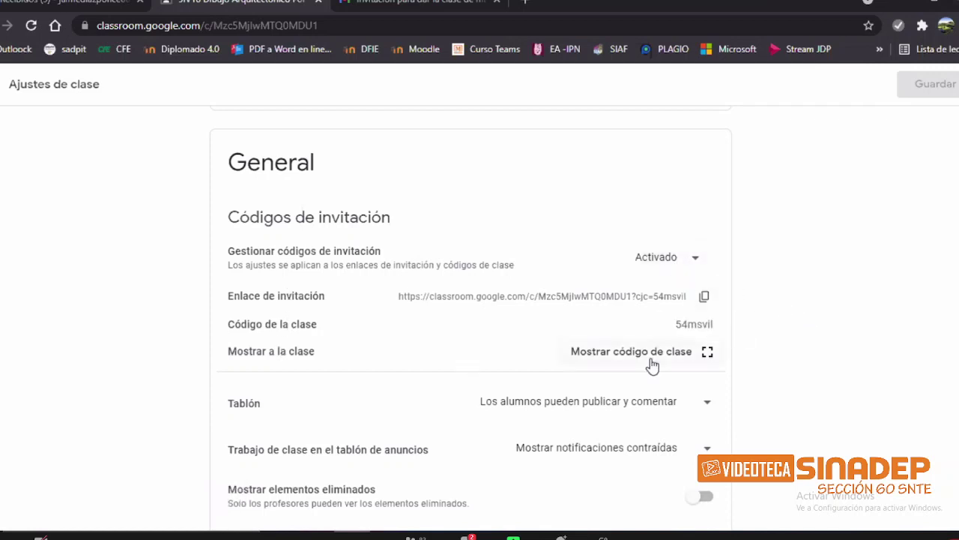
Step: Generate a new class code with Cambiar, updating the invitation link
click(689, 259)
click(803, 280)
drag(677, 324, 713, 268)
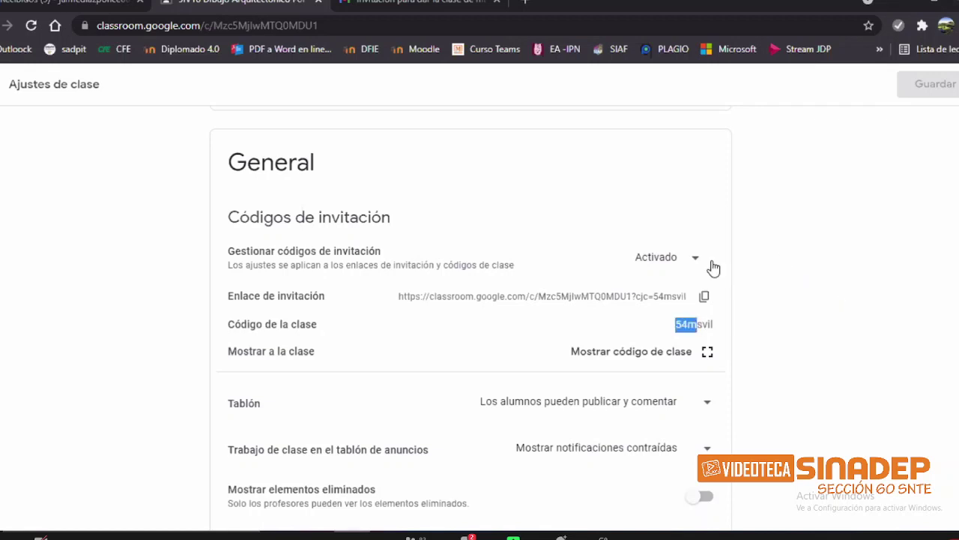
click(690, 259)
click(663, 319)
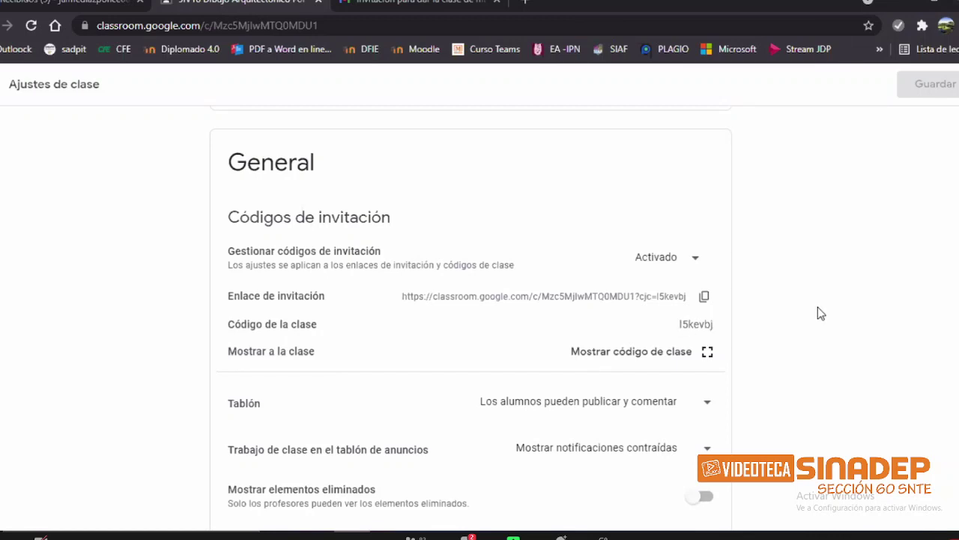
scroll(817, 306, up, 1)
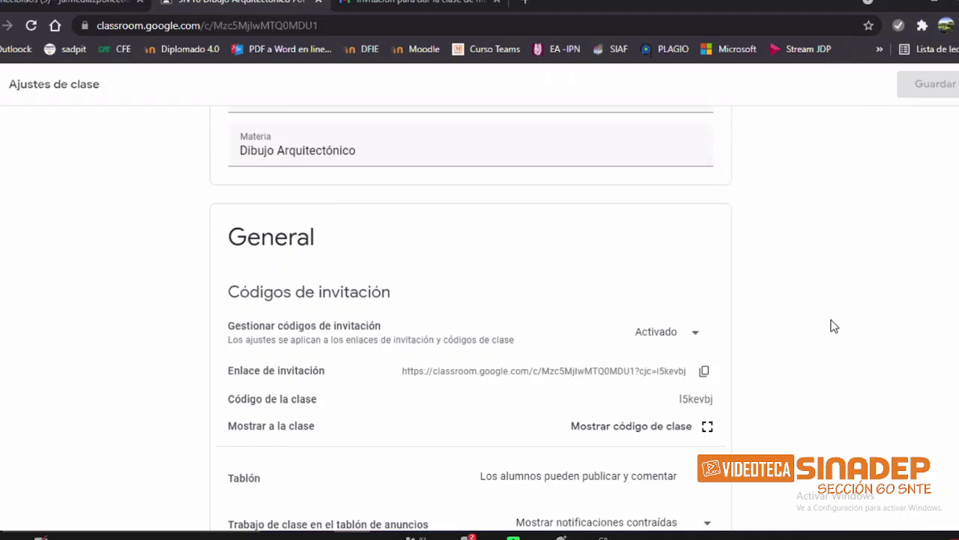
scroll(831, 325, up, 4)
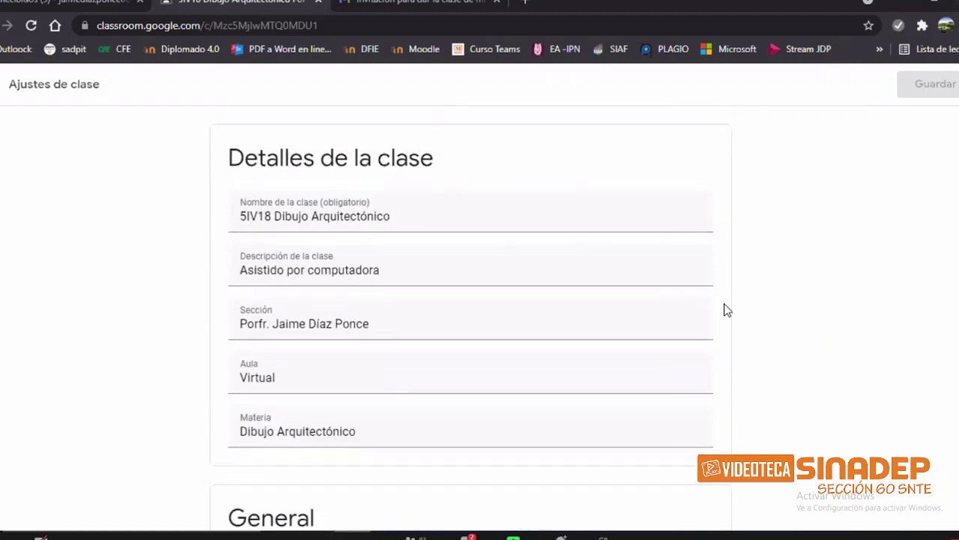
key(Escape)
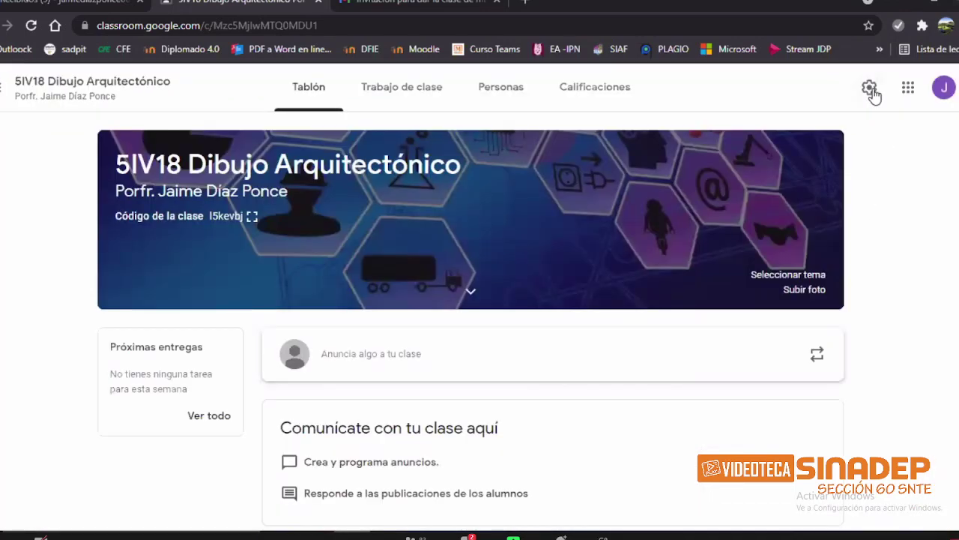
click(870, 88)
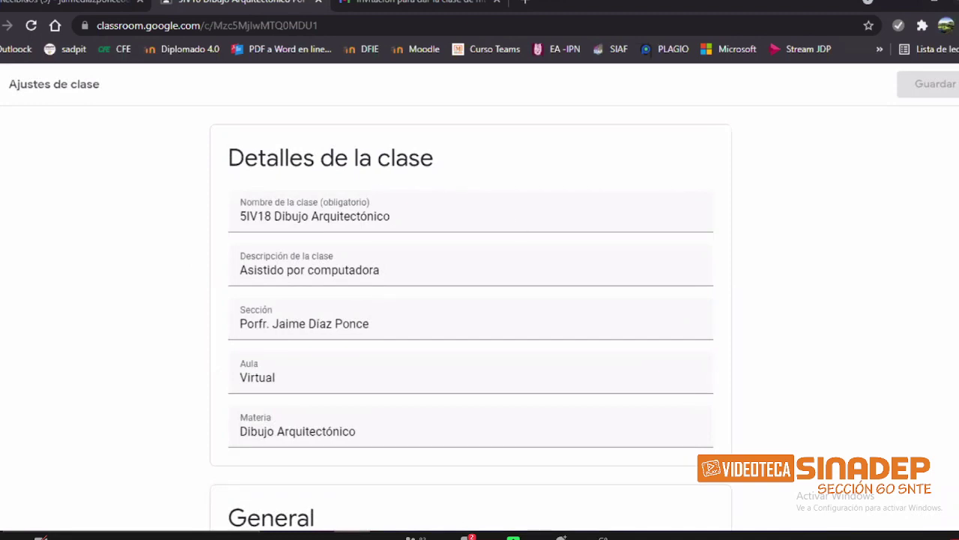
scroll(940, 276, down, 4)
scroll(472, 319, down, 1)
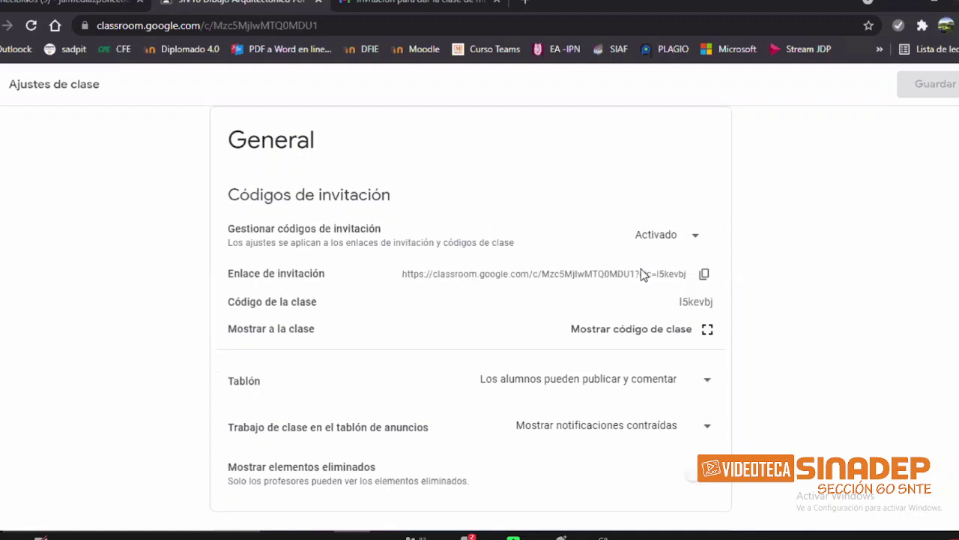
Step: Close the class settings and switch to the 'Límites de uso de Classroom' Word notes
click(17, 96)
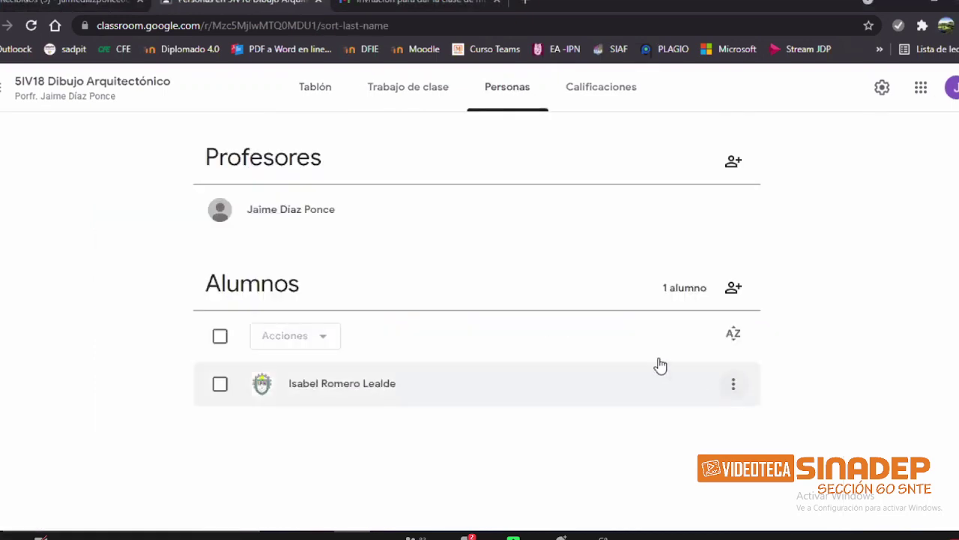
mouse_move(497, 535)
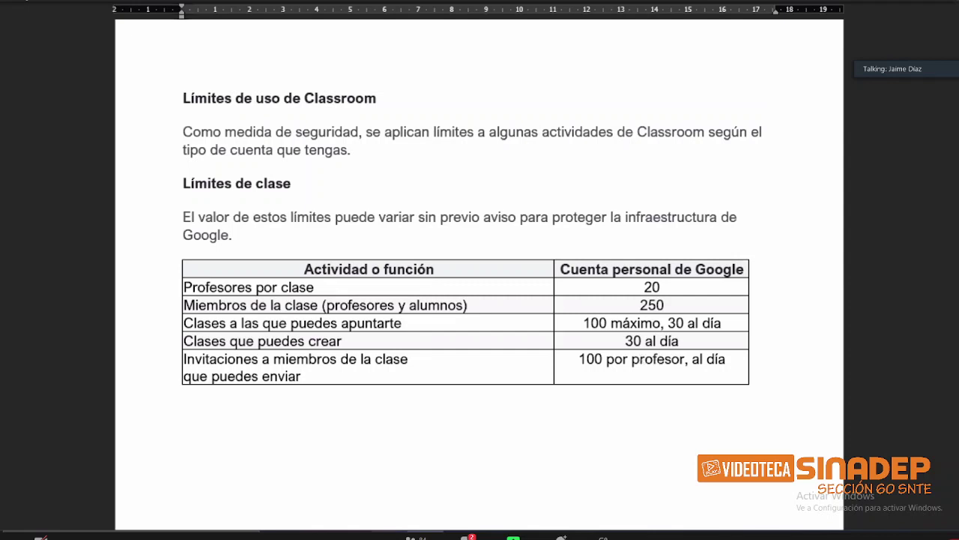
Step: Return to Classroom's Tablón and start a new announcement for all students
mouse_move(352, 535)
click(362, 501)
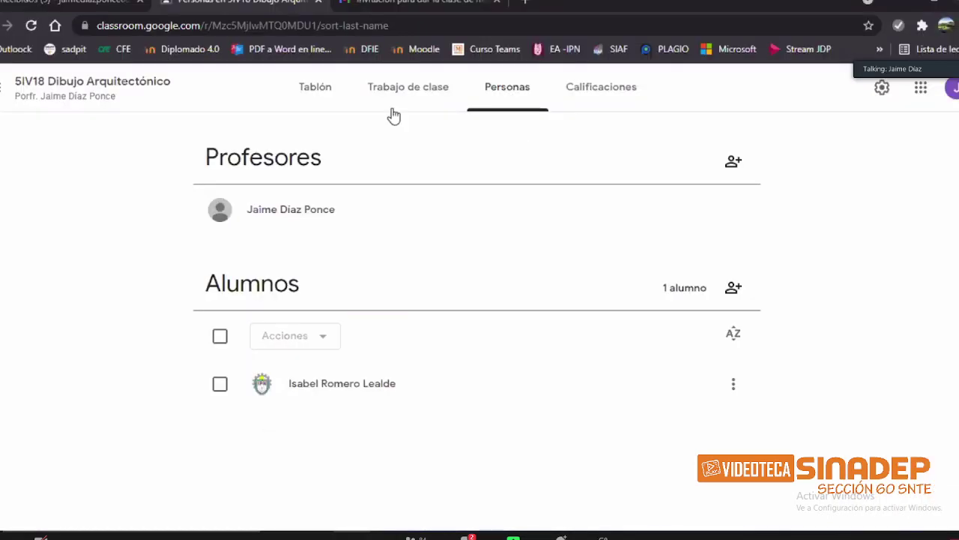
click(324, 88)
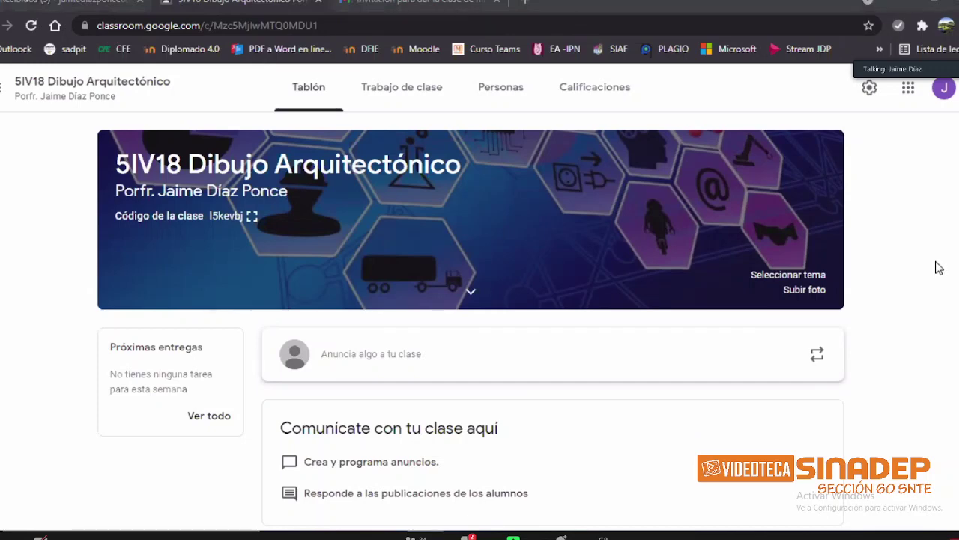
scroll(921, 353, down, 1)
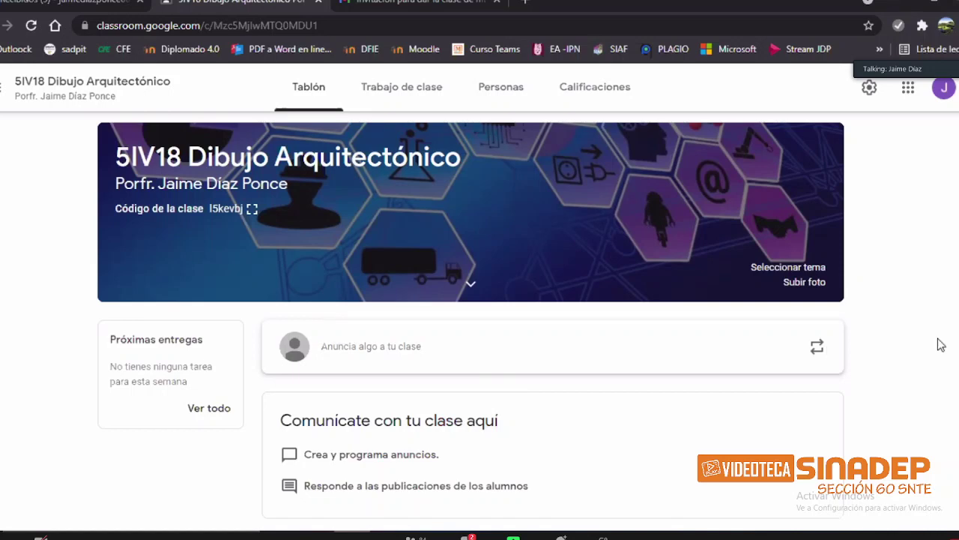
click(405, 353)
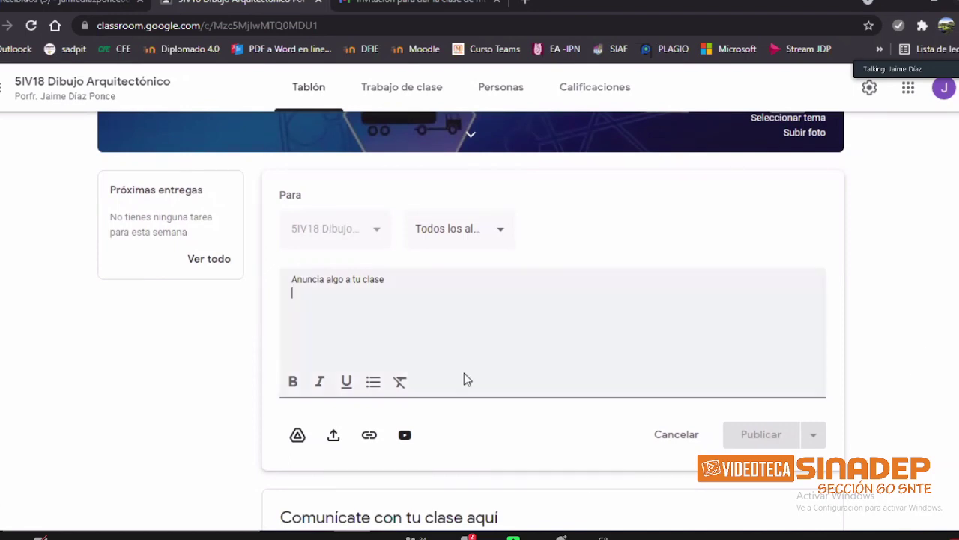
Step: Discard the announcement draft and reopen a fresh empty one for the 5IV18 class
key(Escape)
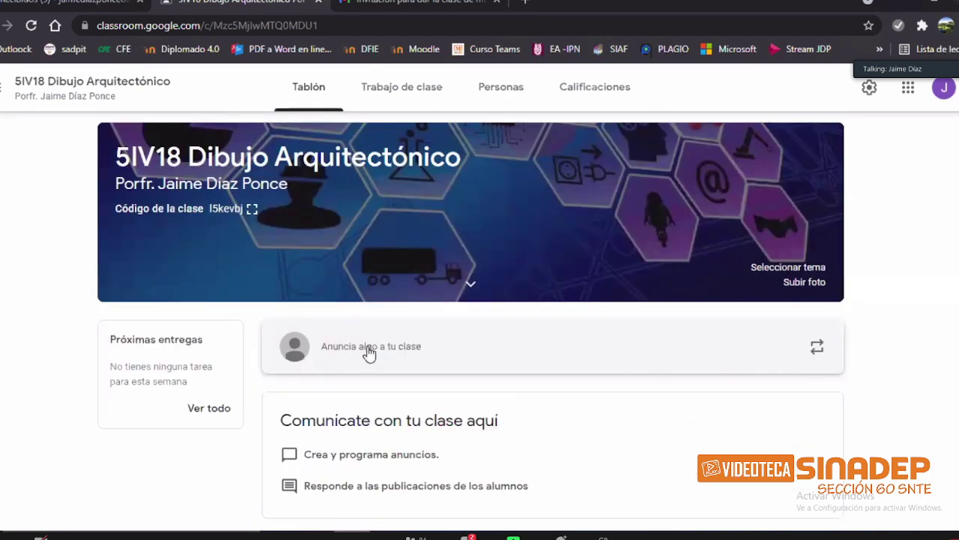
click(495, 347)
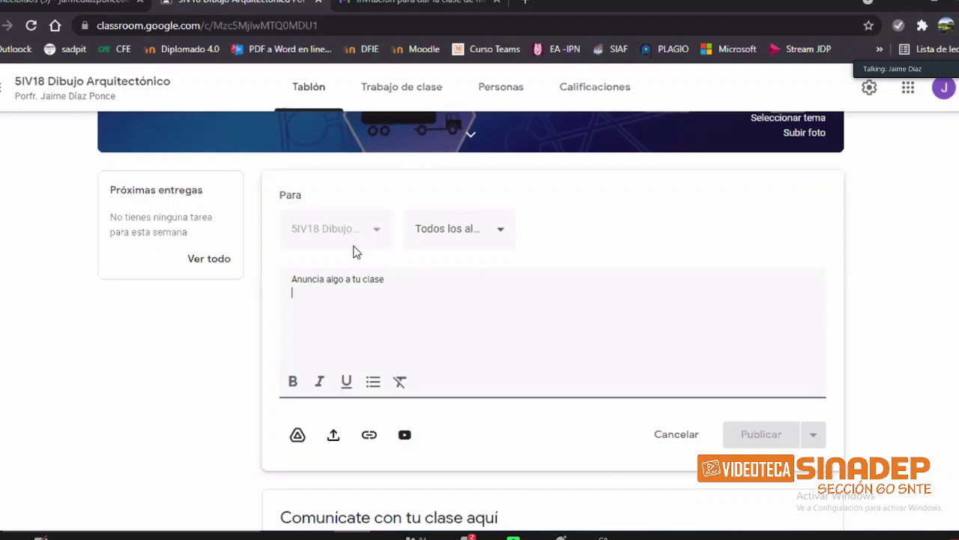
click(501, 232)
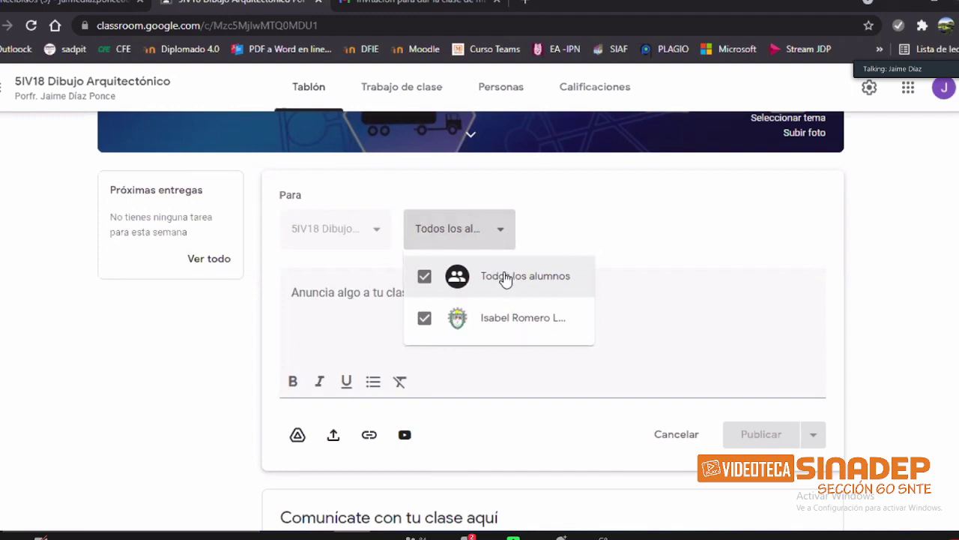
click(424, 283)
click(425, 283)
click(540, 281)
key(Escape)
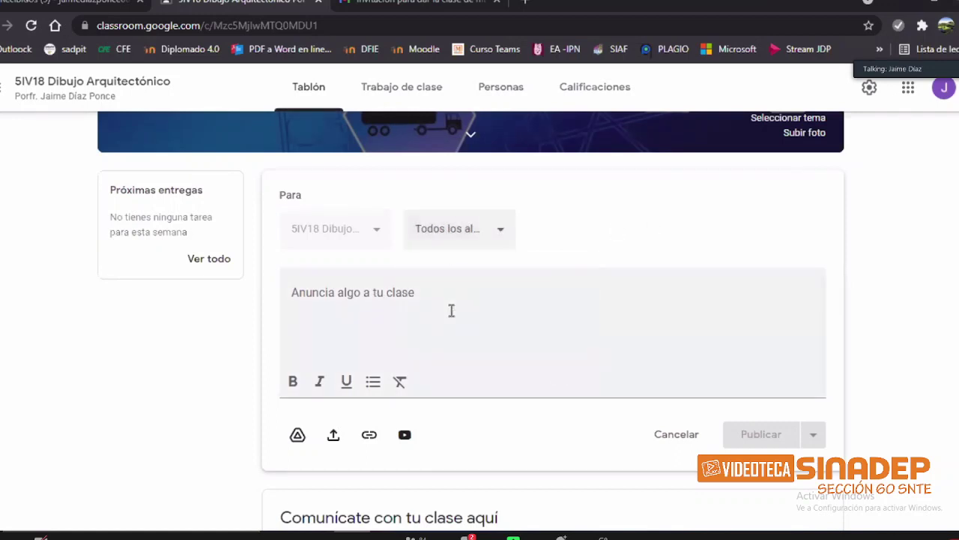
click(451, 310)
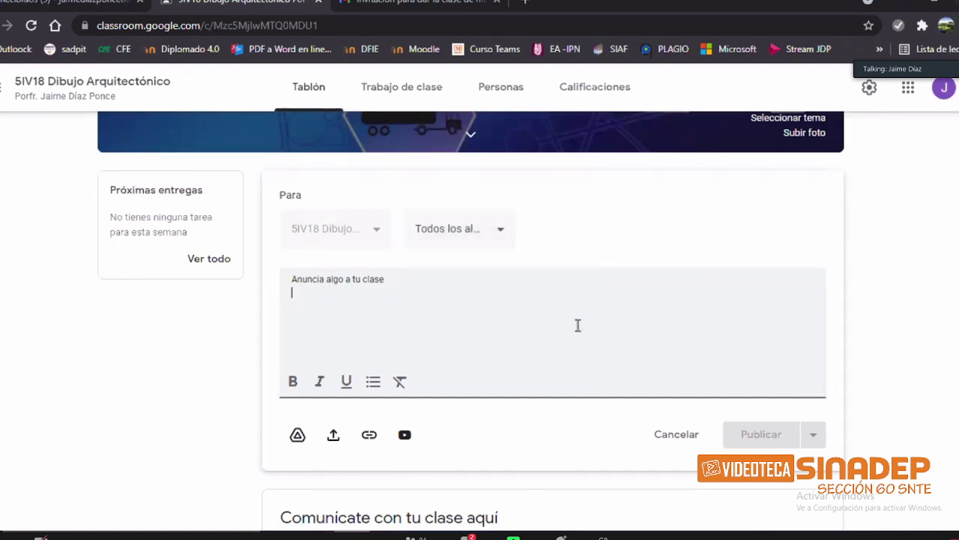
Step: Copy the 'Bienvenida' to 'Saludos.' welcome text from 'Avisos classroom' and return to Classroom
key(alt+Tab)
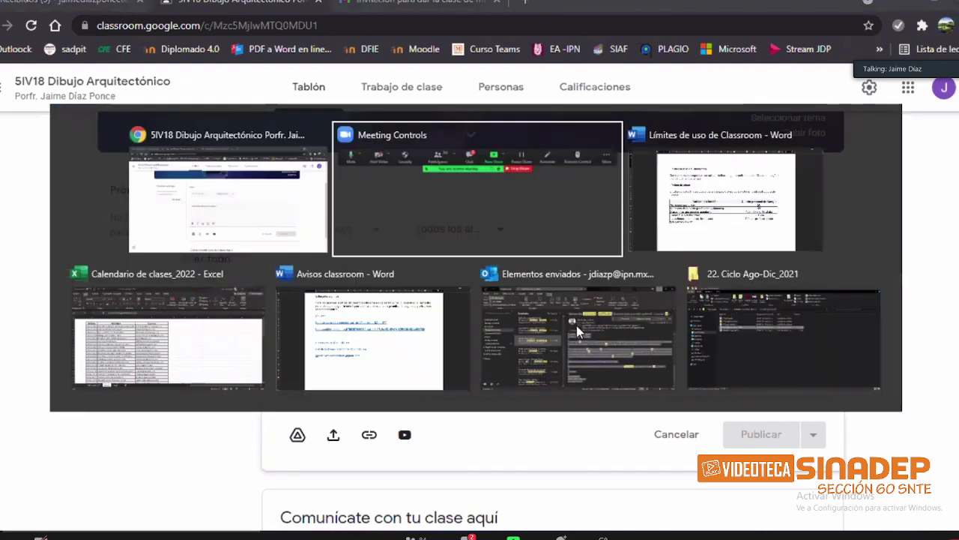
key(alt+Tab)
key(alt+Tab)
key(alt+Tab)
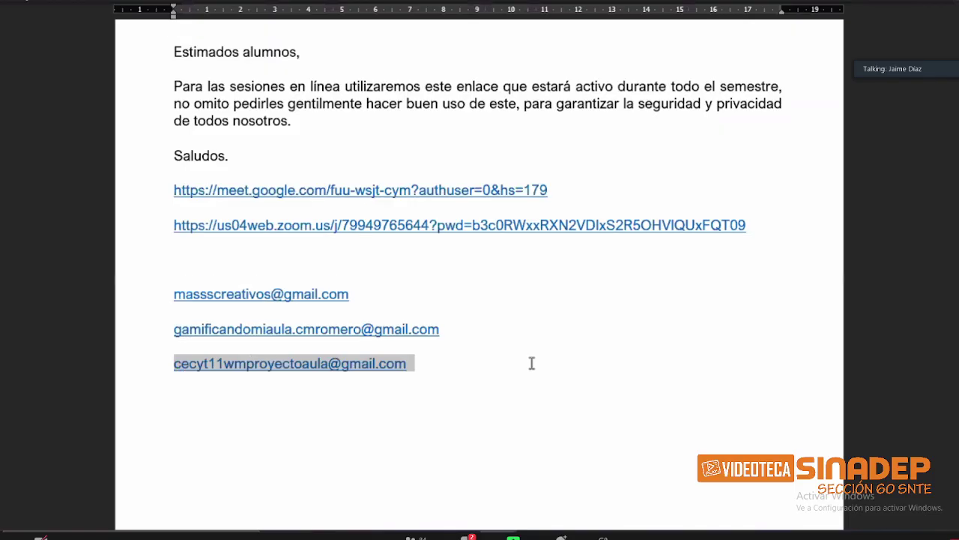
scroll(531, 364, up, 6)
scroll(199, 264, up, 5)
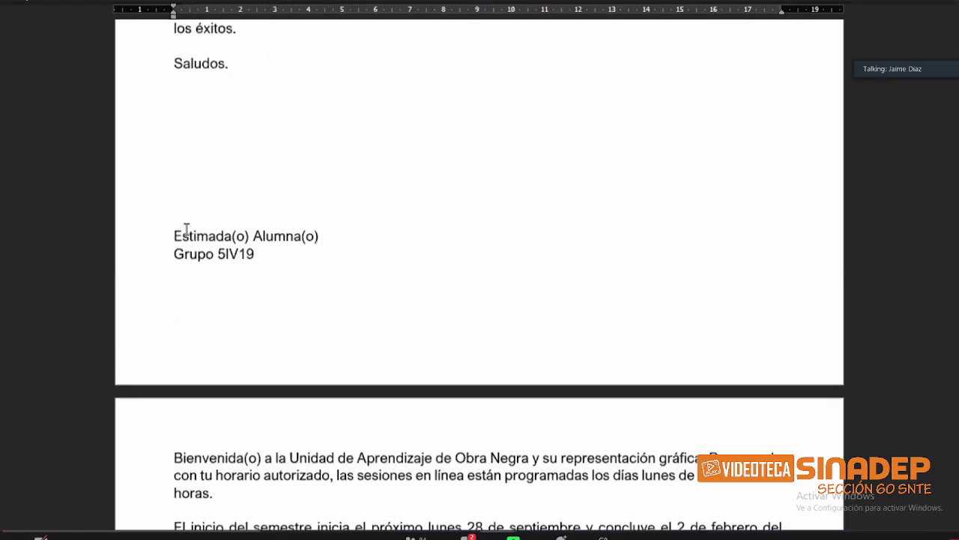
scroll(182, 218, down, 6)
shift+click(253, 395)
key(ctrl+c)
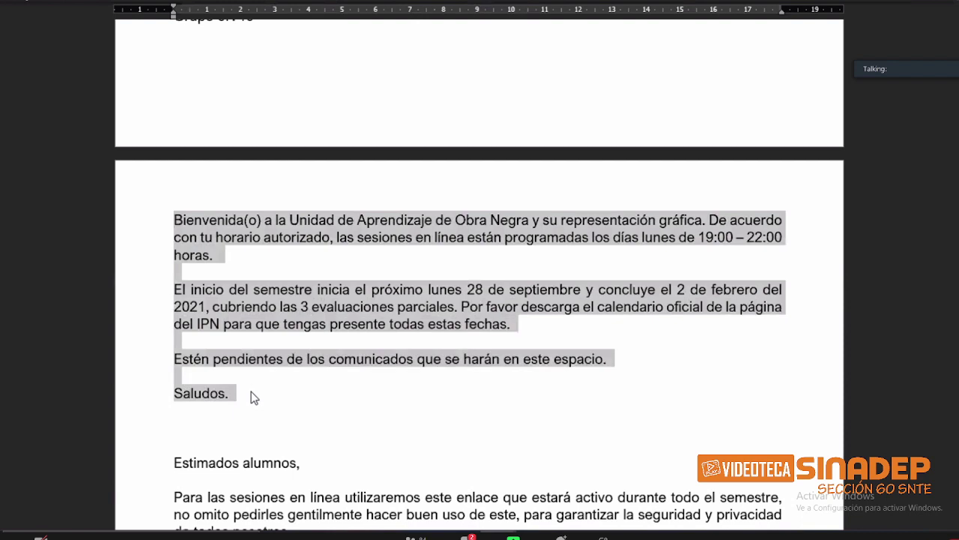
key(alt+Tab)
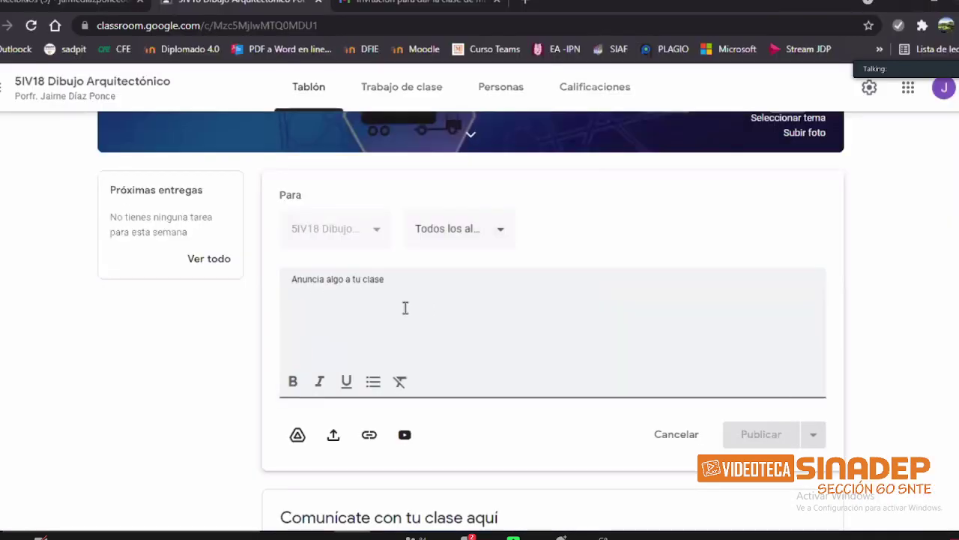
Step: Paste the welcome message and move the schedule sentence into its own paragraph after the opening line
key(ctrl+v)
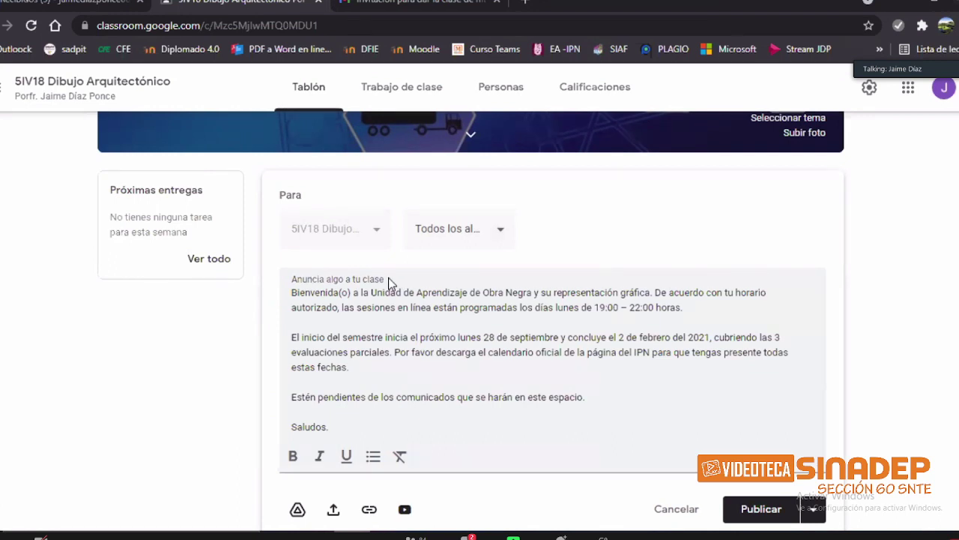
click(677, 335)
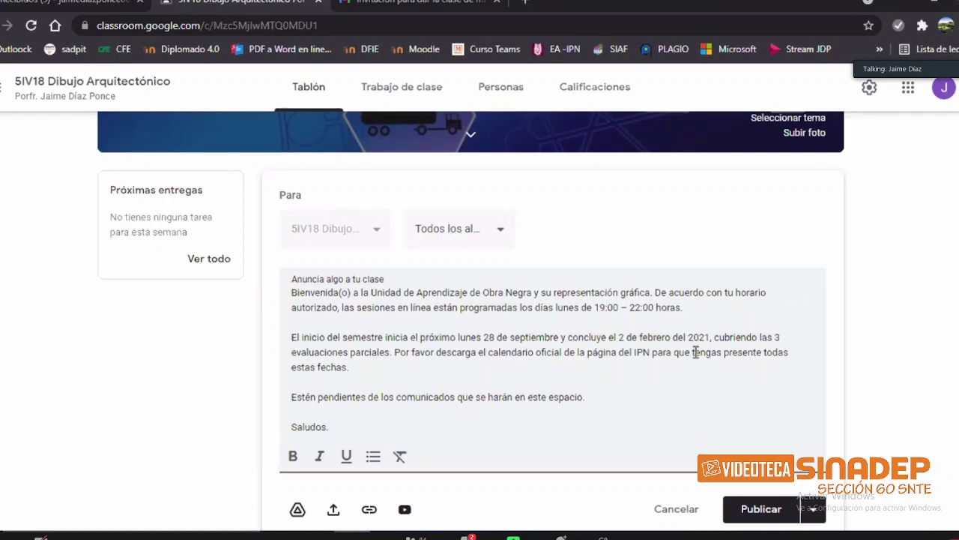
key(Return)
key(Return)
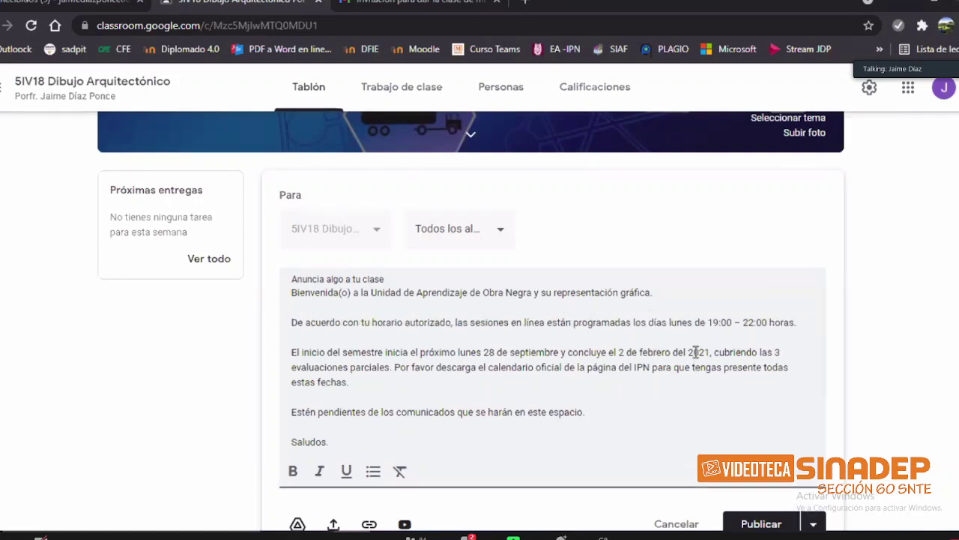
key(Down)
scroll(450, 367, down, 1)
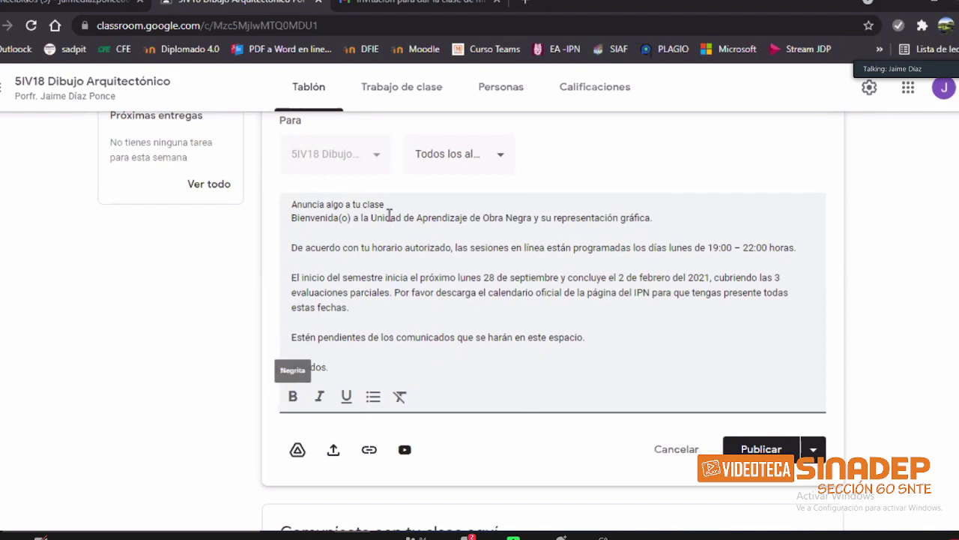
Step: Make the opening welcome sentence bold and italicize 'lunes 28 de septiembre'
drag(291, 217, 655, 217)
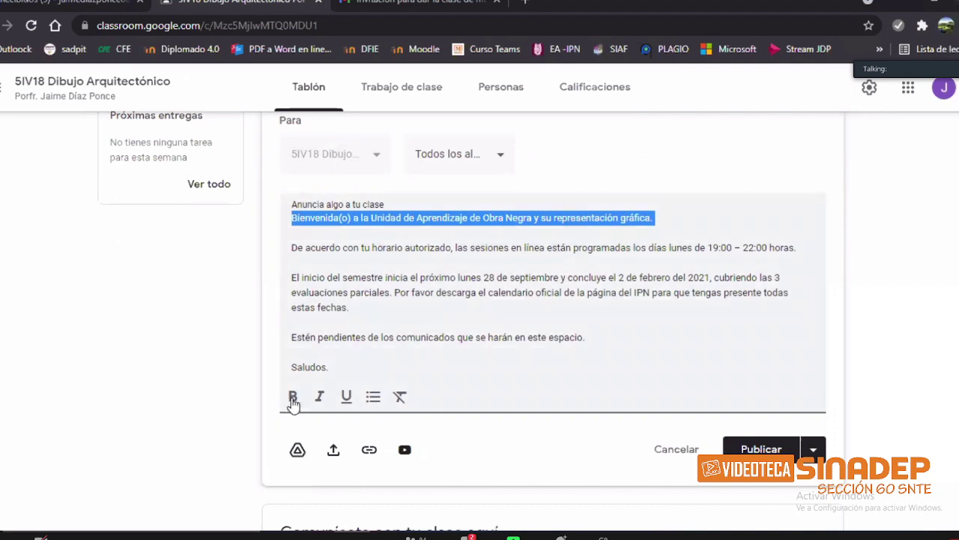
key(ctrl+b)
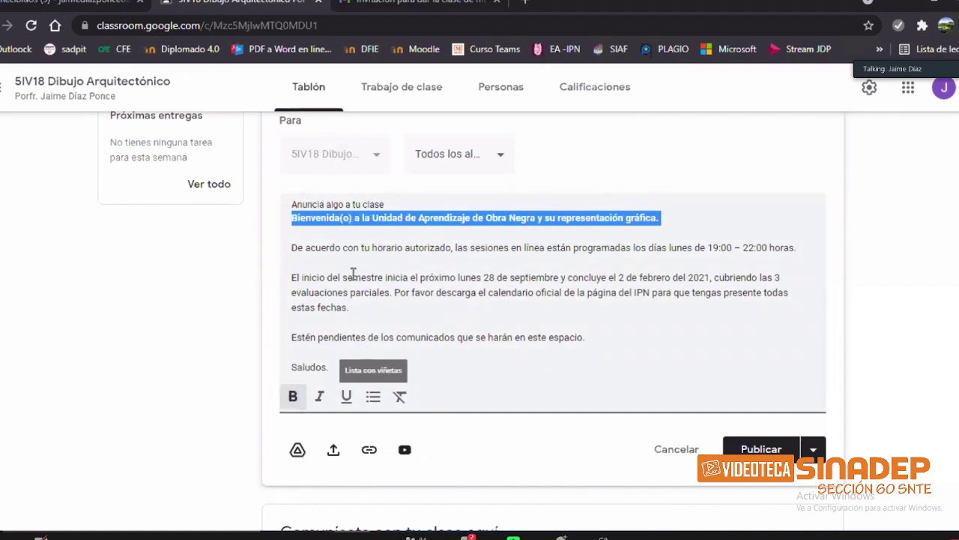
drag(458, 277, 559, 279)
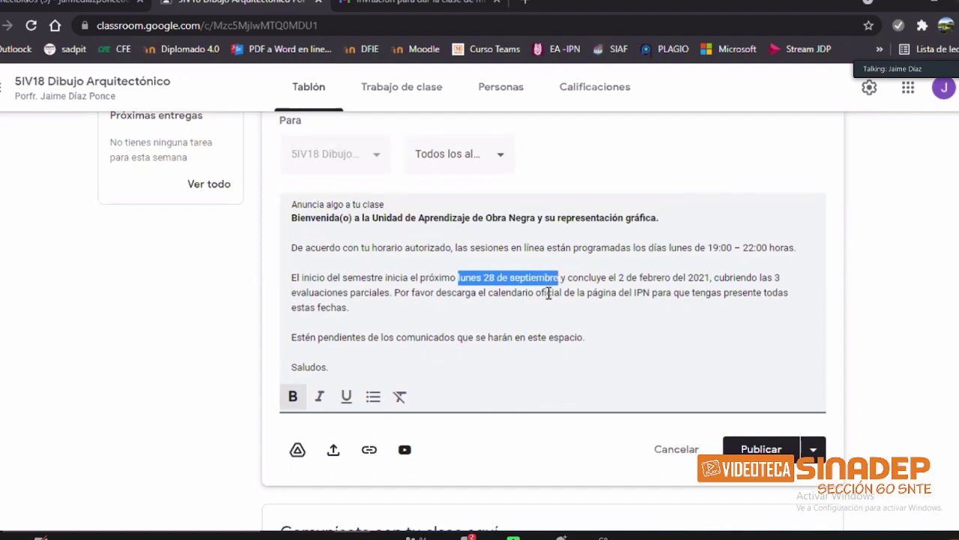
click(319, 395)
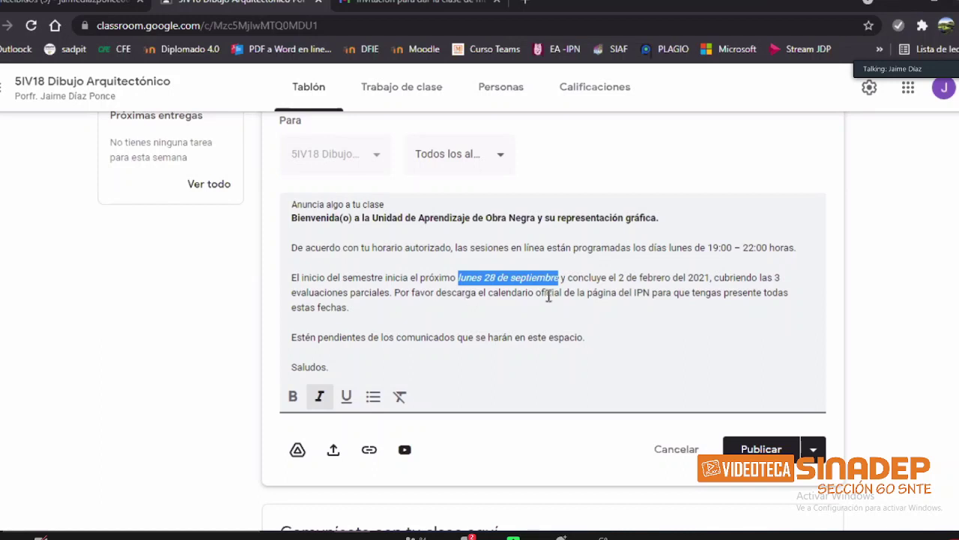
Step: Underline 'calendario oficial' and add a blank line after the paragraph ending 'estas fechas.'
drag(488, 292, 562, 293)
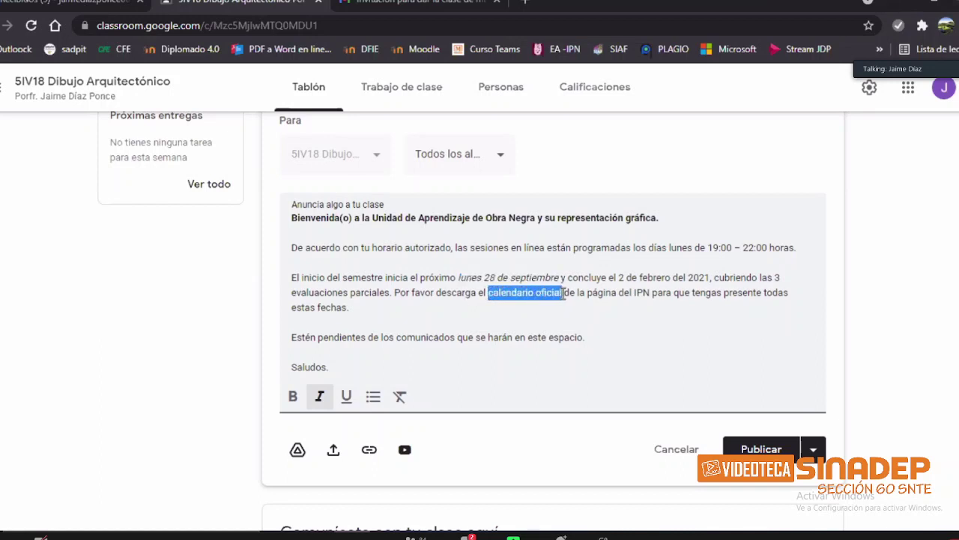
click(346, 395)
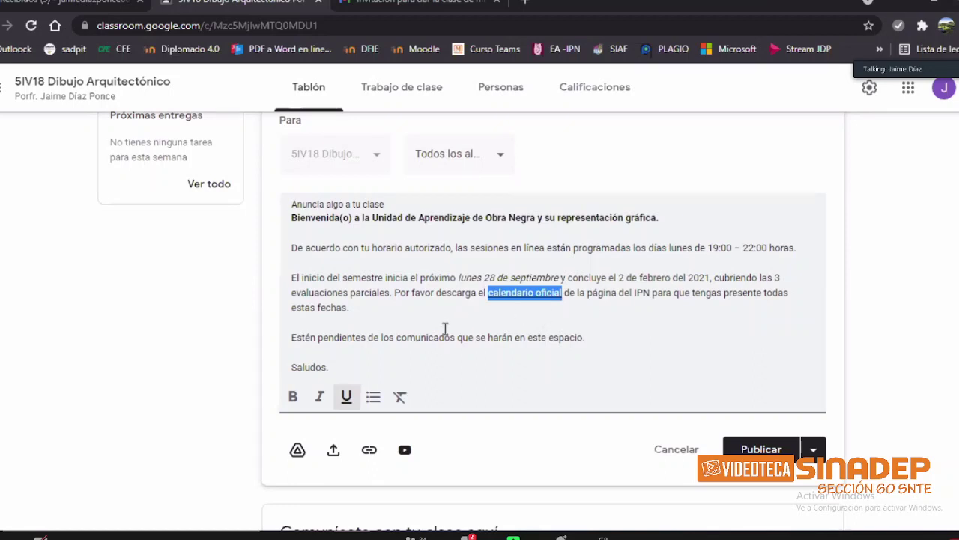
click(525, 341)
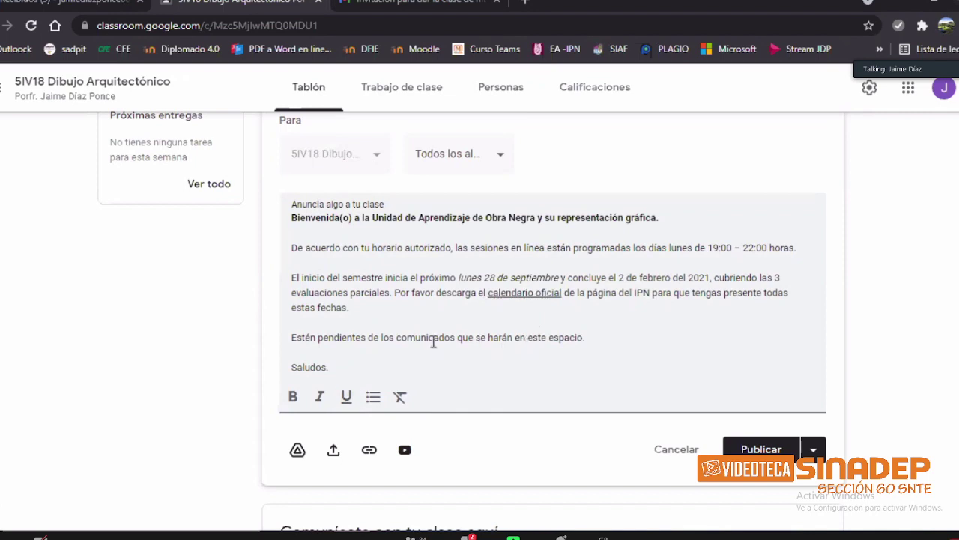
click(411, 325)
key(Return)
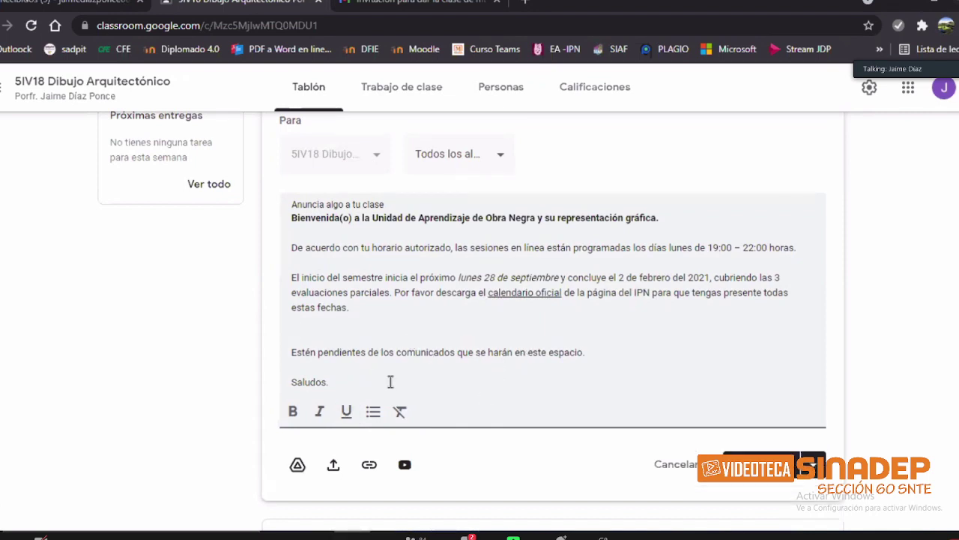
click(380, 419)
text(dasd)
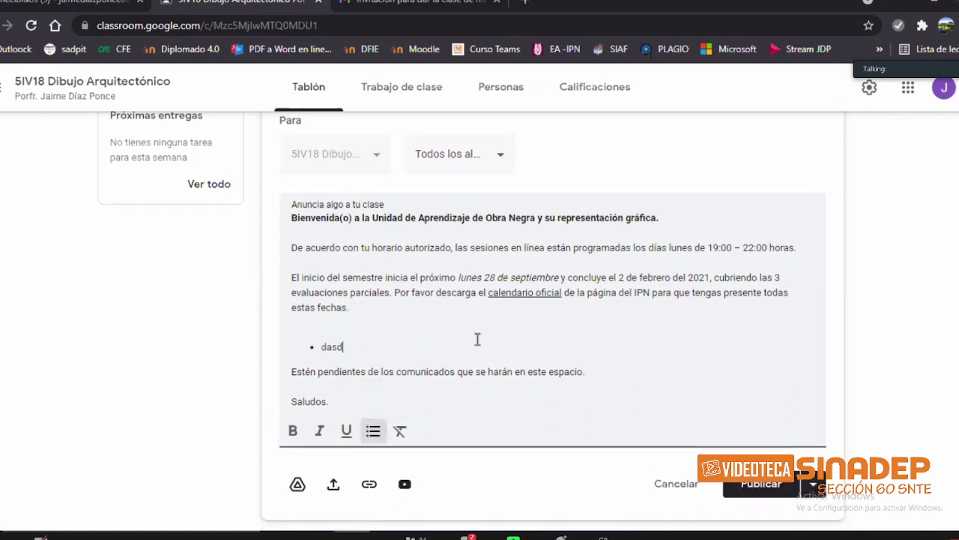
key(Return)
text(asdasd)
key(Return)
key(BackSpace)
key(BackSpace)
key(BackSpace)
key(BackSpace)
key(BackSpace)
key(BackSpace)
key(BackSpace)
key(BackSpace)
key(BackSpace)
key(BackSpace)
key(BackSpace)
key(BackSpace)
key(BackSpace)
key(BackSpace)
key(BackSpace)
key(BackSpace)
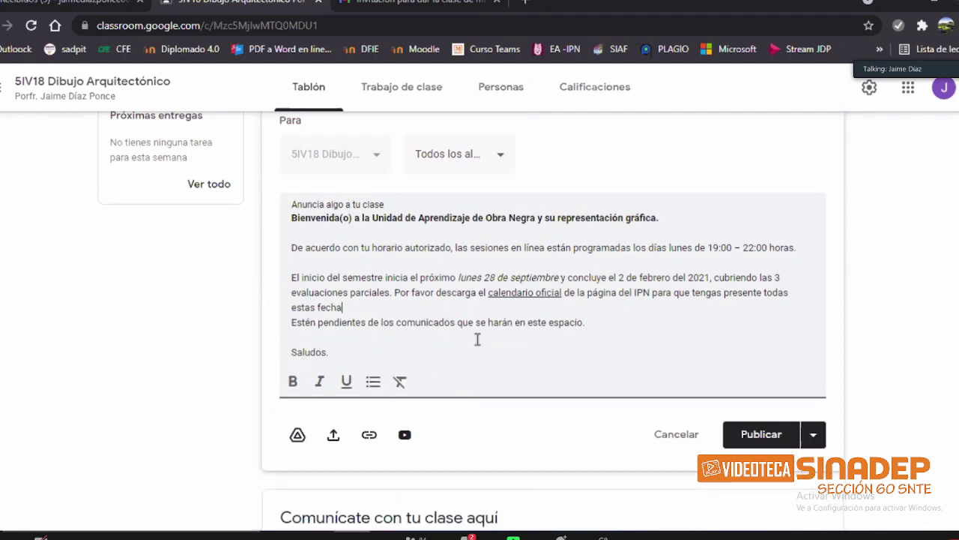
text(s.)
key(Return)
key(Return)
key(ctrl+shift+8)
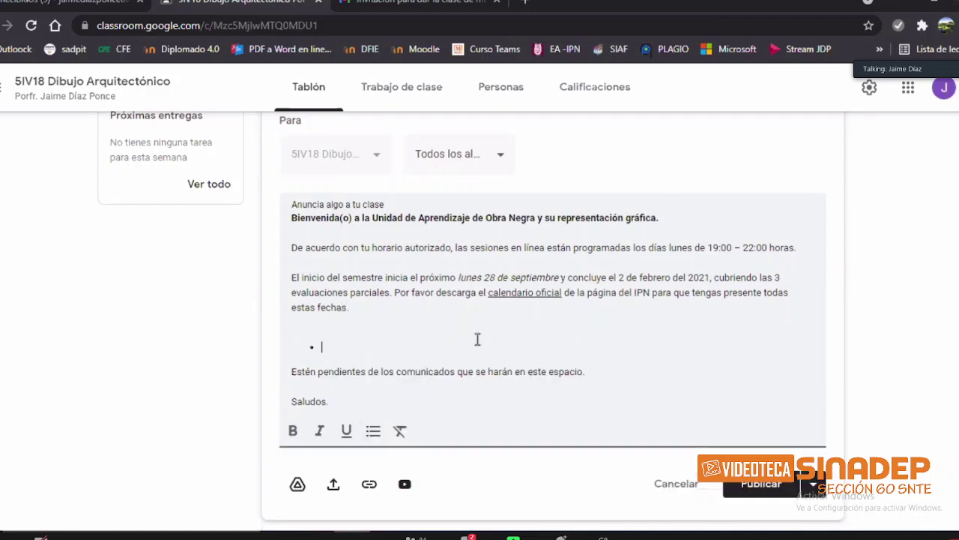
key(BackSpace)
key(BackSpace)
key(BackSpace)
key(Return)
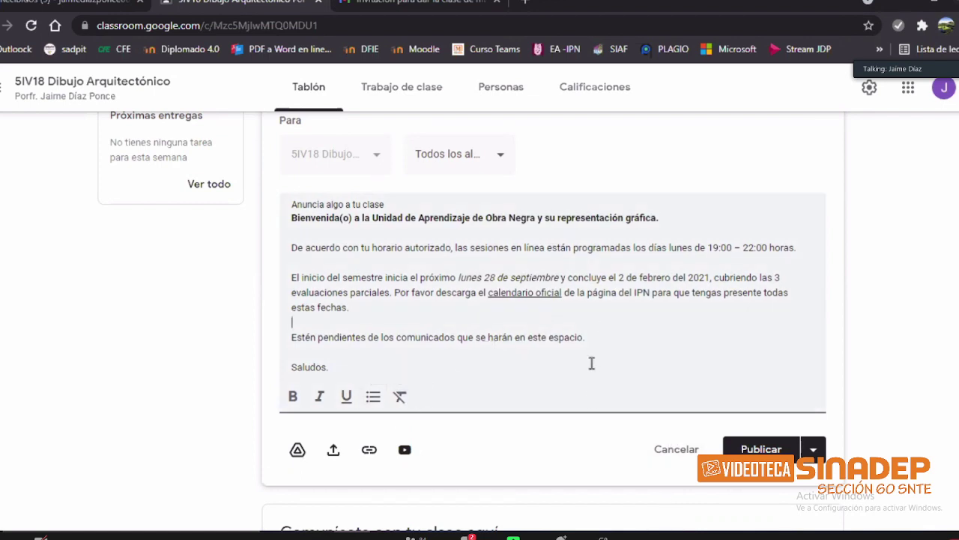
drag(338, 368, 292, 233)
key(ctrl+a)
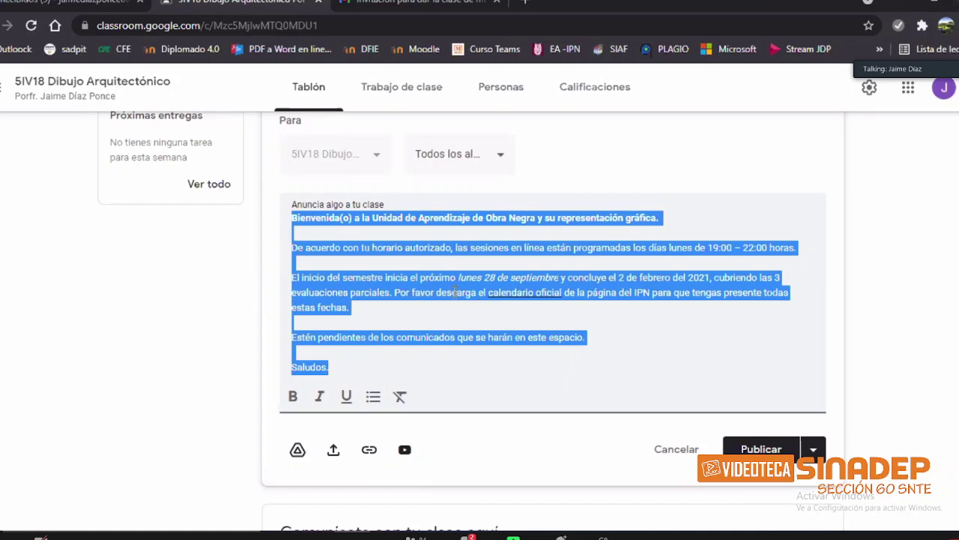
scroll(454, 292, down, 1)
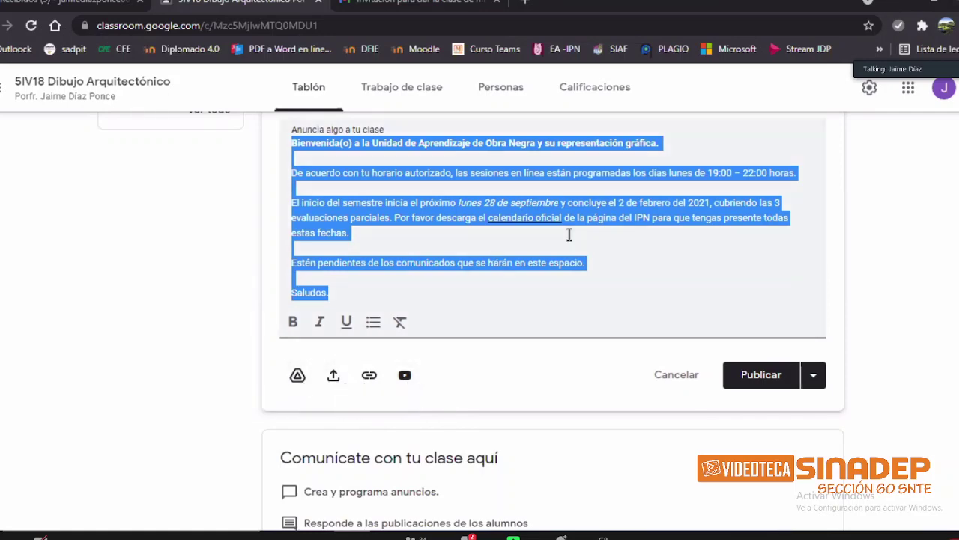
scroll(570, 237, up, 3)
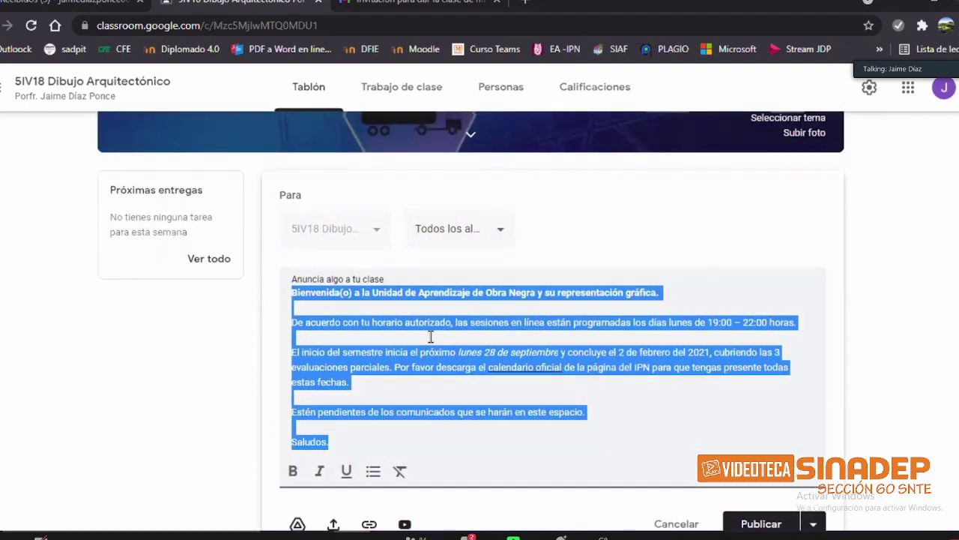
scroll(443, 341, down, 1)
click(470, 339)
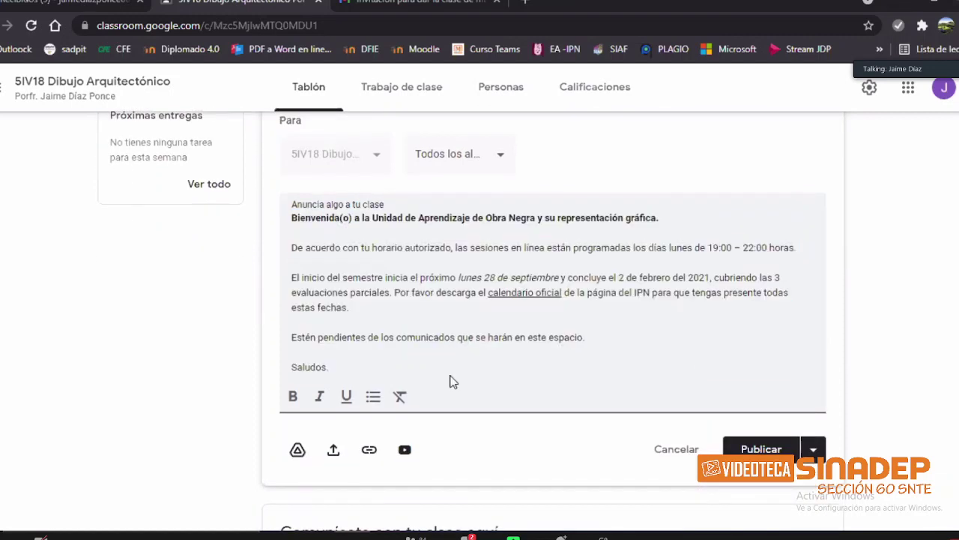
scroll(488, 405, down, 1)
scroll(352, 412, down, 1)
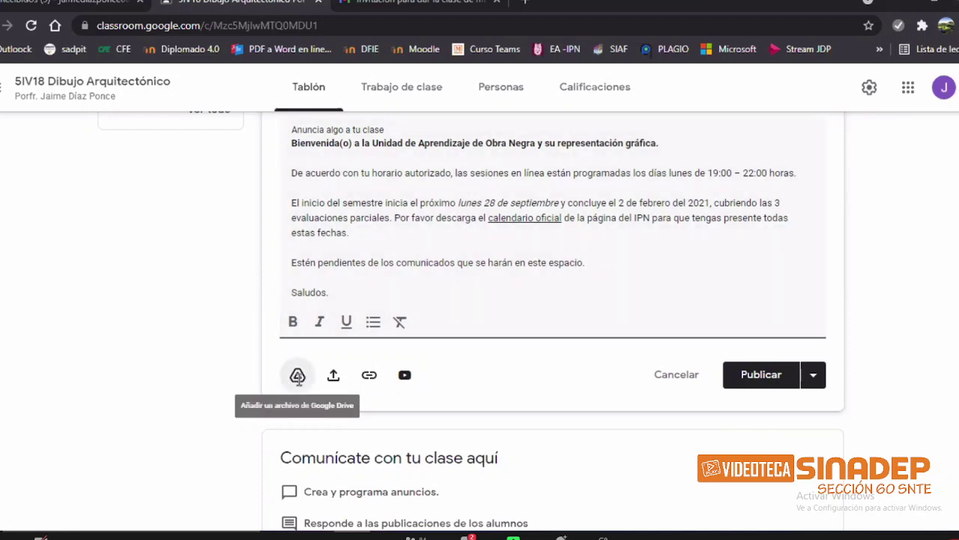
click(465, 262)
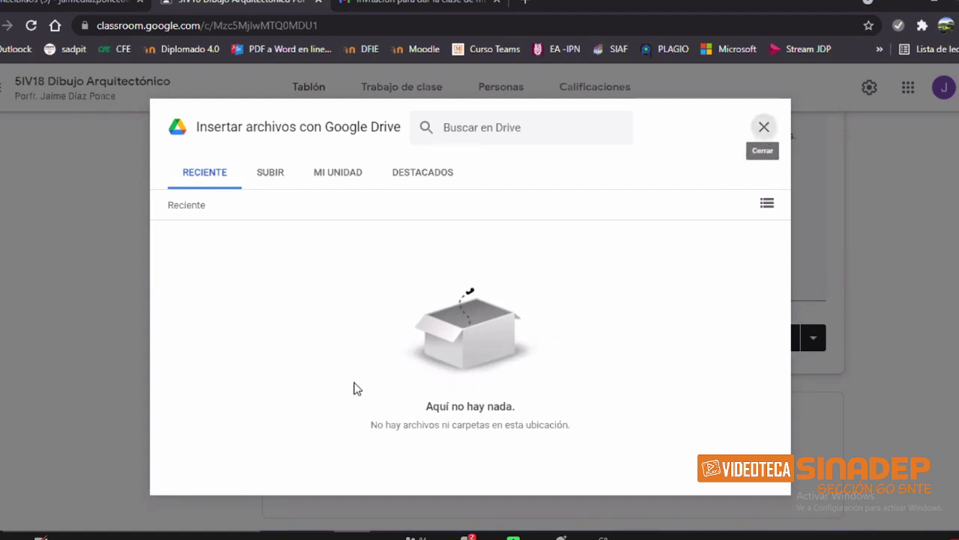
key(Escape)
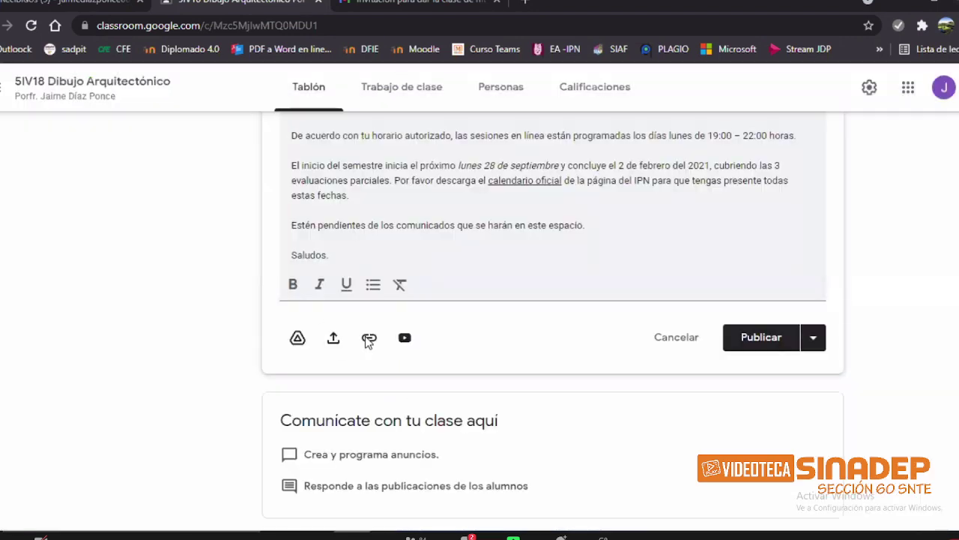
click(335, 344)
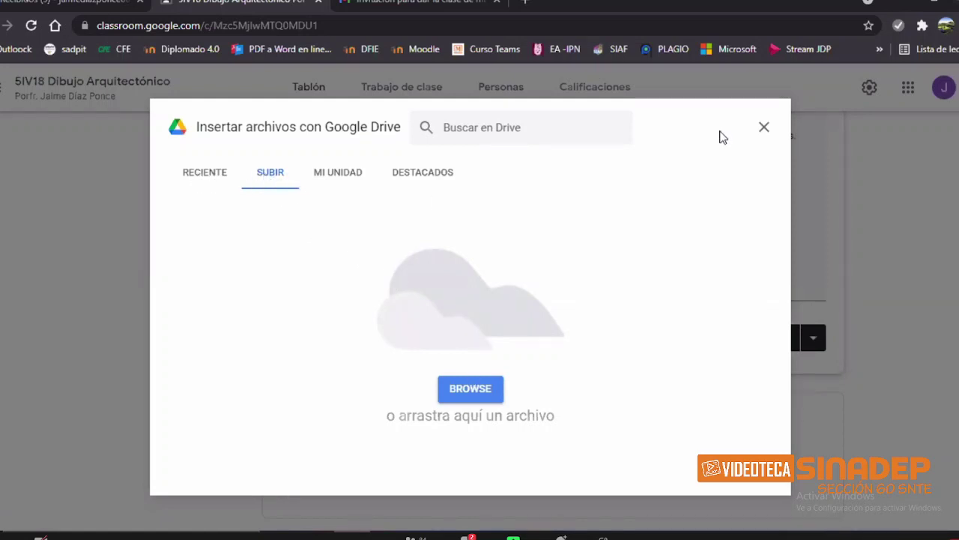
click(337, 176)
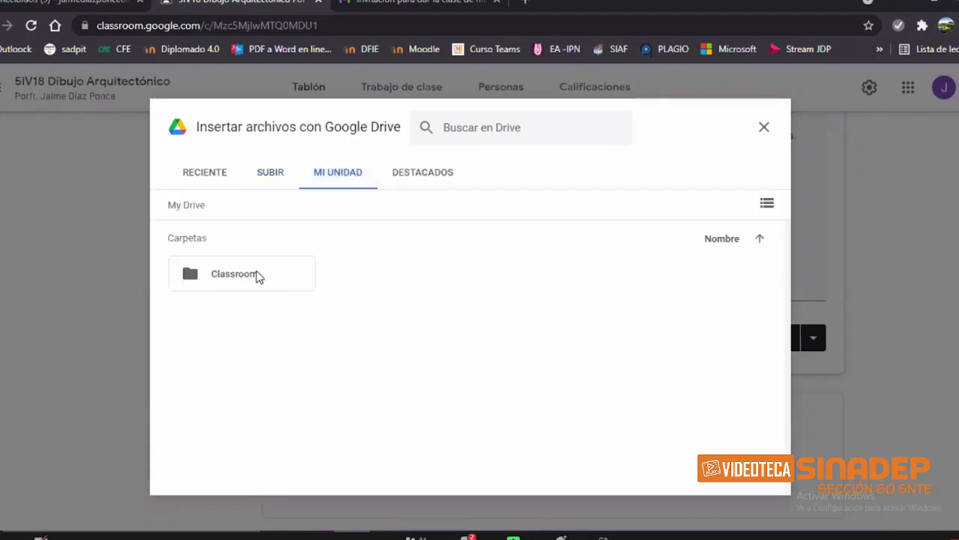
click(426, 178)
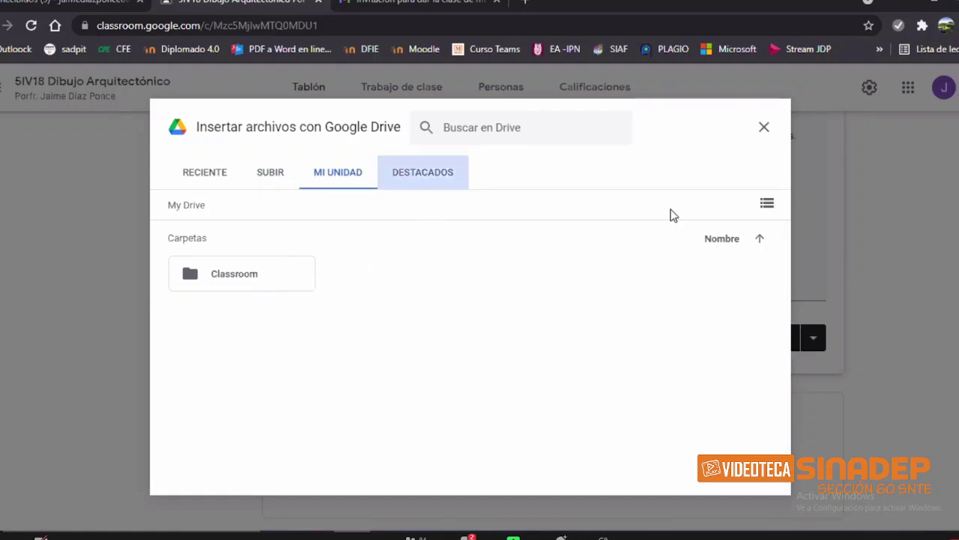
click(762, 129)
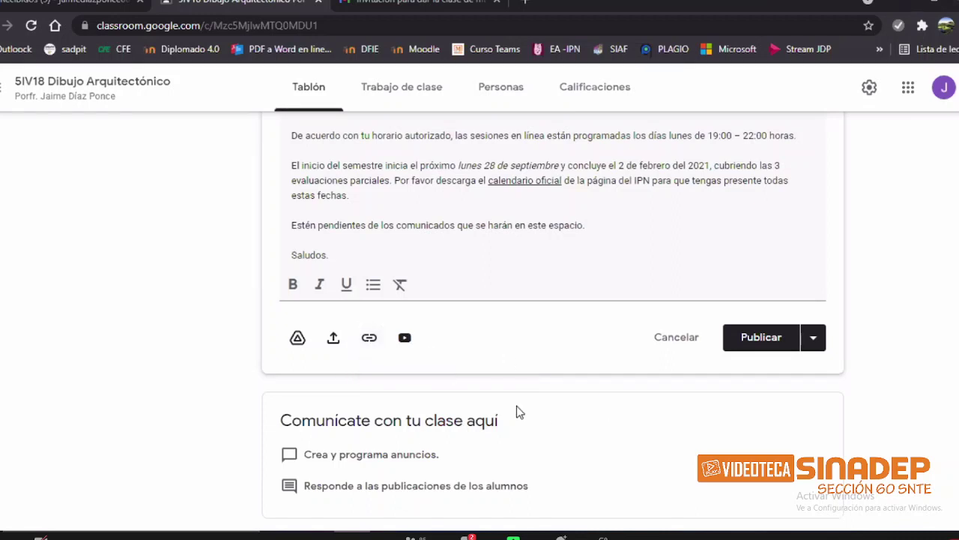
click(411, 338)
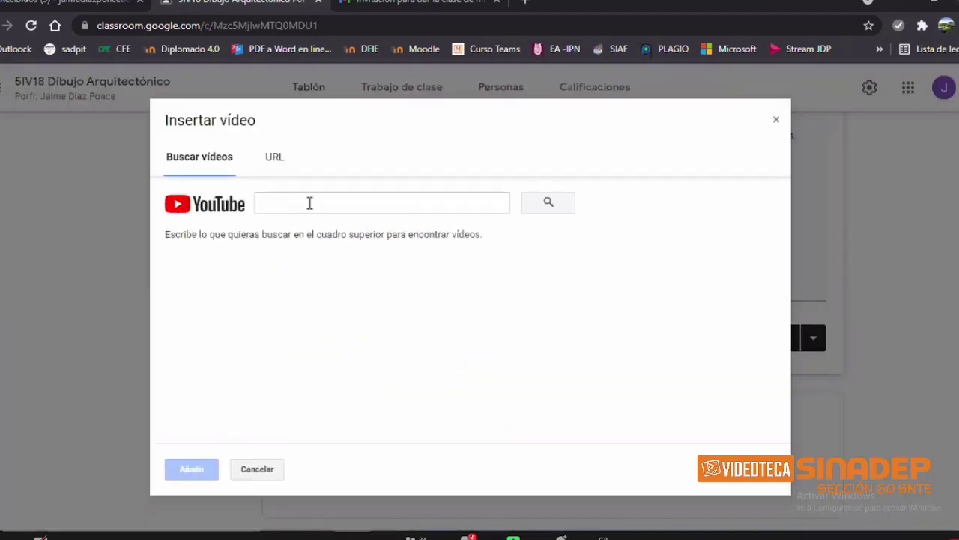
click(307, 203)
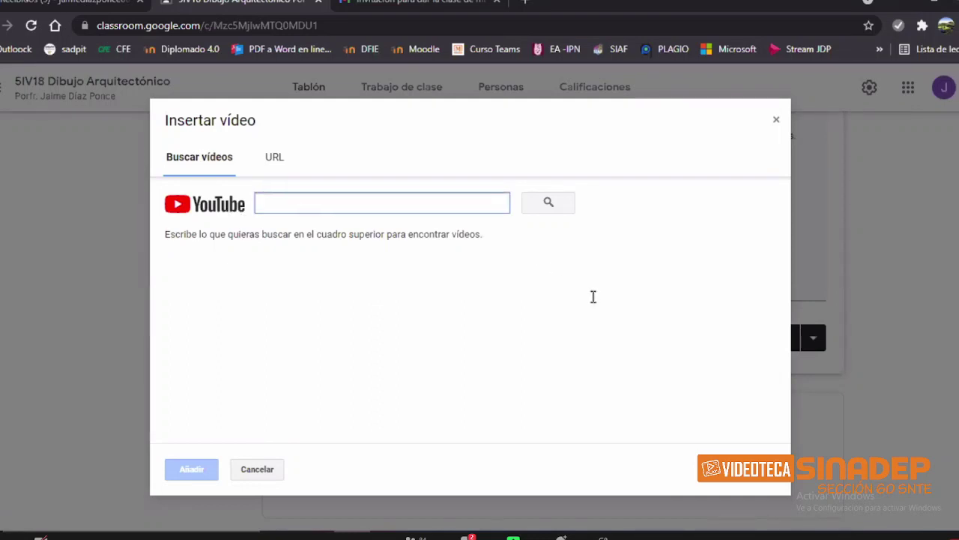
key(Escape)
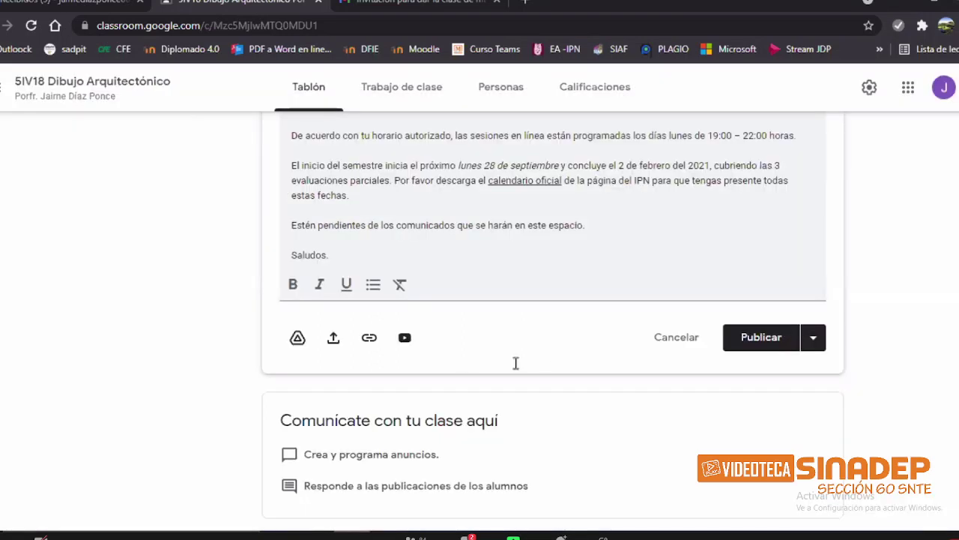
scroll(759, 359, up, 2)
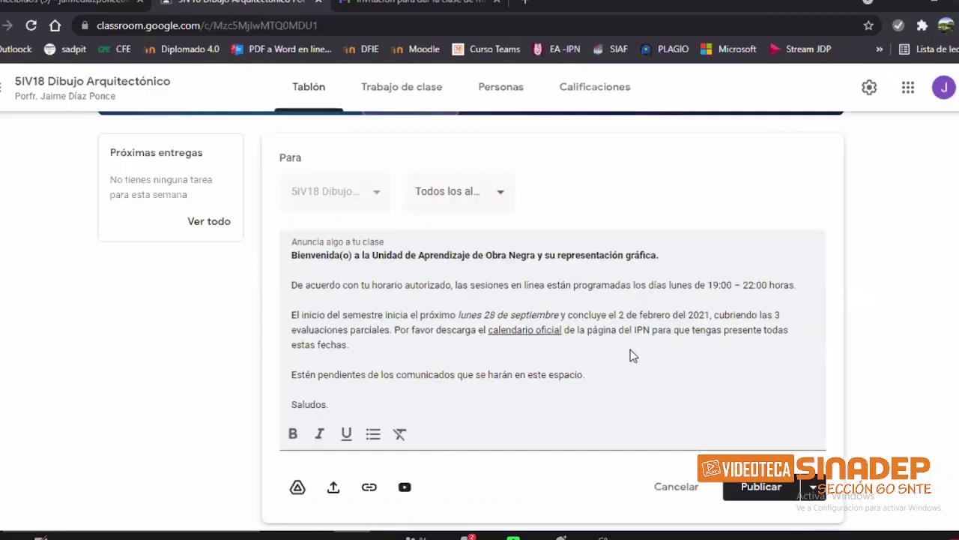
scroll(630, 349, up, 2)
scroll(628, 204, up, 1)
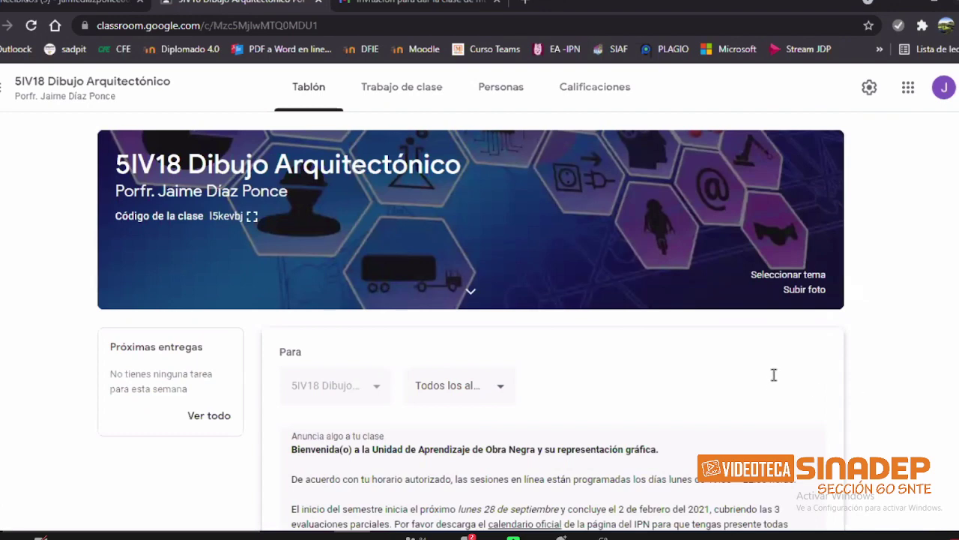
scroll(627, 262, down, 2)
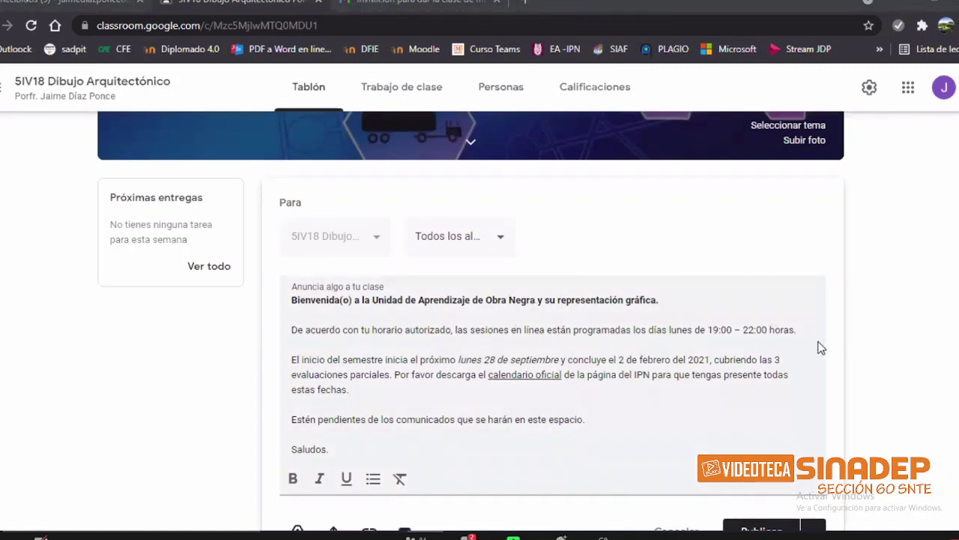
scroll(810, 374, down, 1)
scroll(765, 441, down, 1)
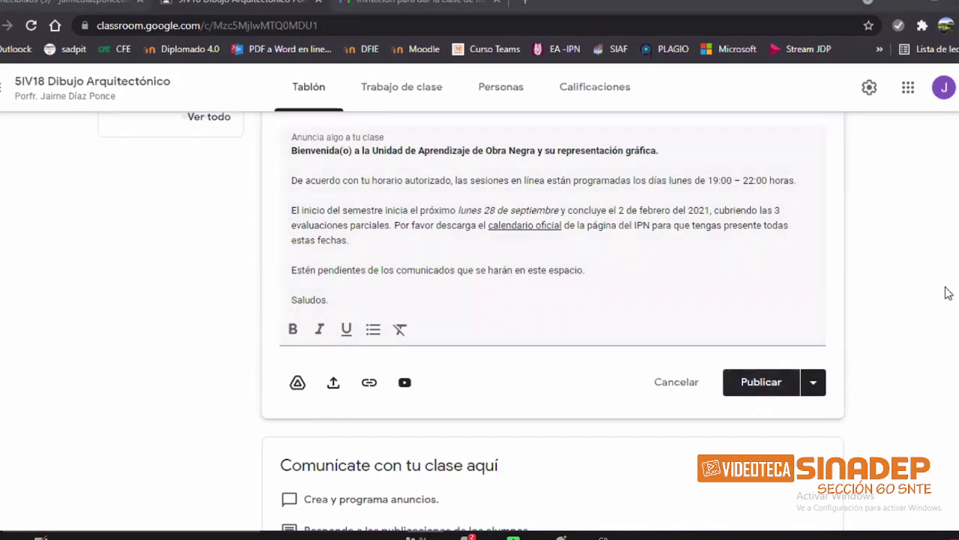
scroll(377, 409, up, 2)
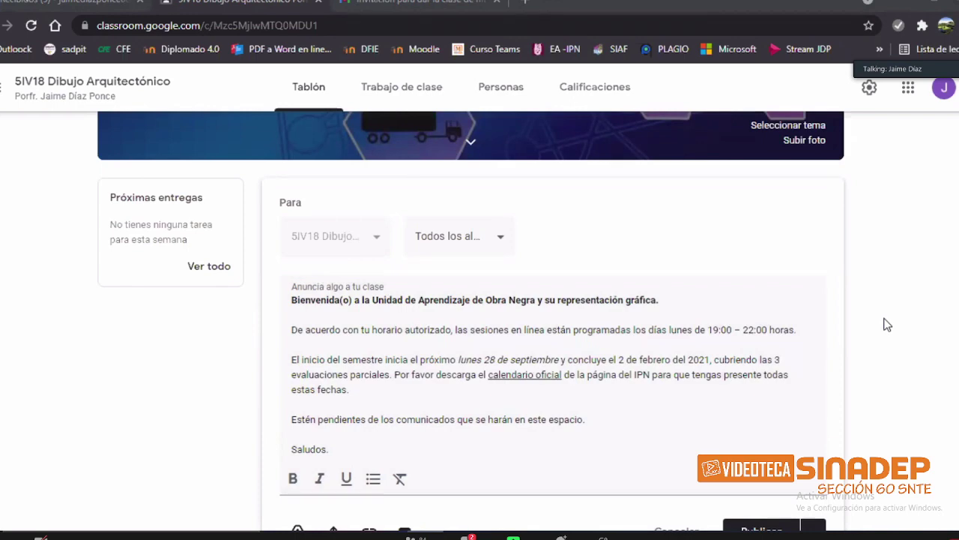
scroll(878, 360, down, 2)
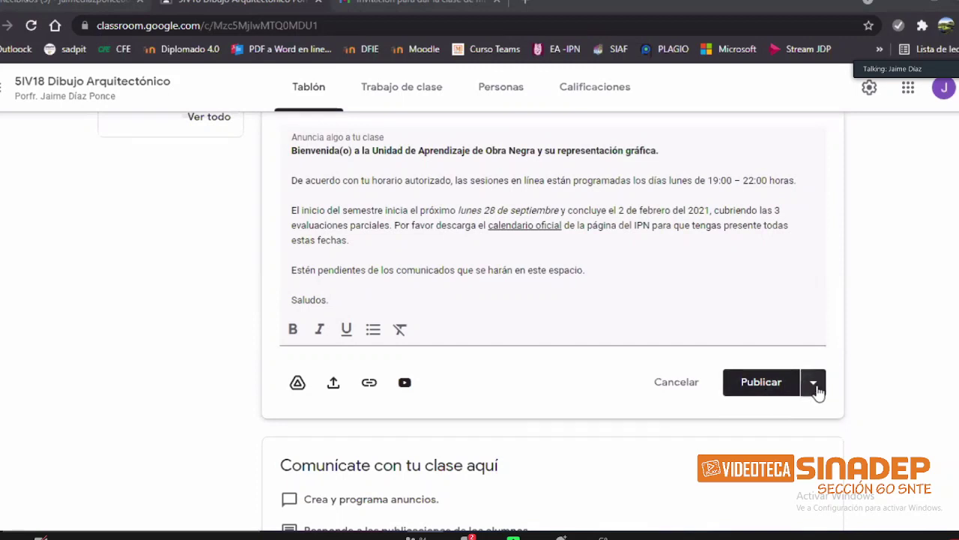
Step: Save the welcome announcement as a draft using Guardar borrador from the Publicar options
click(815, 386)
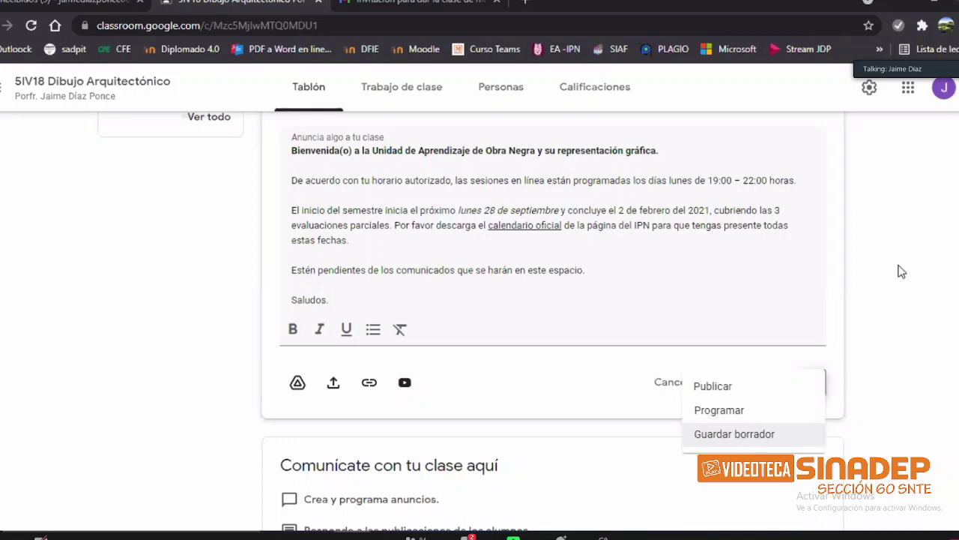
click(820, 385)
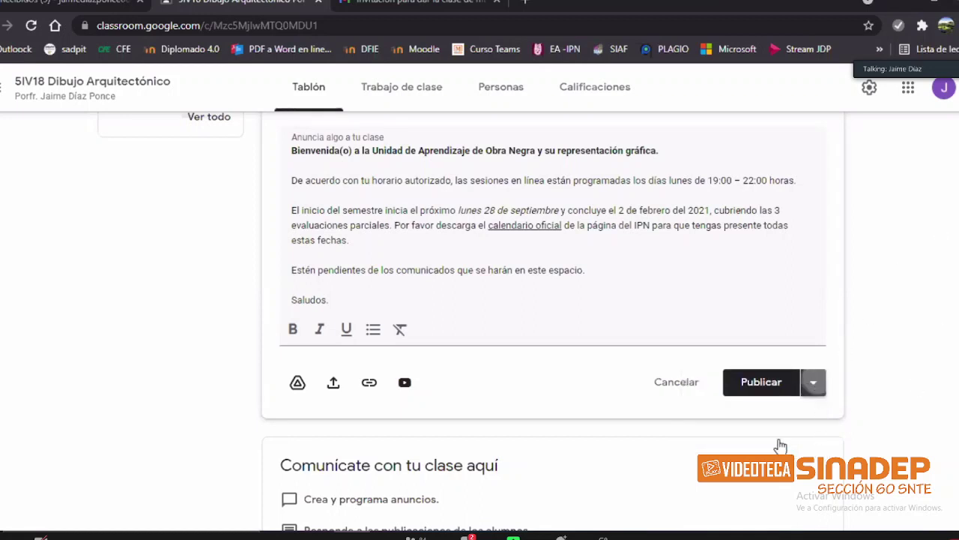
key(Return)
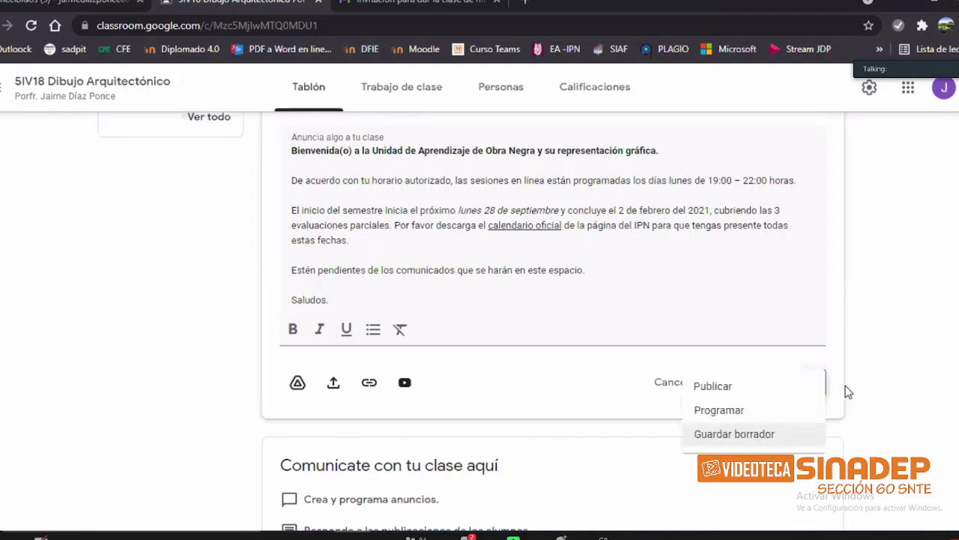
key(Return)
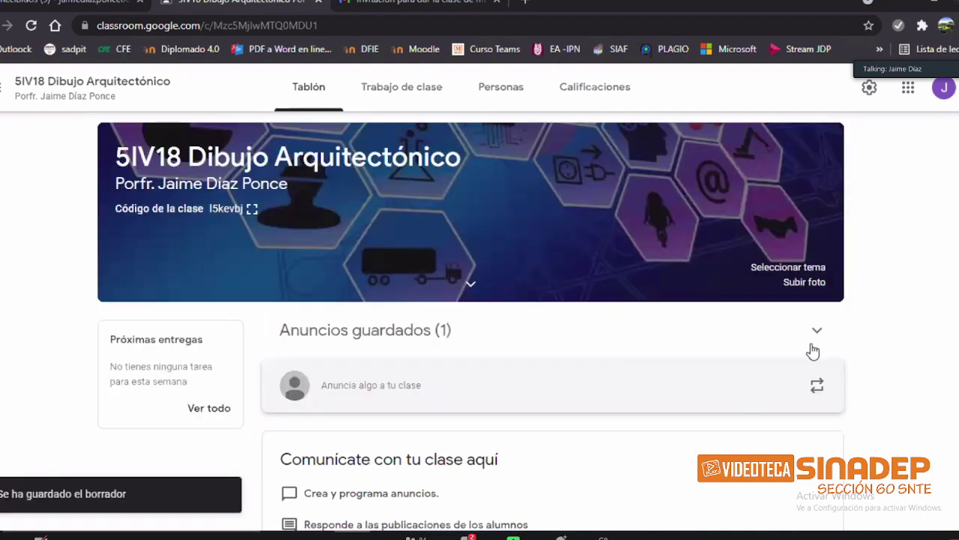
scroll(822, 295, down, 1)
Step: Expand Anuncios guardados and open the Bienvenida(o) draft in the Anuncio editor
click(819, 292)
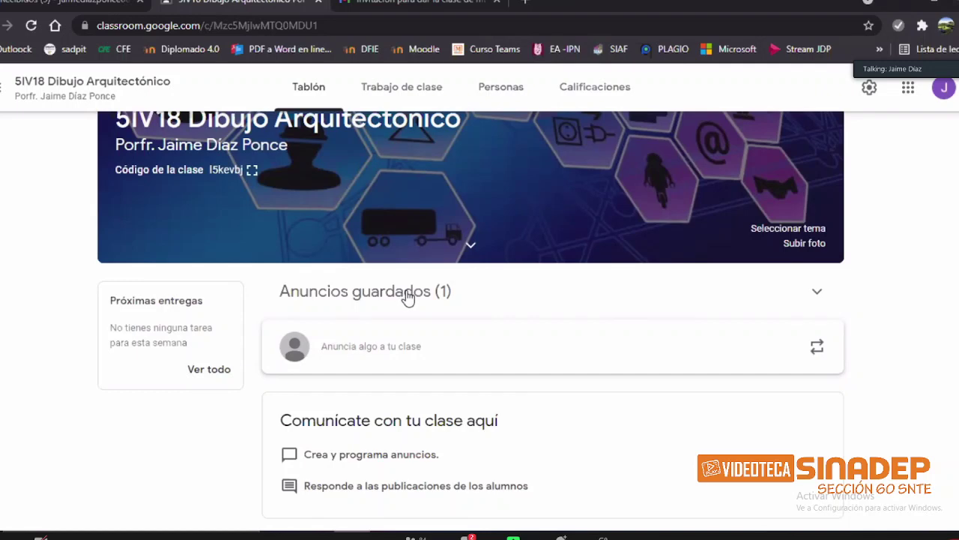
click(407, 296)
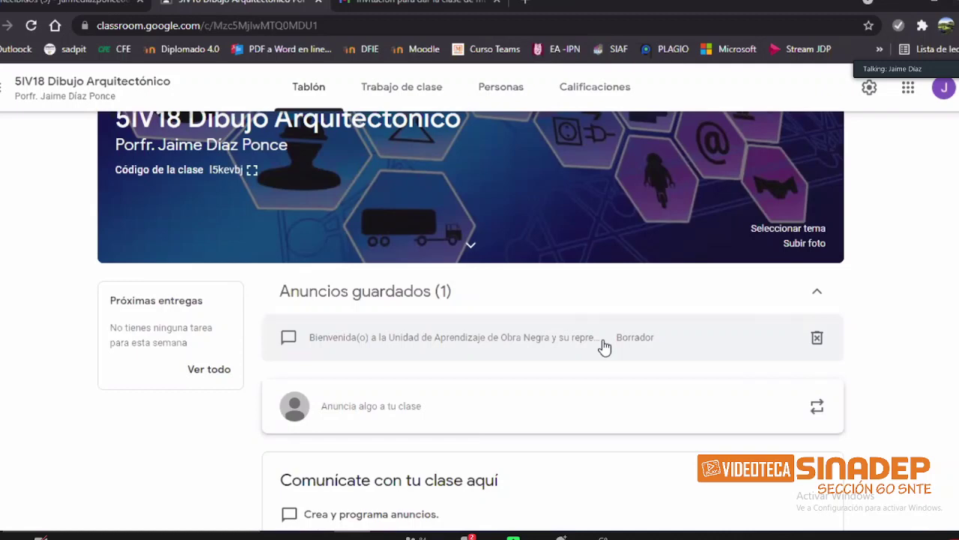
click(604, 346)
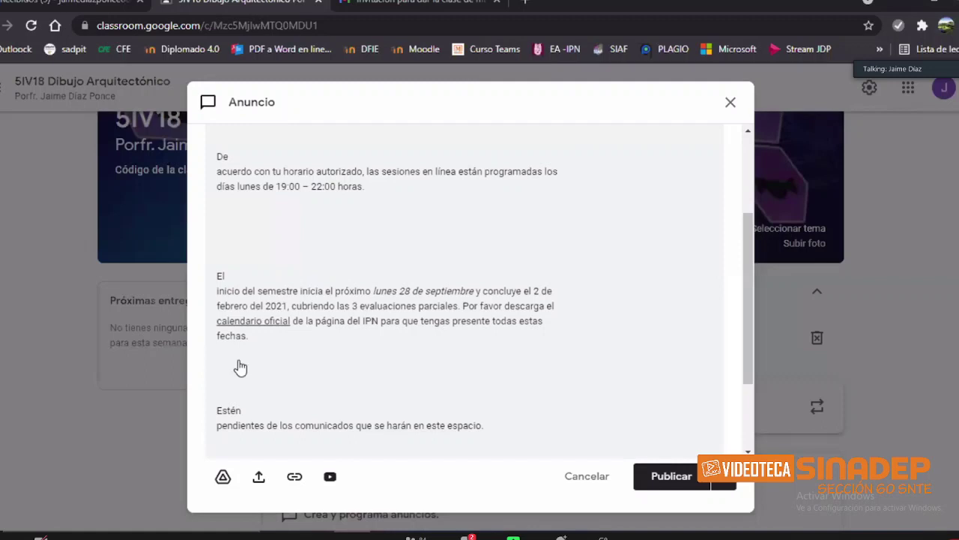
Step: Publish the welcome draft to the class Tablón and confirm the prompt
scroll(228, 414, up, 3)
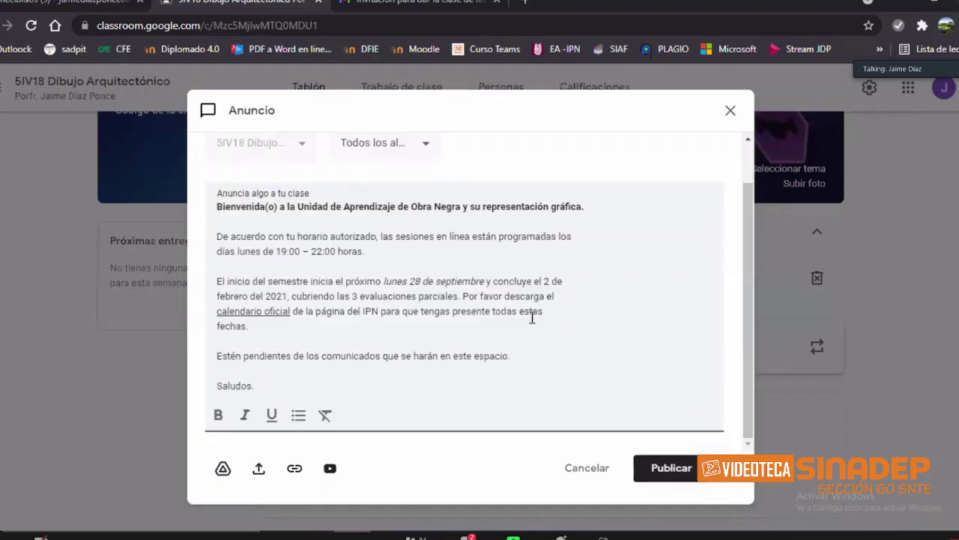
key(ctrl+Return)
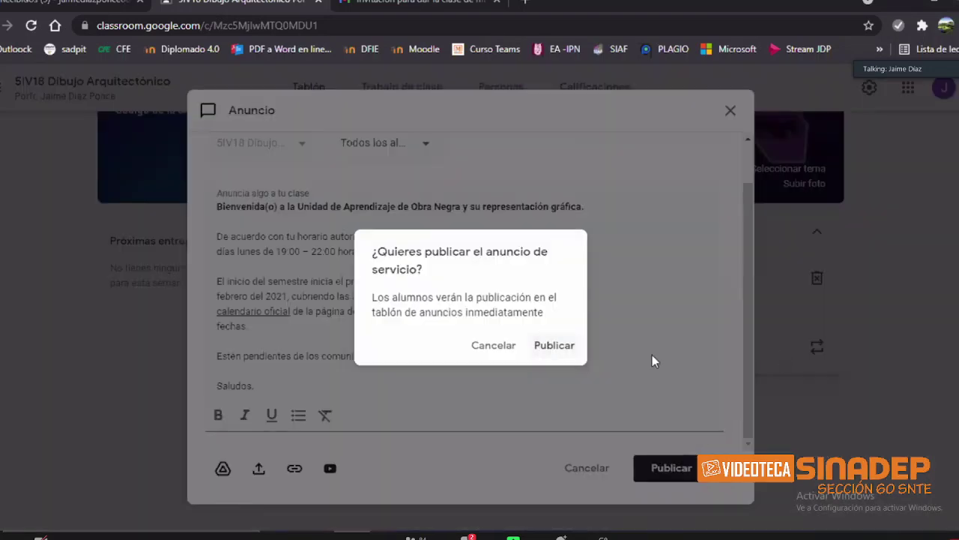
key(Return)
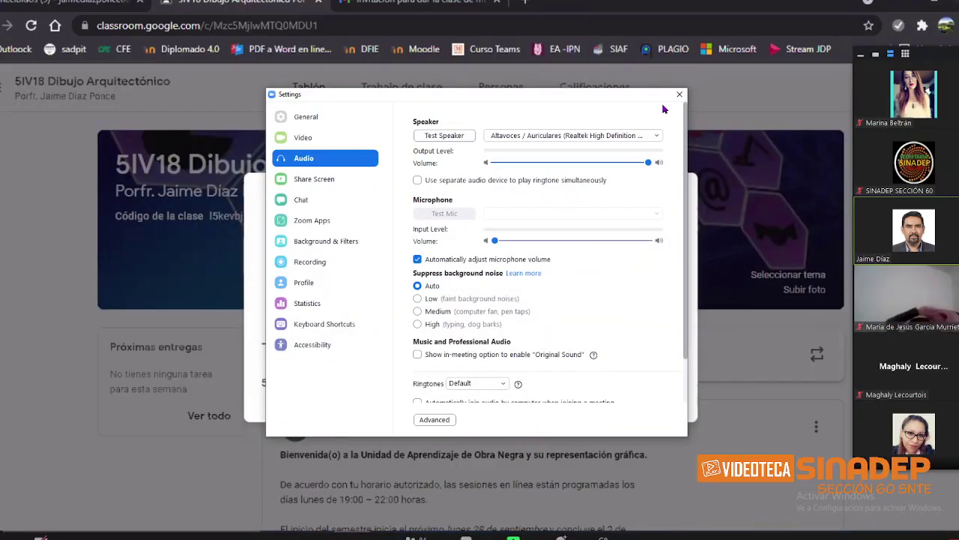
Step: Close Zoom's audio settings and the enlarged class code, then start a new class announcement
click(679, 95)
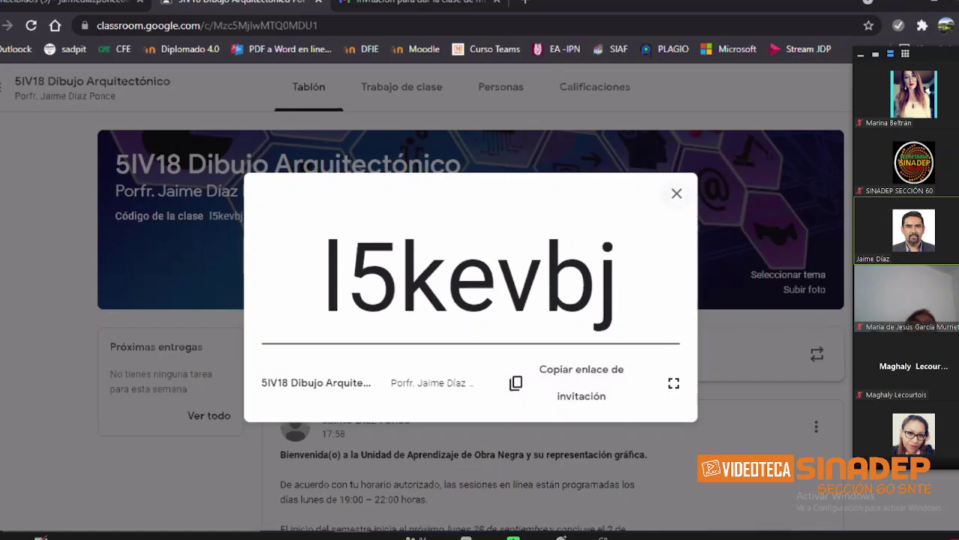
click(677, 193)
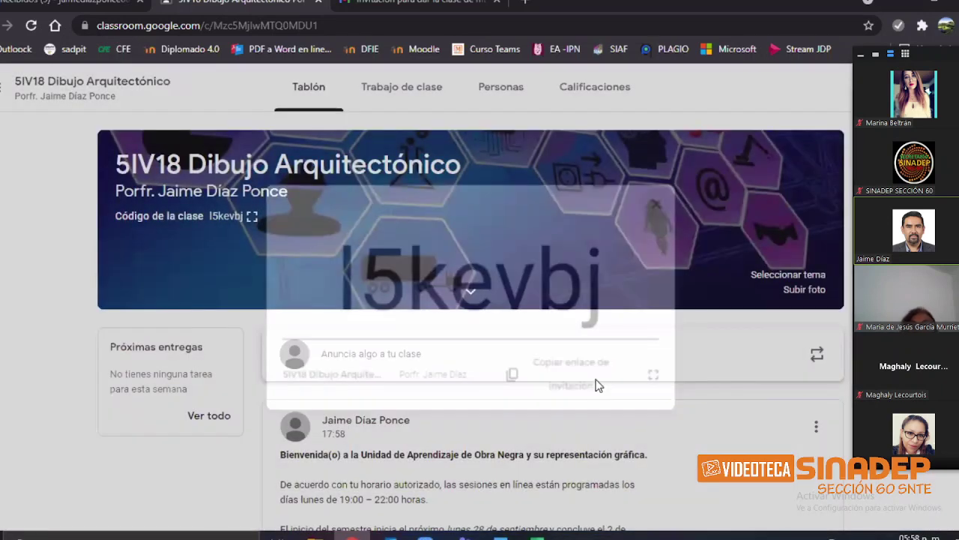
scroll(694, 365, down, 3)
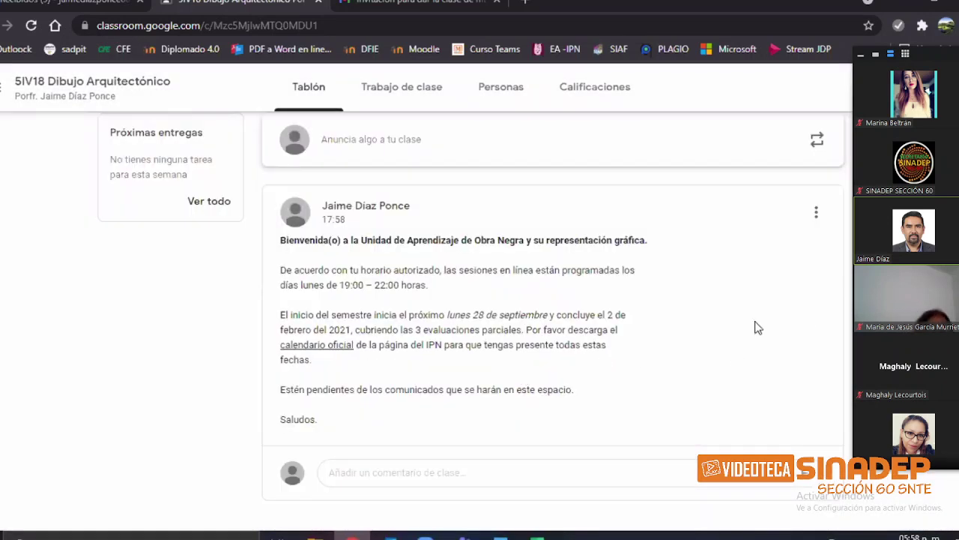
scroll(616, 289, up, 1)
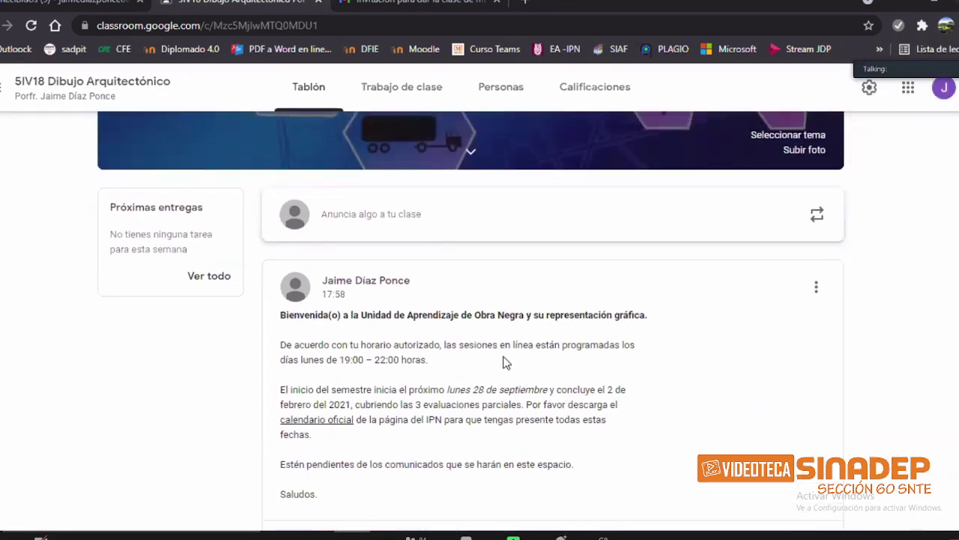
click(371, 213)
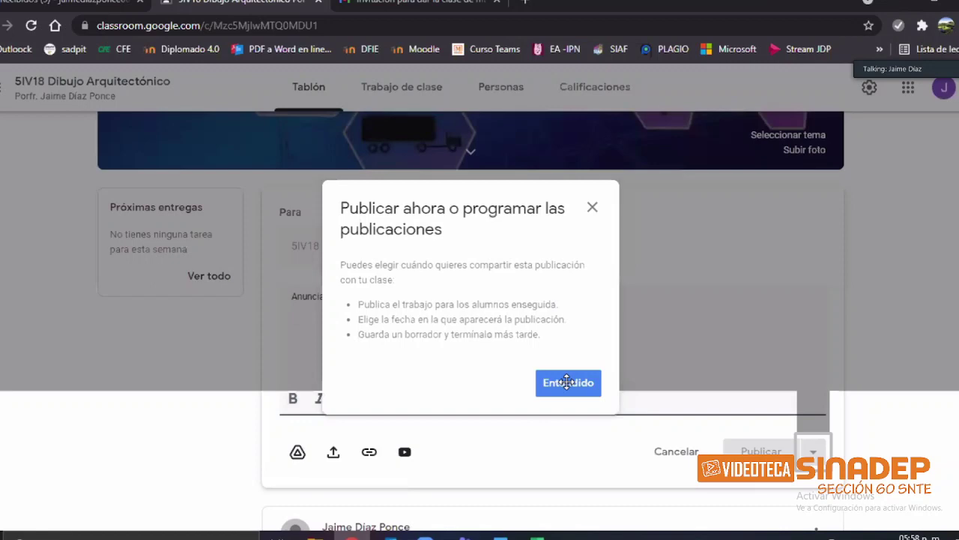
Step: Dismiss the publish tip and paste the Estimados alumnos message from Word into the announcement
click(568, 383)
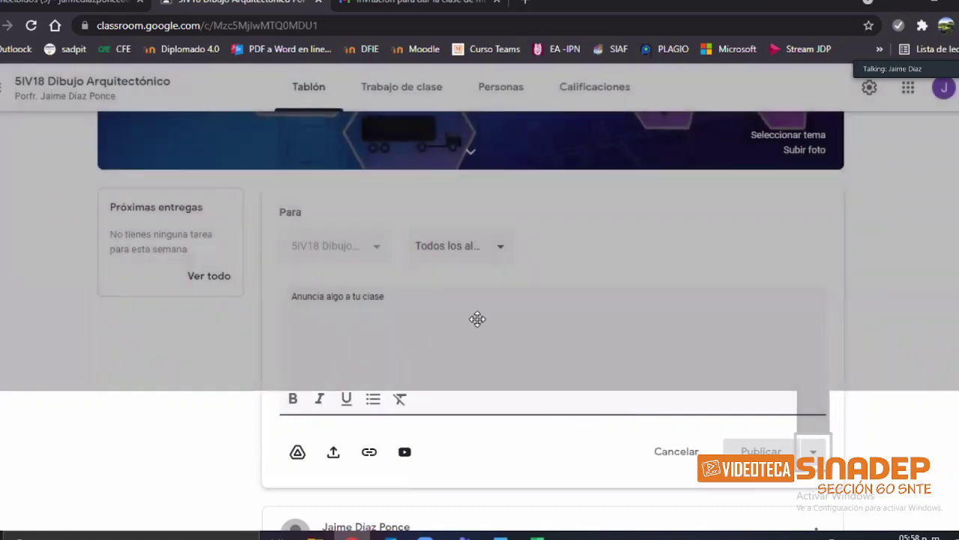
key(alt+Tab)
key(alt+Tab)
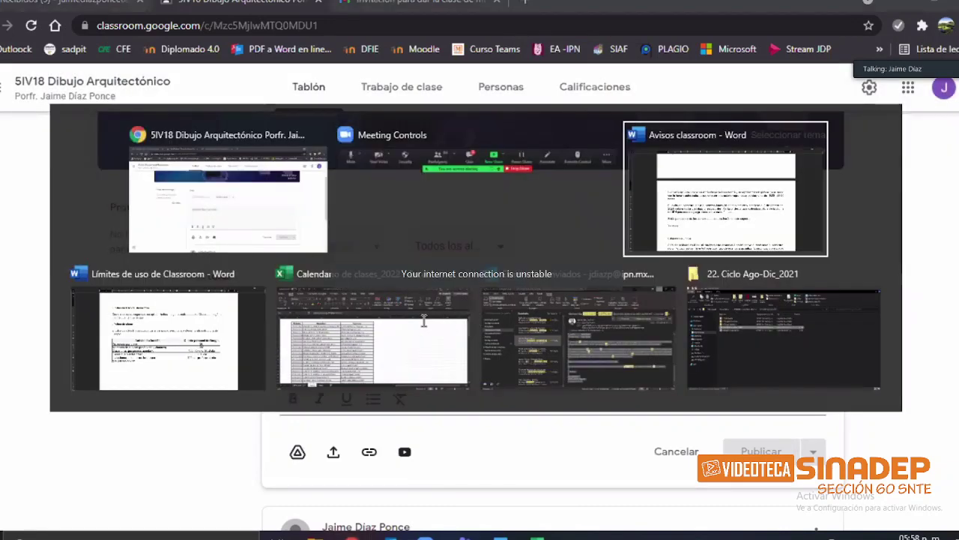
scroll(892, 330, down, 3)
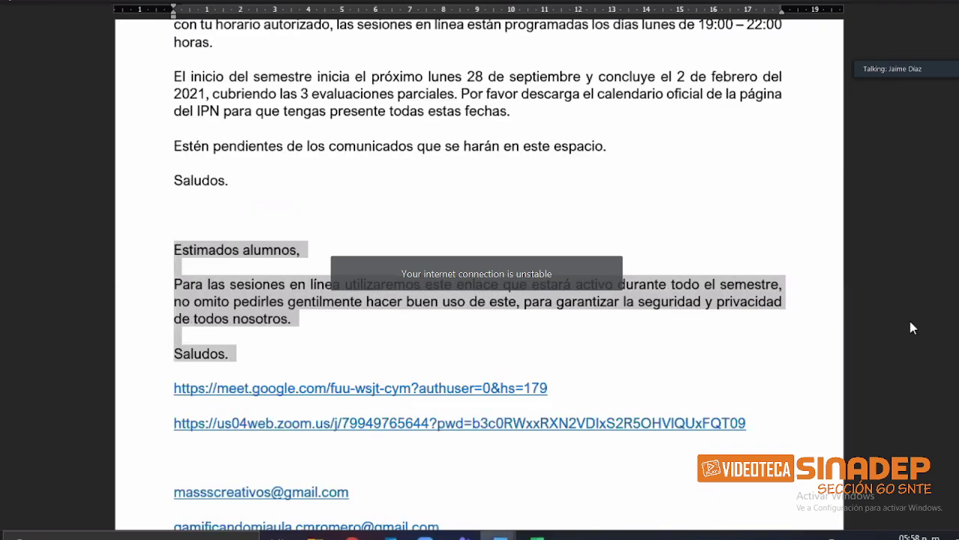
key(alt+Tab)
text(Estimados alumnos,  Para las sesiones en línea utilizaremos este enlace que estará activo durante todo el semestre, no omito pedirles gentilmente hacer buen uso de este, para garantizar la seguridad y privacidad de todos nosotros.  Saludos.)
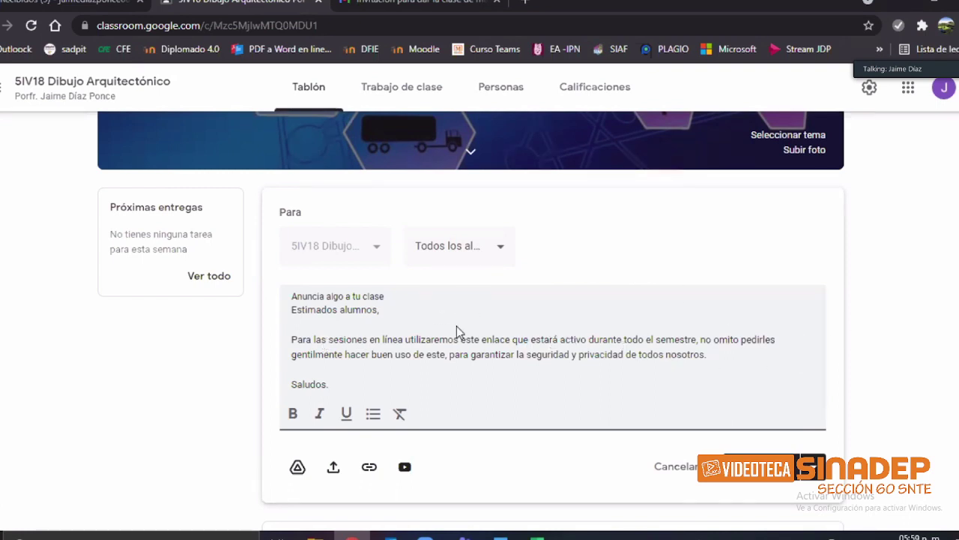
scroll(456, 326, down, 1)
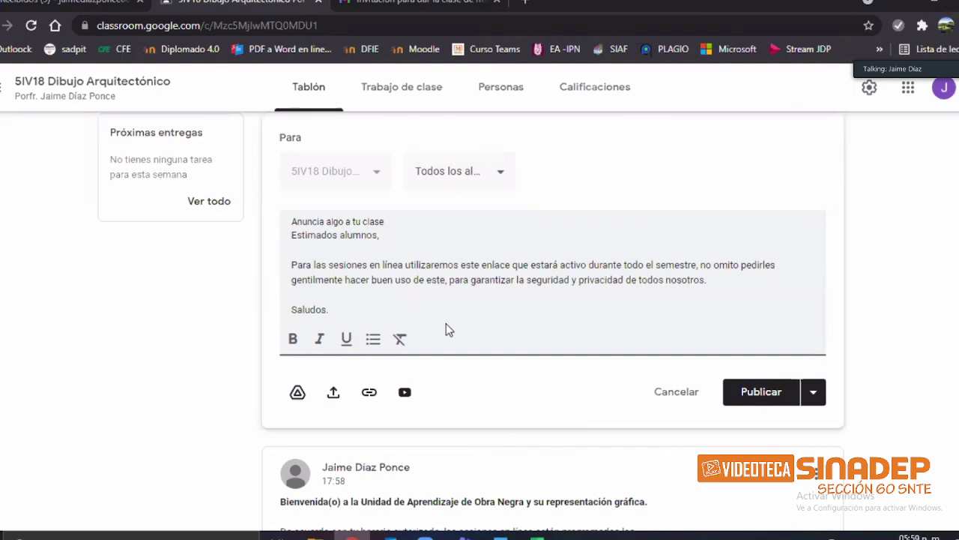
scroll(762, 325, up, 2)
scroll(841, 301, down, 2)
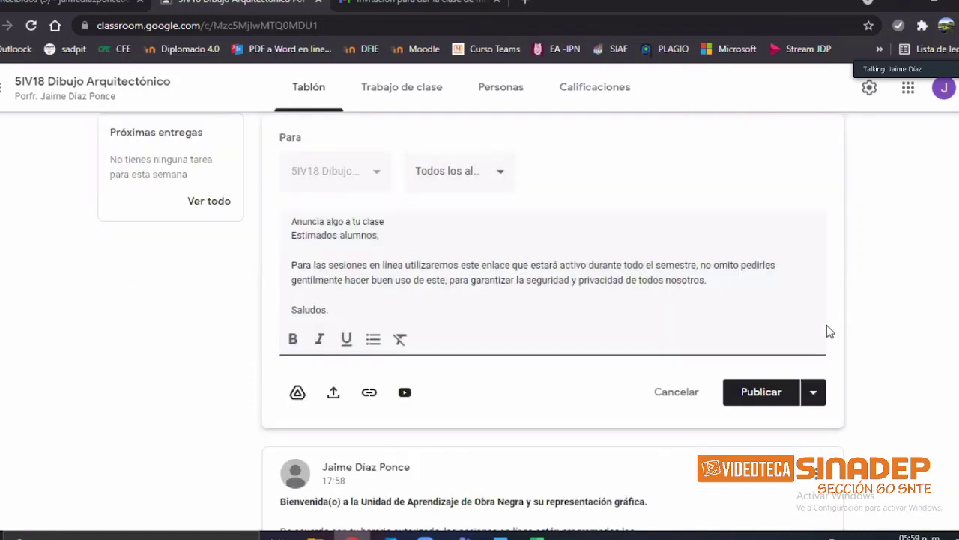
Step: Place the caret after 'Saludos.' and copy the Google Meet link from the Word document
click(628, 326)
key(alt+Tab)
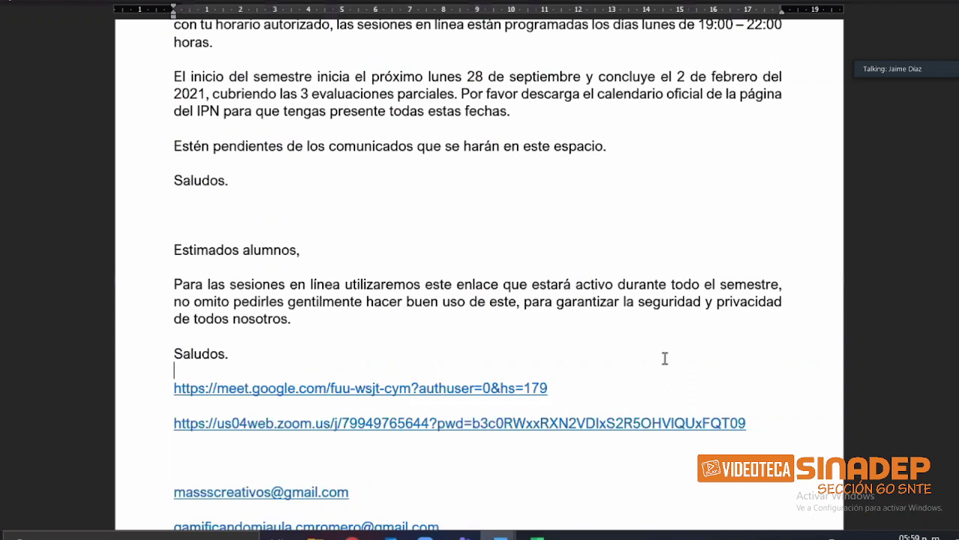
key(shift+End)
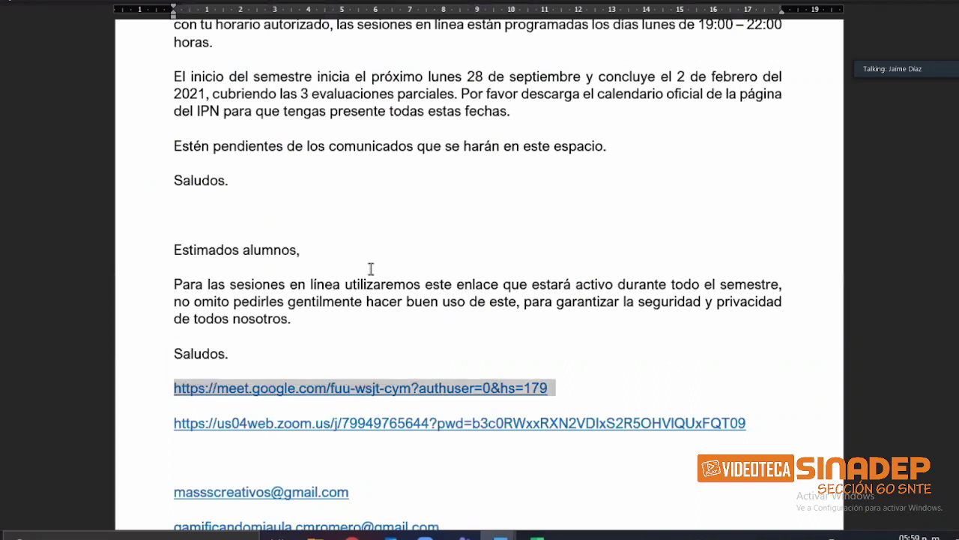
key(alt+Tab)
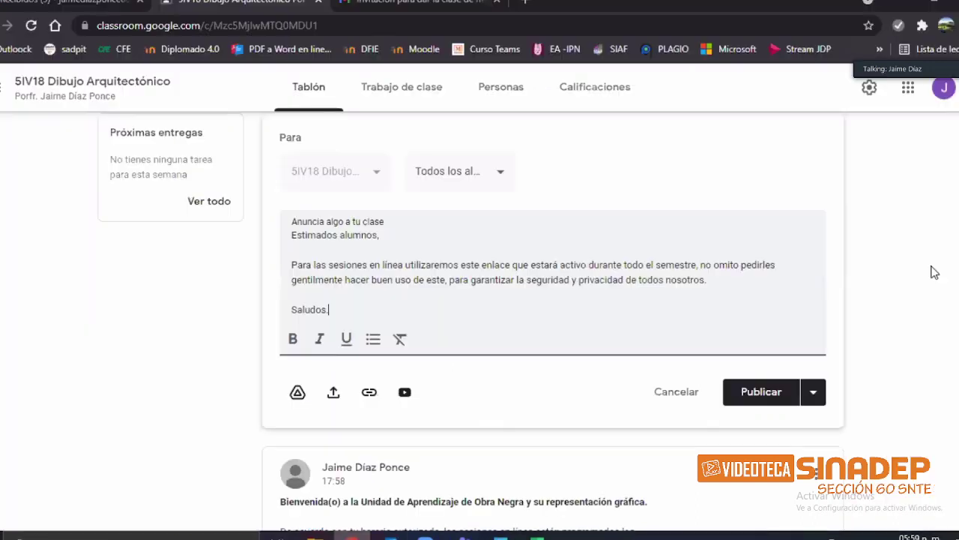
scroll(371, 257, down, 2)
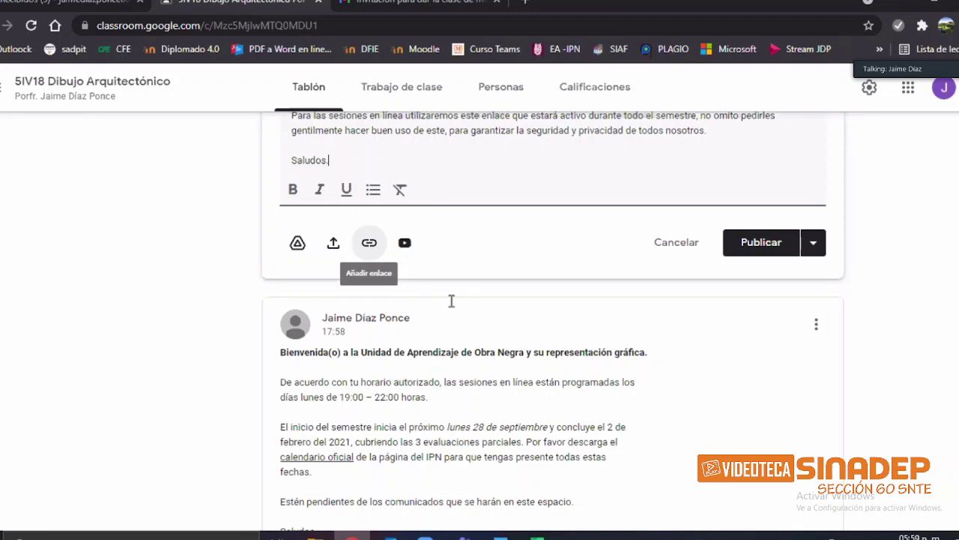
key(ctrl+k)
key(ctrl+v)
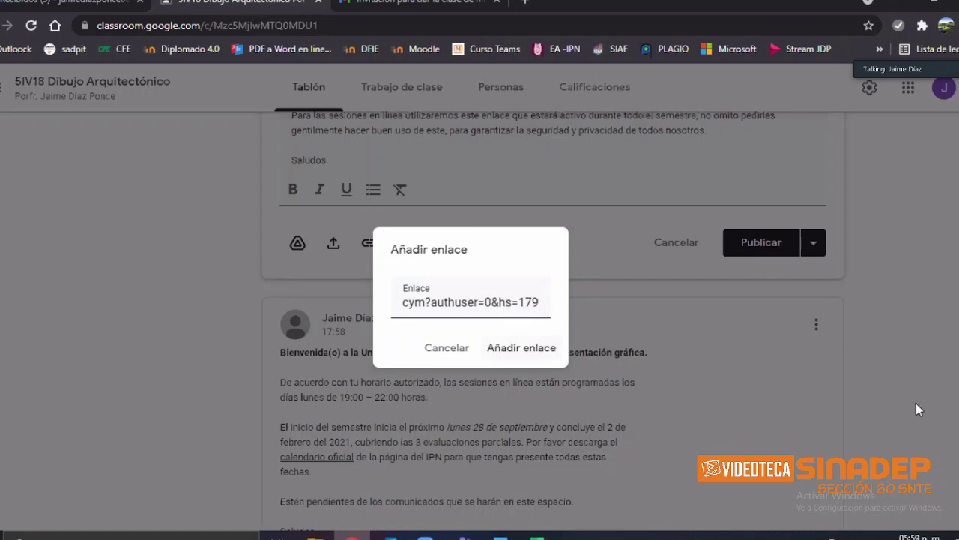
key(Return)
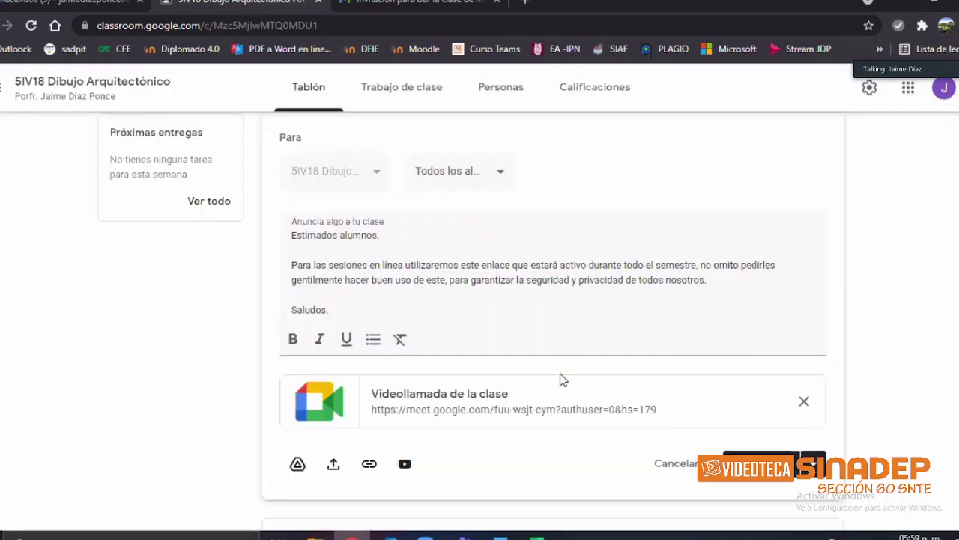
drag(305, 234, 493, 413)
key(ctrl+a)
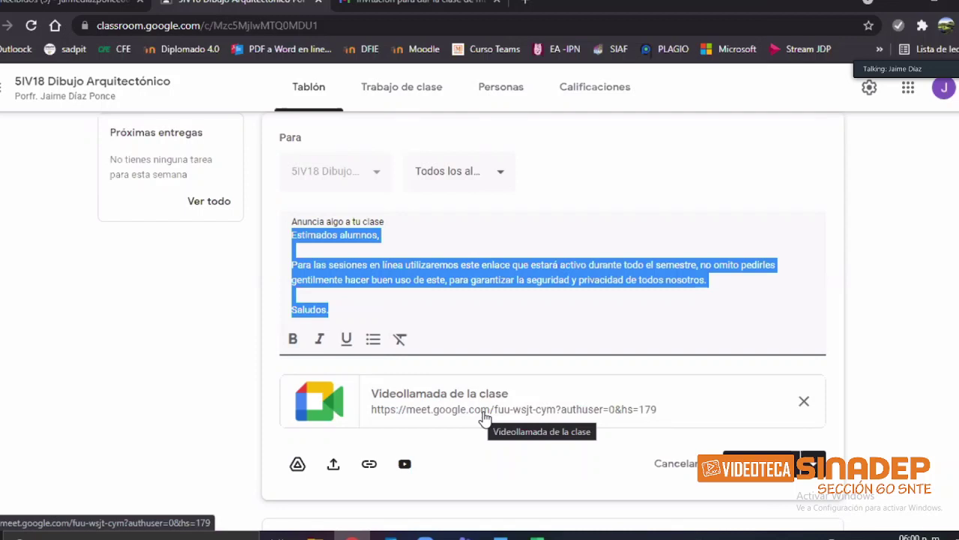
click(804, 406)
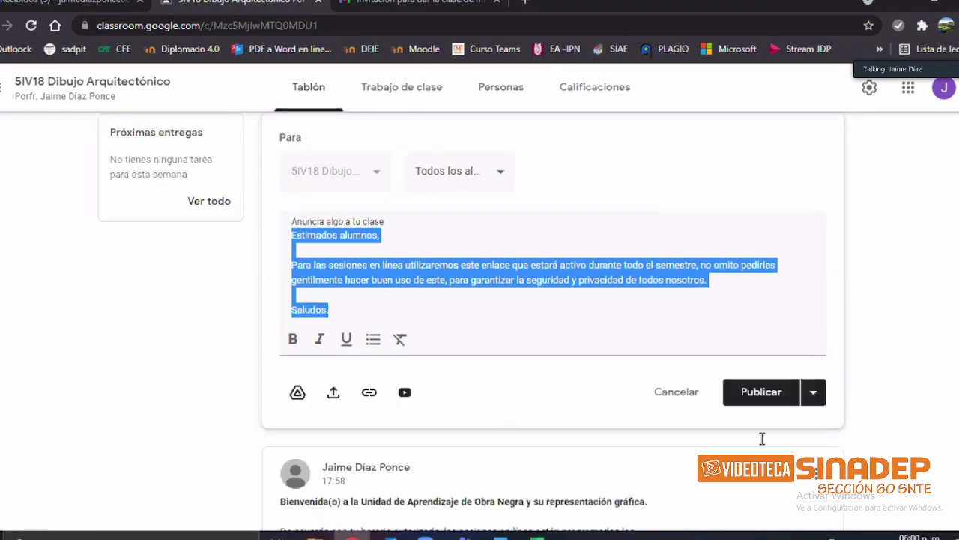
Step: Copy the Zoom meeting link from Word and attach it to the announcement as a link
key(alt+Tab)
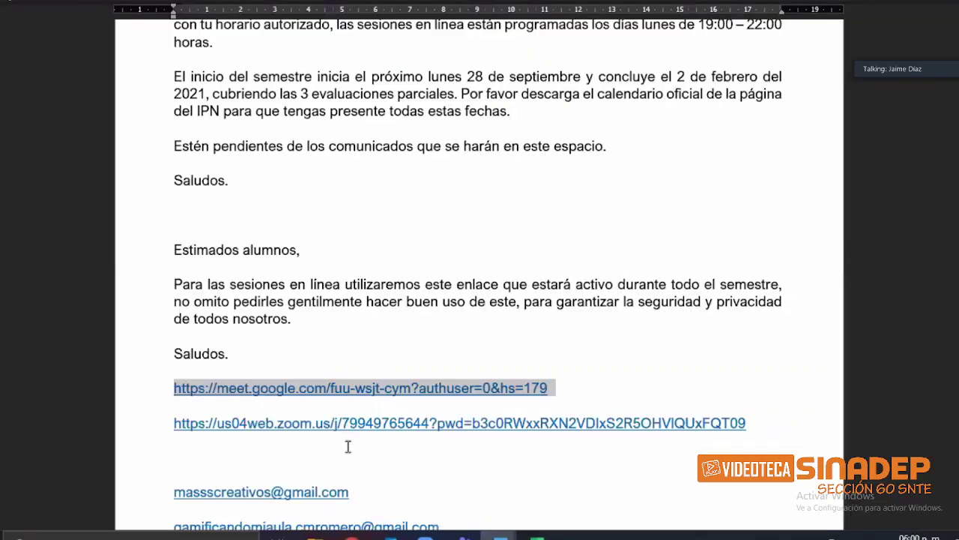
key(Down)
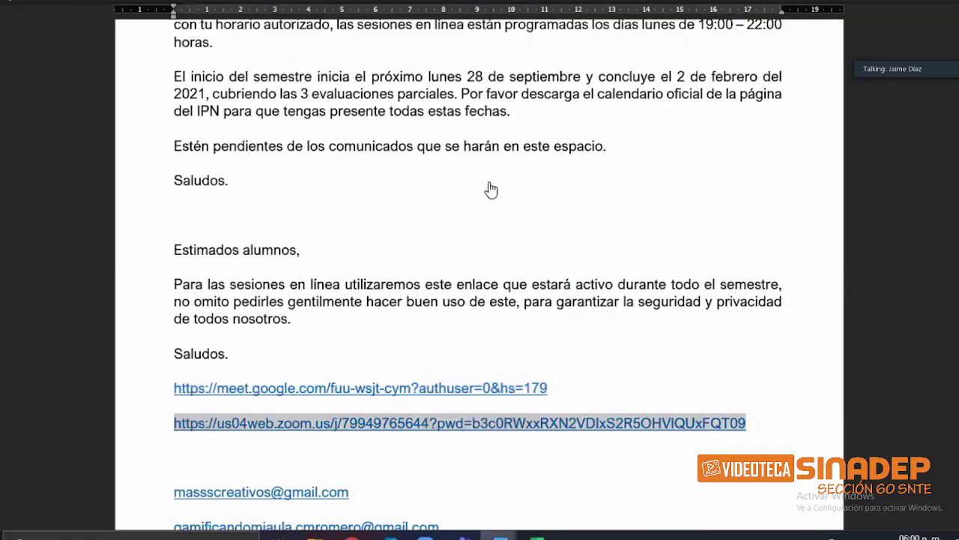
key(alt+Tab)
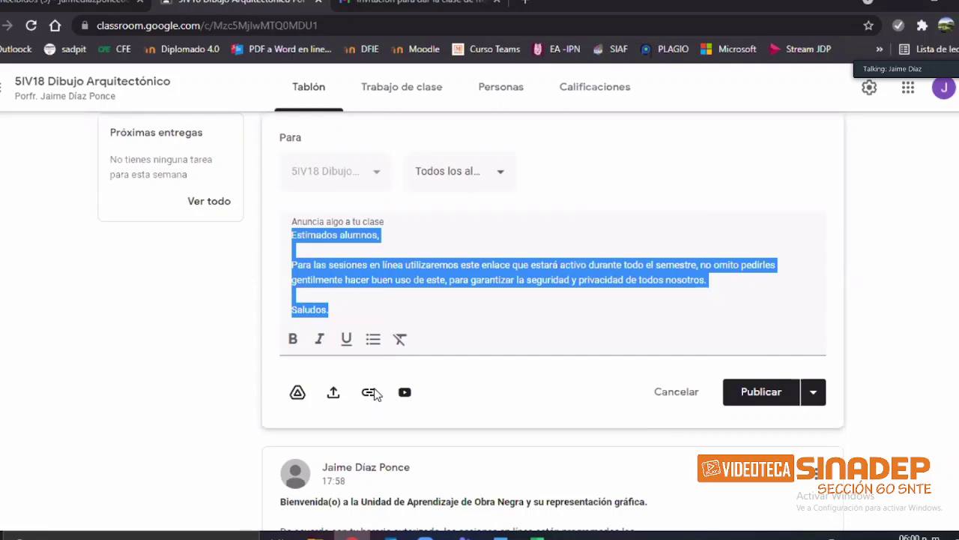
key(ctrl+k)
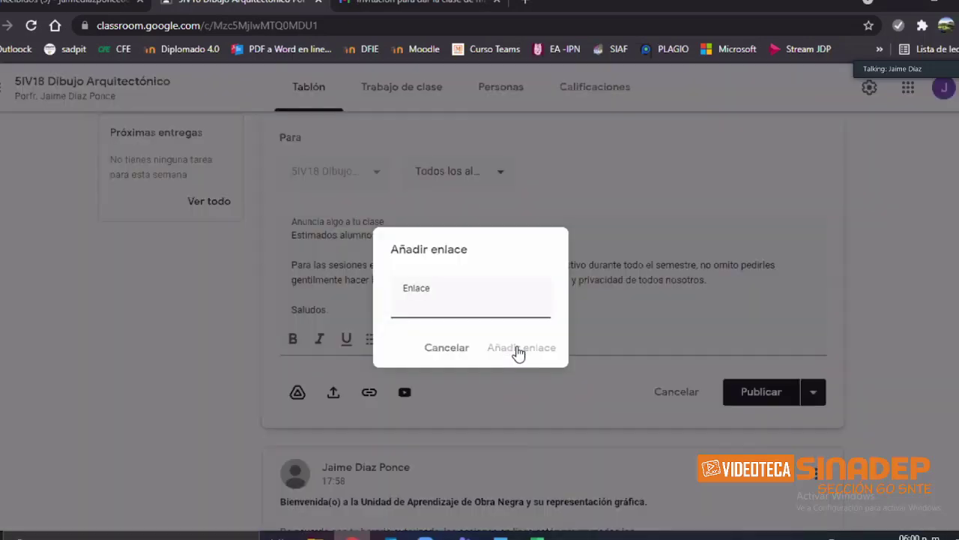
key(ctrl+v)
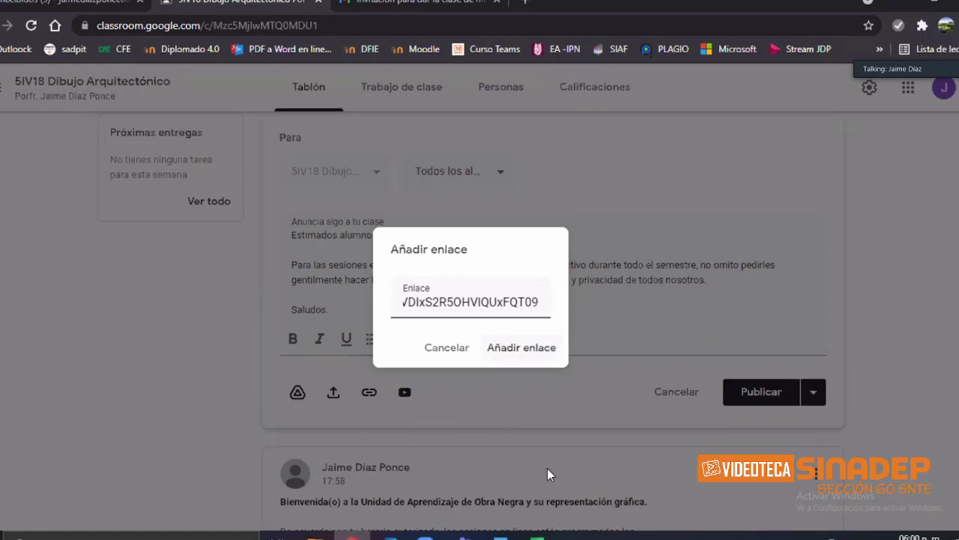
key(Return)
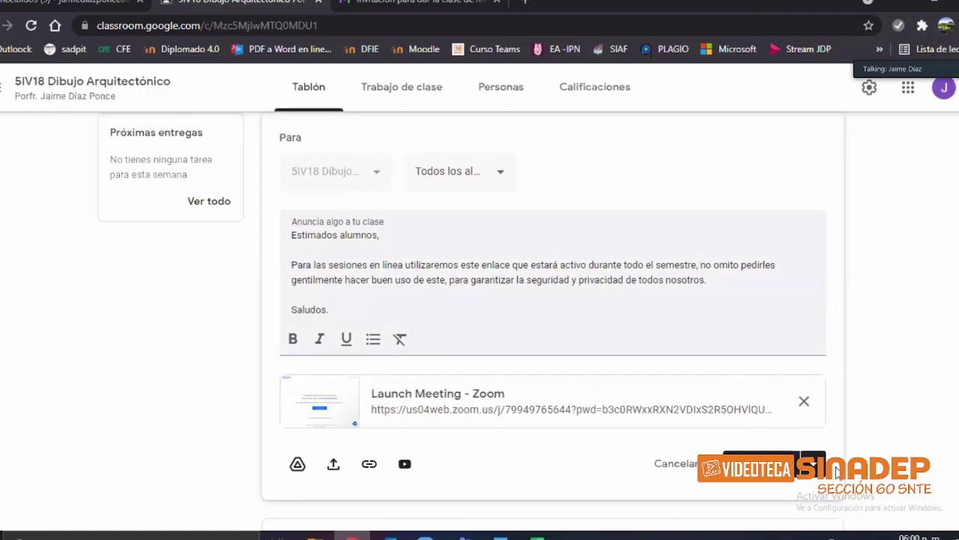
click(813, 462)
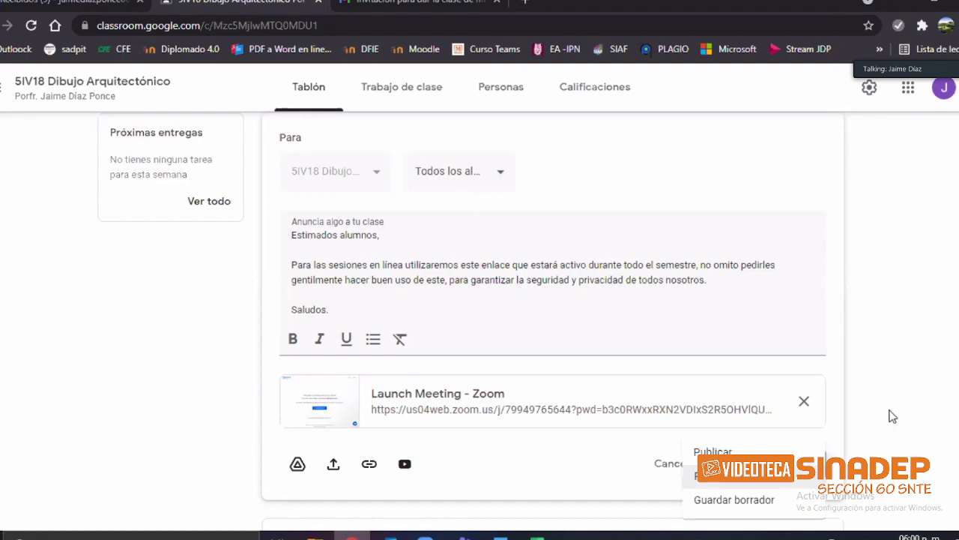
key(Escape)
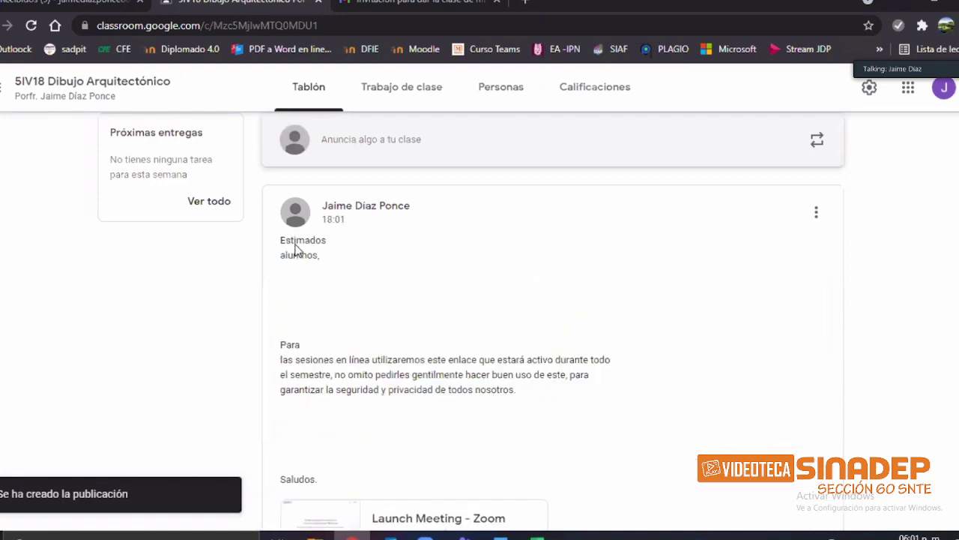
Step: Test the Launch Meeting - Zoom card, then return to the class stream to review the posts
scroll(337, 312, down, 4)
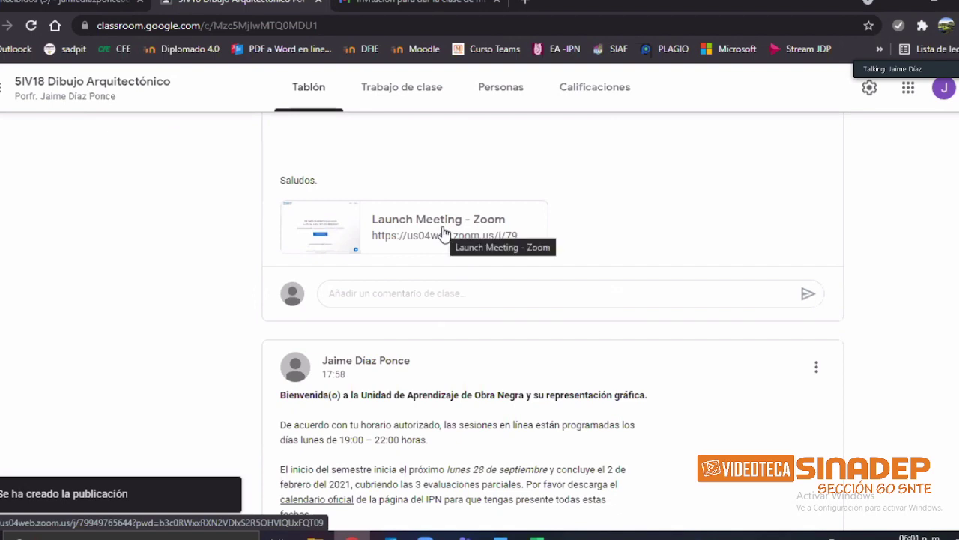
click(477, 241)
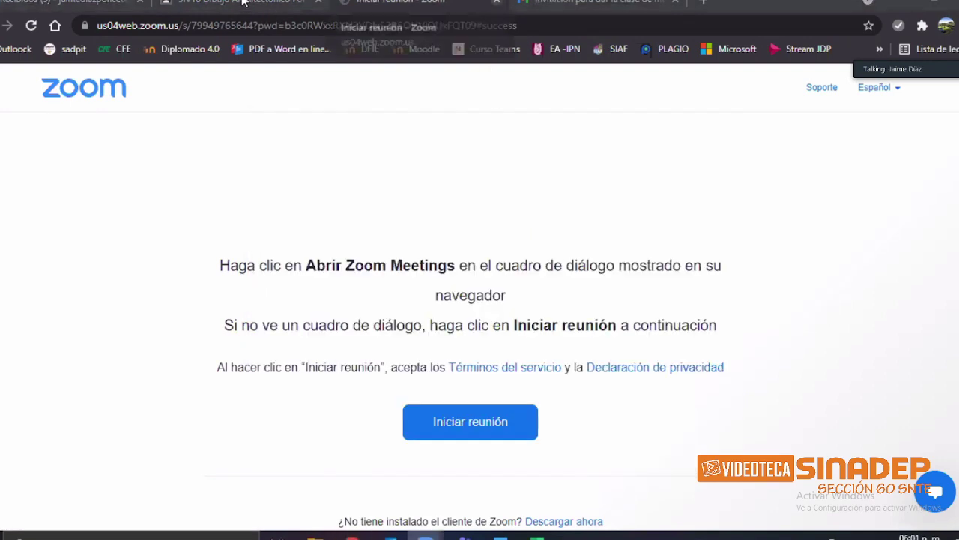
key(ctrl+shift+Tab)
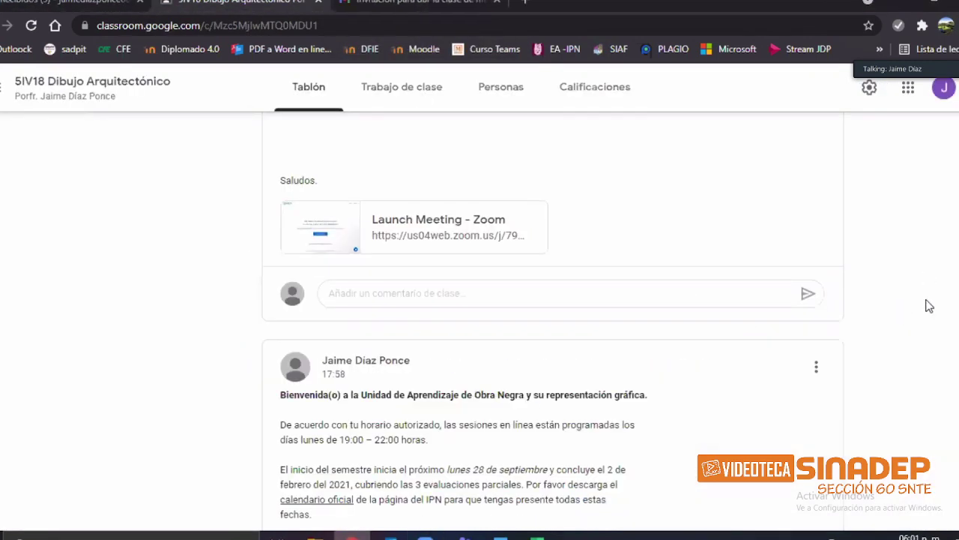
scroll(929, 303, up, 2)
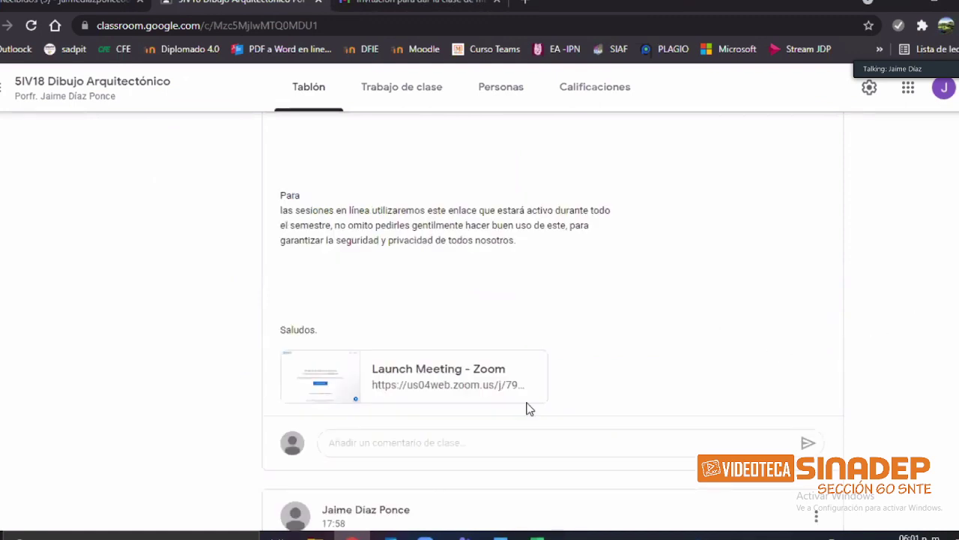
scroll(458, 413, up, 2)
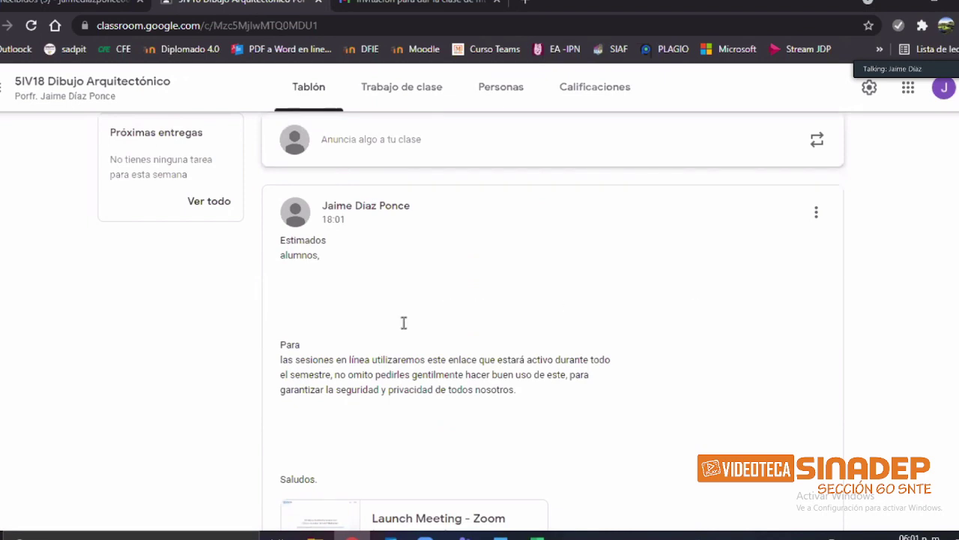
scroll(408, 335, down, 1)
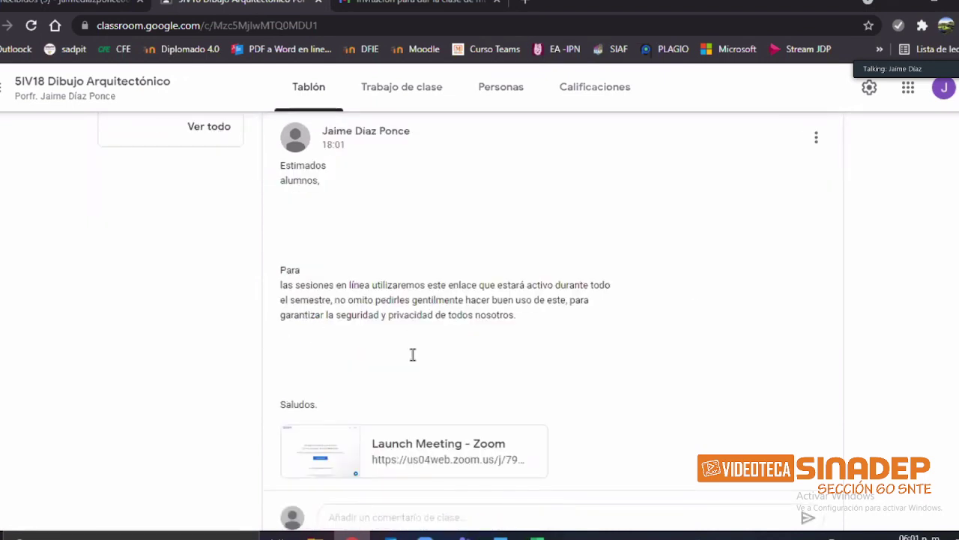
scroll(347, 321, down, 1)
scroll(345, 324, up, 2)
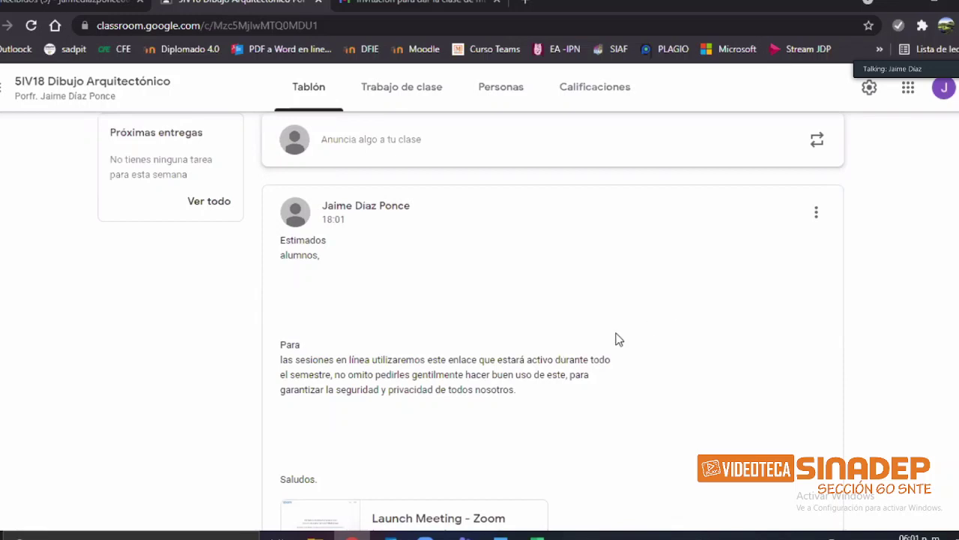
scroll(616, 339, down, 3)
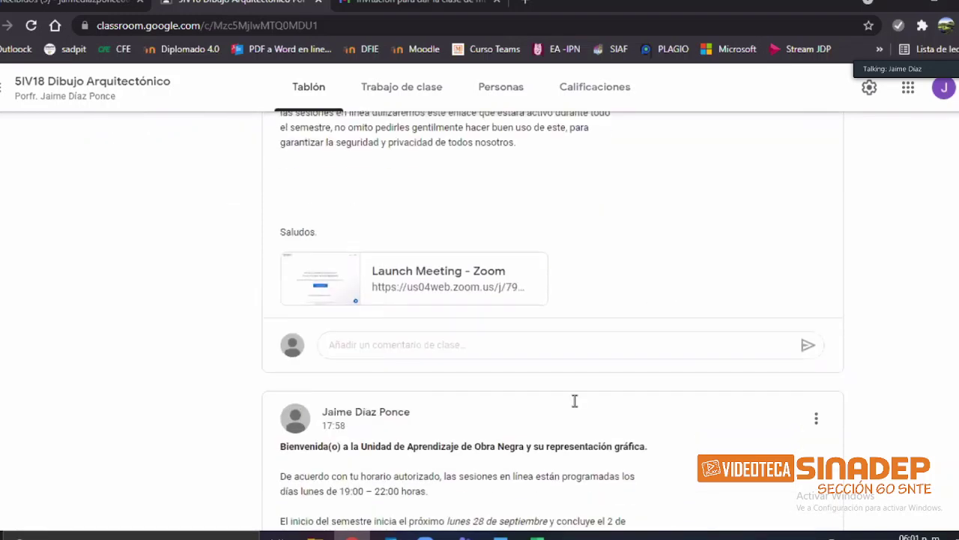
Step: Open the three-dot options menu on the 18:01 Estimados alumnos post
scroll(575, 401, down, 2)
scroll(397, 317, up, 4)
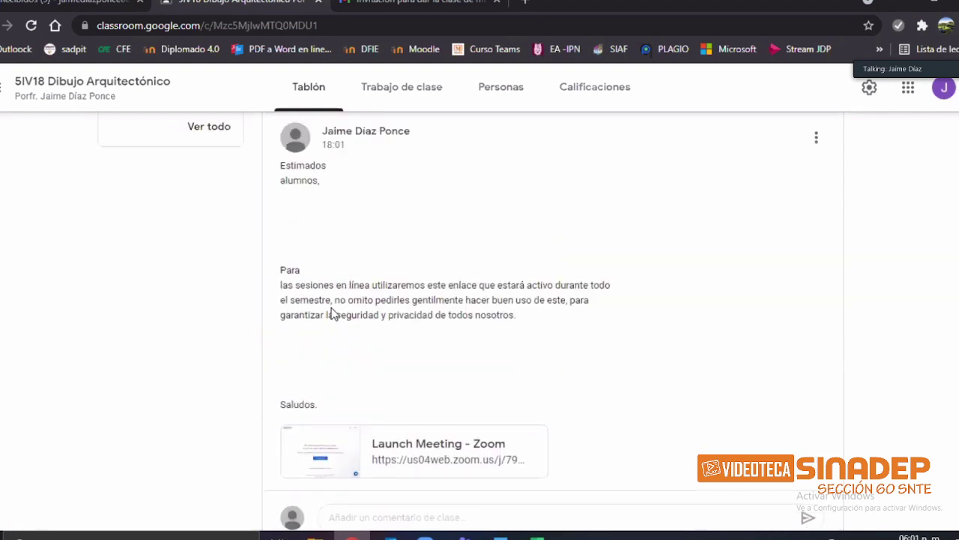
scroll(334, 317, up, 2)
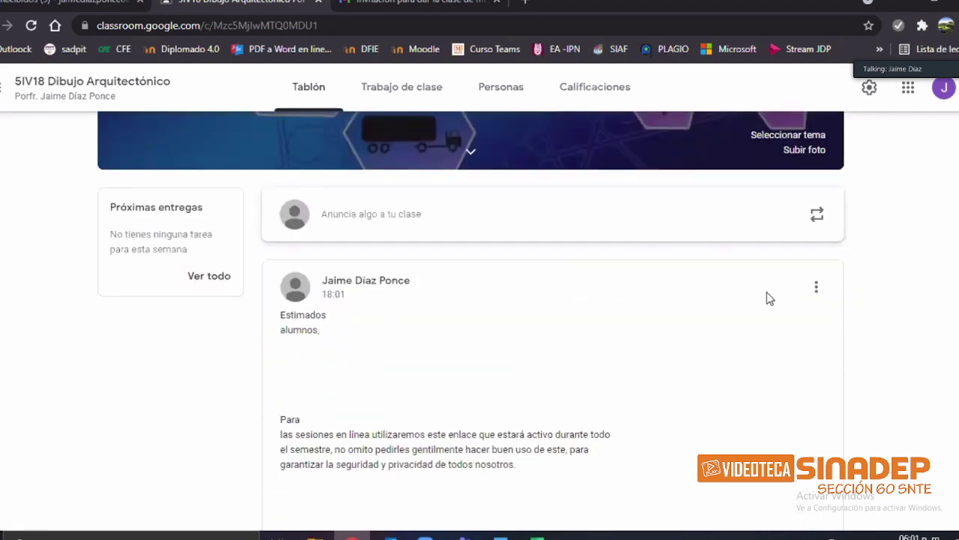
click(817, 288)
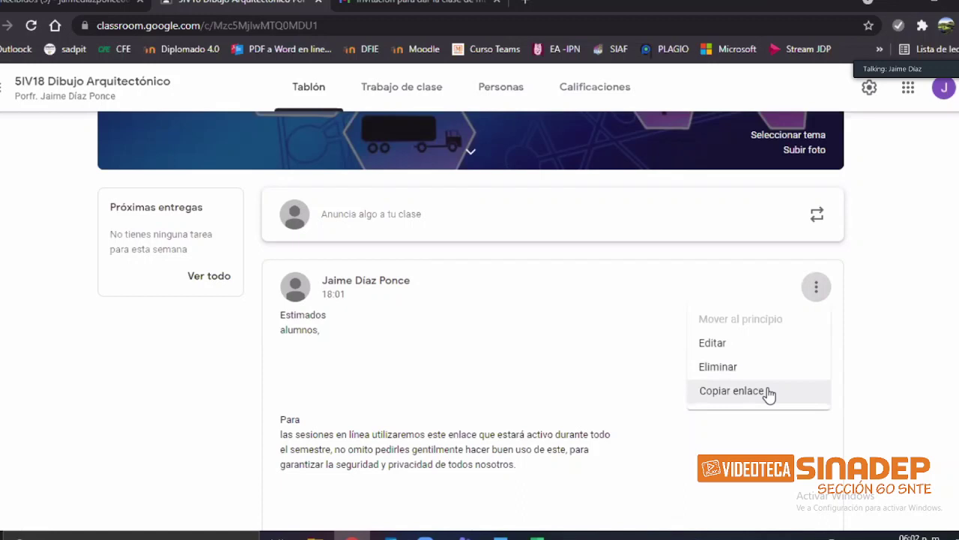
Step: Edit the Zoom announcement to remove the extra blank lines and join the broken paragraph lines
click(739, 347)
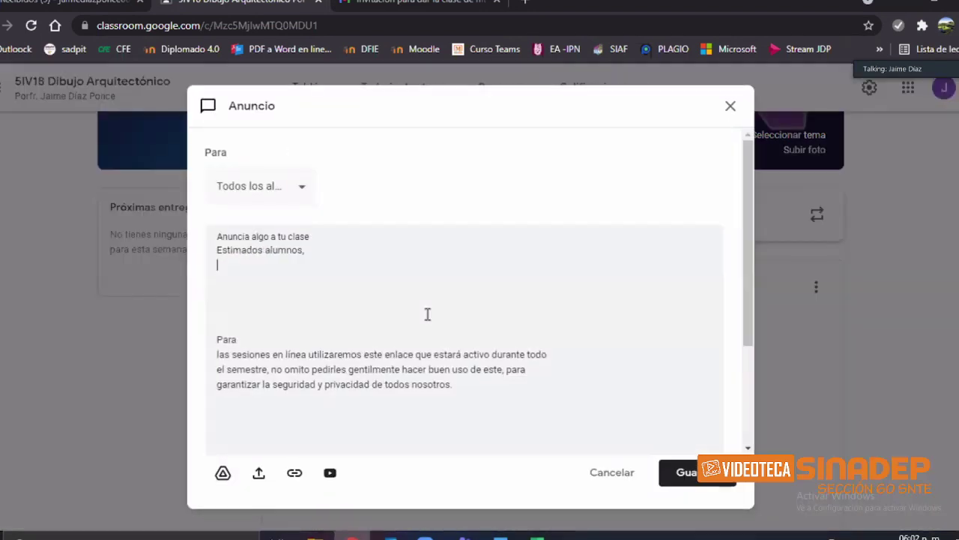
click(427, 314)
key(BackSpace)
key(BackSpace)
key(BackSpace)
key(BackSpace)
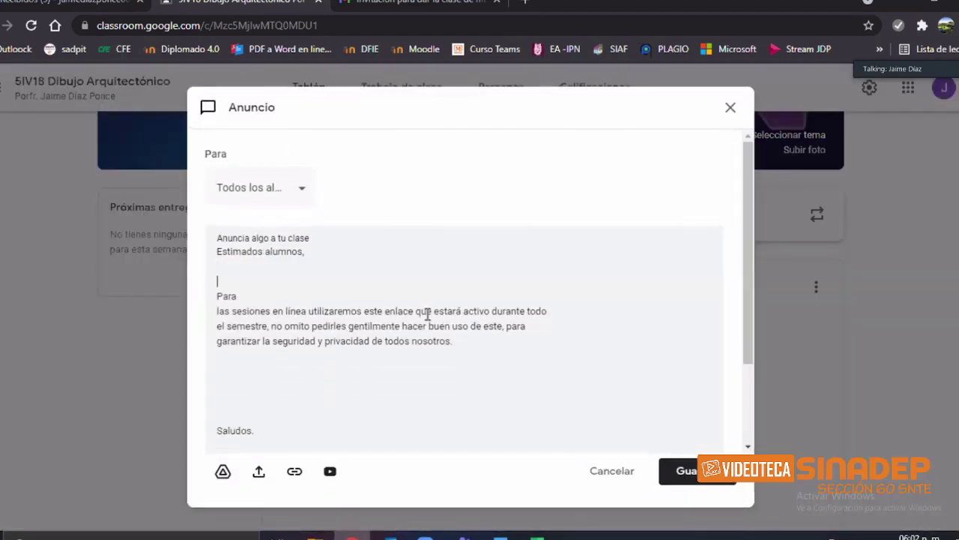
key(End)
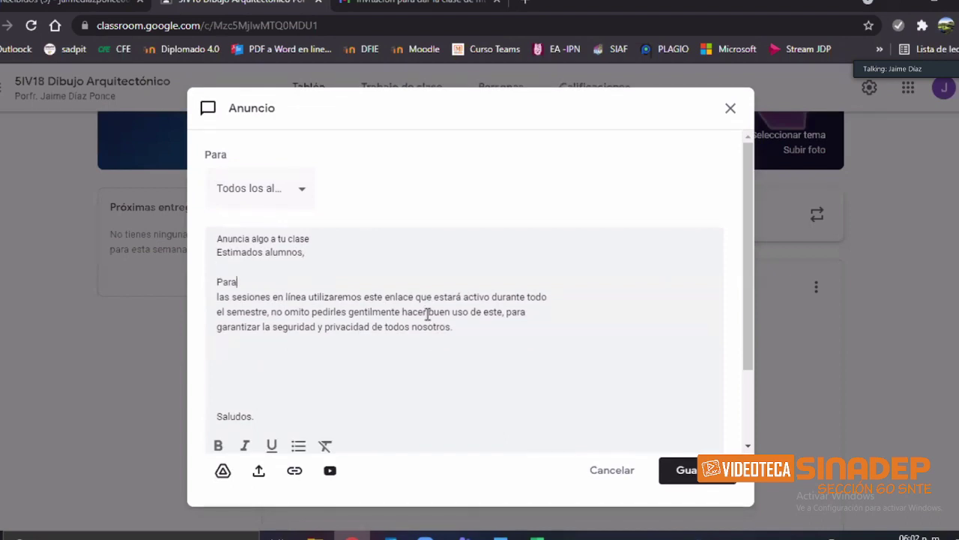
key(Delete)
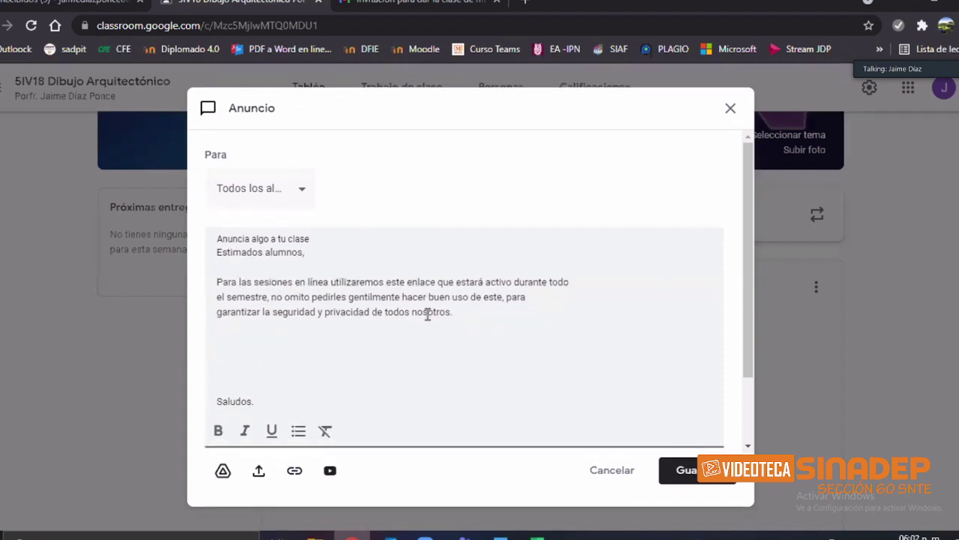
key(End)
key(Delete)
key(End)
key(Delete)
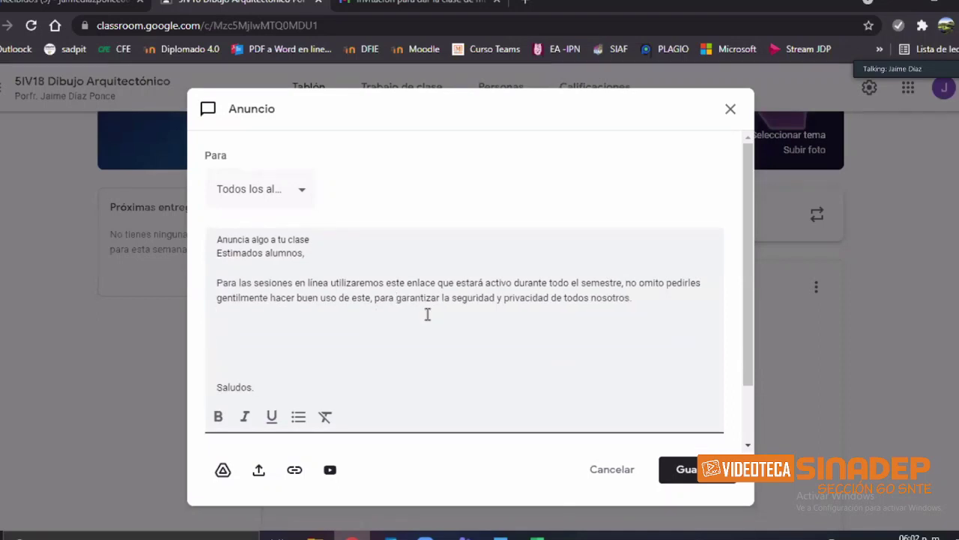
key(BackSpace)
key(BackSpace)
key(BackSpace)
key(BackSpace)
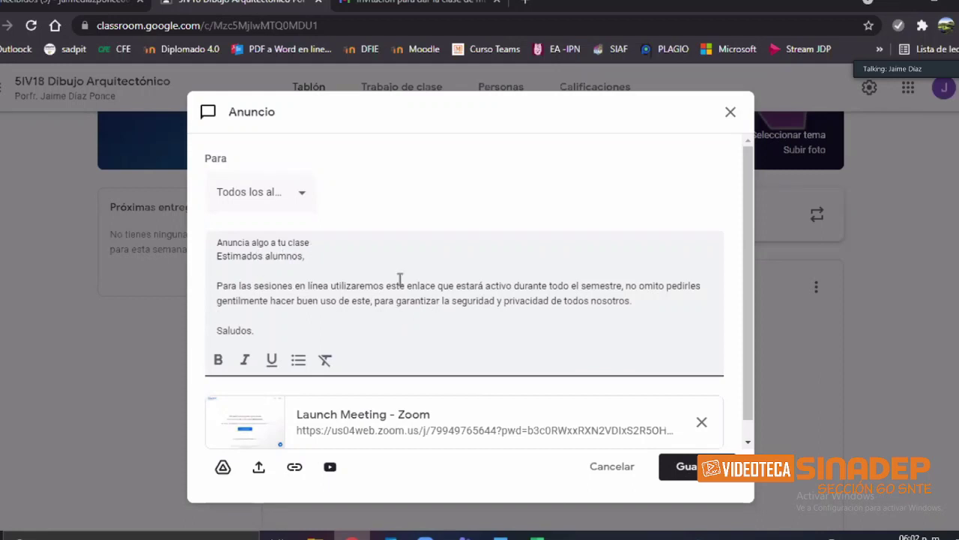
Step: Bold the 'Estimados alumnos,' greeting and save the announcement
triple_click(372, 255)
key(ctrl+b)
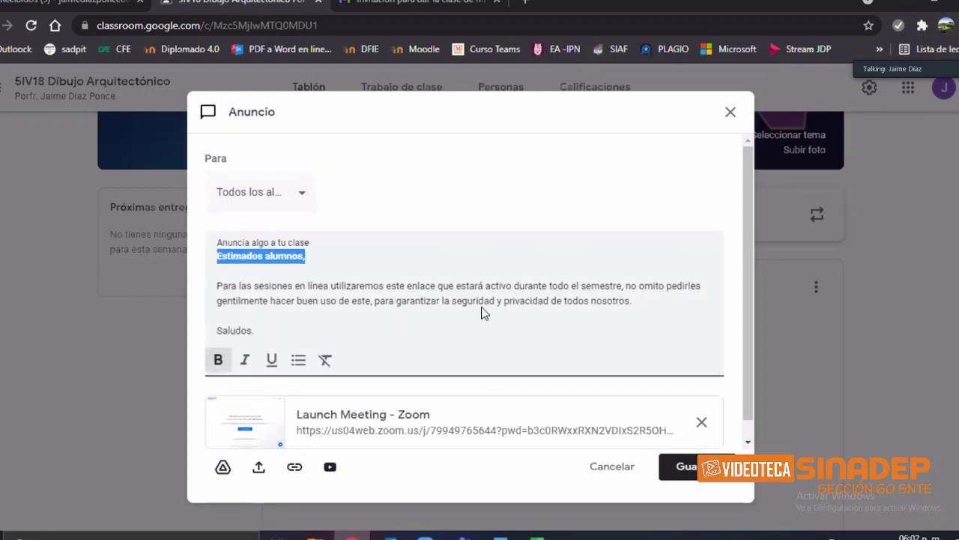
click(697, 476)
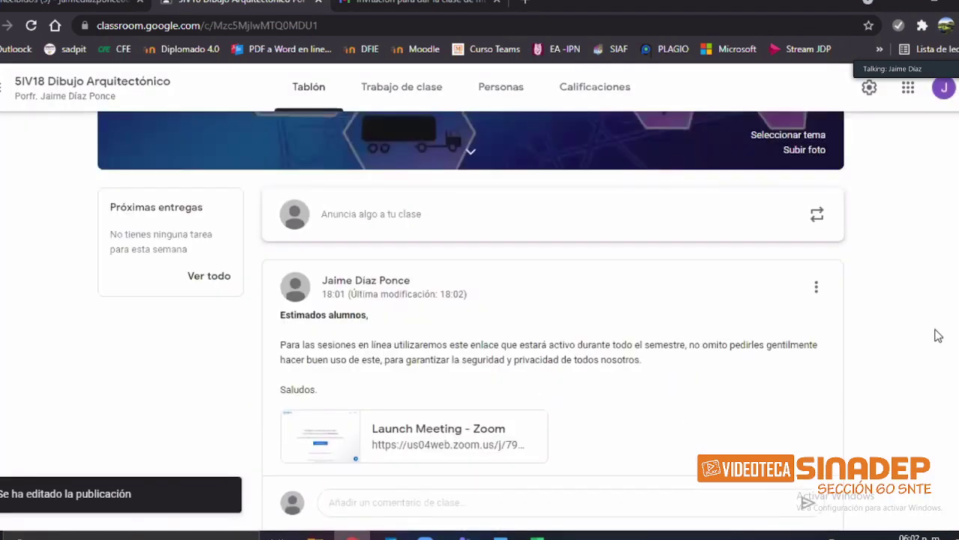
scroll(933, 334, down, 1)
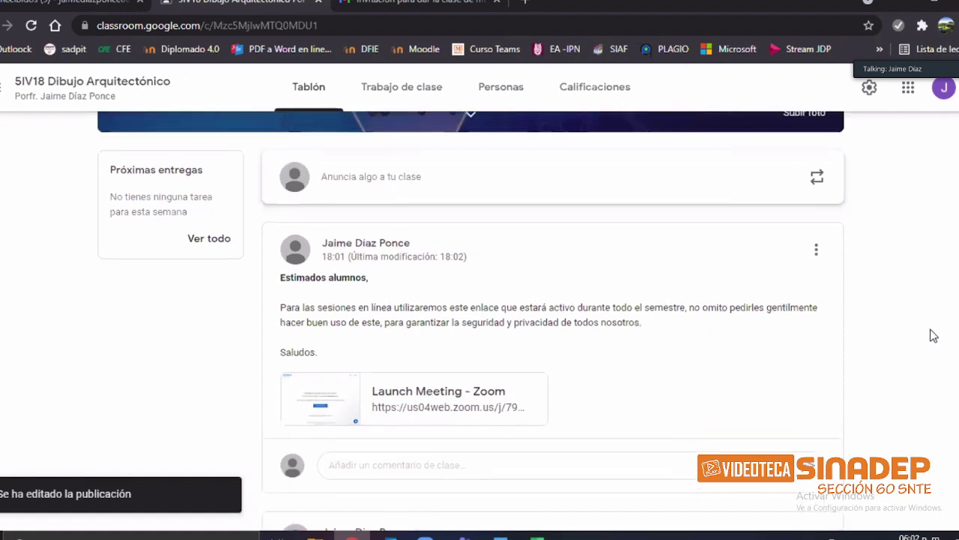
scroll(922, 358, up, 1)
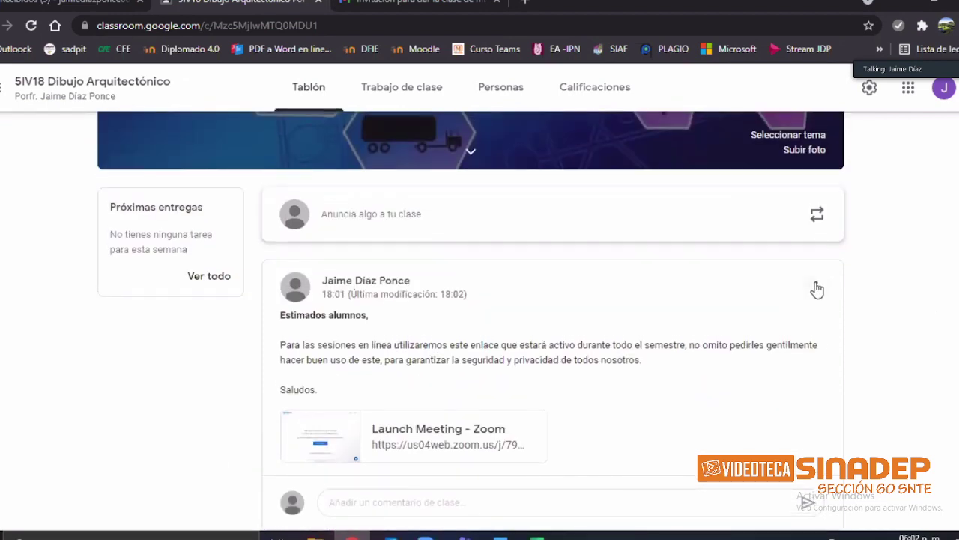
click(816, 286)
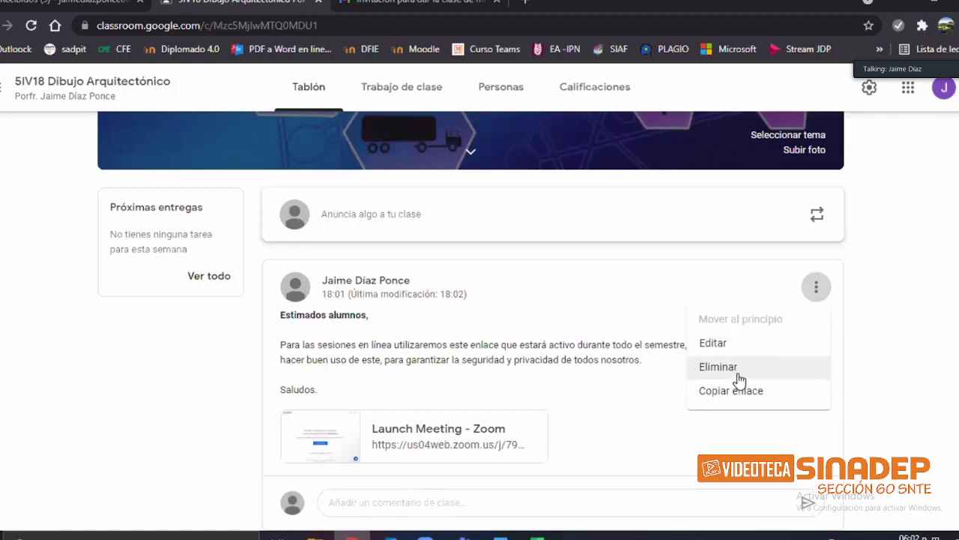
click(917, 312)
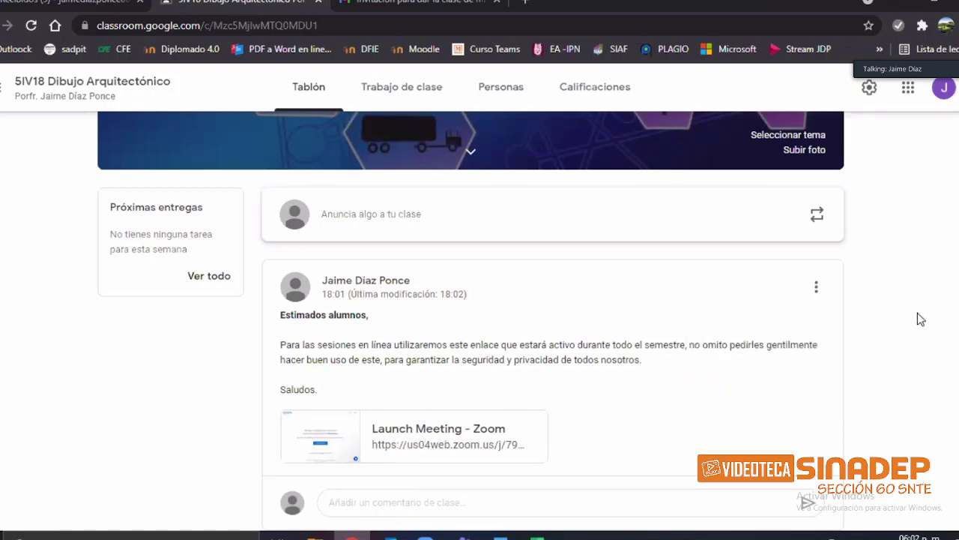
scroll(922, 329, down, 1)
scroll(899, 360, down, 1)
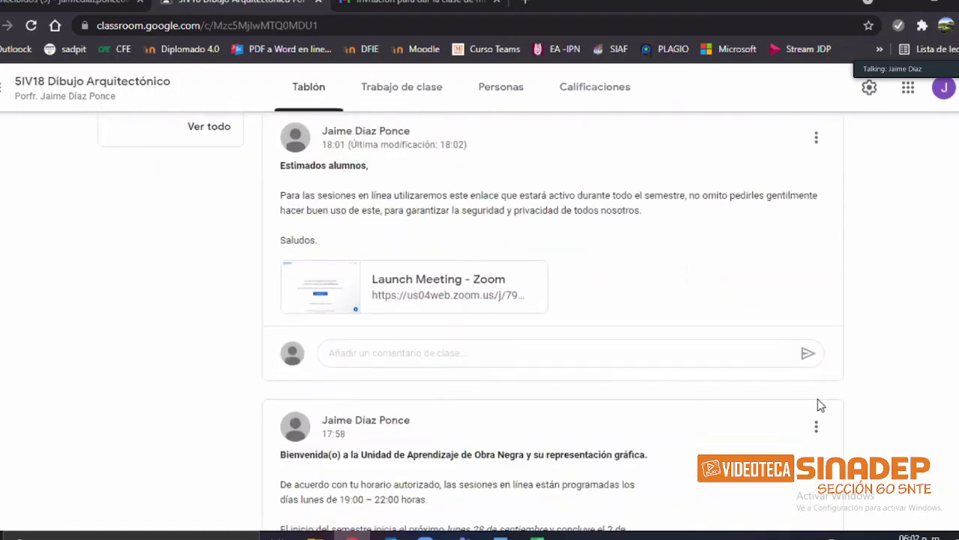
scroll(803, 374, down, 1)
click(816, 351)
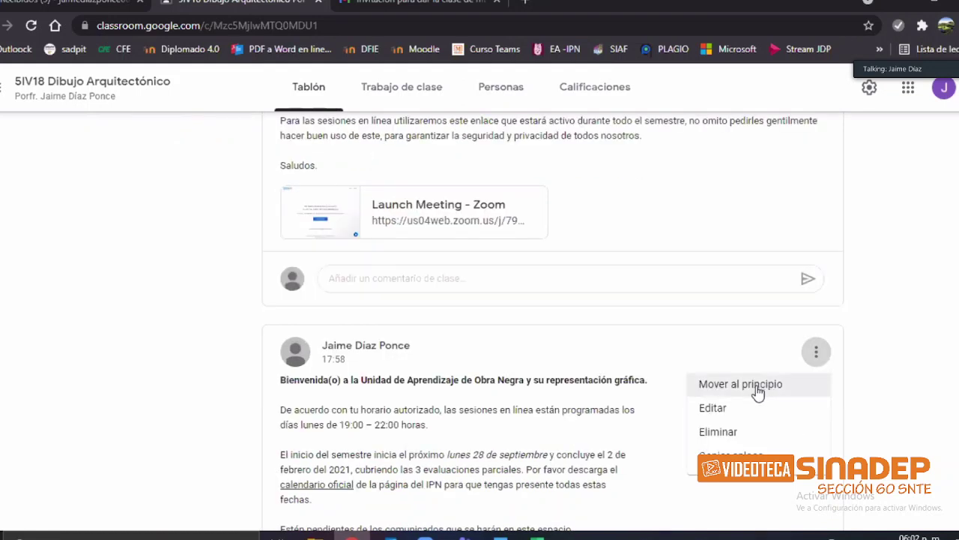
click(882, 320)
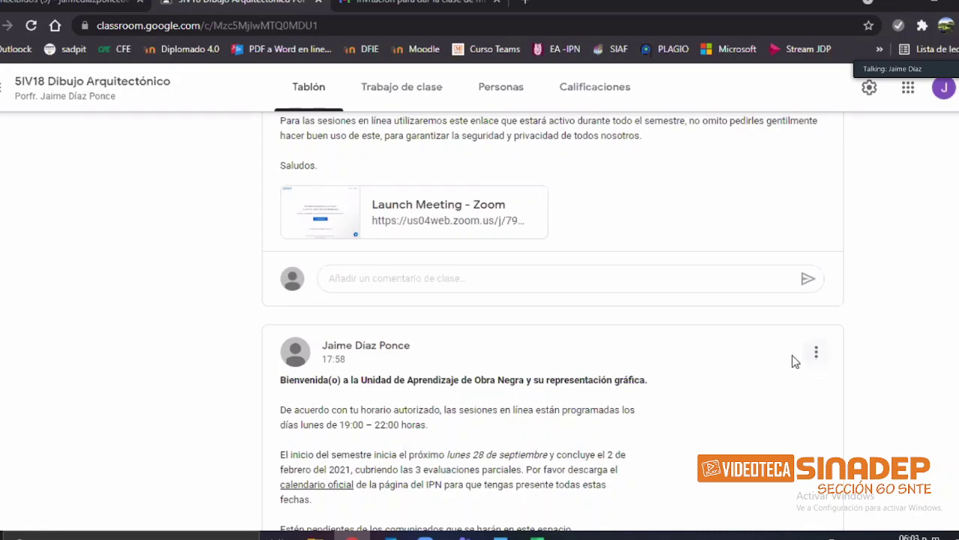
scroll(894, 358, up, 3)
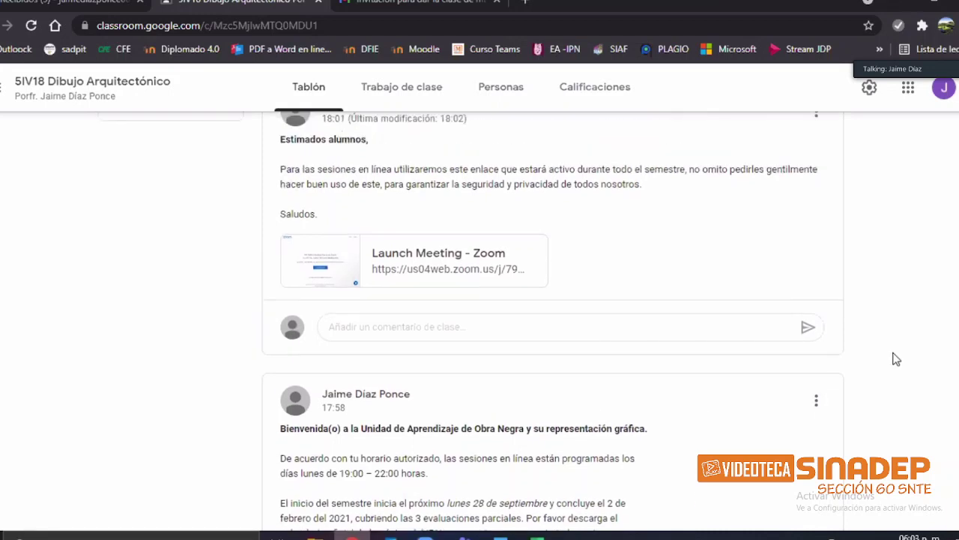
scroll(894, 358, up, 3)
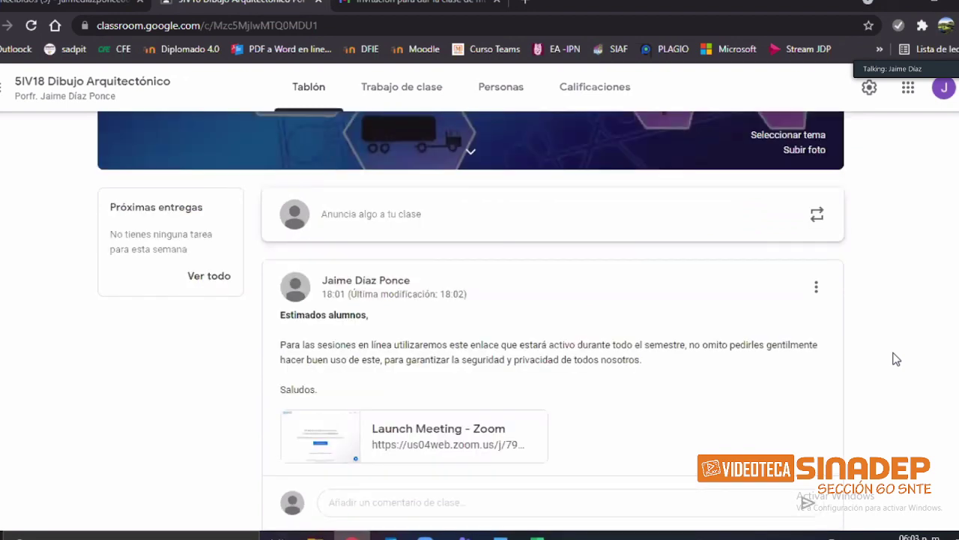
scroll(895, 364, up, 2)
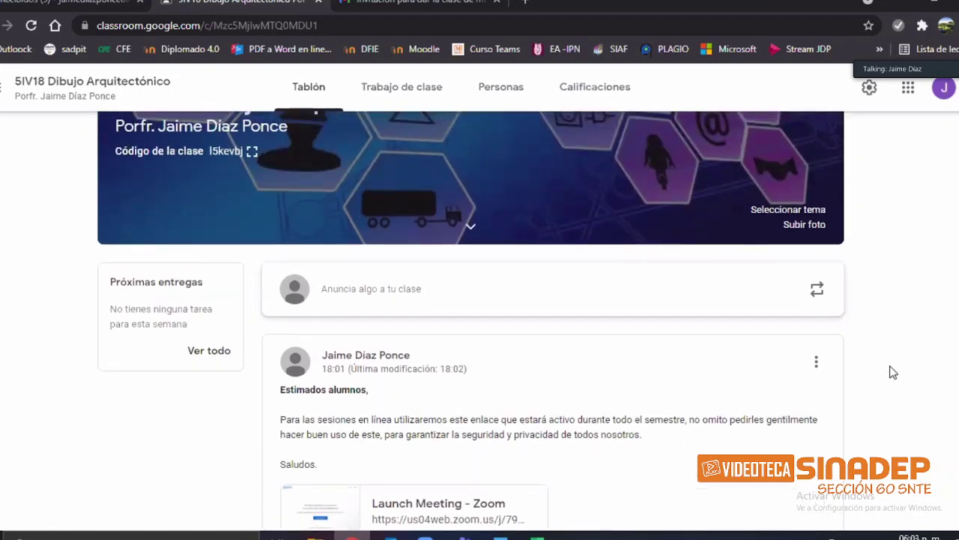
scroll(898, 349, down, 2)
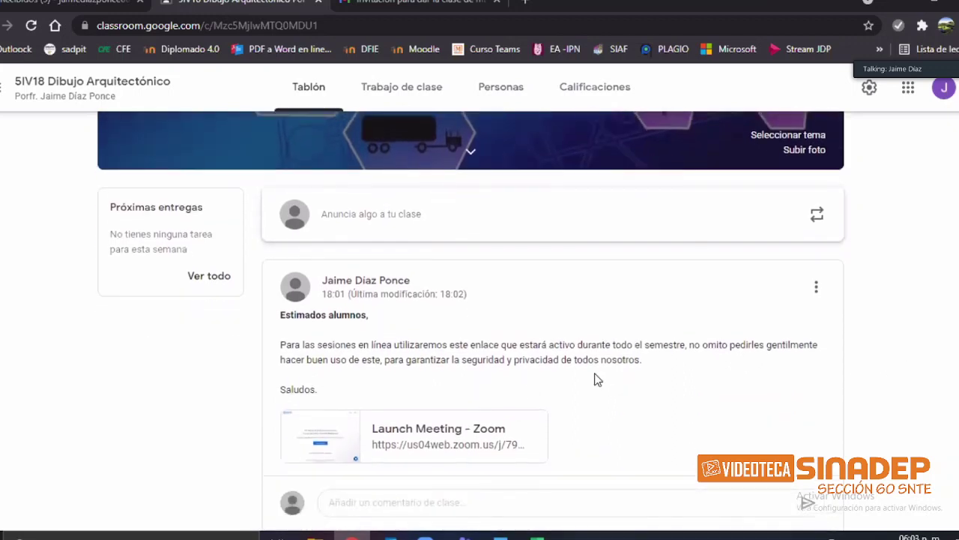
scroll(592, 382, down, 3)
scroll(478, 305, up, 2)
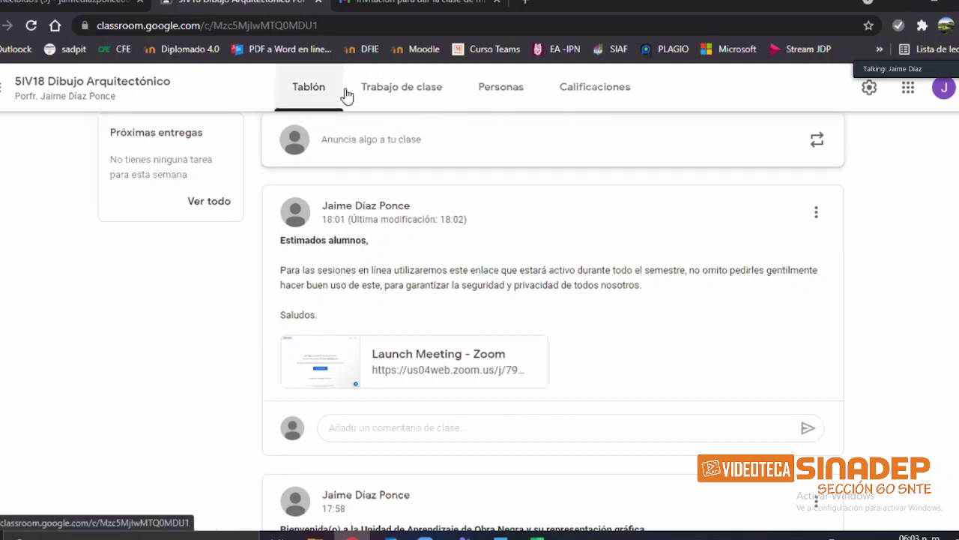
Step: Go through Trabajo de clase to the Personas page showing one teacher and two students
click(437, 100)
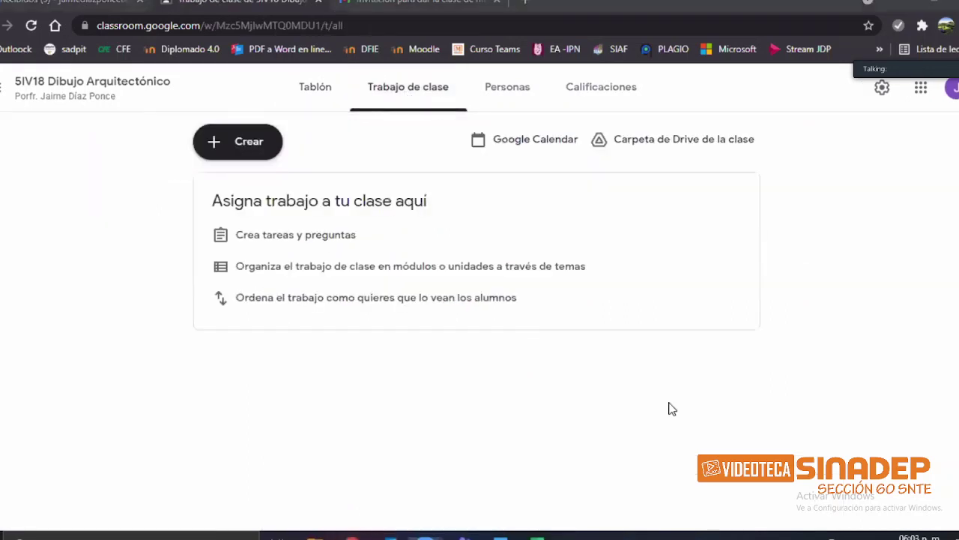
click(508, 88)
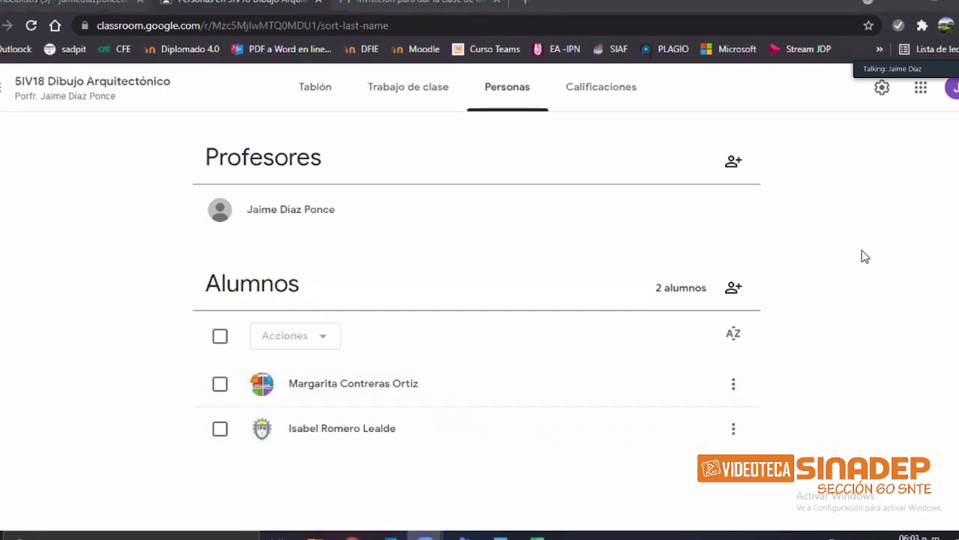
Step: Switch back to the Trabajo de clase page of 5IV18 Dibujo Arquitectónico
click(424, 90)
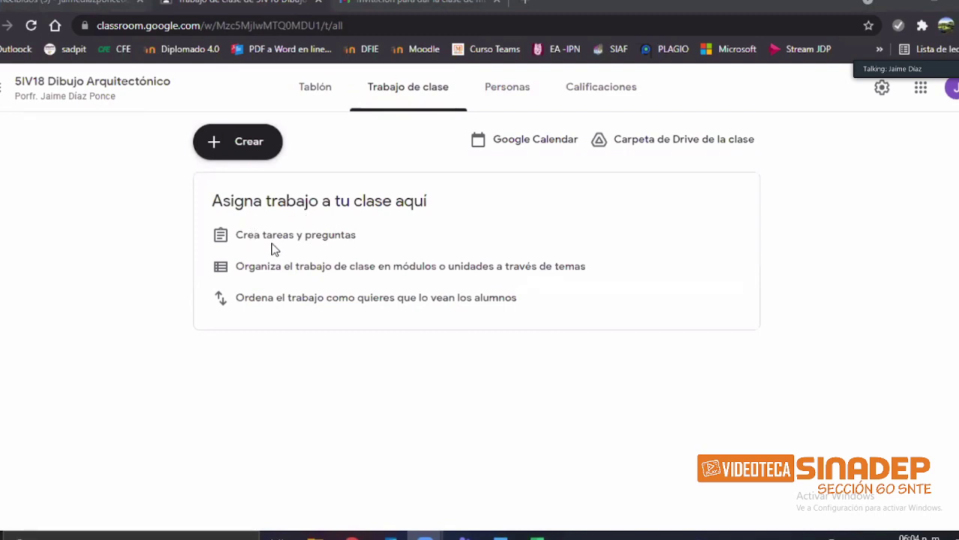
Step: Highlight the 'Crea tareas y preguntas' and topic hints, then show the Crear options list
double_click(246, 236)
drag(327, 238, 357, 237)
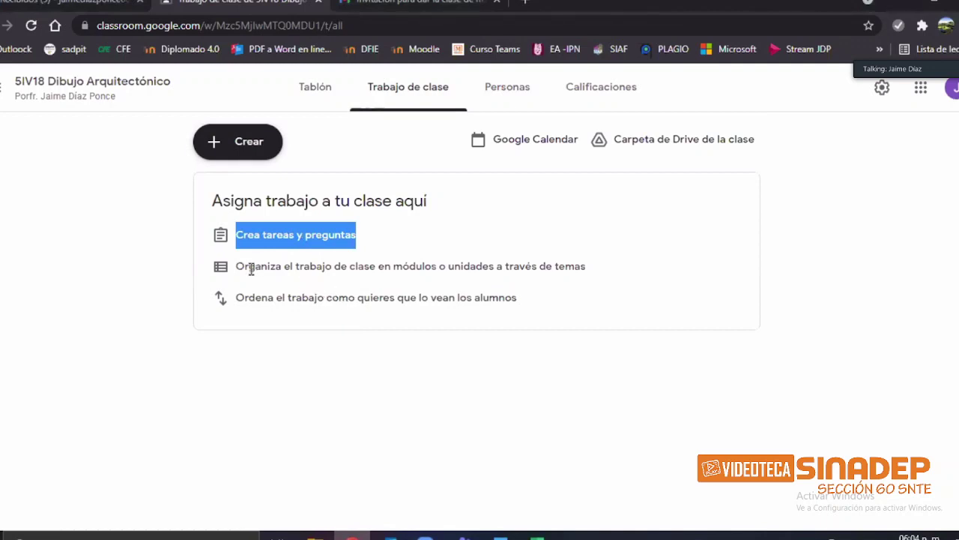
drag(237, 267, 581, 269)
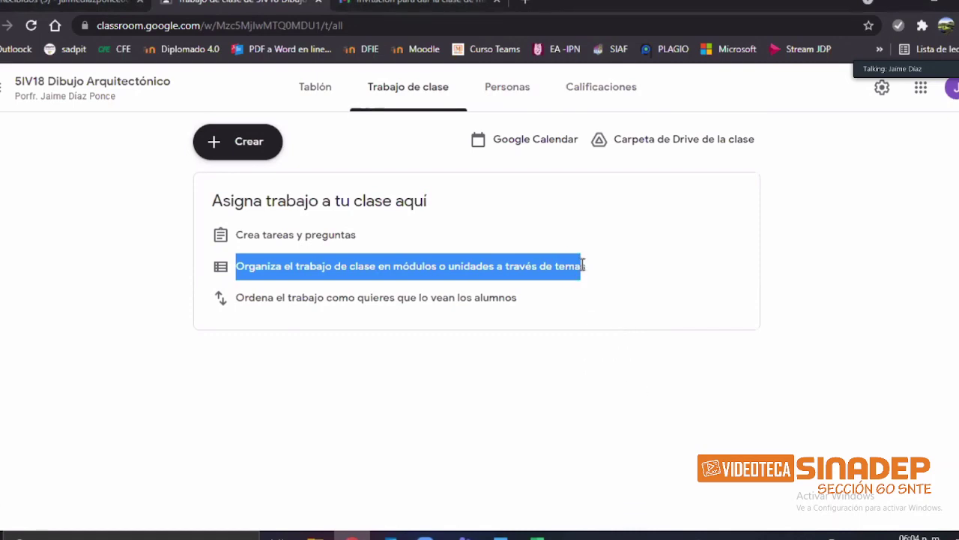
click(276, 308)
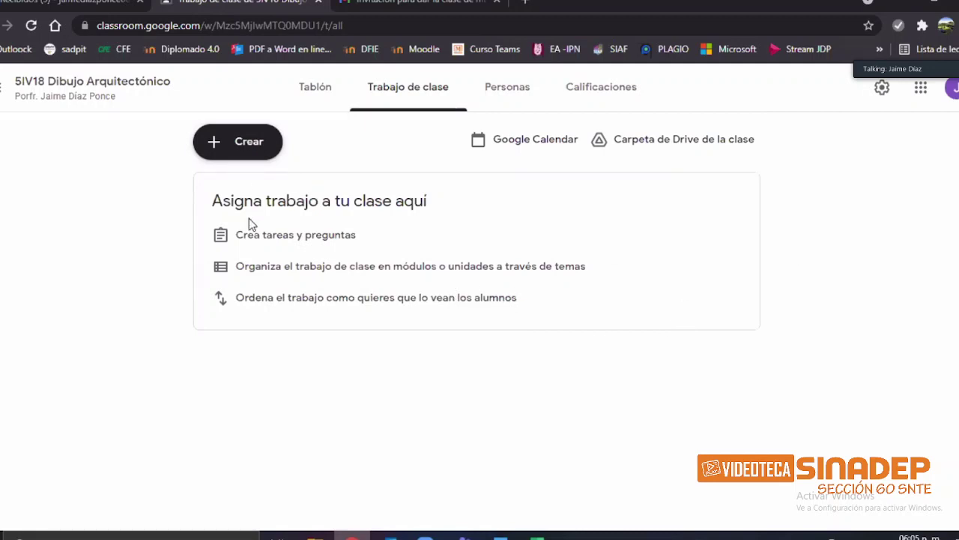
click(244, 145)
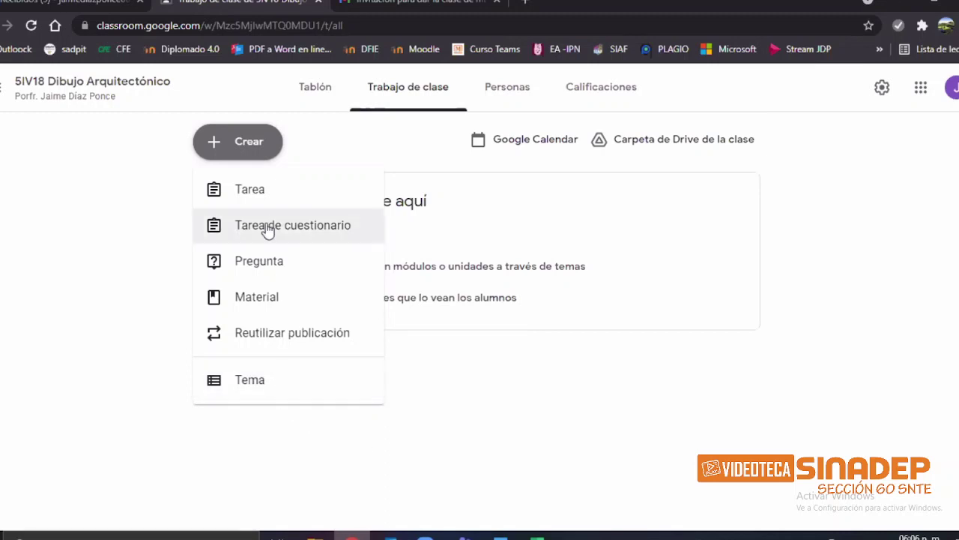
Step: Close the Crear options list and reopen it to choose a new topic
click(578, 439)
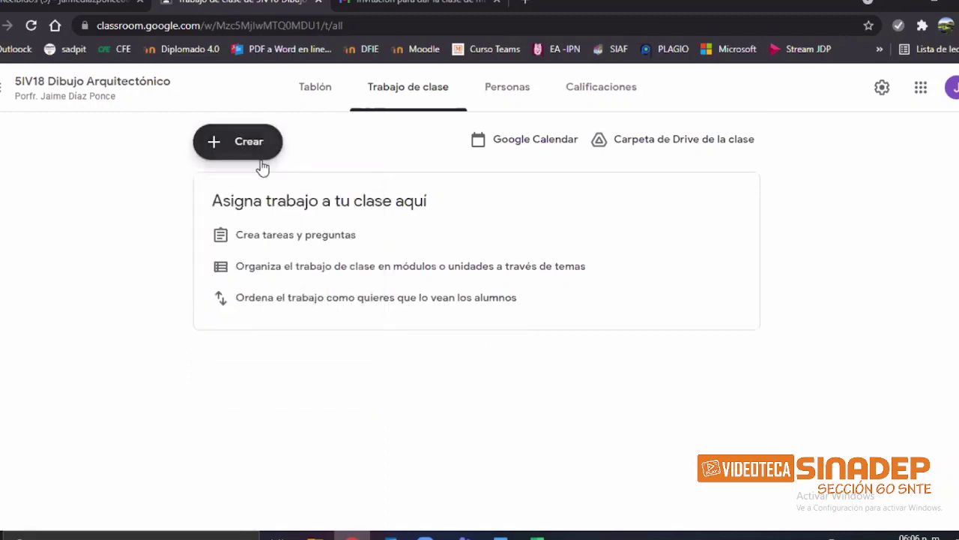
click(261, 158)
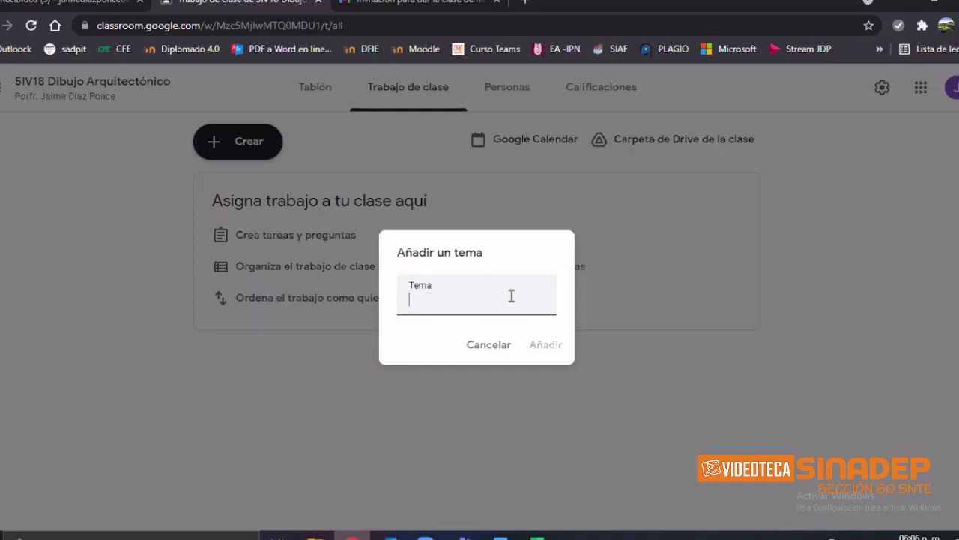
Step: Name the new topic 'Tareas / Actividades 1er Parcial Ordinario', correcting typos, and add it
text(Tareas /)
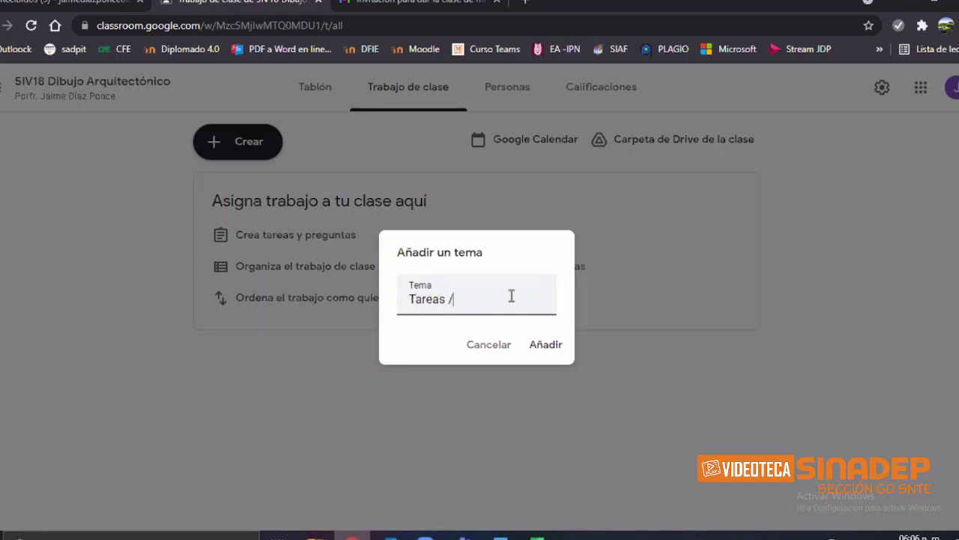
text( Actividades)
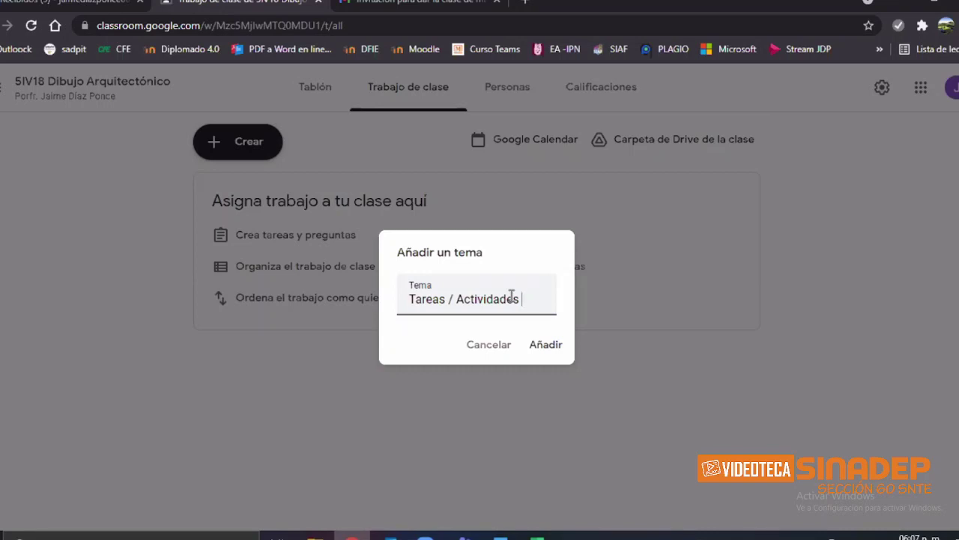
text(er PArcial)
key(BackSpace)
key(BackSpace)
key(BackSpace)
key(BackSpace)
key(BackSpace)
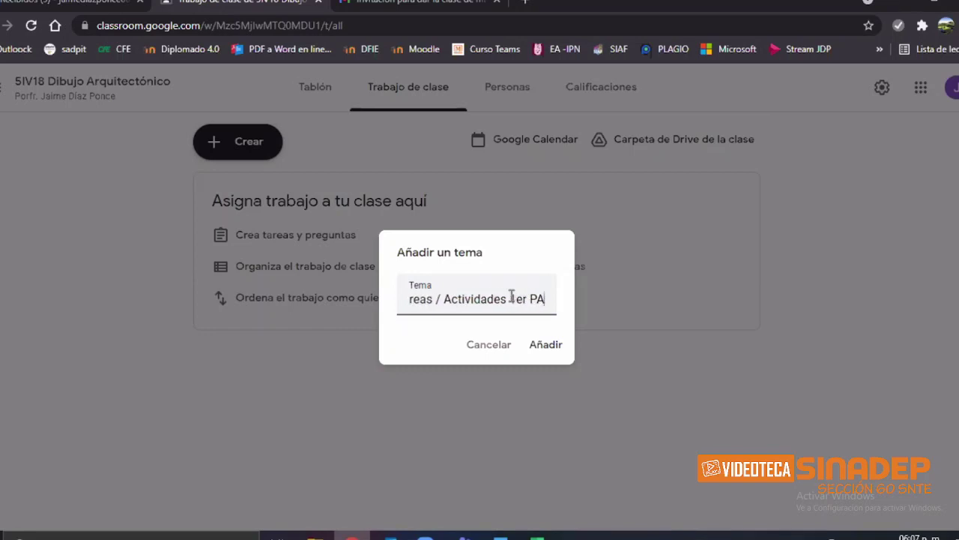
text(rcial Or)
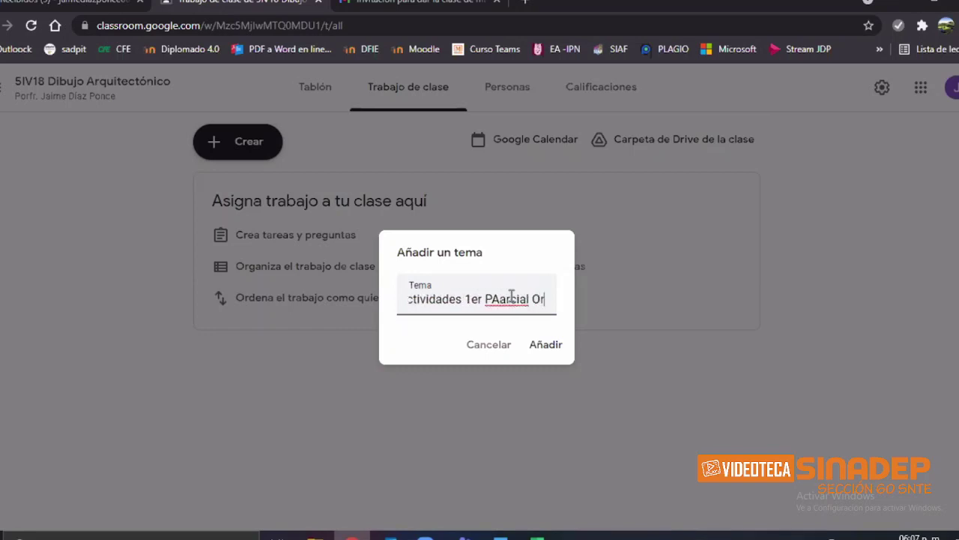
text(dinarioa)
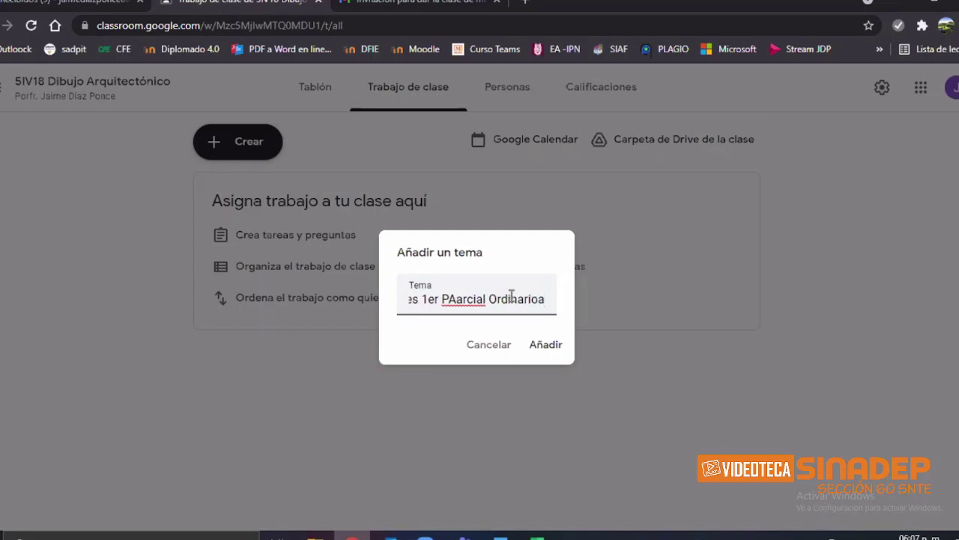
key(BackSpace)
key(BackSpace)
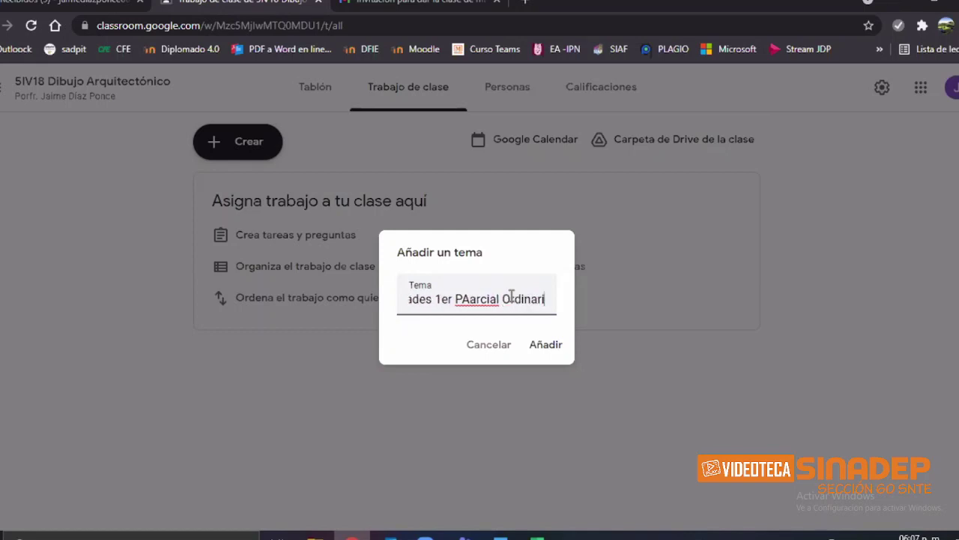
text(o)
key(Left)
key(Left)
key(Left)
key(Left)
key(Left)
key(Left)
key(Left)
key(Left)
key(Left)
key(Left)
key(Left)
key(Left)
key(Left)
key(Left)
key(Left)
key(Left)
key(BackSpace)
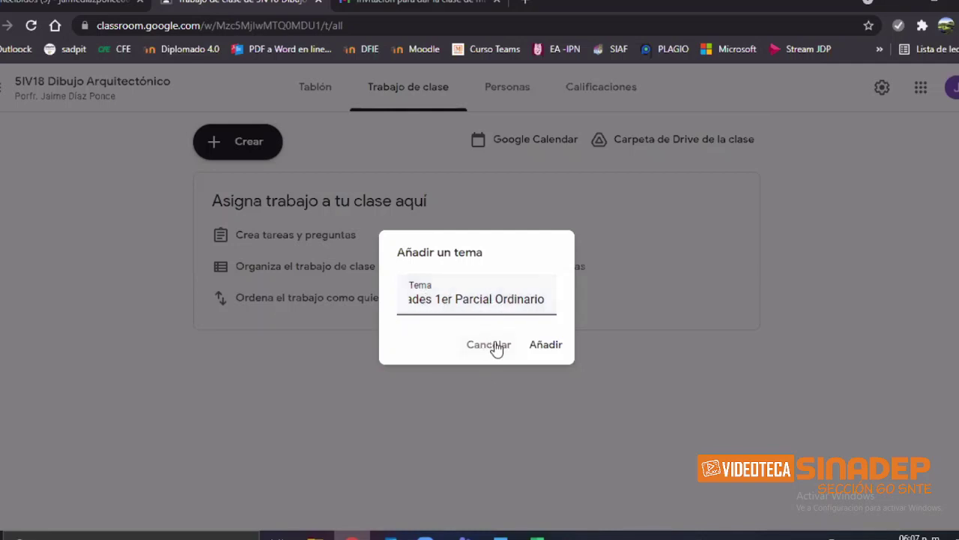
click(551, 348)
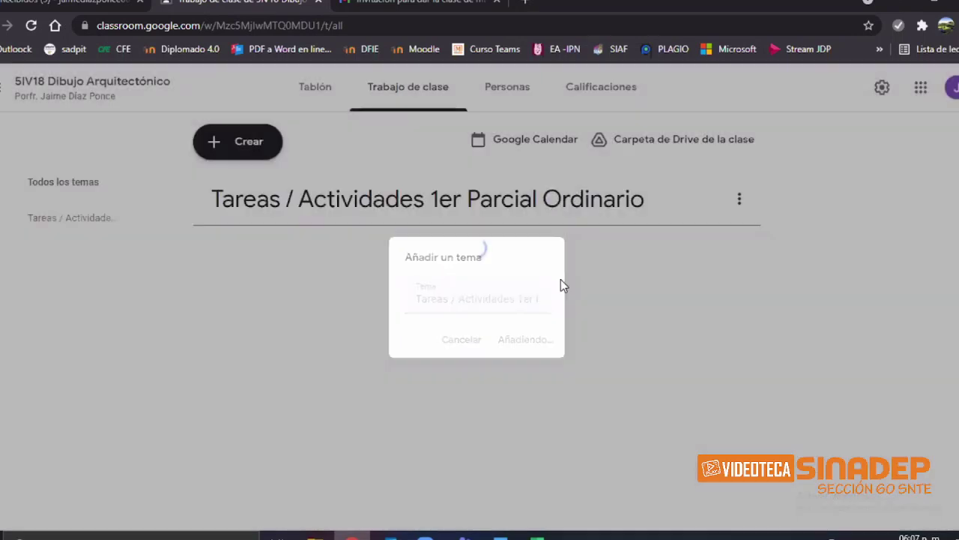
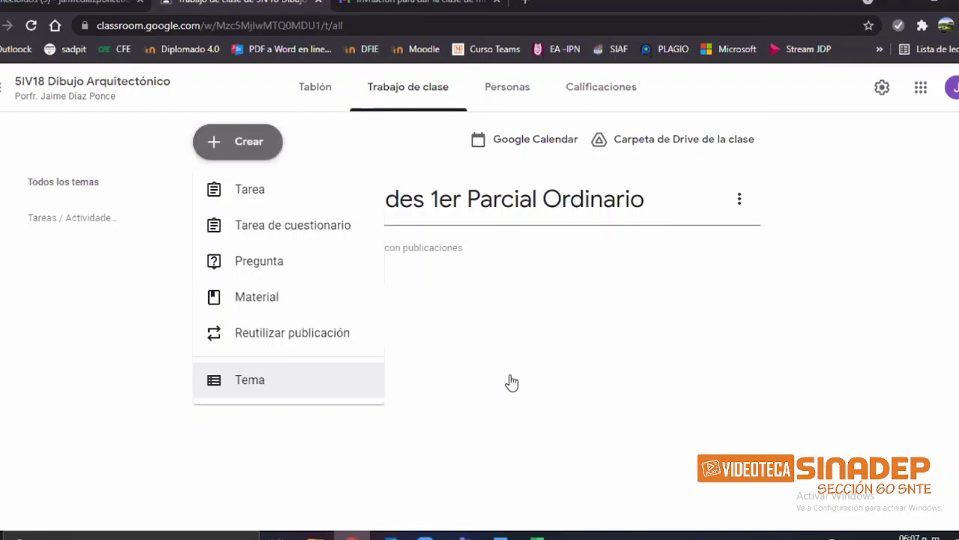
Step: Enter 'Proyecto Aula' as the new topic's name
text(Proyecto Aula)
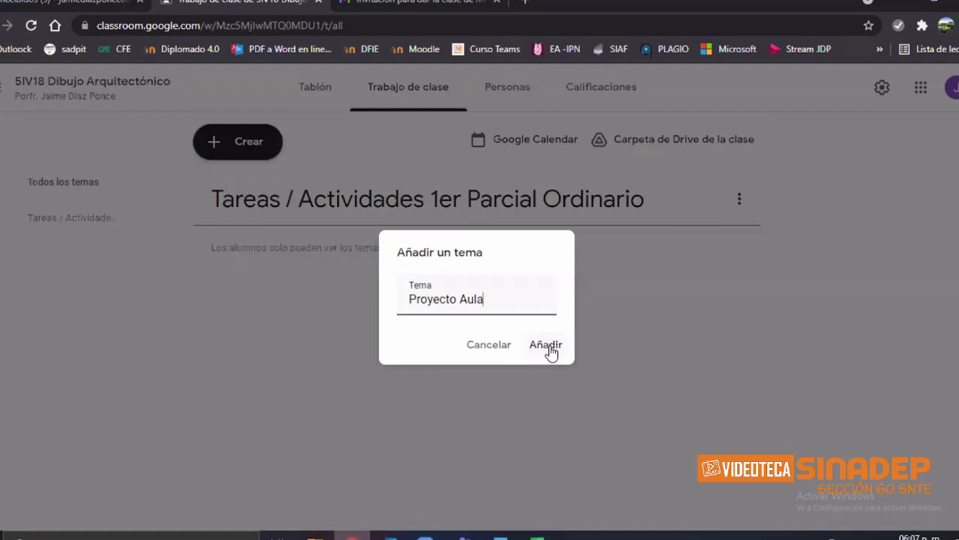
Step: Add Proyecto Aula, then create a second topic 'Material para compartir', correcting the 'Matyerial' typo
click(551, 352)
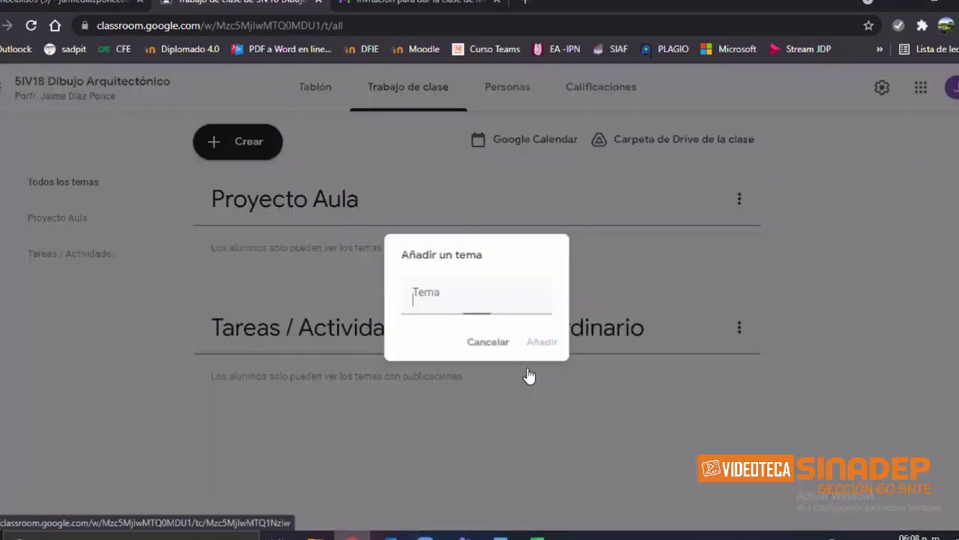
text(Material)
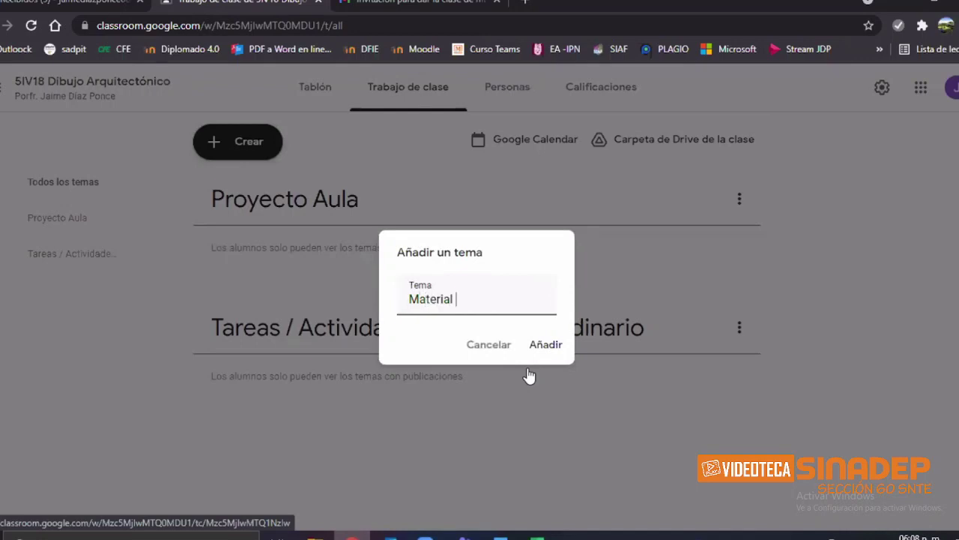
key(BackSpace)
key(BackSpace)
key(BackSpace)
key(BackSpace)
key(BackSpace)
key(BackSpace)
key(BackSpace)
key(BackSpace)
key(BackSpace)
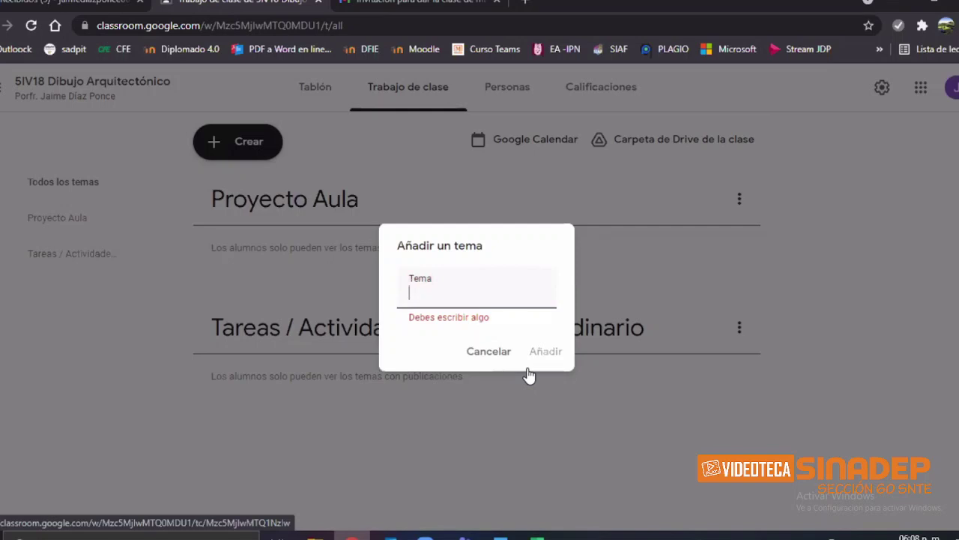
text(Matyerial)
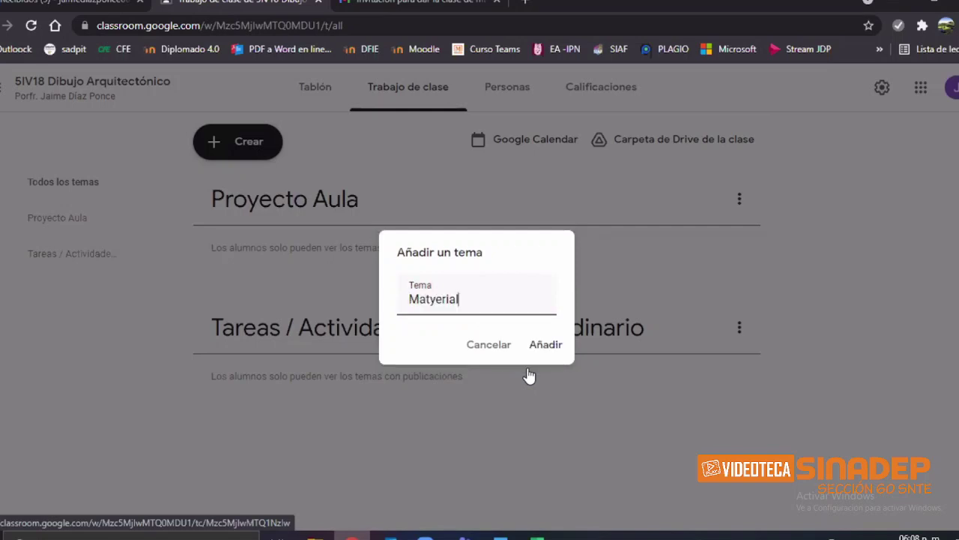
text( para comparti)
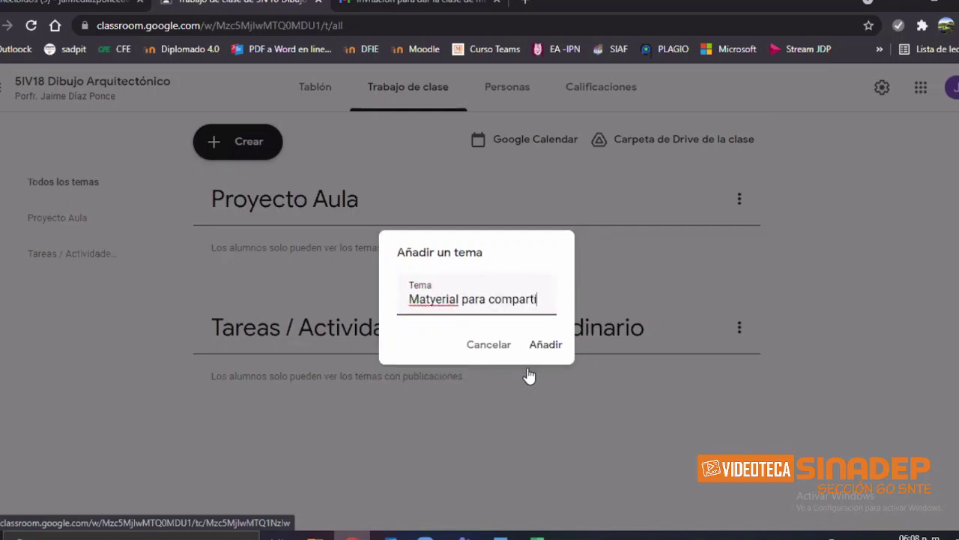
text(r)
key(ctrl+Left)
key(ctrl+Left)
key(Left)
key(Left)
key(Left)
key(Left)
key(Left)
key(Left)
key(BackSpace)
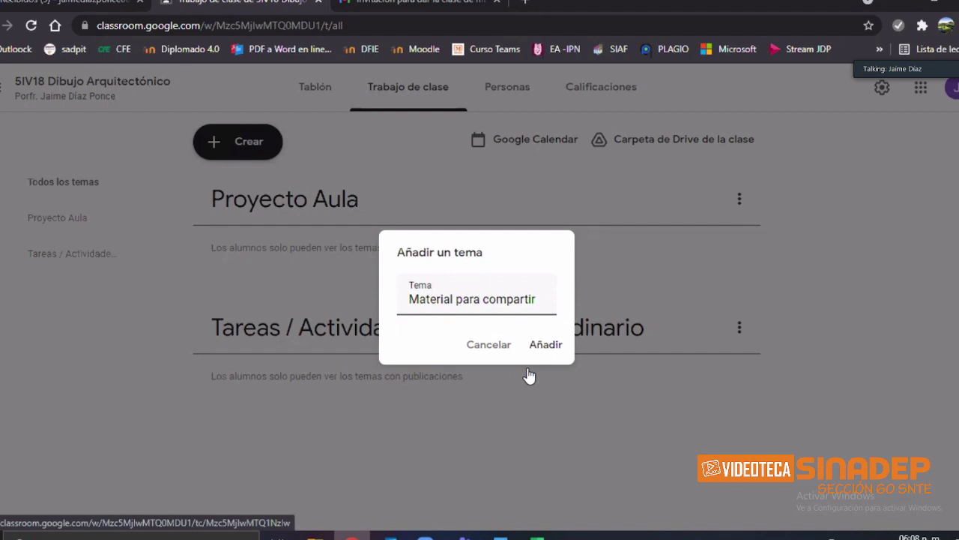
click(549, 349)
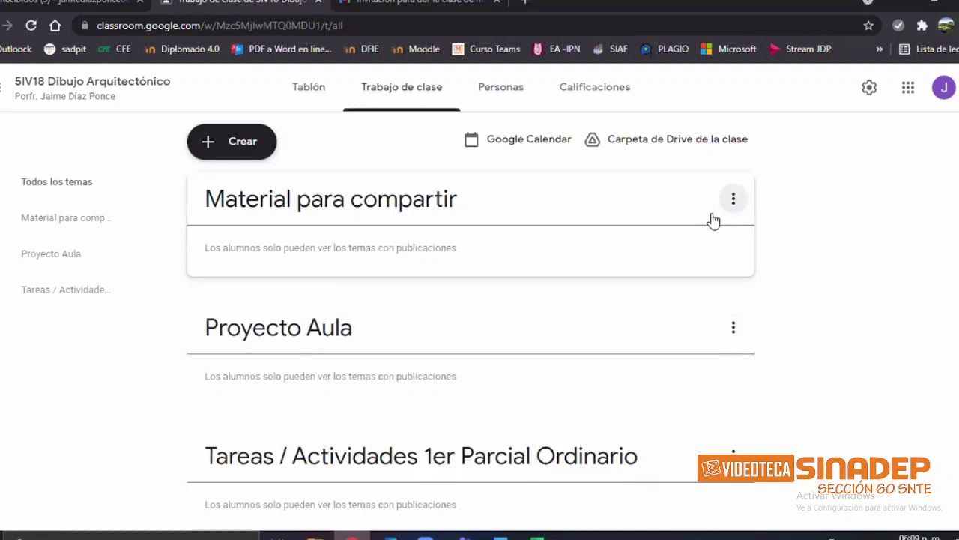
Step: Use the topic options menu to move Material para compartir down below Proyecto Aula
click(716, 214)
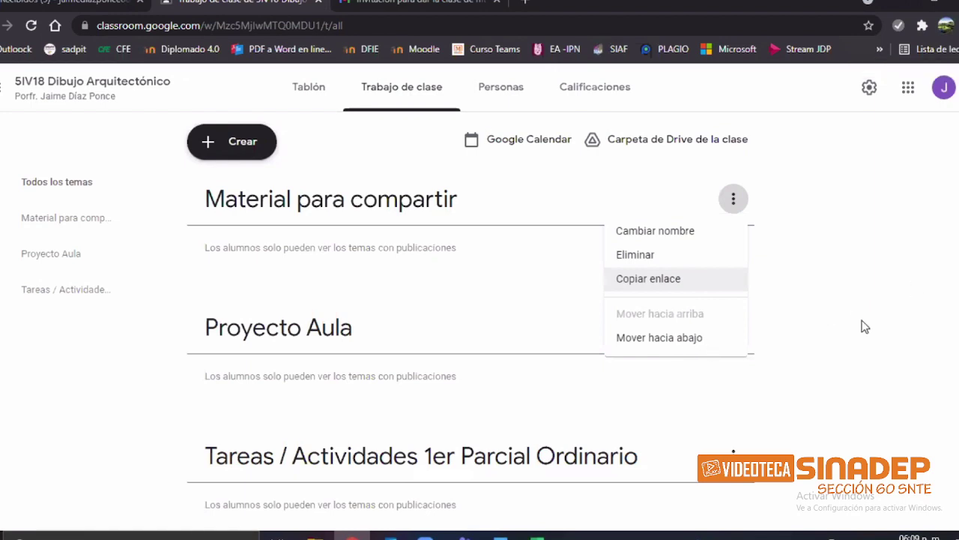
click(738, 343)
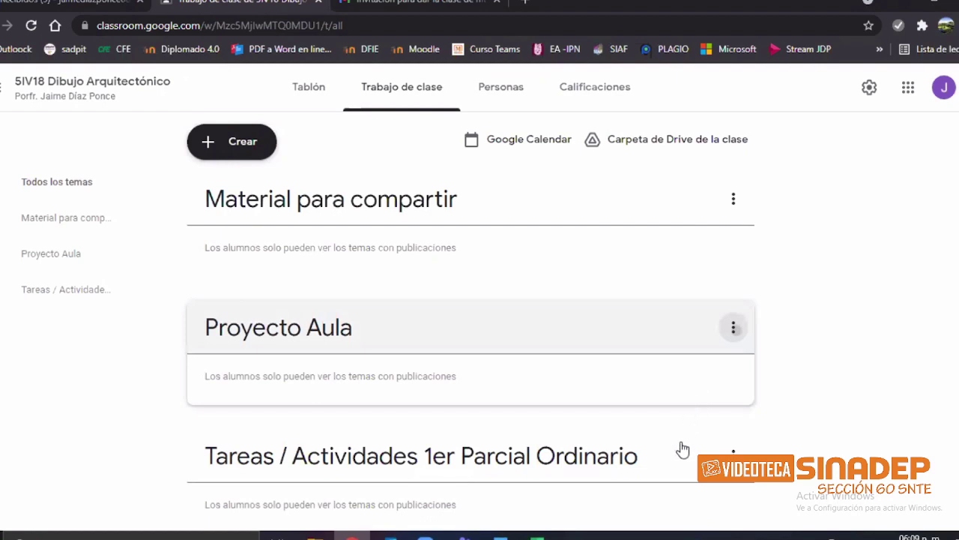
key(Return)
key(Down)
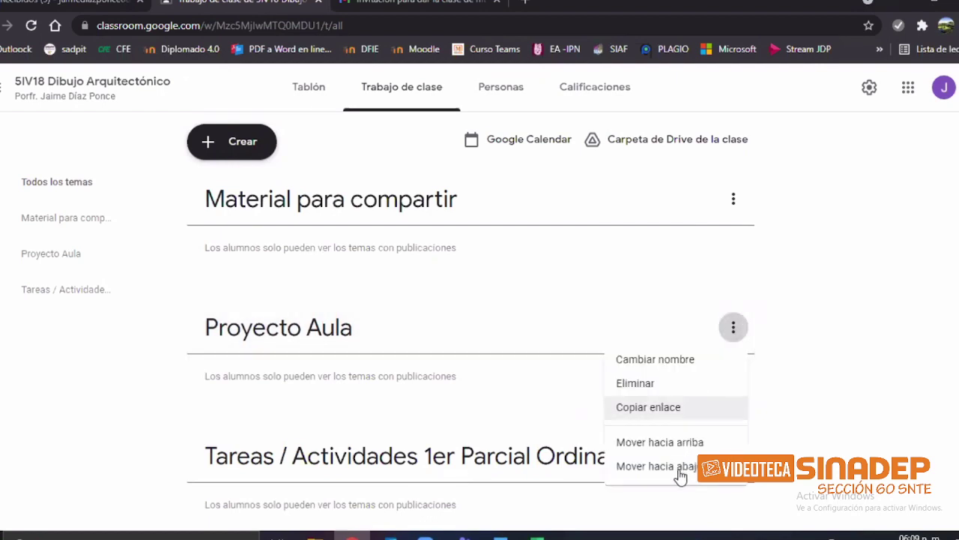
key(Down)
key(Down)
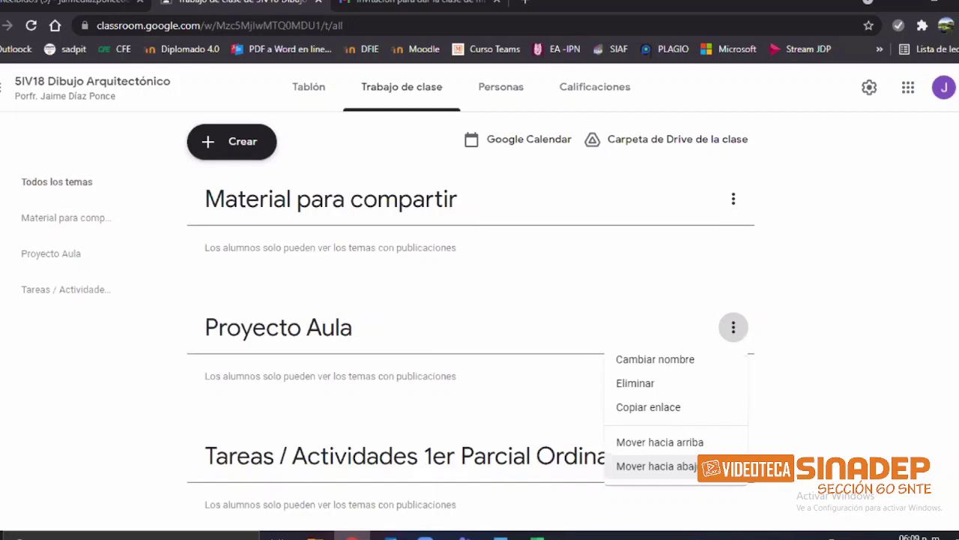
click(675, 472)
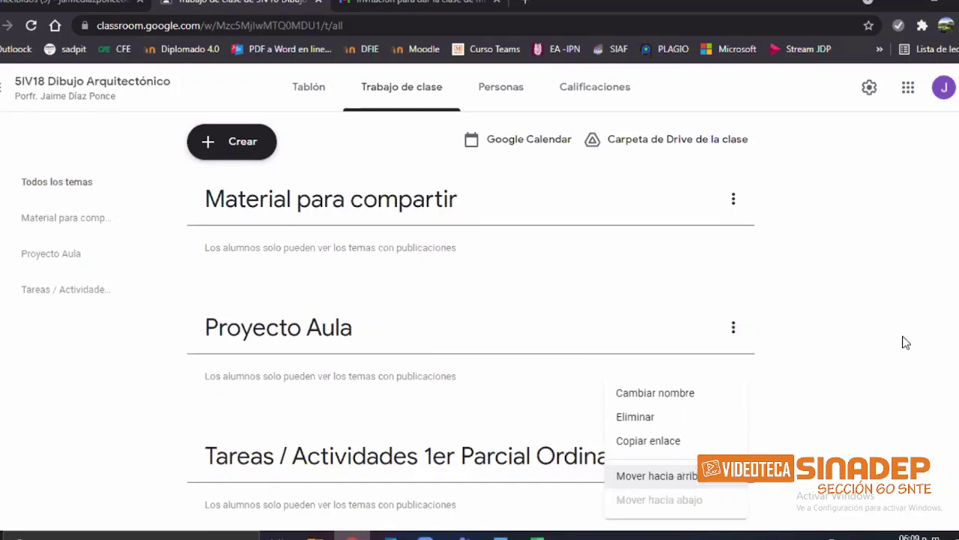
key(Down)
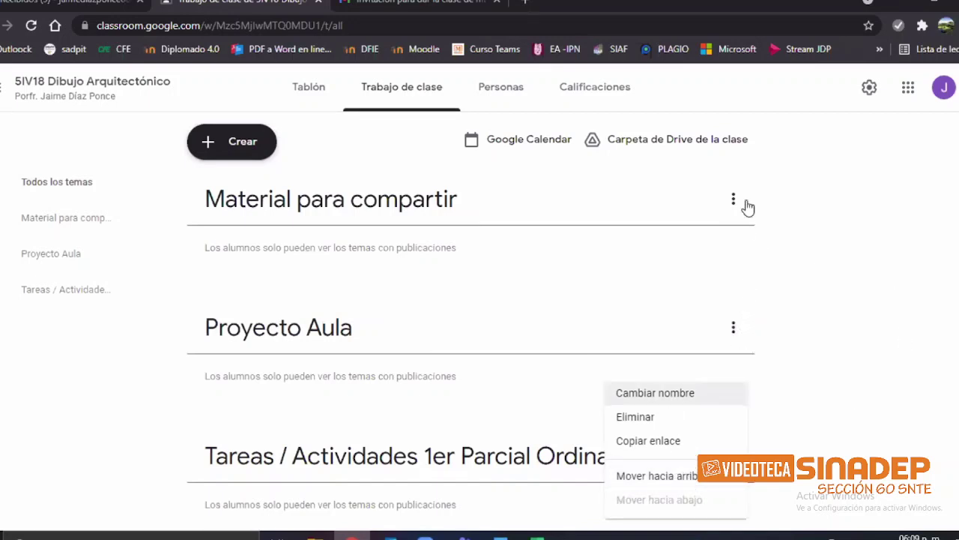
click(732, 201)
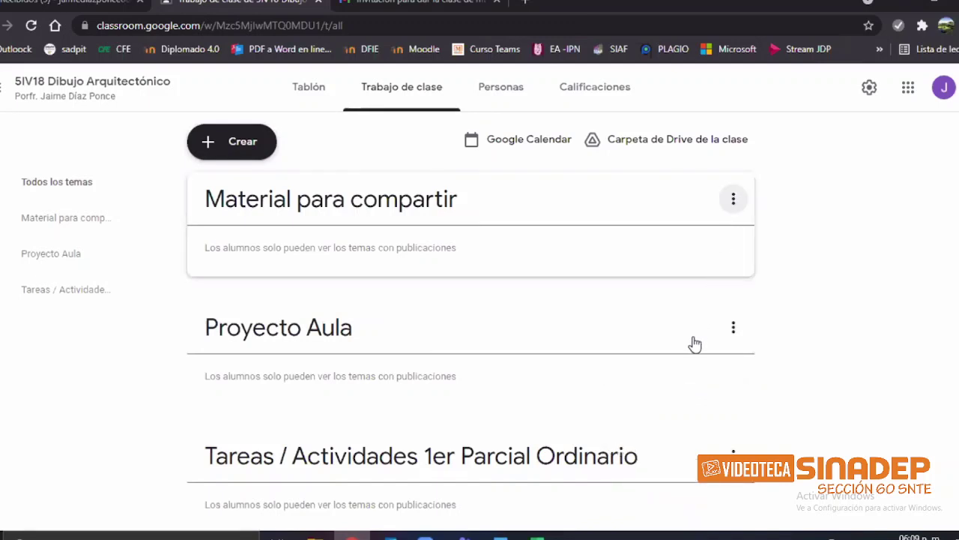
key(Return)
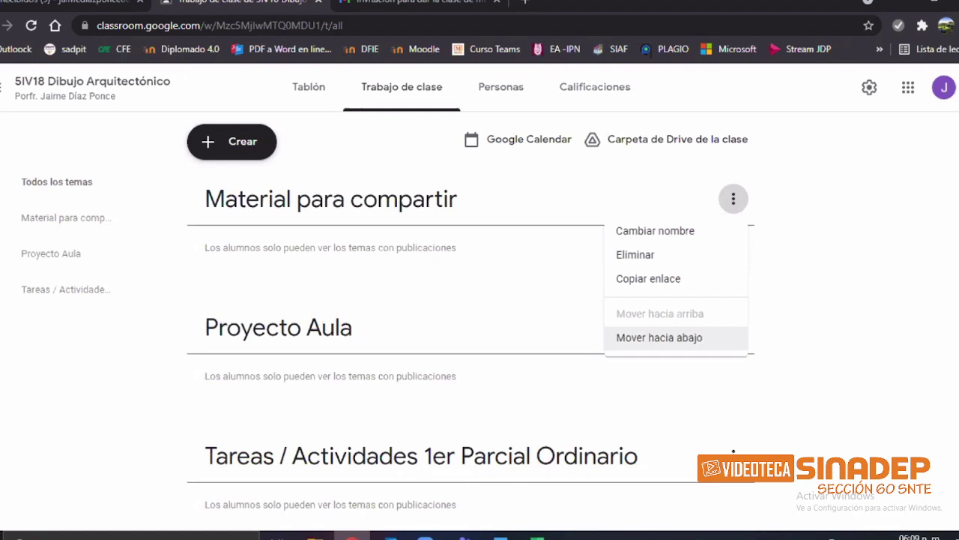
key(Return)
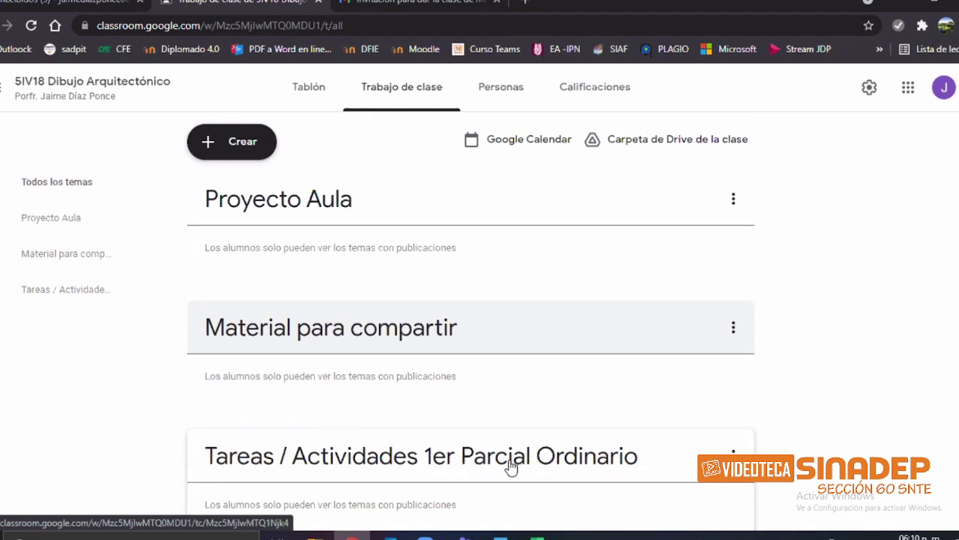
Step: Drag the Tareas / Actividades 1er Parcial Ordinario topic to the top of the topic list
drag(422, 456, 492, 216)
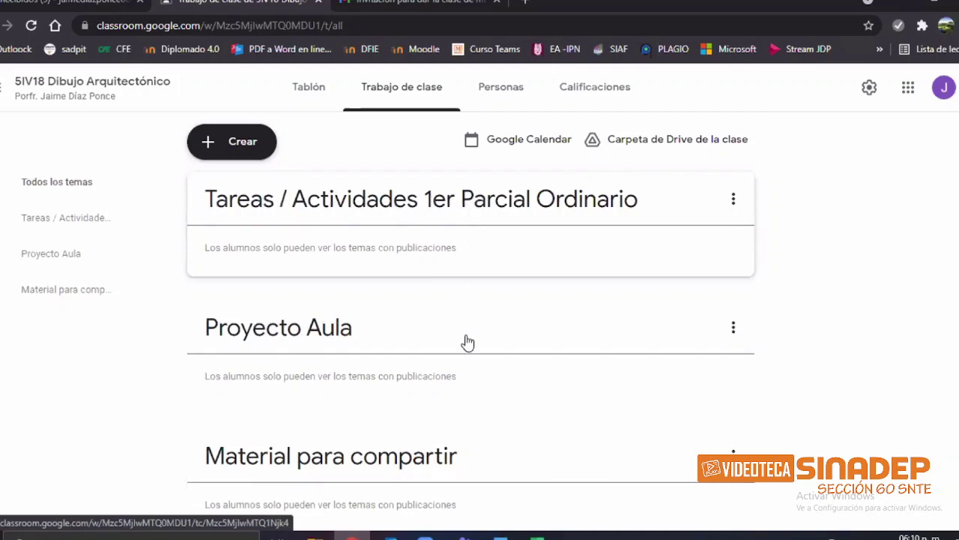
drag(462, 253, 463, 199)
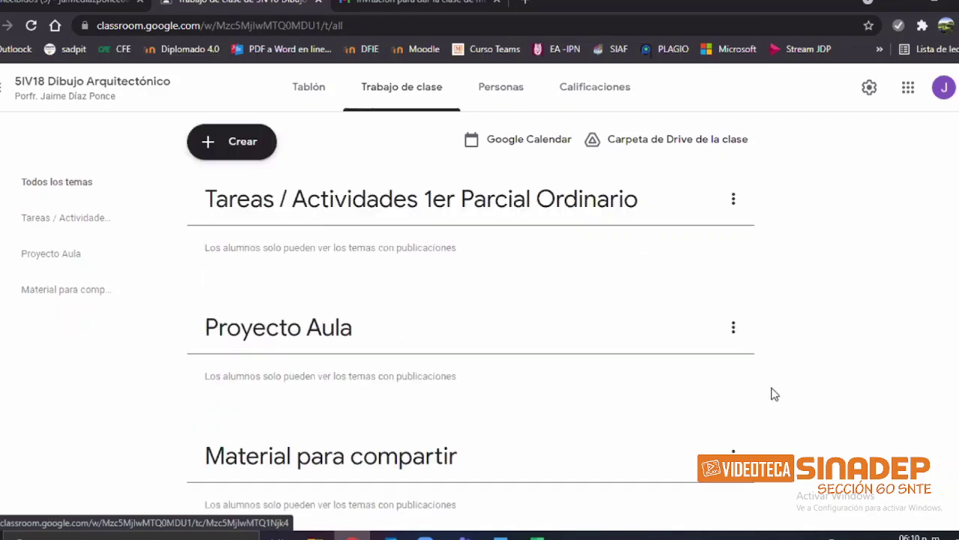
click(734, 328)
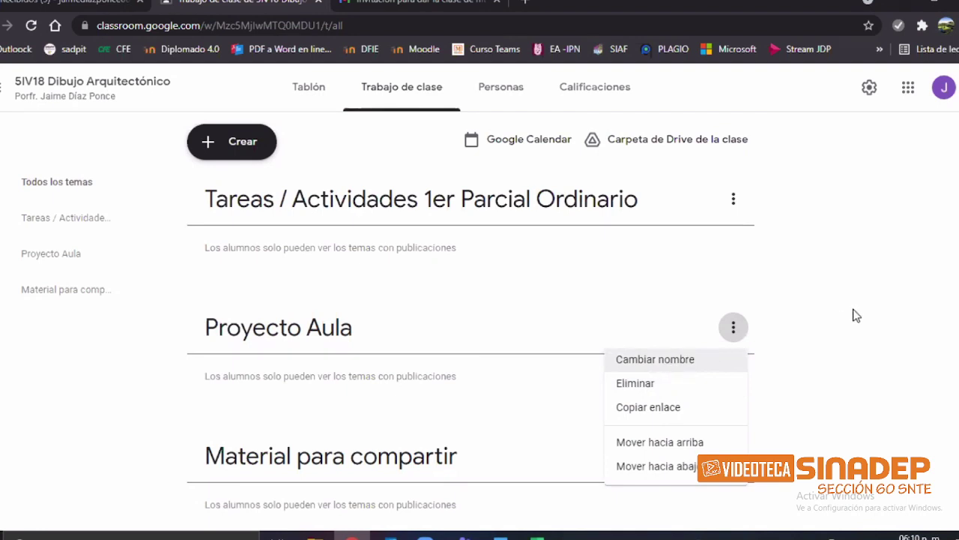
Step: Open the Proyecto Aula and Material para compartir topic menus, closing them without changes
click(735, 331)
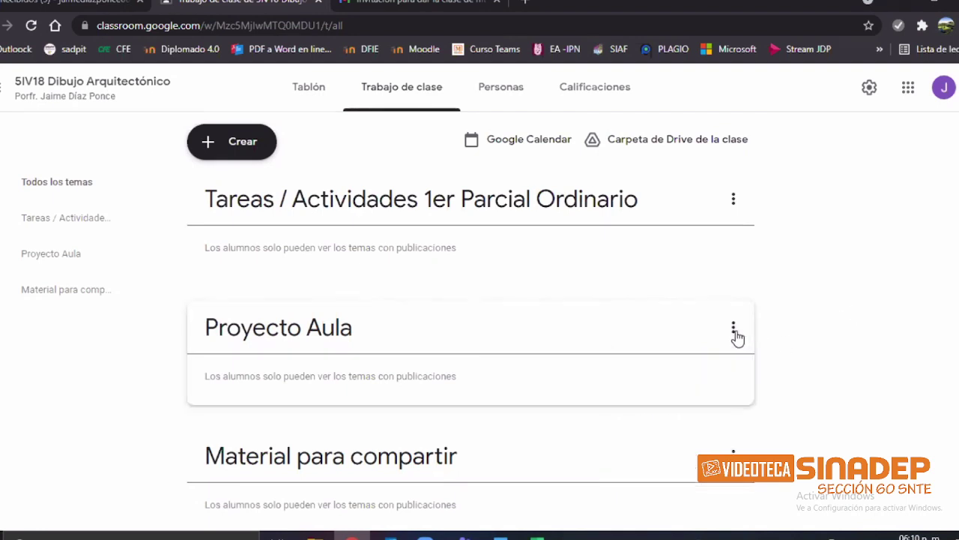
click(735, 330)
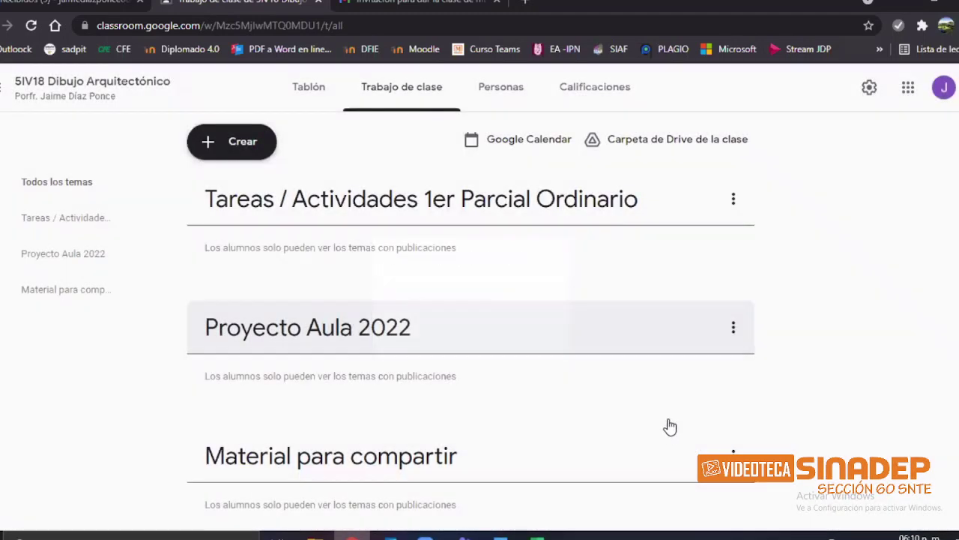
click(733, 453)
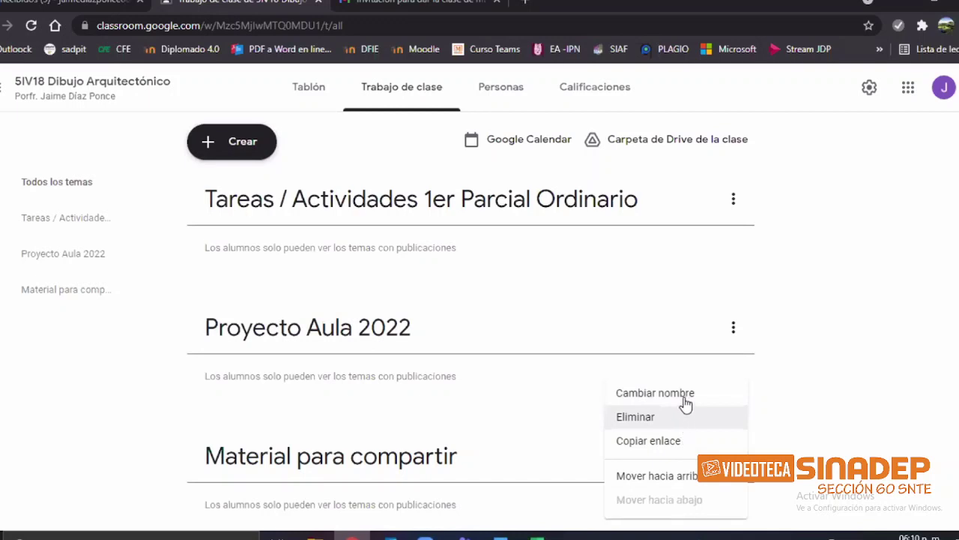
click(771, 364)
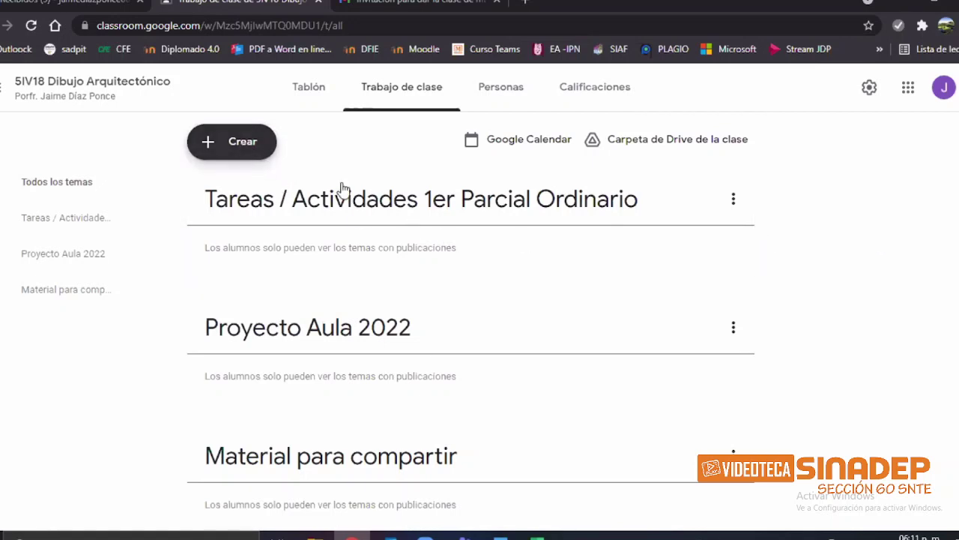
Step: Start a new Material post from the Crear menu
click(234, 150)
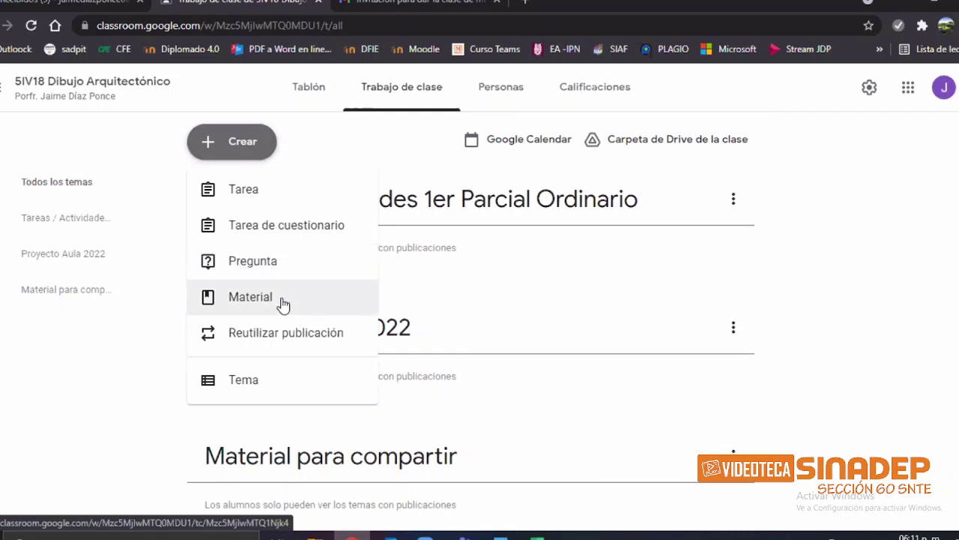
click(282, 303)
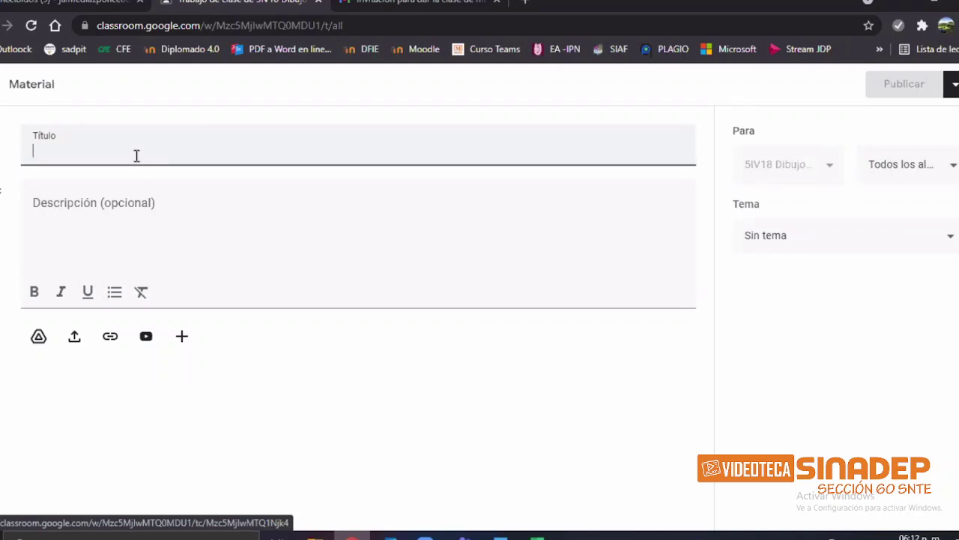
Step: Title the material 'Programa Sintético de la Unidad de Aprendizaje', fixing the typos
text(P)
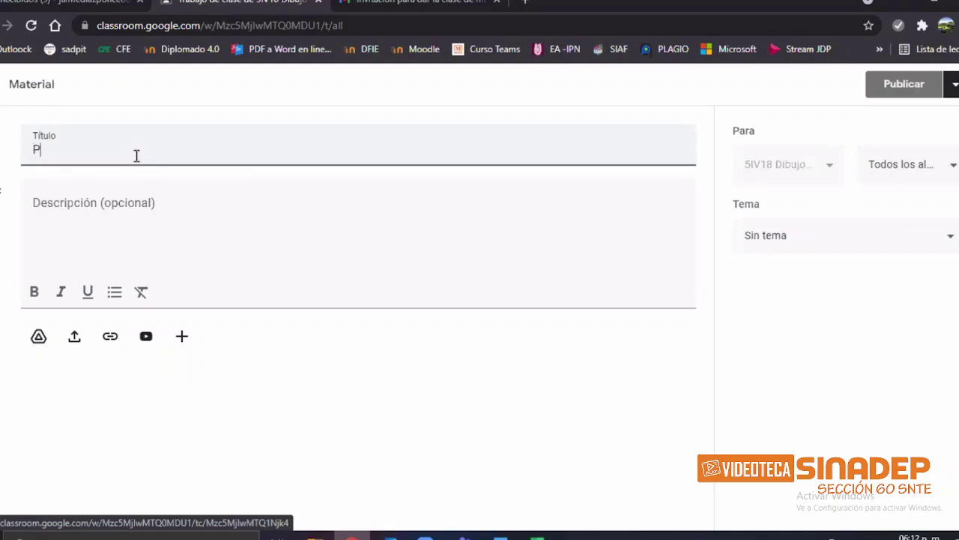
text(orograma)
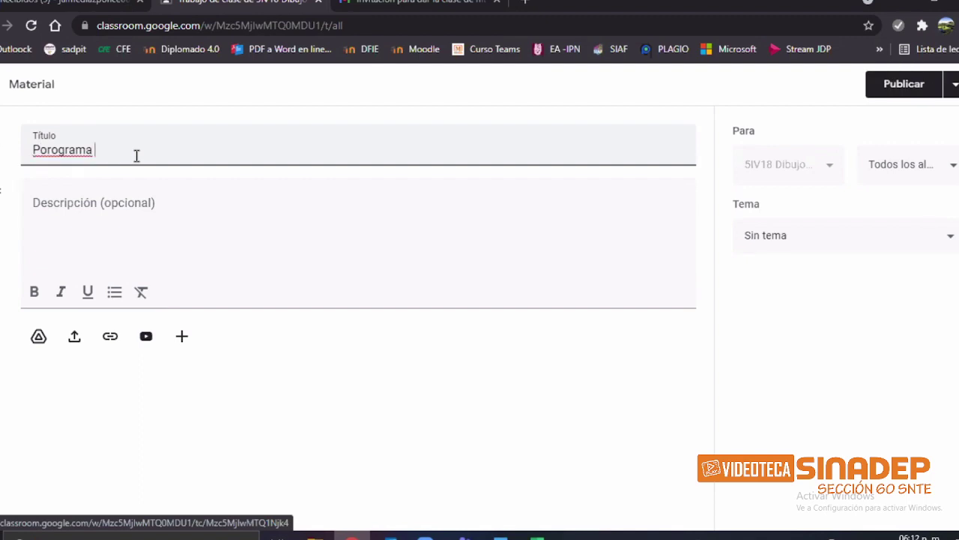
key(BackSpace)
key(BackSpace)
key(BackSpace)
key(BackSpace)
key(BackSpace)
key(BackSpace)
key(BackSpace)
key(BackSpace)
key(BackSpace)
text(rograma So)
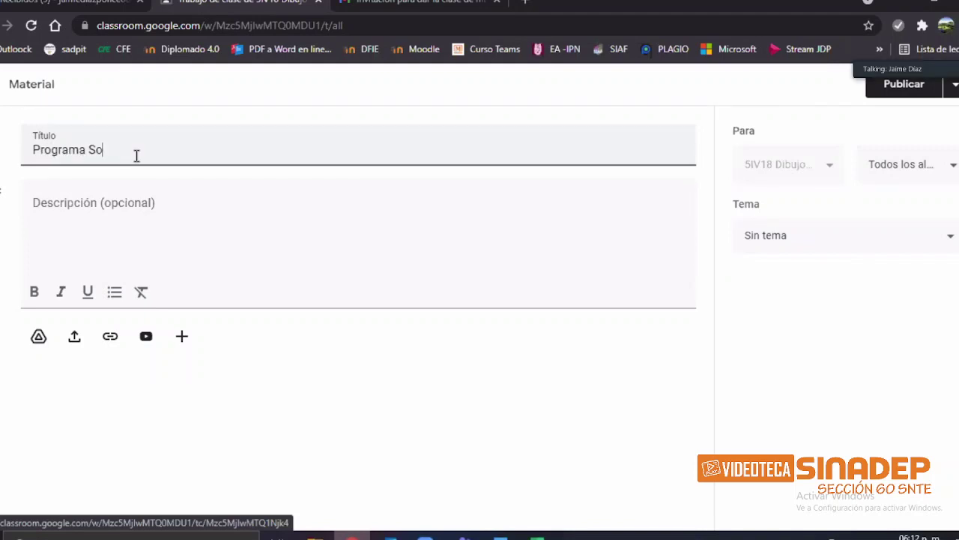
key(BackSpace)
text(intético de la)
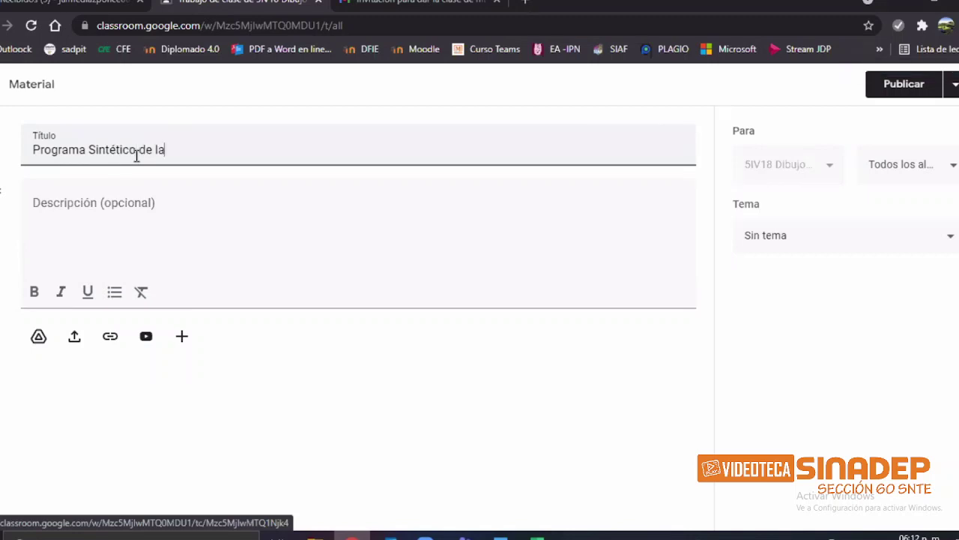
text( Unidad de Ap)
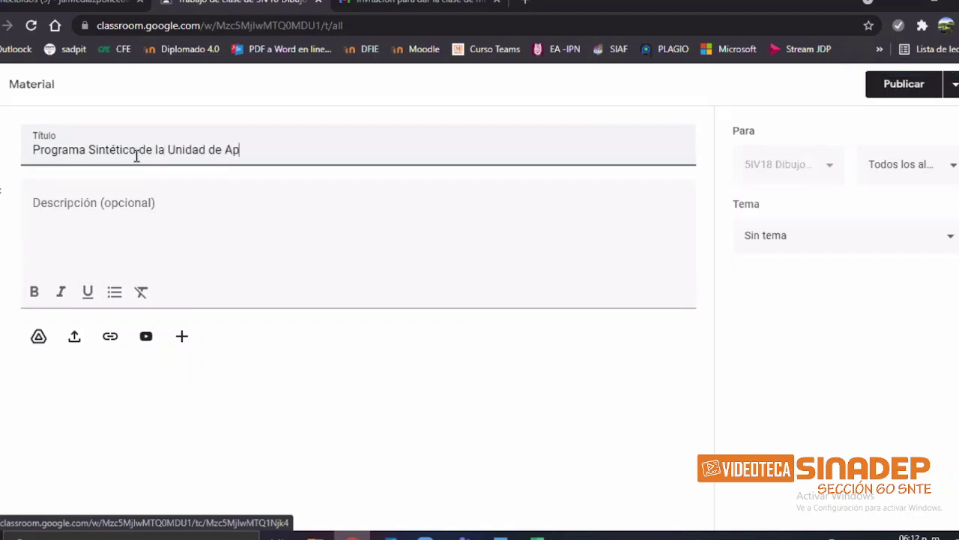
text(rendizaje)
click(284, 217)
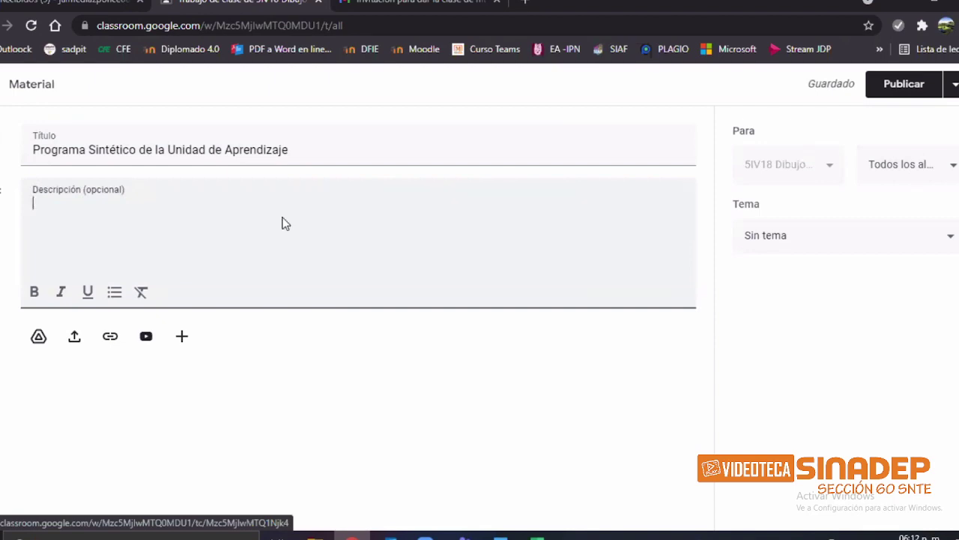
Step: After checking the Word notes, enter the description 'Adjunto el PDF que contiene todo lo que vamos a ver en el semestre...'
key(alt+Tab)
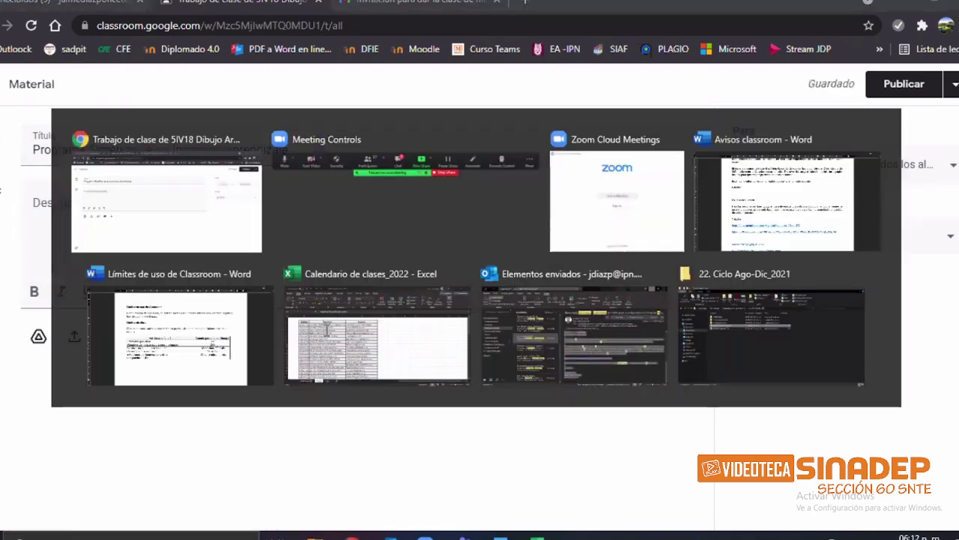
key(alt+Tab)
scroll(336, 344, up, 5)
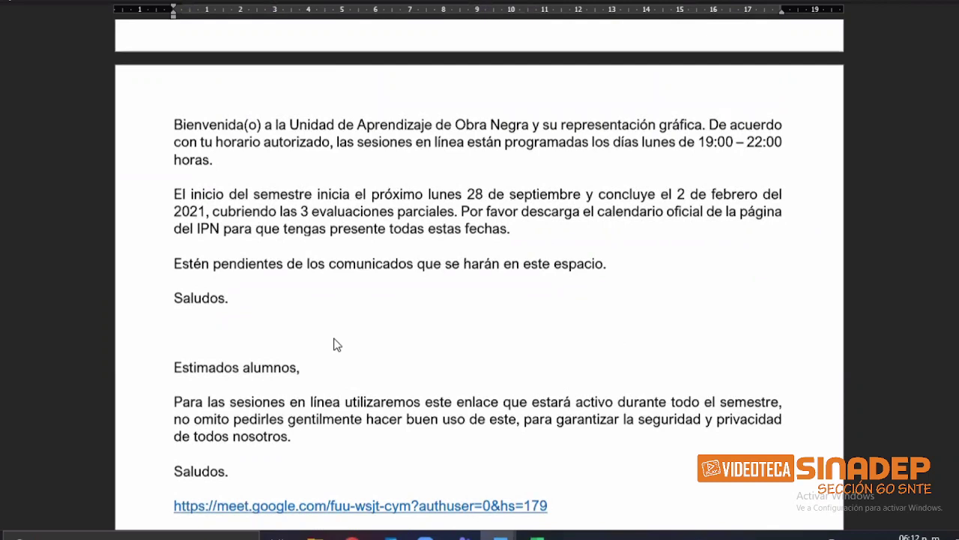
key(alt+Tab)
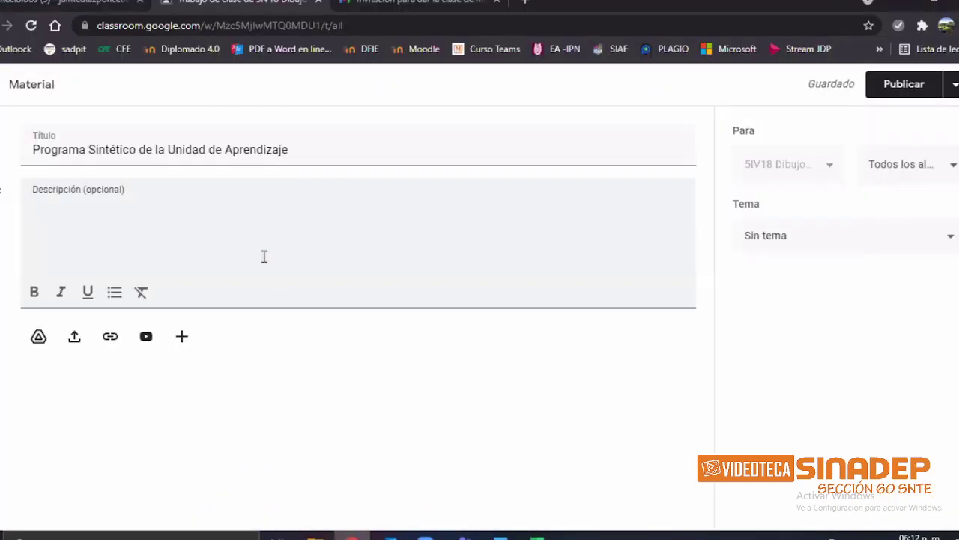
text(Adjunto)
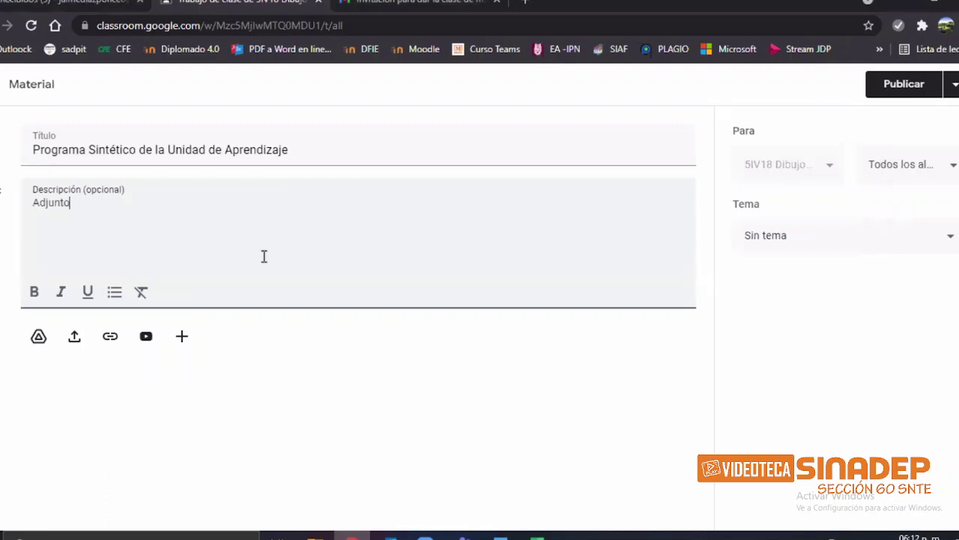
text( el P)
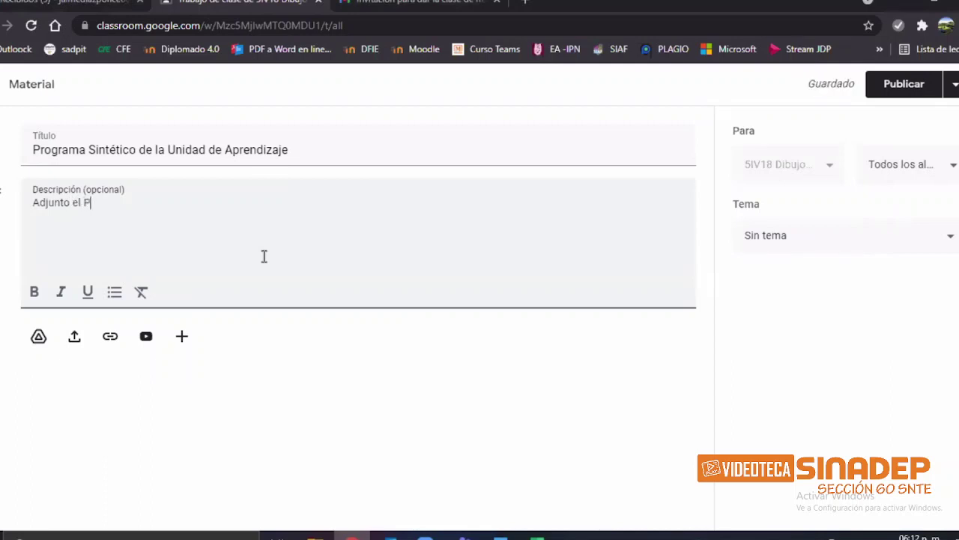
text(DF que contiene )
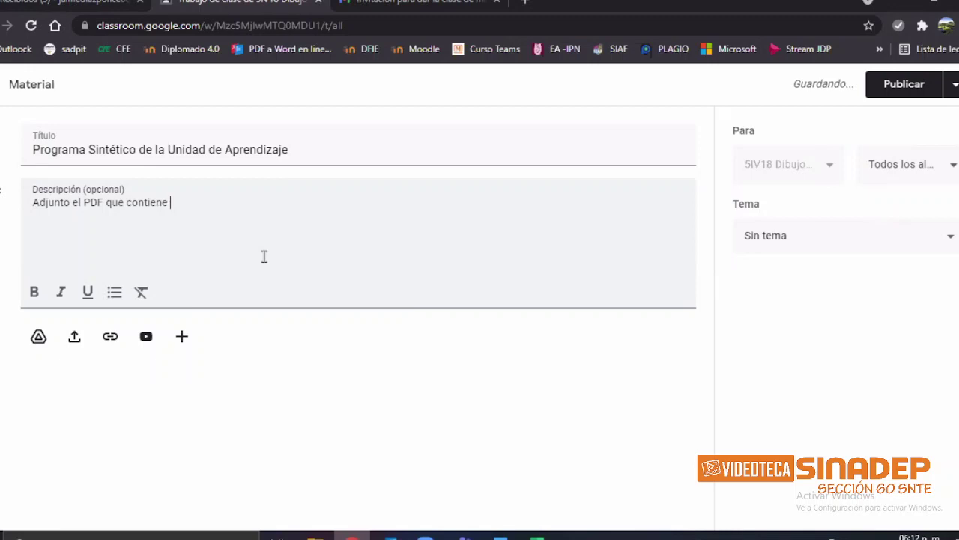
text(todo lo que vamos a )
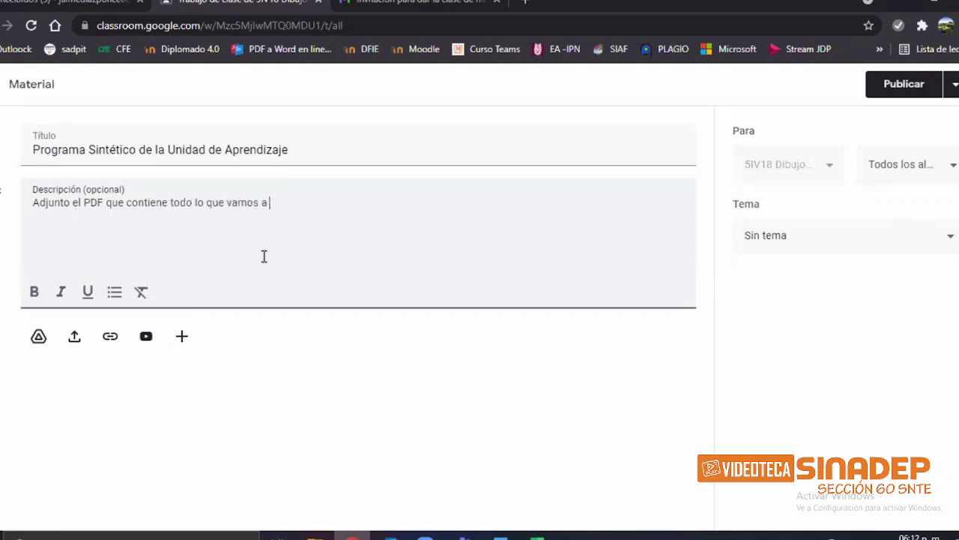
text(ver en el semestre)
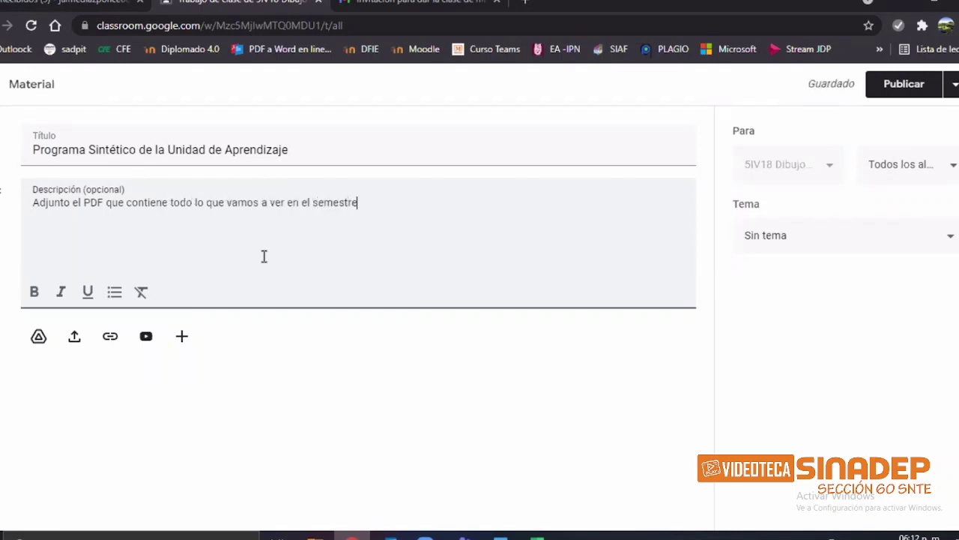
text(...)
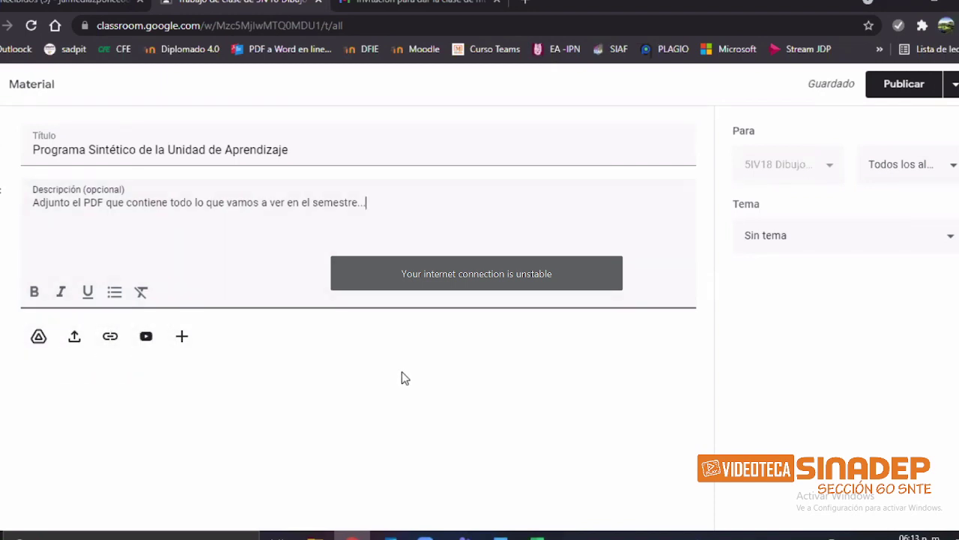
Step: Upload the Programa Sintético PDF from the Descargas folder as the material's attachment
click(184, 341)
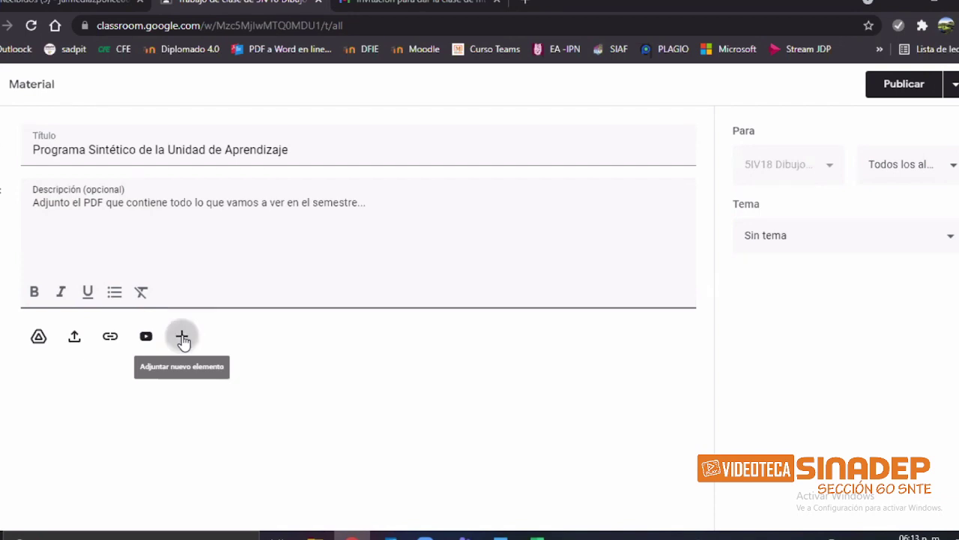
click(184, 341)
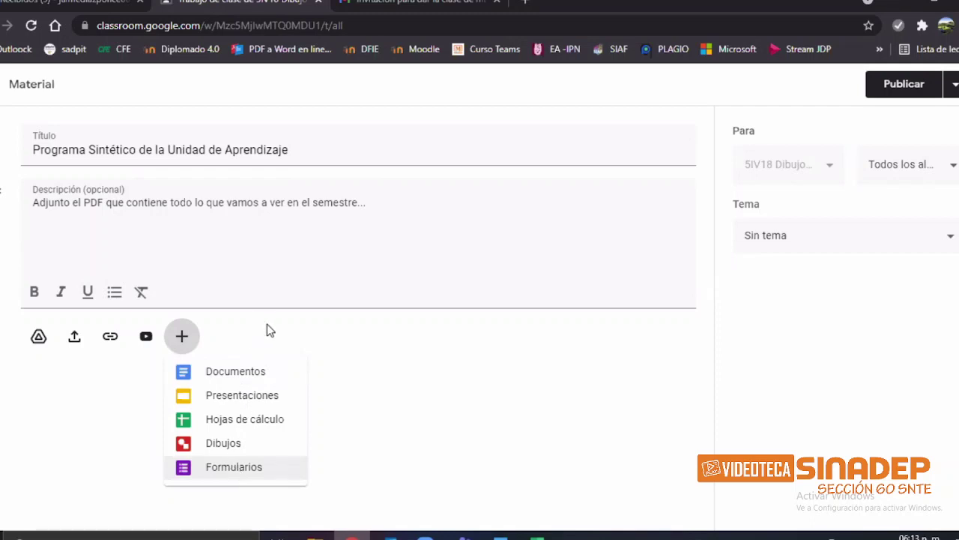
click(276, 280)
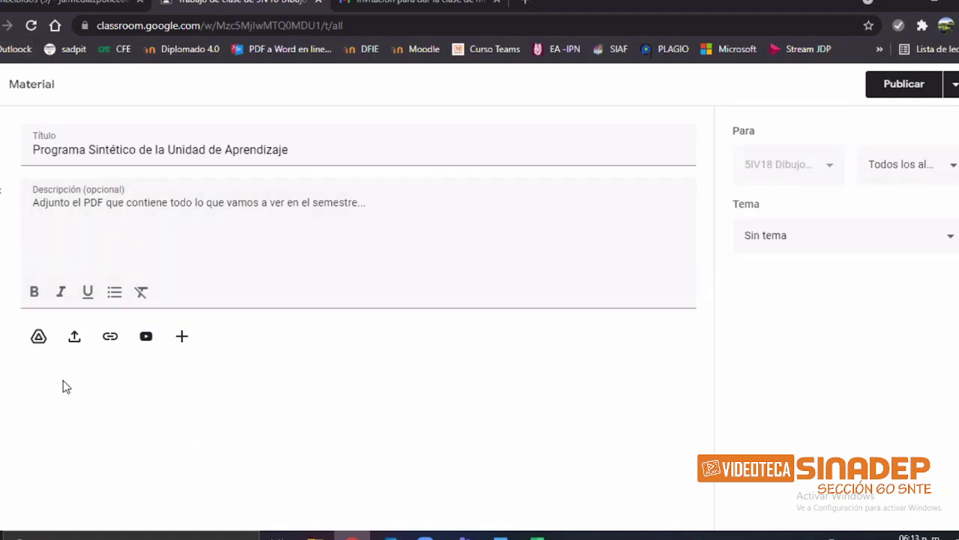
click(74, 341)
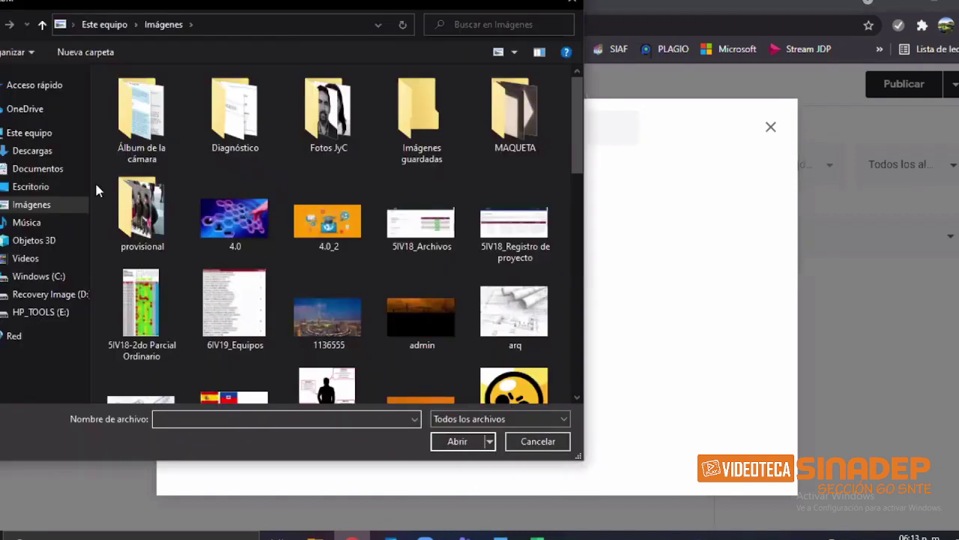
click(32, 150)
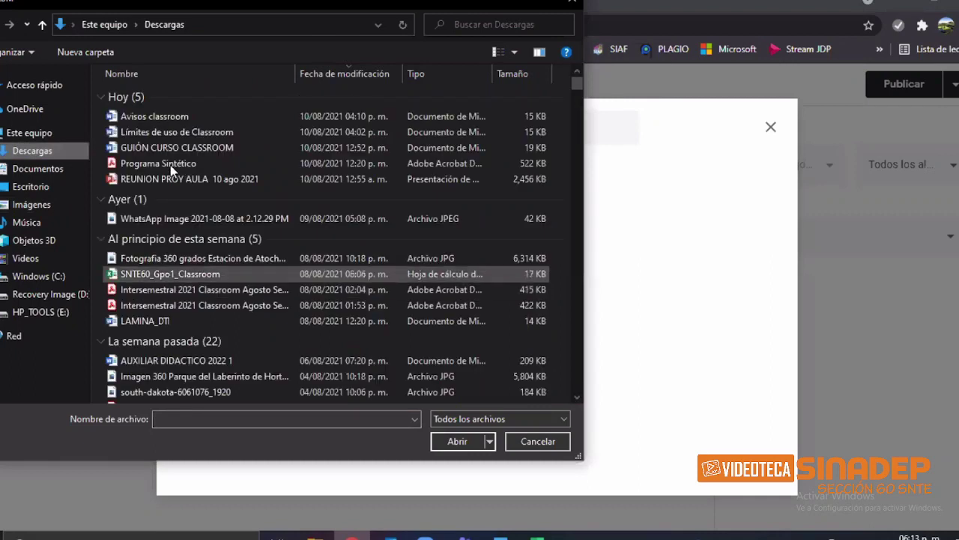
click(171, 166)
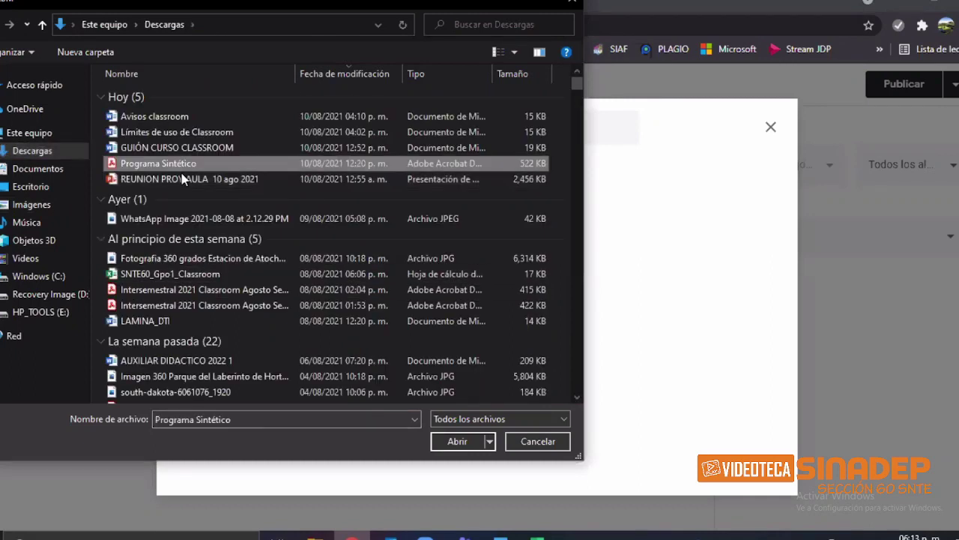
click(462, 444)
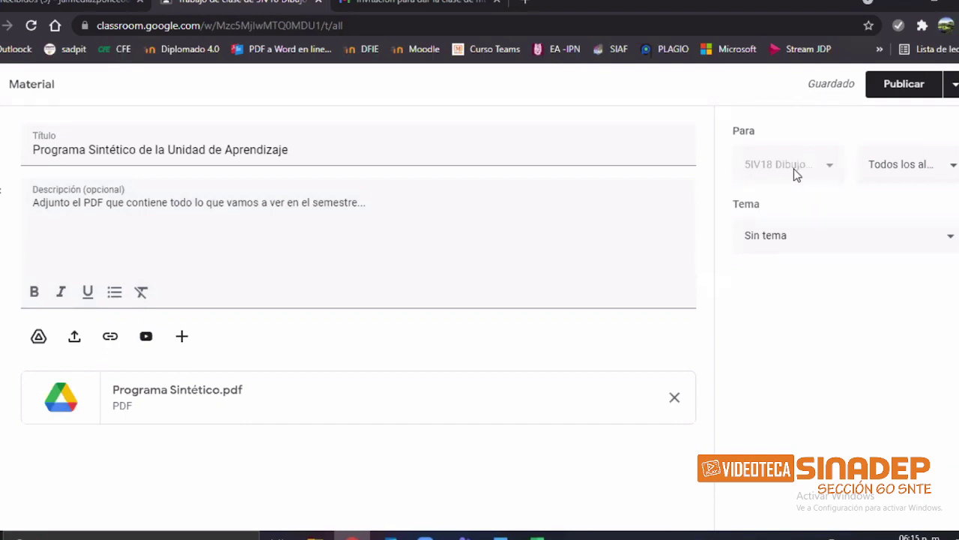
Step: Restore recipients to Todos los alumnos and set the topic to 'Material para compartir'
click(918, 176)
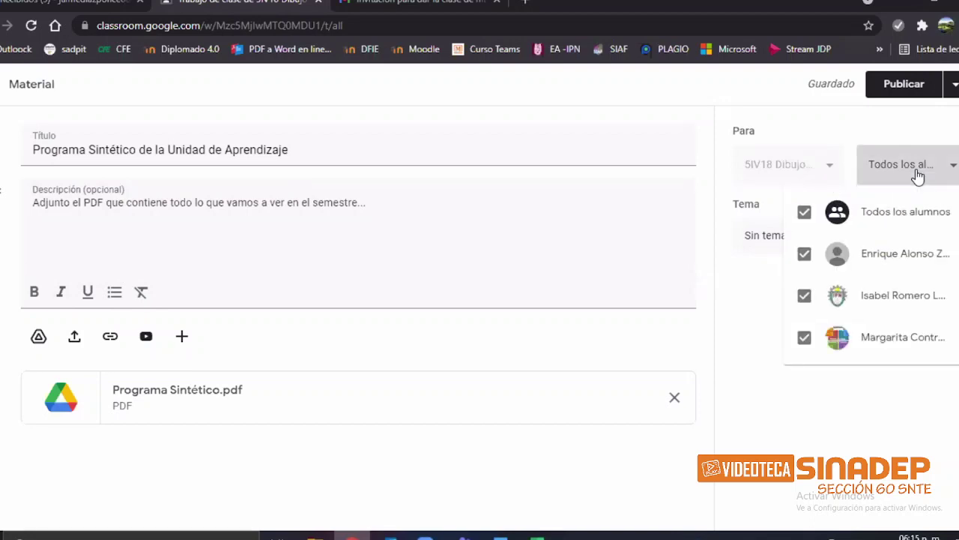
click(805, 257)
click(805, 297)
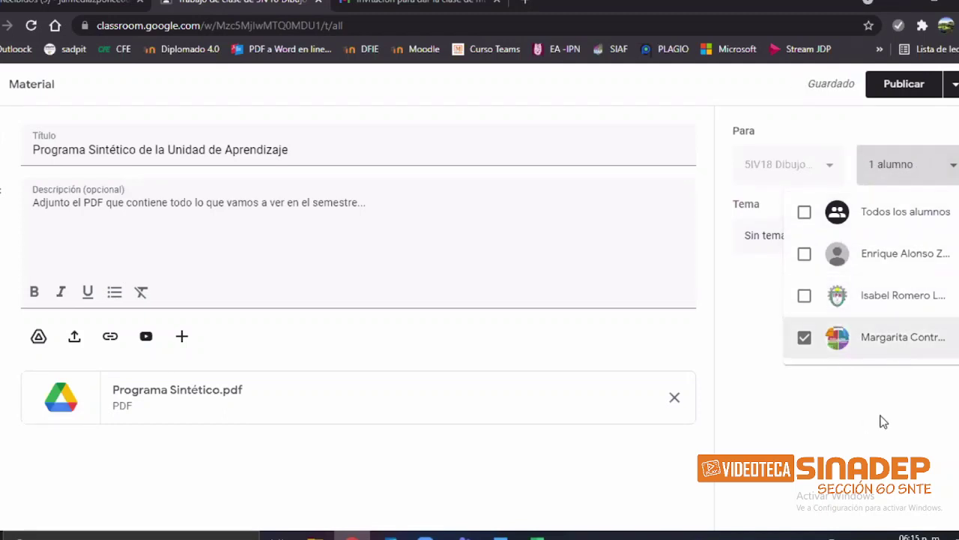
click(891, 388)
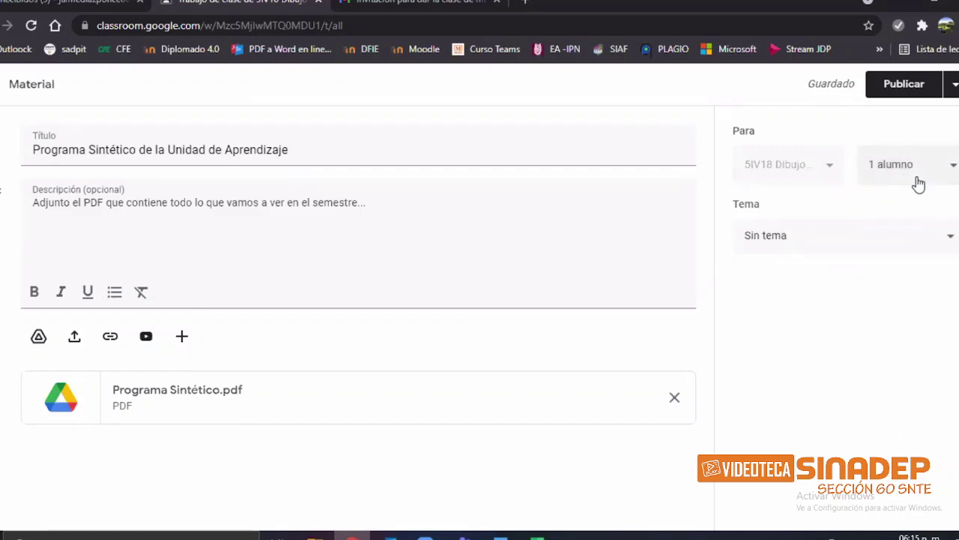
click(918, 182)
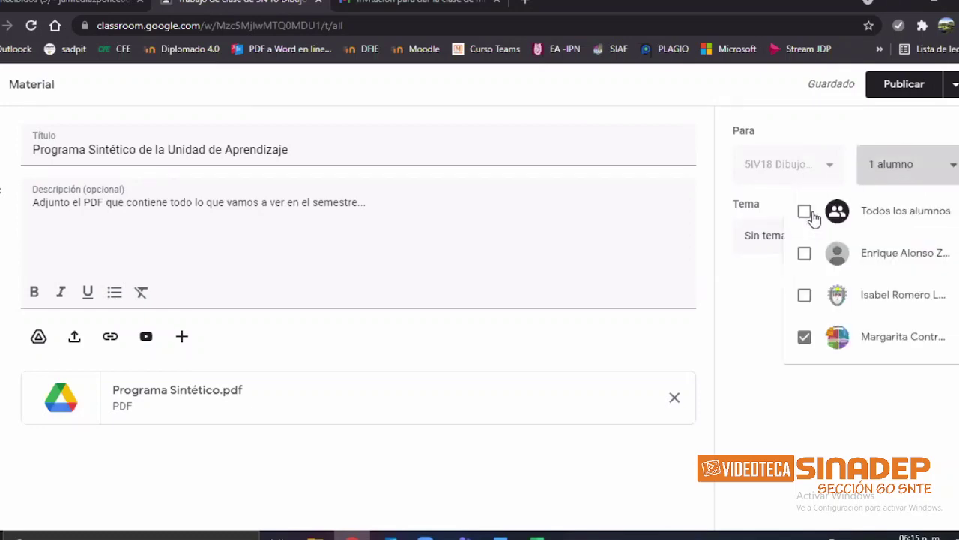
click(815, 213)
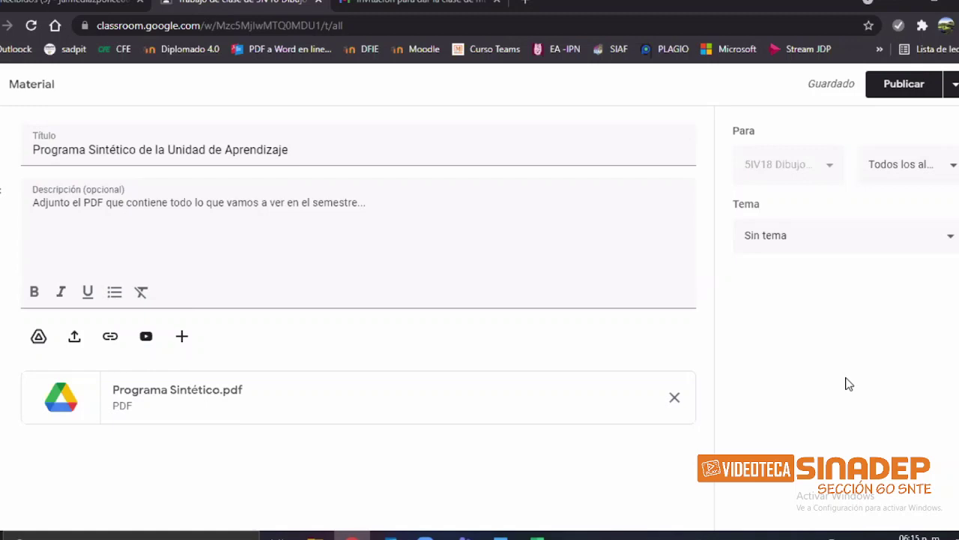
click(838, 249)
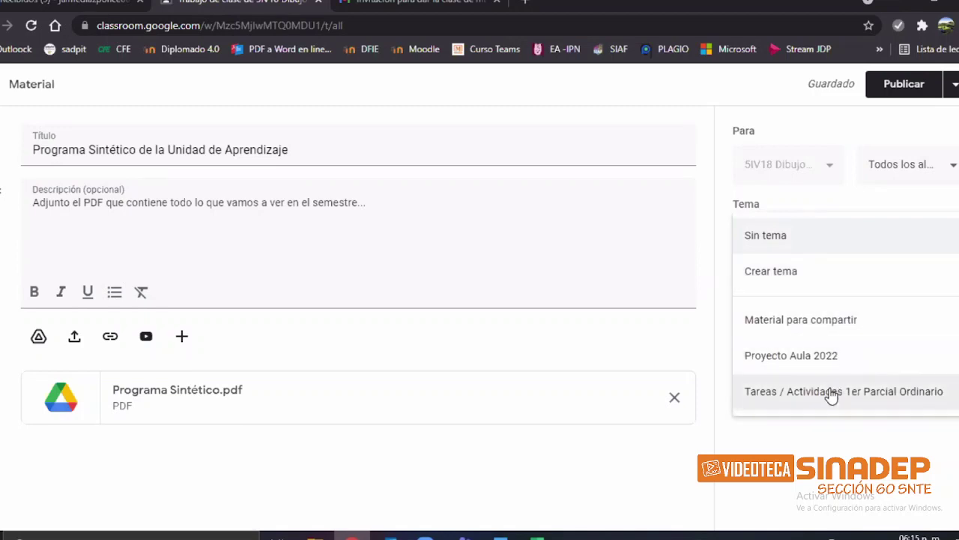
click(832, 330)
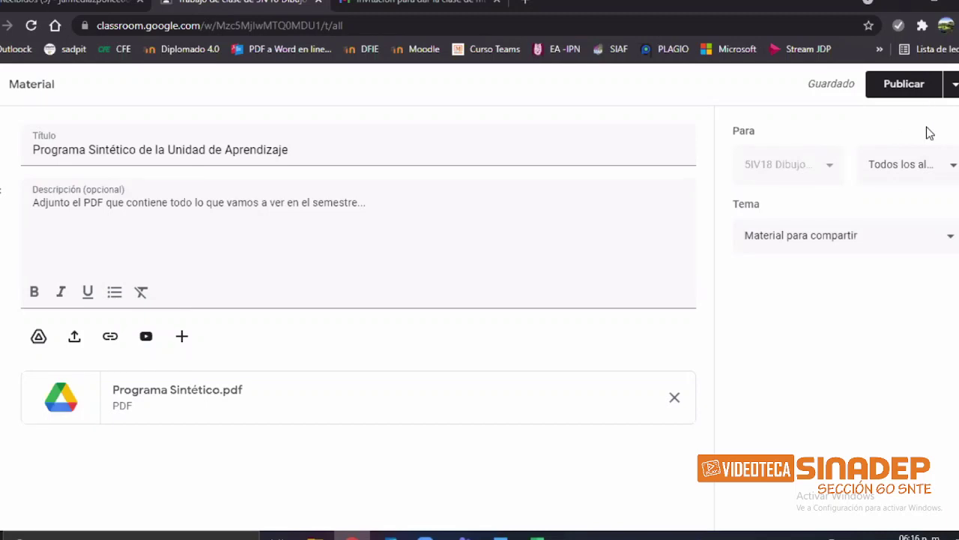
Step: After reviewing the other publishing options, publish 'Programa Sintético de la Unidad de Aprendizaje' immediately to the class
click(953, 84)
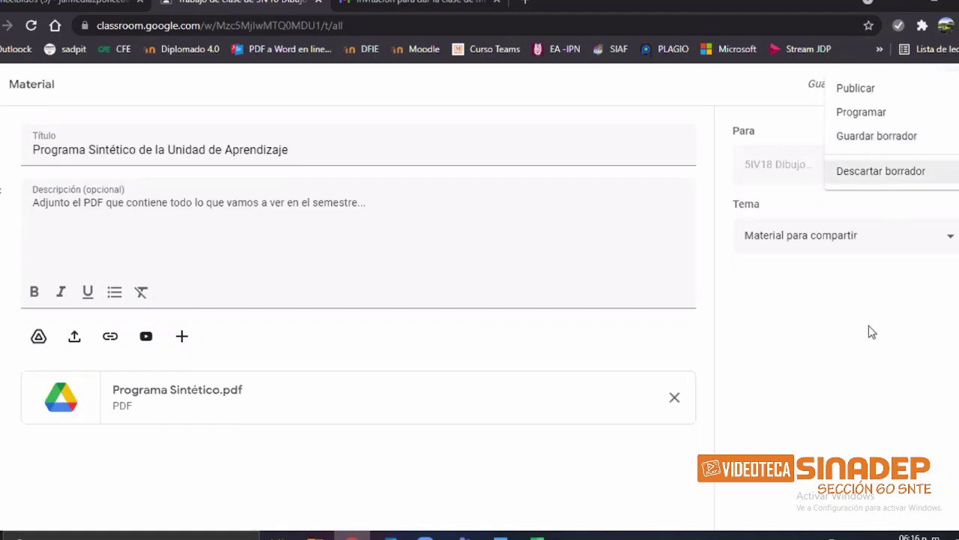
click(829, 252)
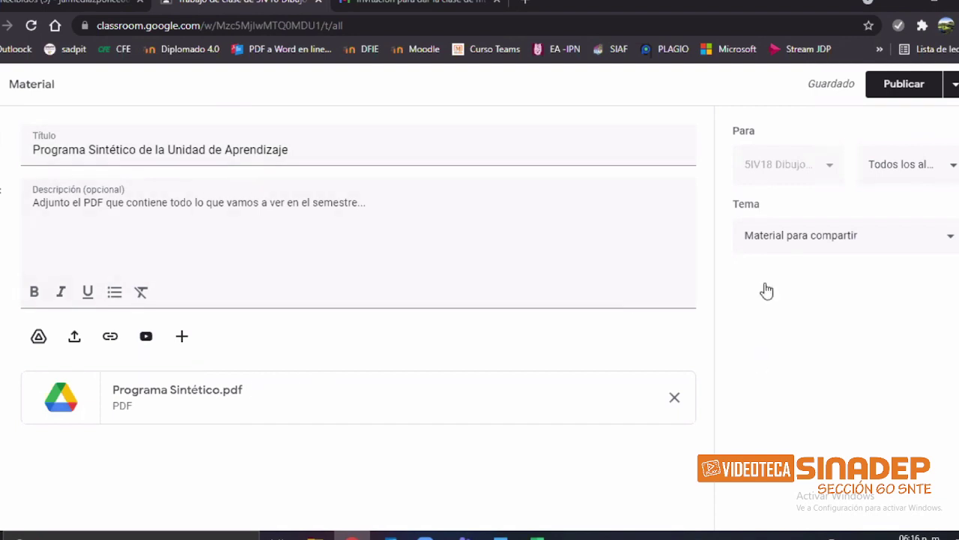
click(907, 89)
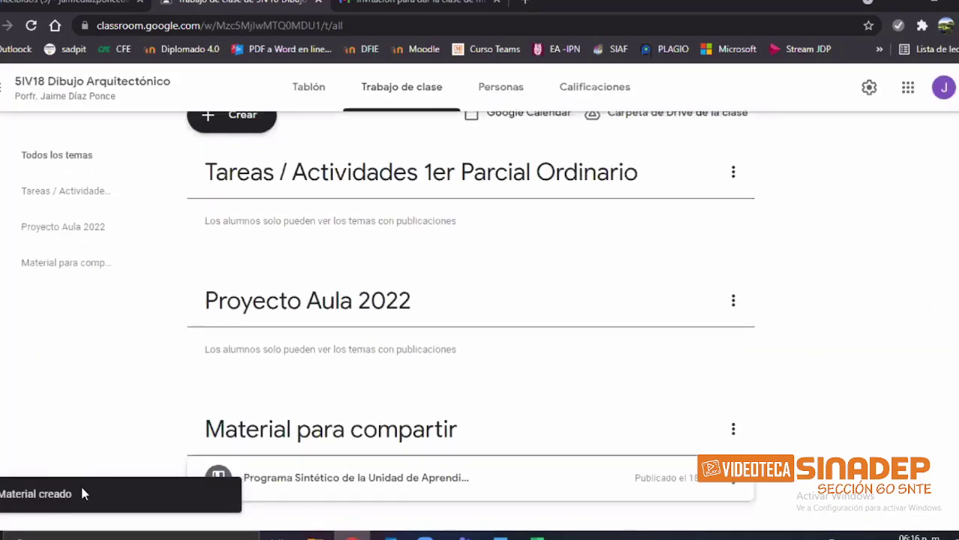
drag(94, 382, 107, 381)
click(107, 382)
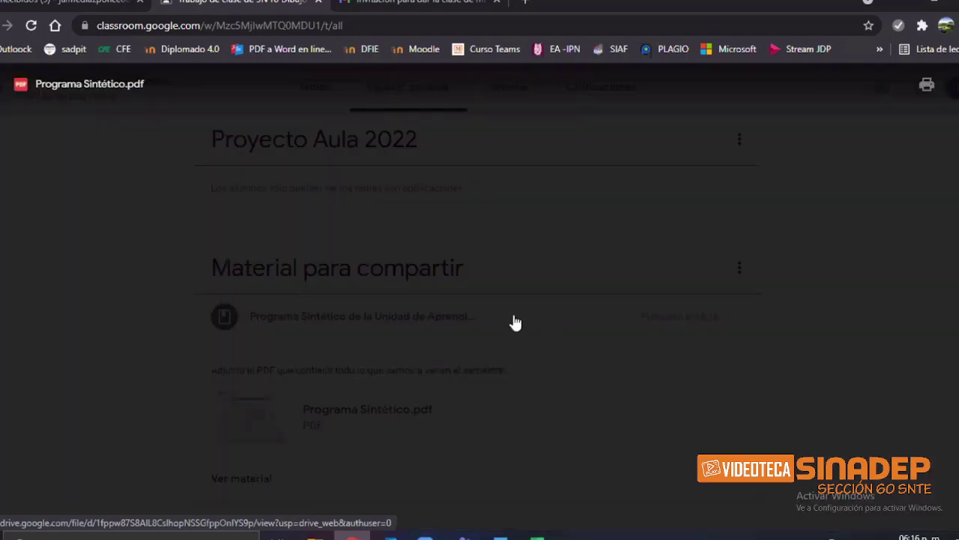
click(802, 332)
scroll(804, 334, up, 2)
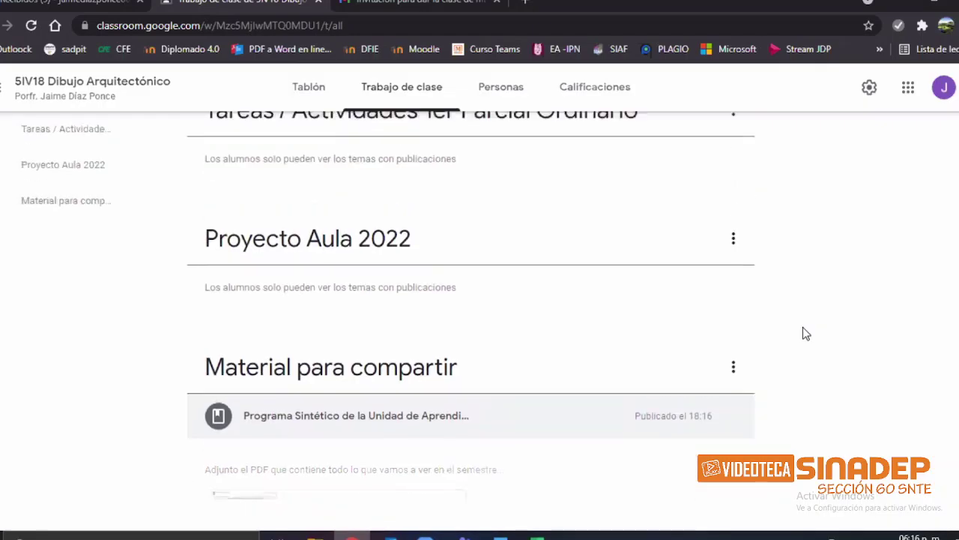
scroll(804, 332, up, 2)
scroll(848, 332, down, 1)
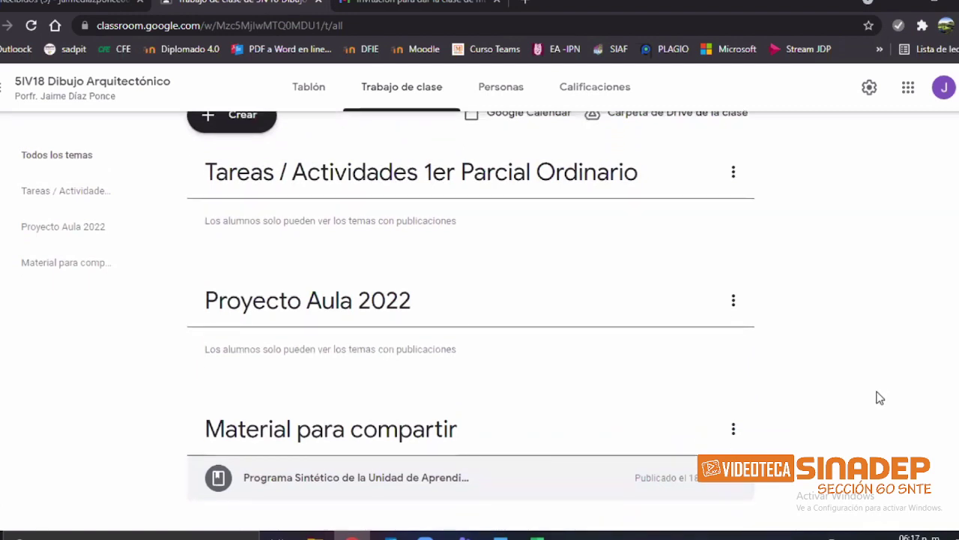